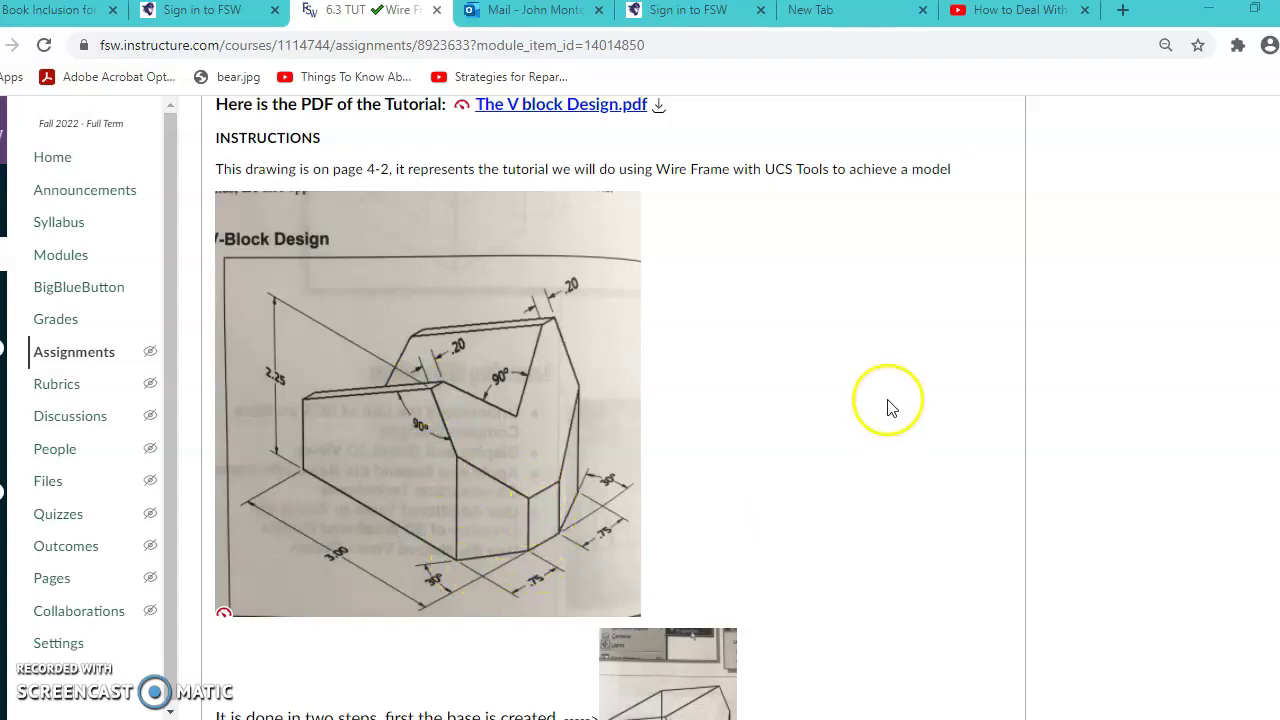
Step: Switch to AutoCAD and draw a vertical line from the box's nearest lower corner (3,0) up to the relative point 0,0.75
{"action": "left_click", "coordinate": [1208, 10]}
{"action": "key", "text": "alt+Tab"}
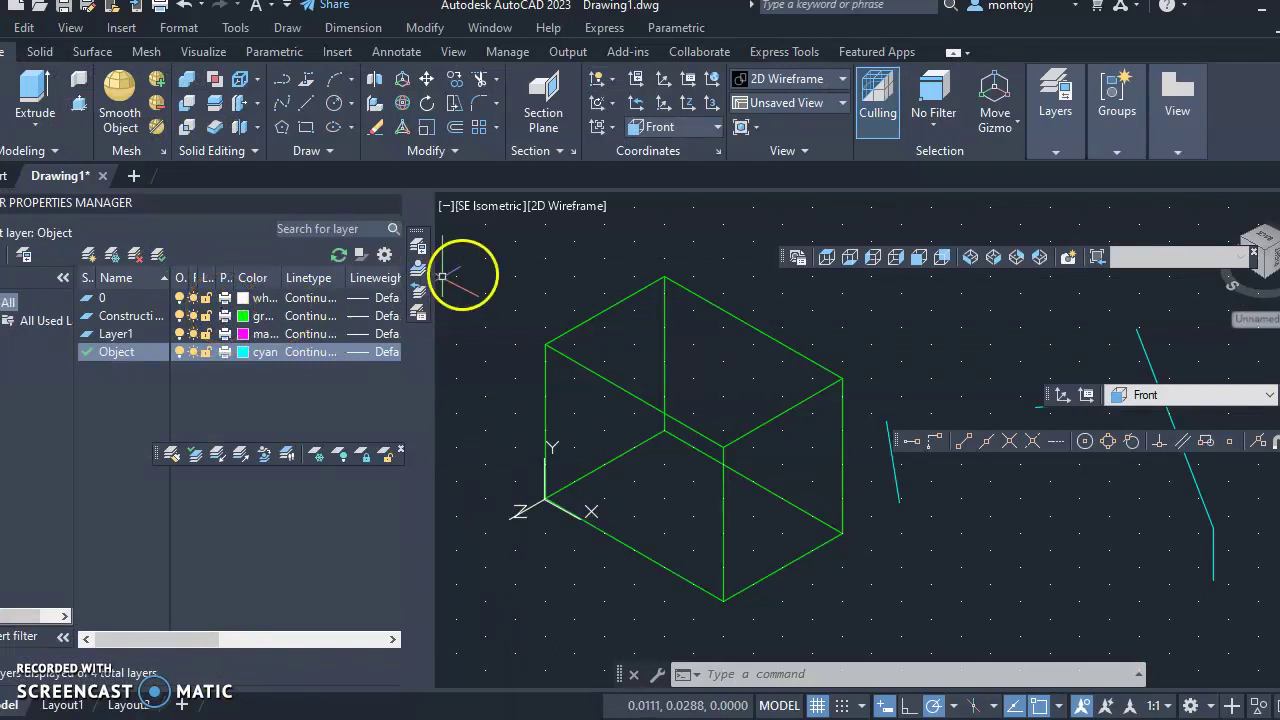
{"action": "left_click", "coordinate": [305, 108]}
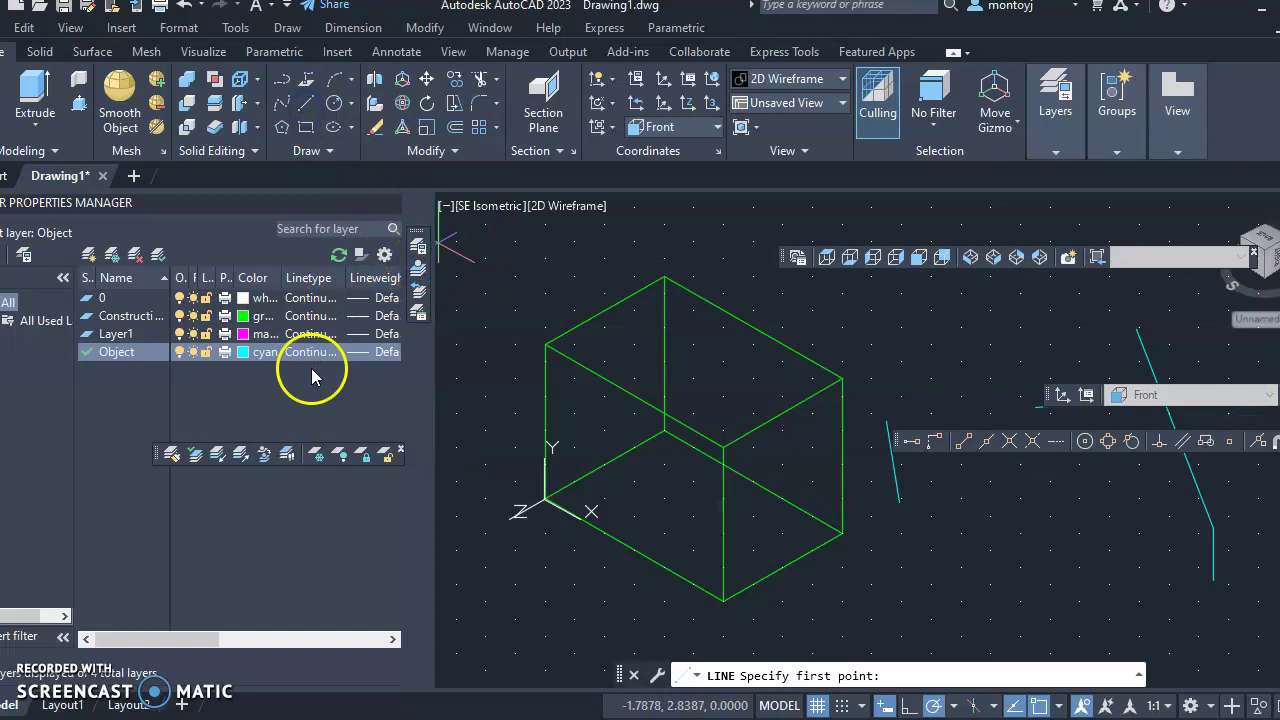
{"action": "left_click", "coordinate": [723, 600]}
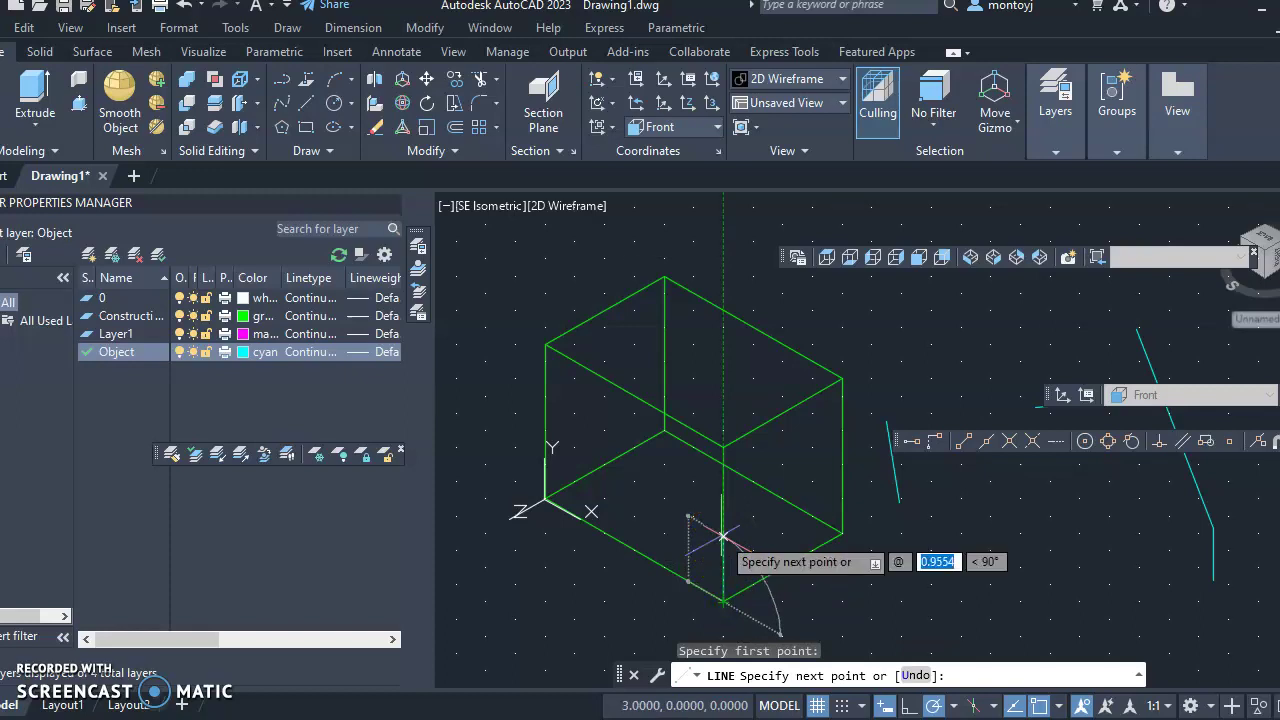
{"action": "type", "text": "0,"}
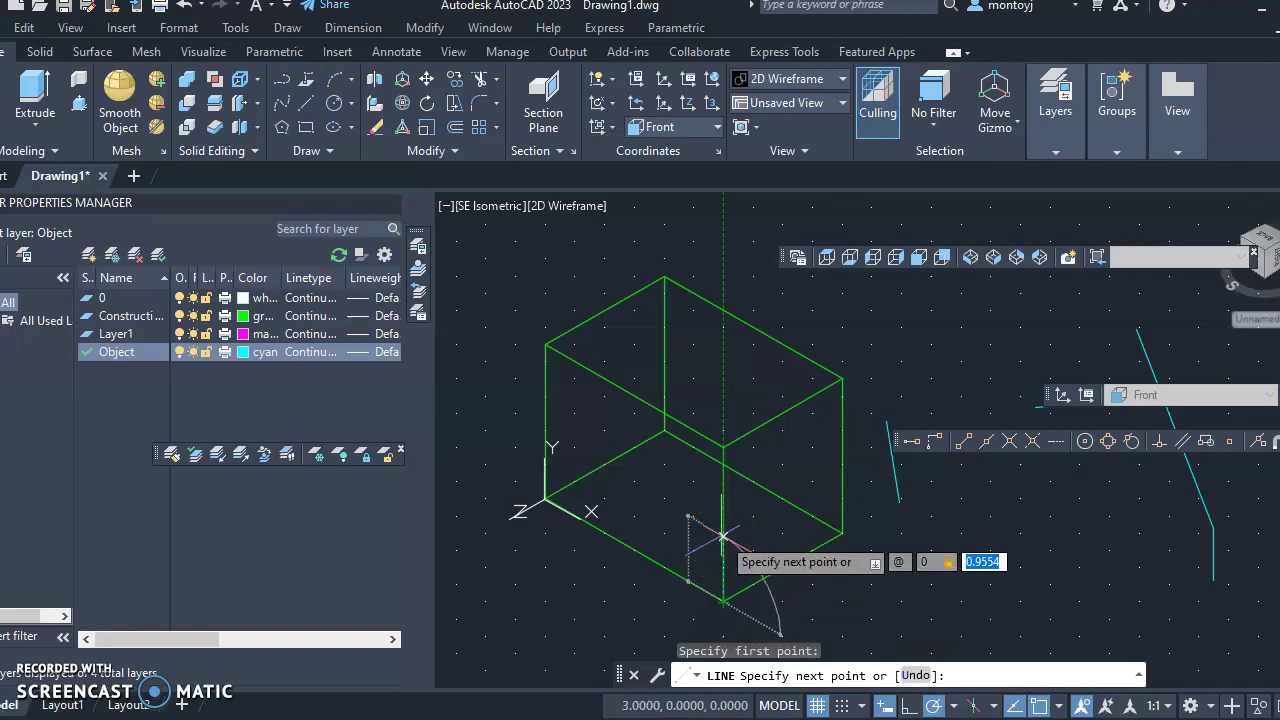
{"action": "type", "text": "0.75"}
{"action": "key", "text": "Return"}
Step: Draw a sloped line at 120° from the vertical line's upper end past the box's upper front edge, to about 1.80, 2.84, with polar tracking on
{"action": "scroll", "coordinate": [734, 534], "scroll_direction": "up", "scroll_amount": 2}
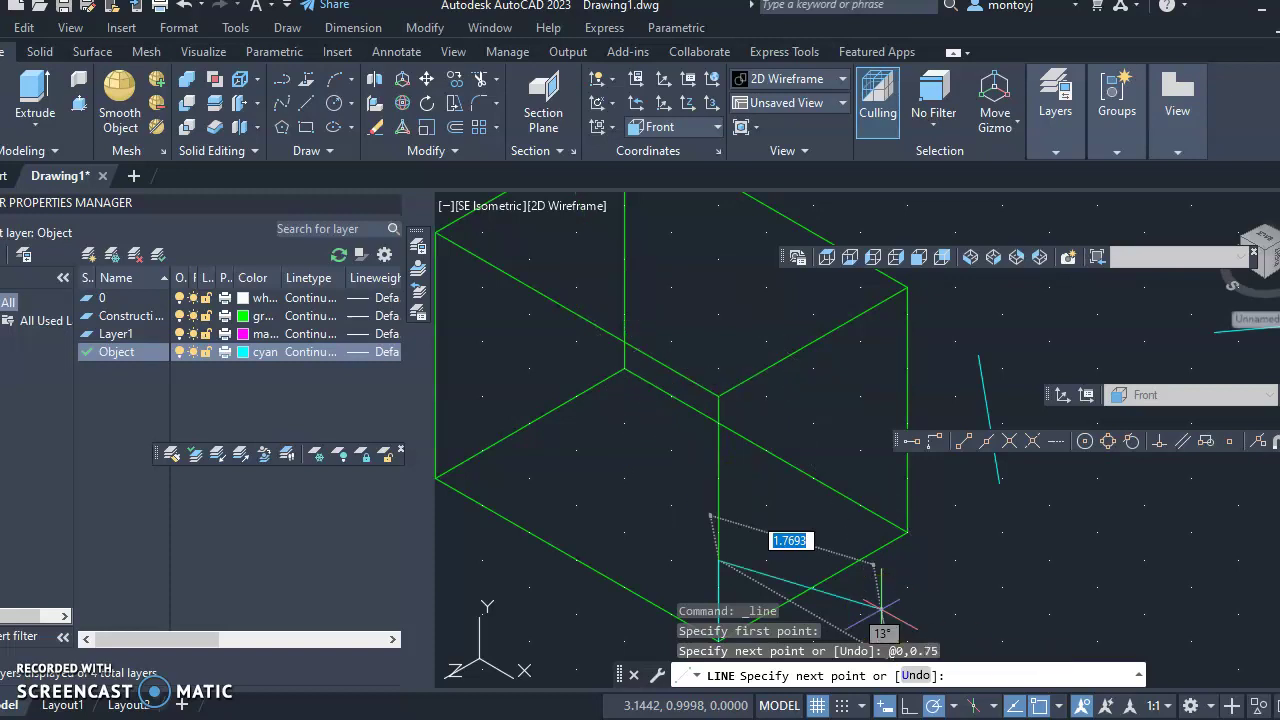
{"action": "left_click", "coordinate": [931, 707]}
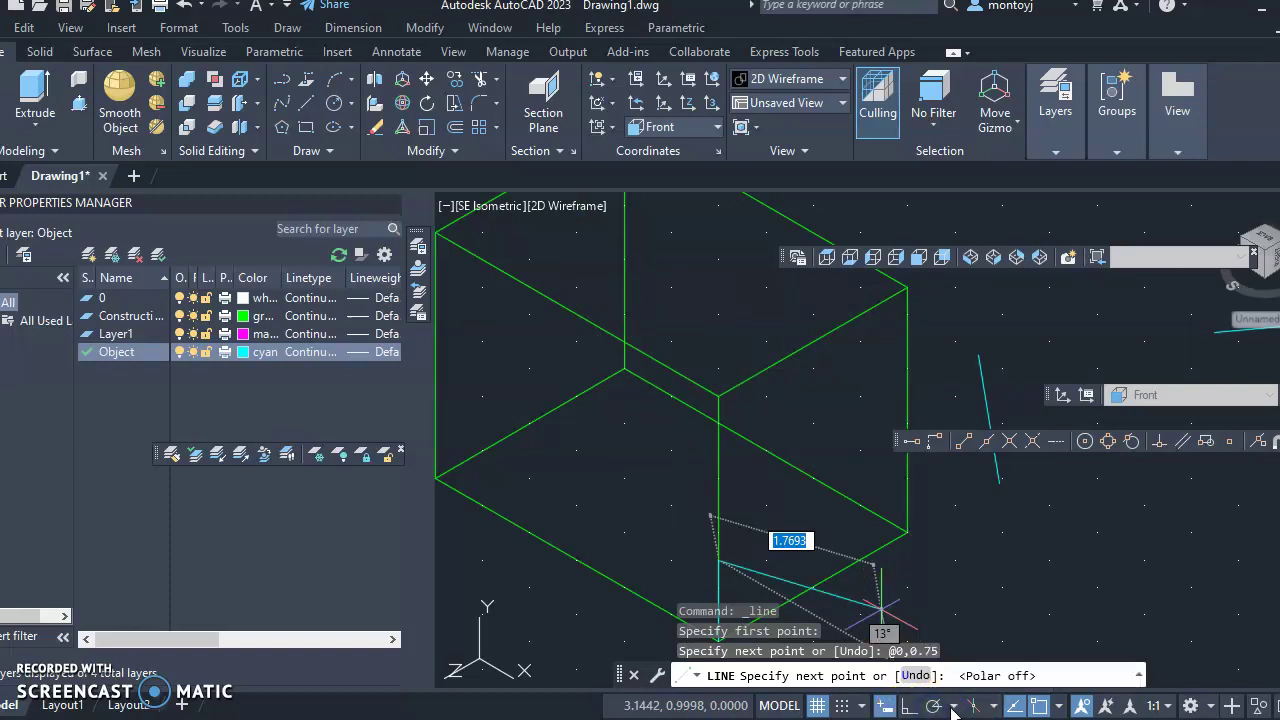
{"action": "left_click", "coordinate": [931, 707]}
{"action": "left_click", "coordinate": [955, 707]}
{"action": "left_click", "coordinate": [955, 707]}
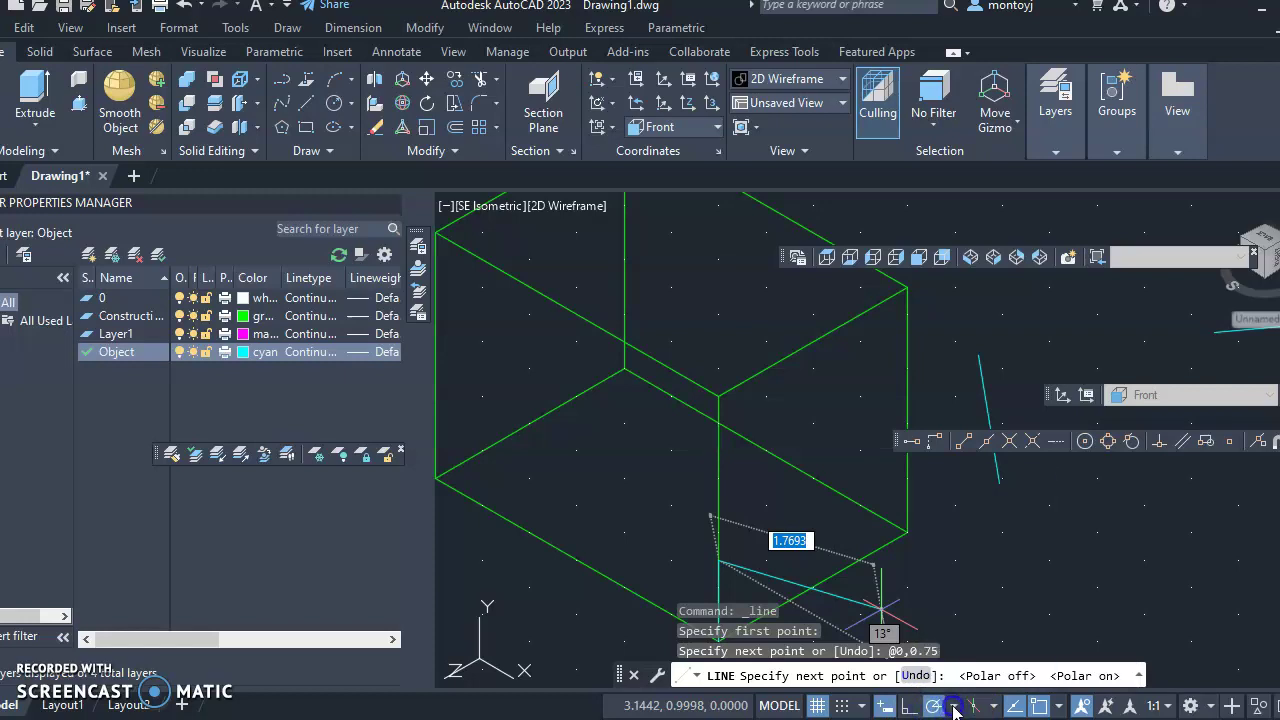
{"action": "left_click", "coordinate": [955, 707]}
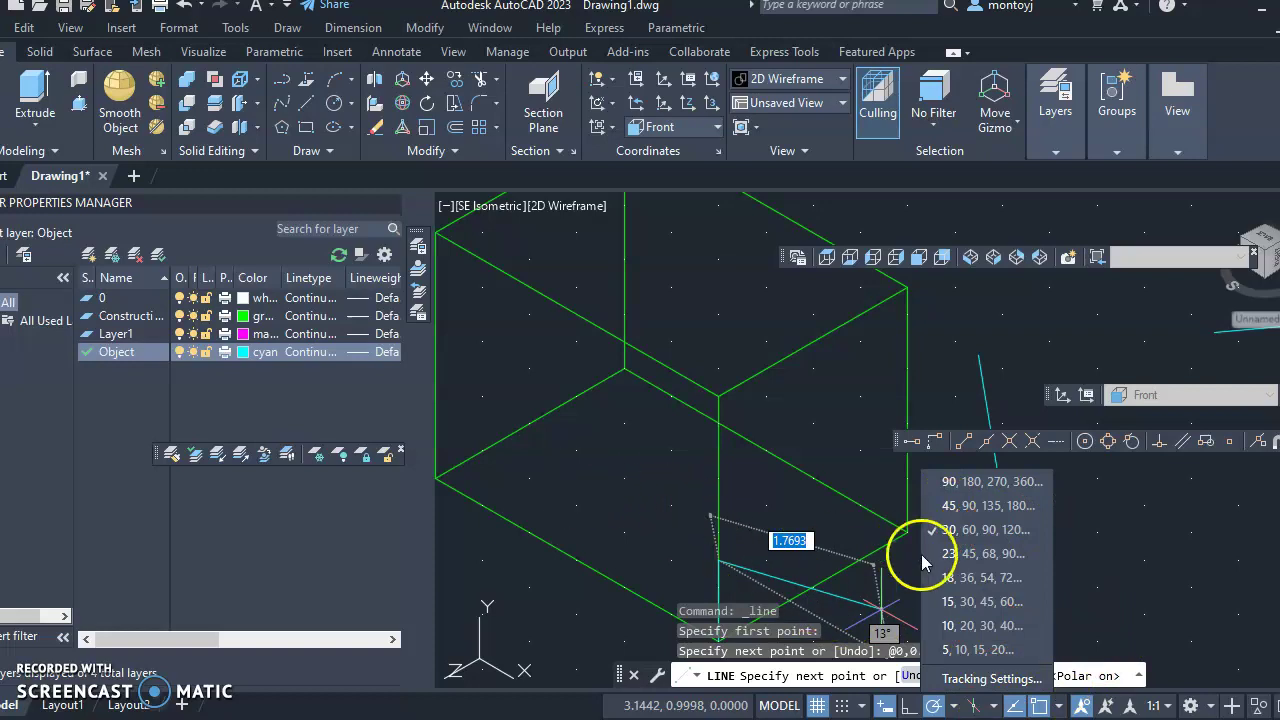
{"action": "left_click", "coordinate": [1133, 601]}
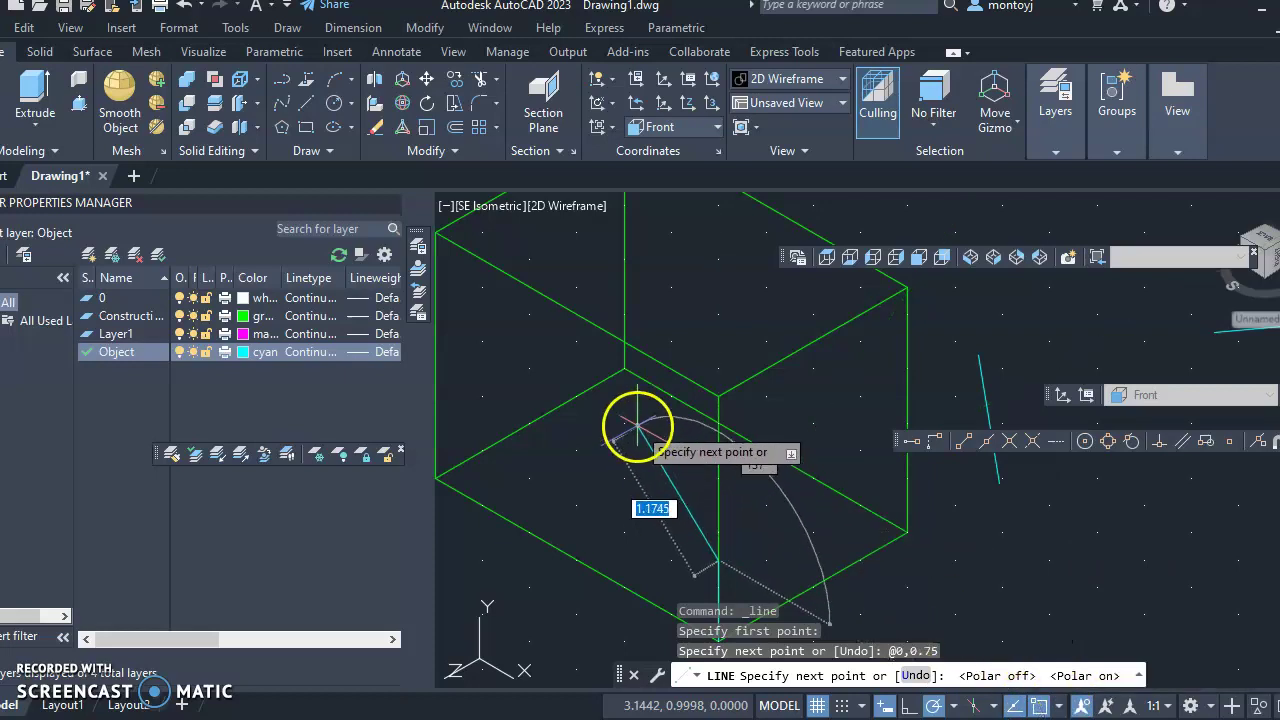
{"action": "left_click", "coordinate": [601, 266]}
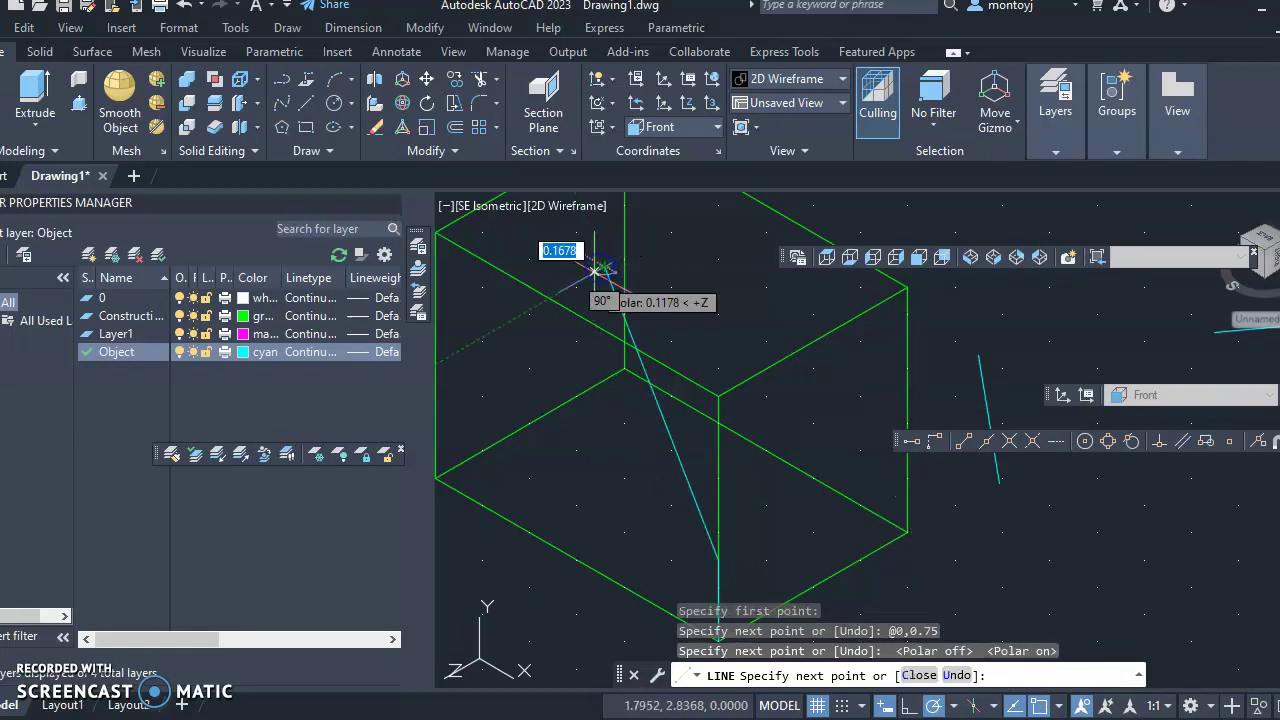
{"action": "key", "text": "Escape"}
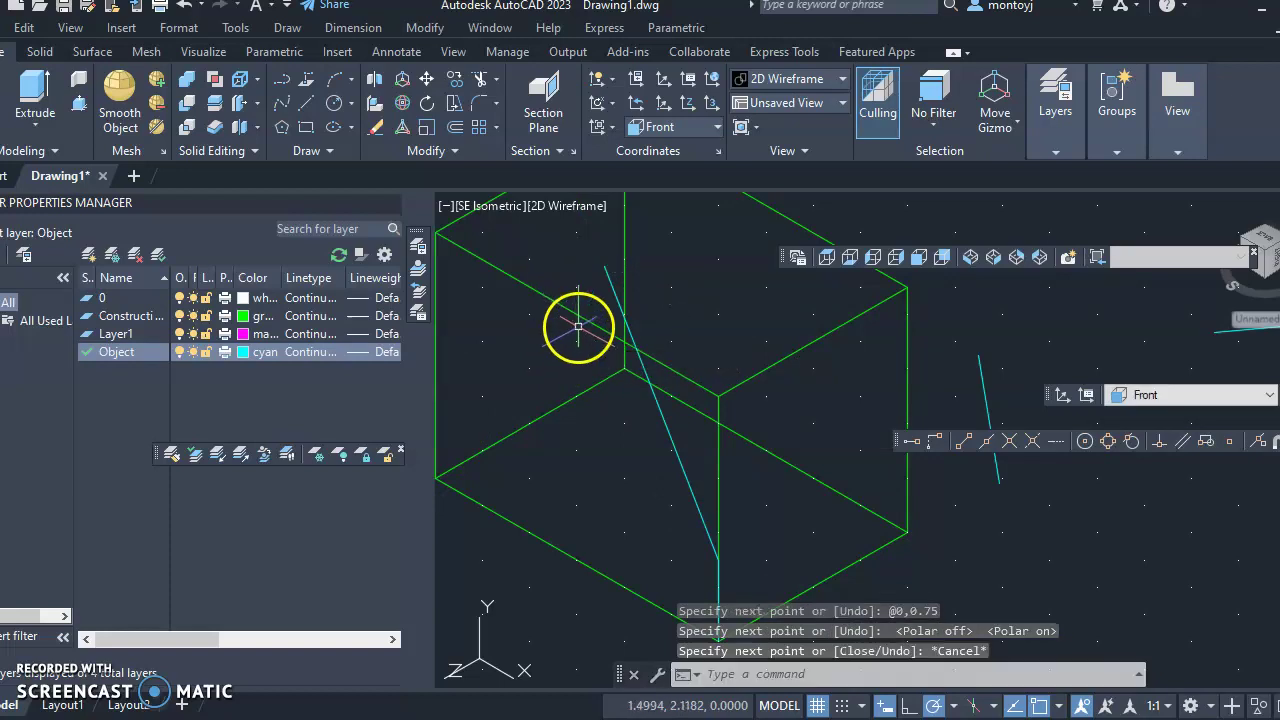
Step: Try to draw a 1.7321 line from the intersection of the sloped line and the box's upper front edge toward the origin-side vertical edge
{"action": "scroll", "coordinate": [643, 371], "scroll_direction": "up", "scroll_amount": 3}
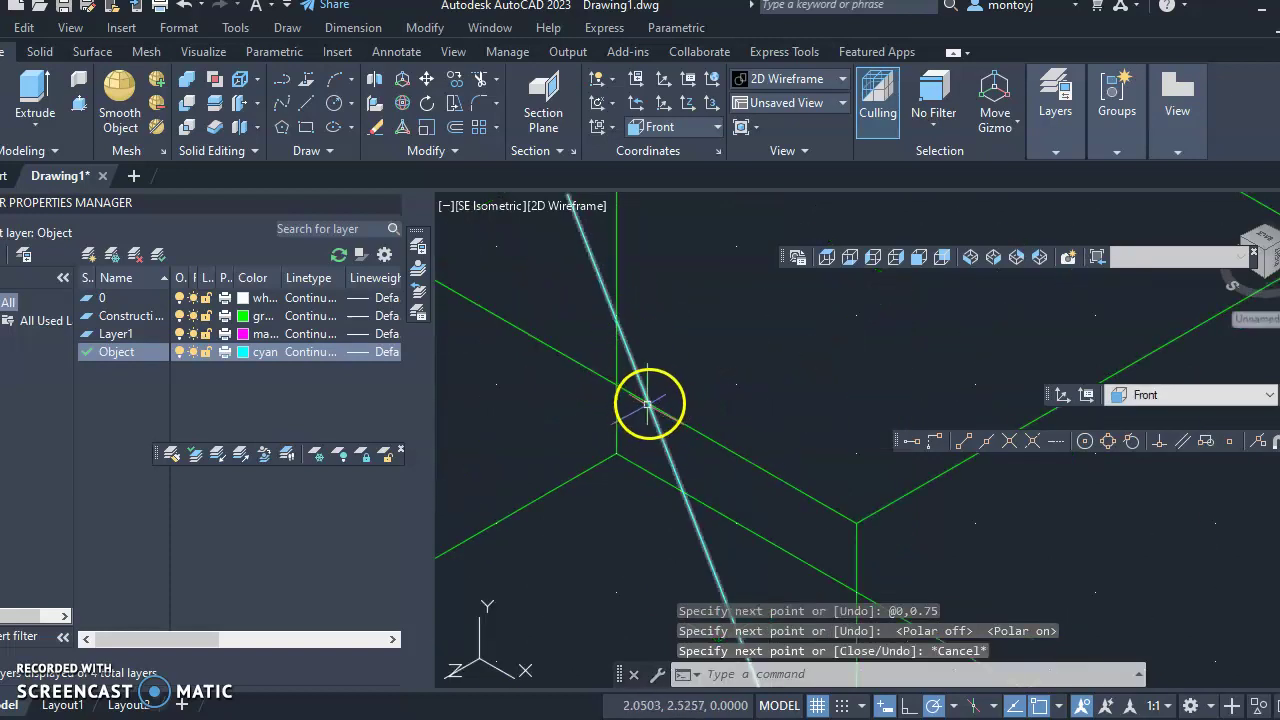
{"action": "scroll", "coordinate": [698, 371], "scroll_direction": "down", "scroll_amount": 2}
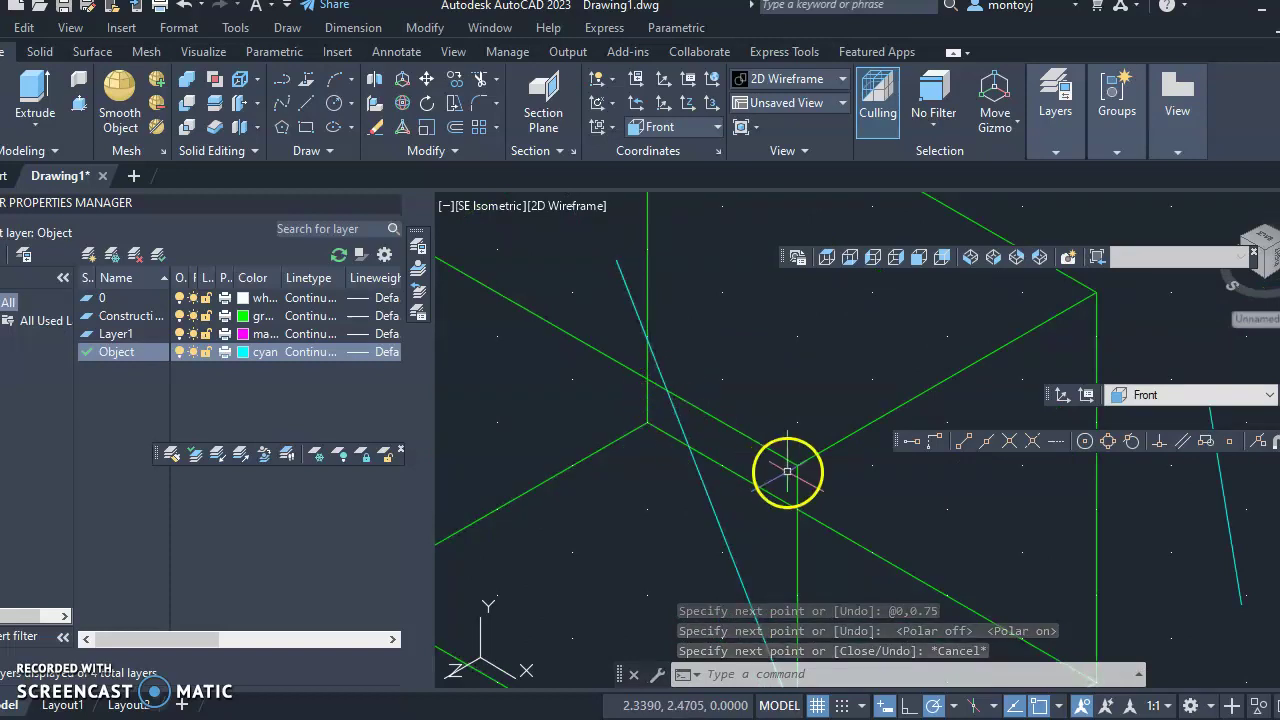
{"action": "scroll", "coordinate": [880, 395], "scroll_direction": "down", "scroll_amount": 4}
{"action": "scroll", "coordinate": [830, 375], "scroll_direction": "up", "scroll_amount": 2}
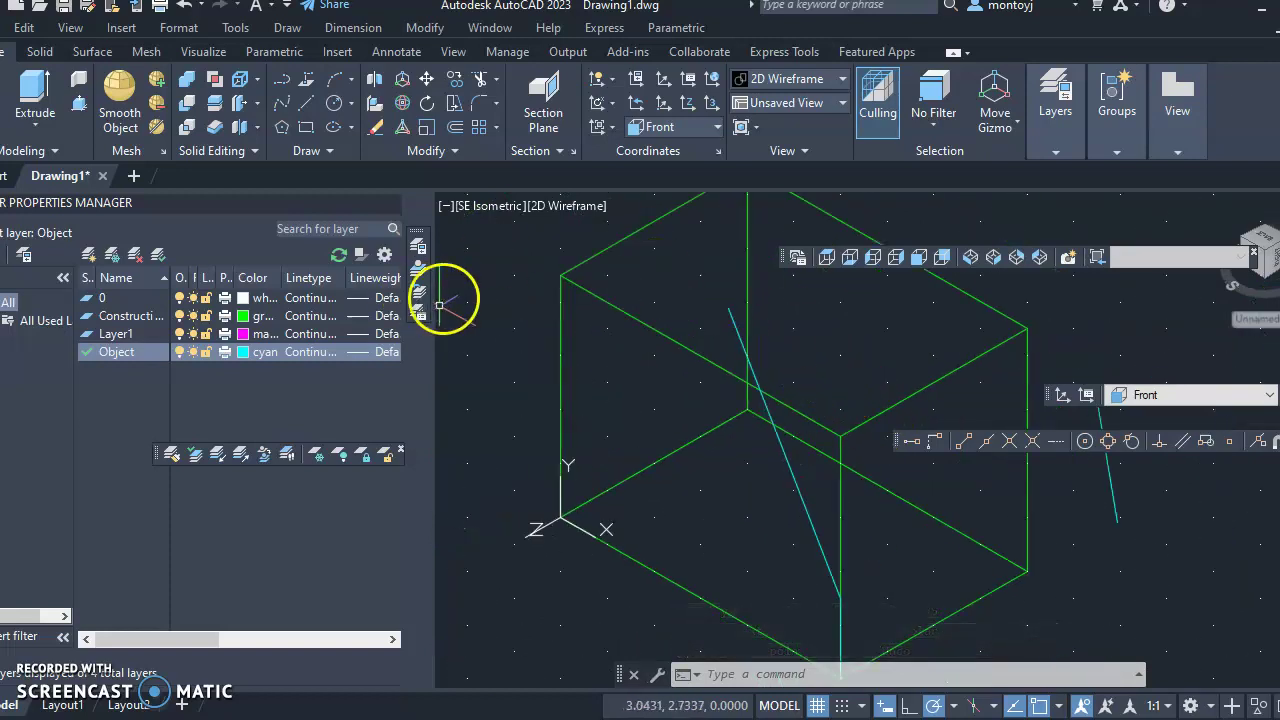
{"action": "left_click", "coordinate": [305, 103]}
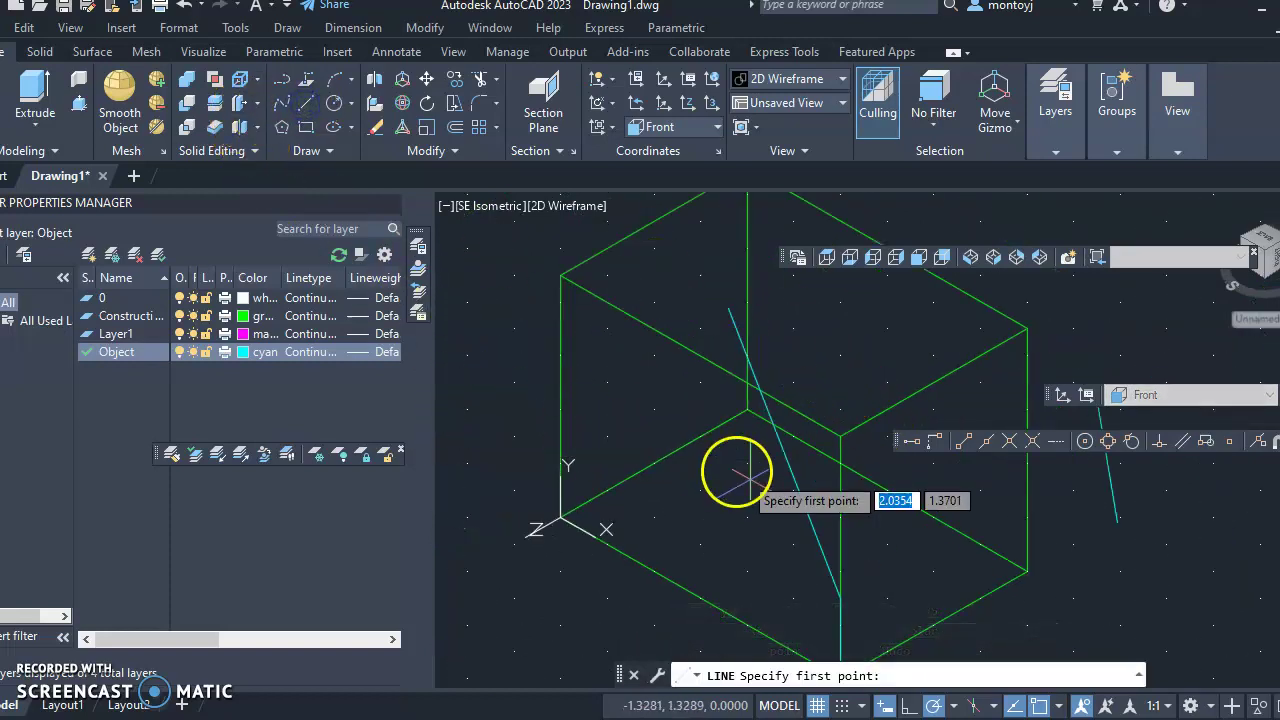
{"action": "left_click", "coordinate": [1008, 443]}
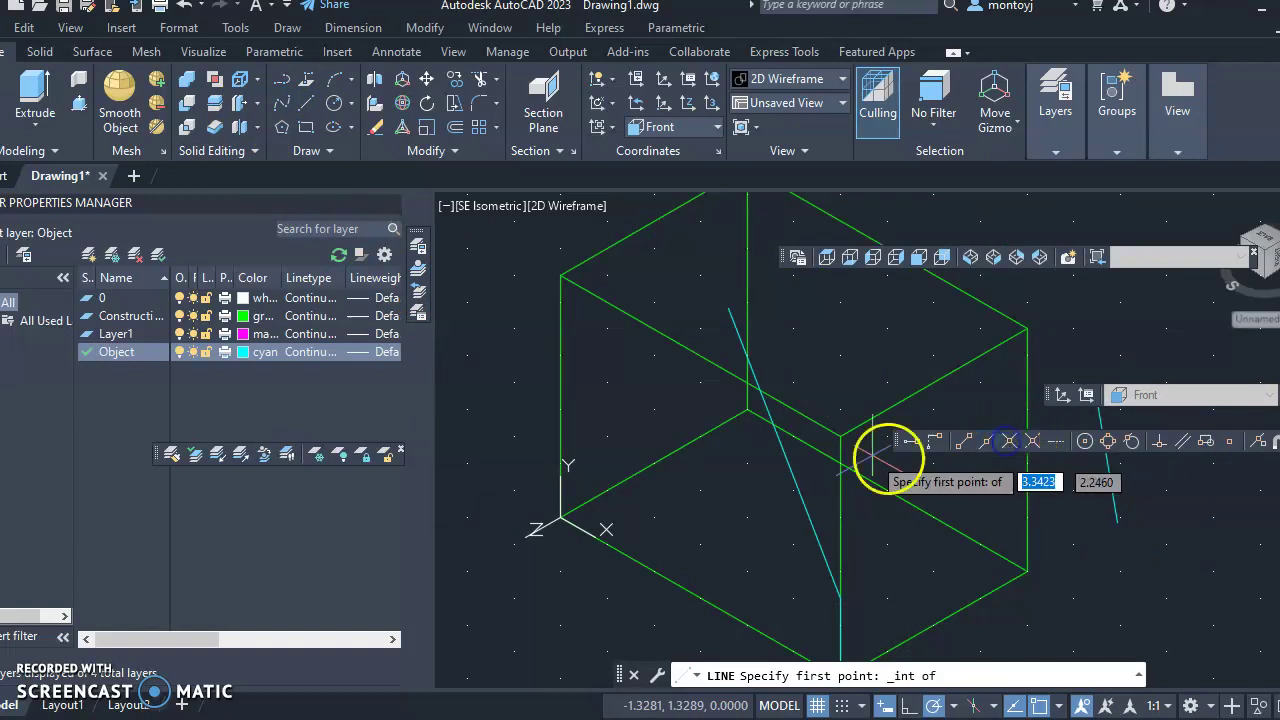
{"action": "left_click", "coordinate": [760, 389]}
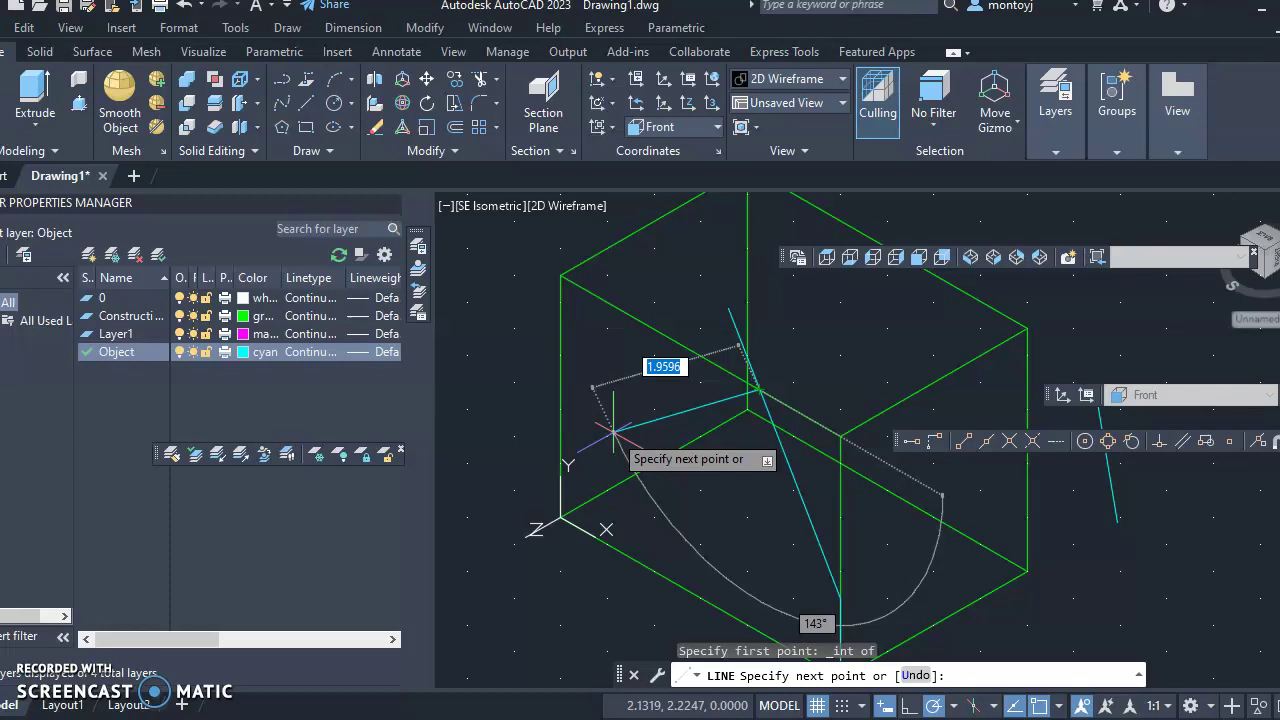
{"action": "type", "text": "1.7321"}
{"action": "left_click", "coordinate": [620, 426]}
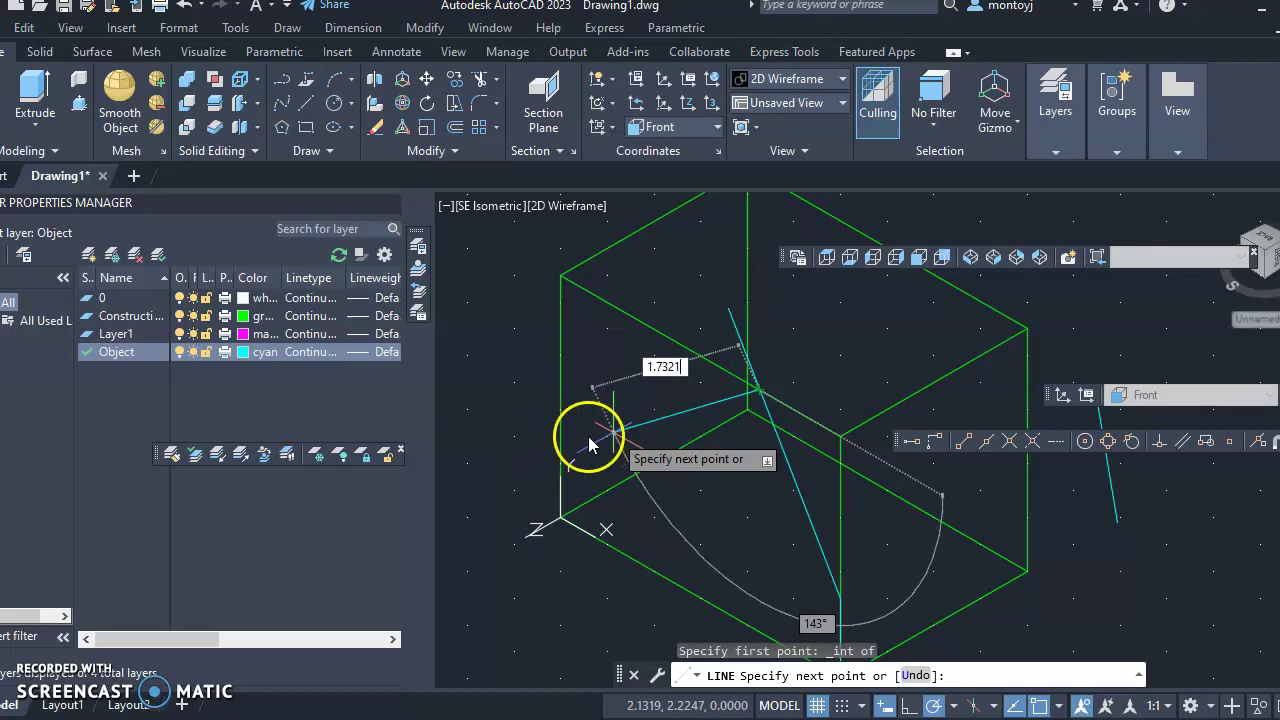
{"action": "left_click", "coordinate": [598, 436]}
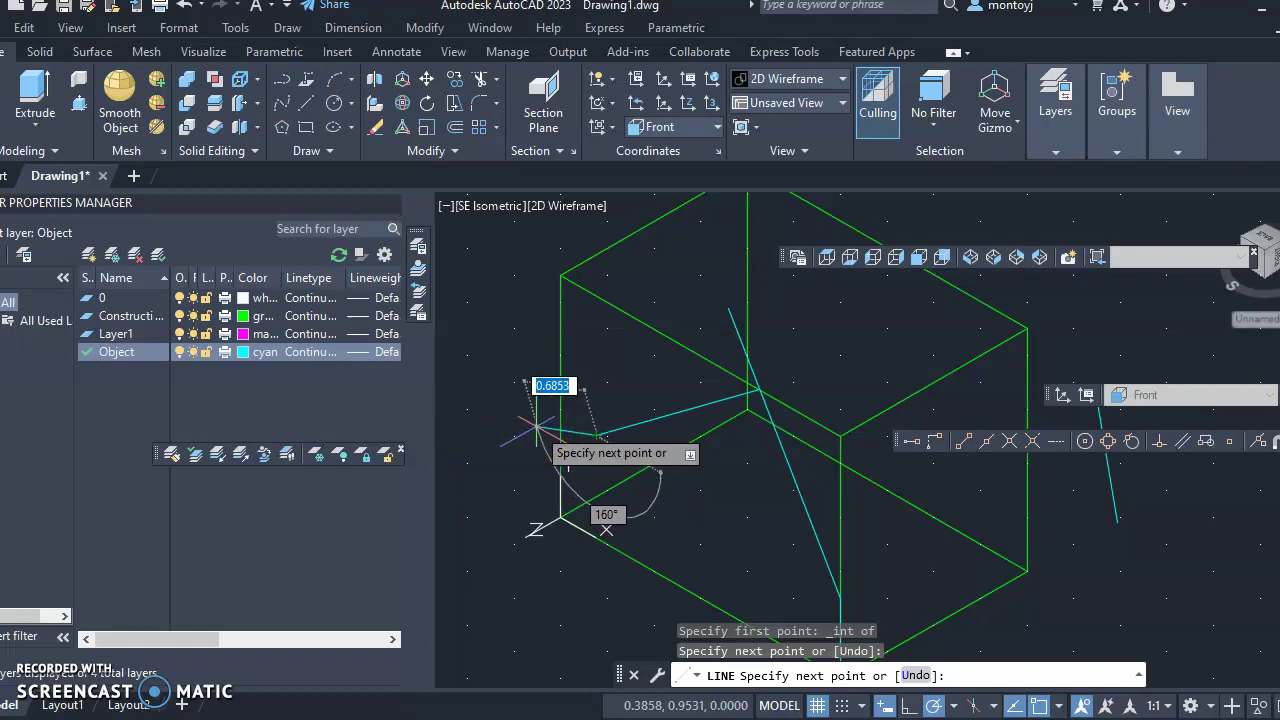
{"action": "key", "text": "Escape"}
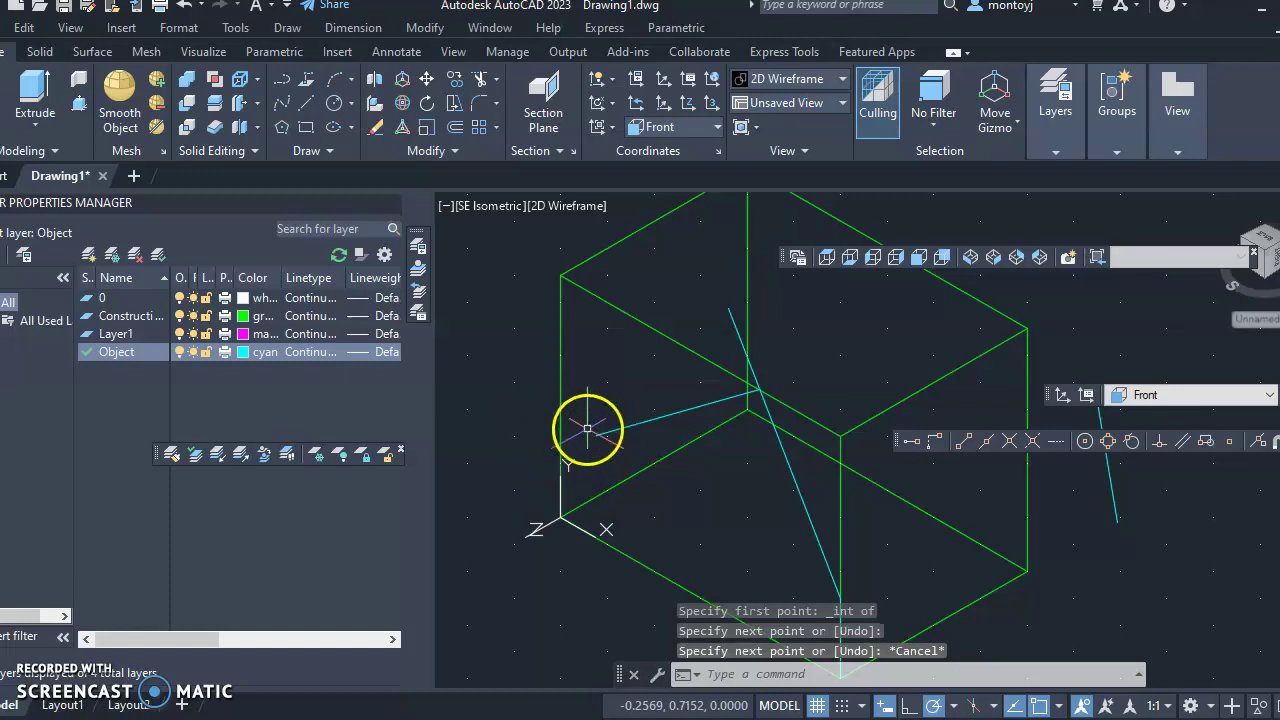
Step: Erase the line just drawn from the intersection toward the origin-side vertical edge
{"action": "type", "text": "e"}
{"action": "key", "text": "Return"}
{"action": "left_click", "coordinate": [649, 416]}
{"action": "key", "text": "Return"}
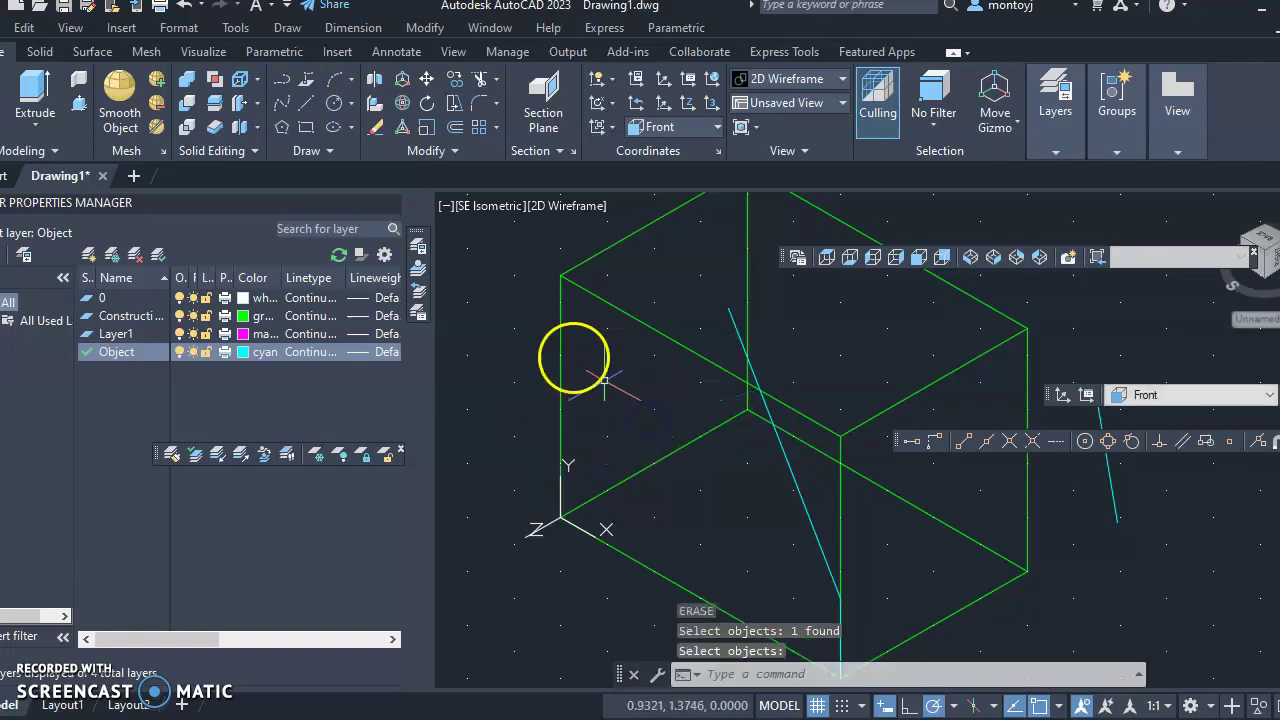
Step: Draw a line from the sloped line's intersection with the upper front edge, 2.4641 long at an angle of 210°
{"action": "left_click", "coordinate": [304, 102]}
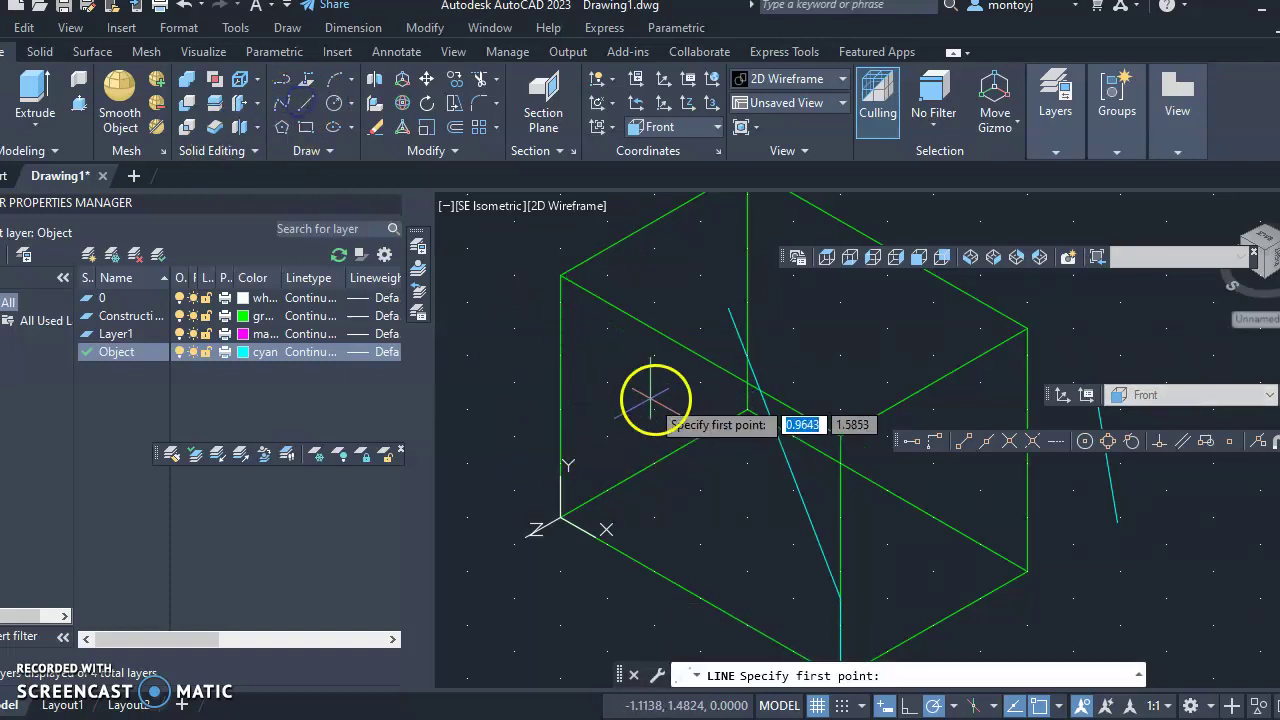
{"action": "left_click", "coordinate": [758, 388]}
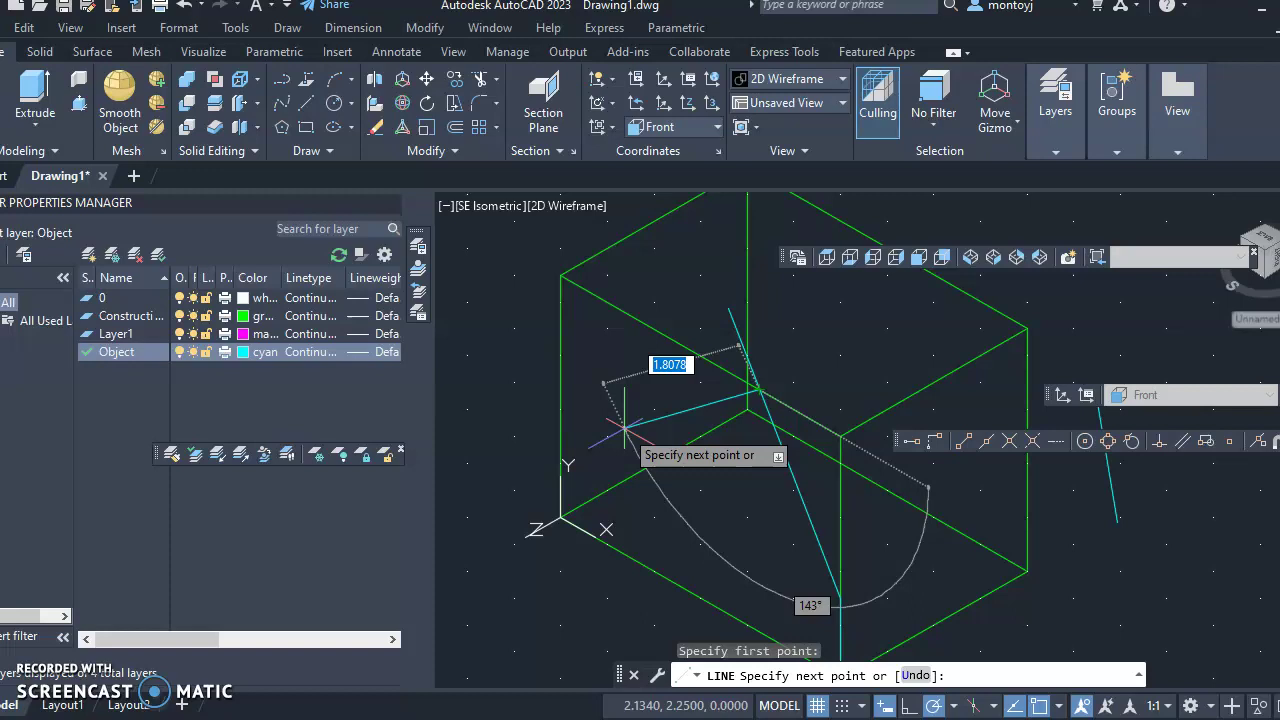
{"action": "type", "text": "2.4641"}
{"action": "key", "text": "Tab"}
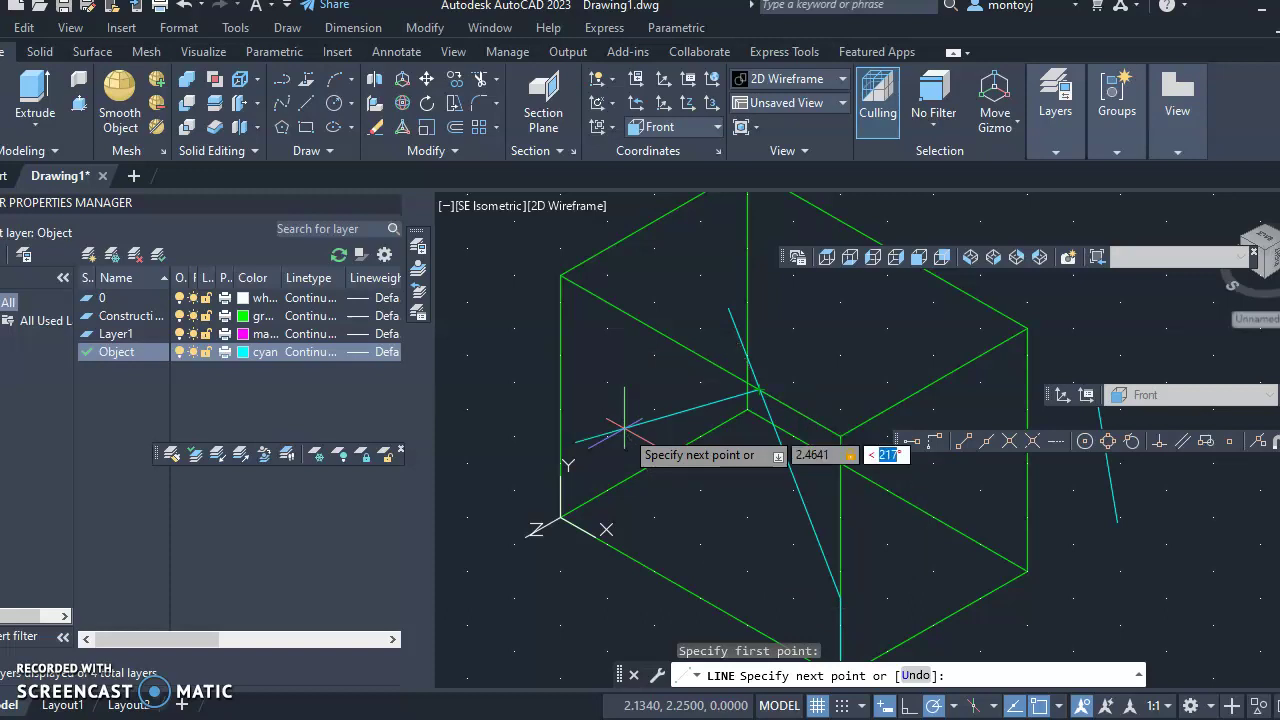
{"action": "type", "text": "210"}
{"action": "key", "text": "Return"}
Step: Continue the line from its end on the vertical edge down to the UCS origin corner and finish it
{"action": "scroll", "coordinate": [554, 449], "scroll_direction": "up", "scroll_amount": 3}
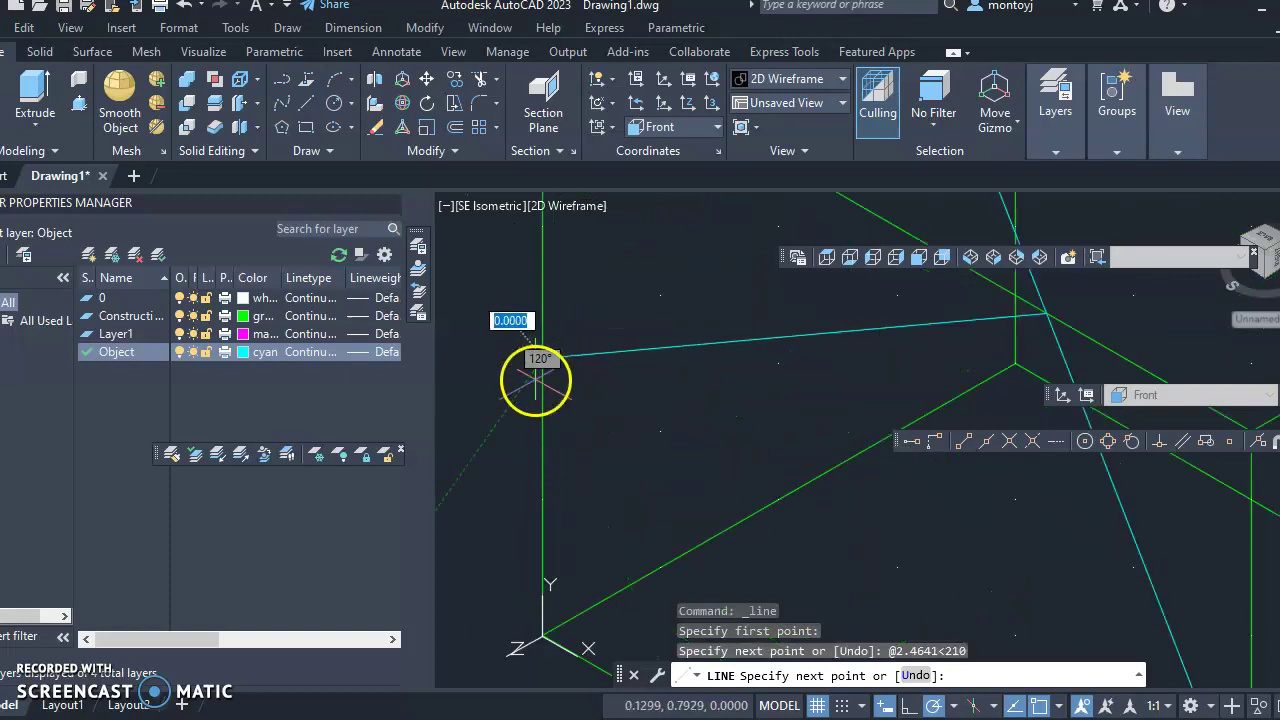
{"action": "left_click", "coordinate": [543, 635]}
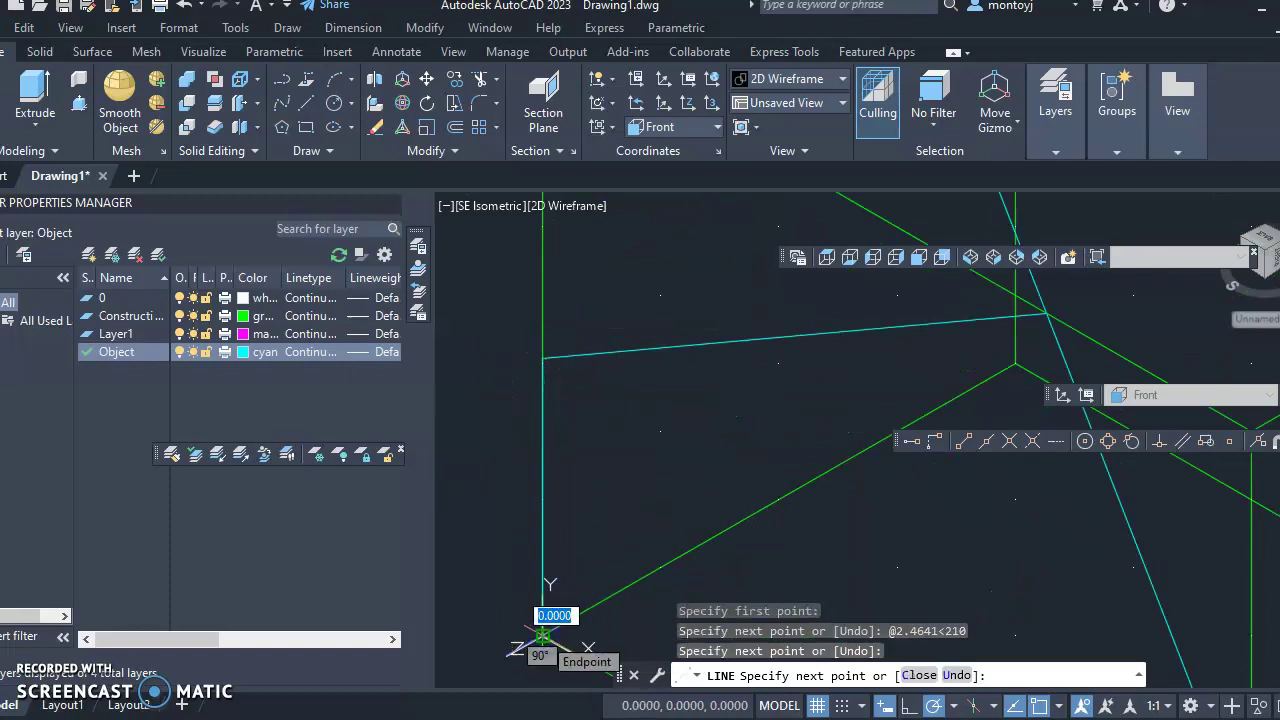
{"action": "scroll", "coordinate": [562, 611], "scroll_direction": "down", "scroll_amount": 4}
{"action": "middle_click_drag", "start_coordinate": [579, 614], "coordinate": [508, 434]}
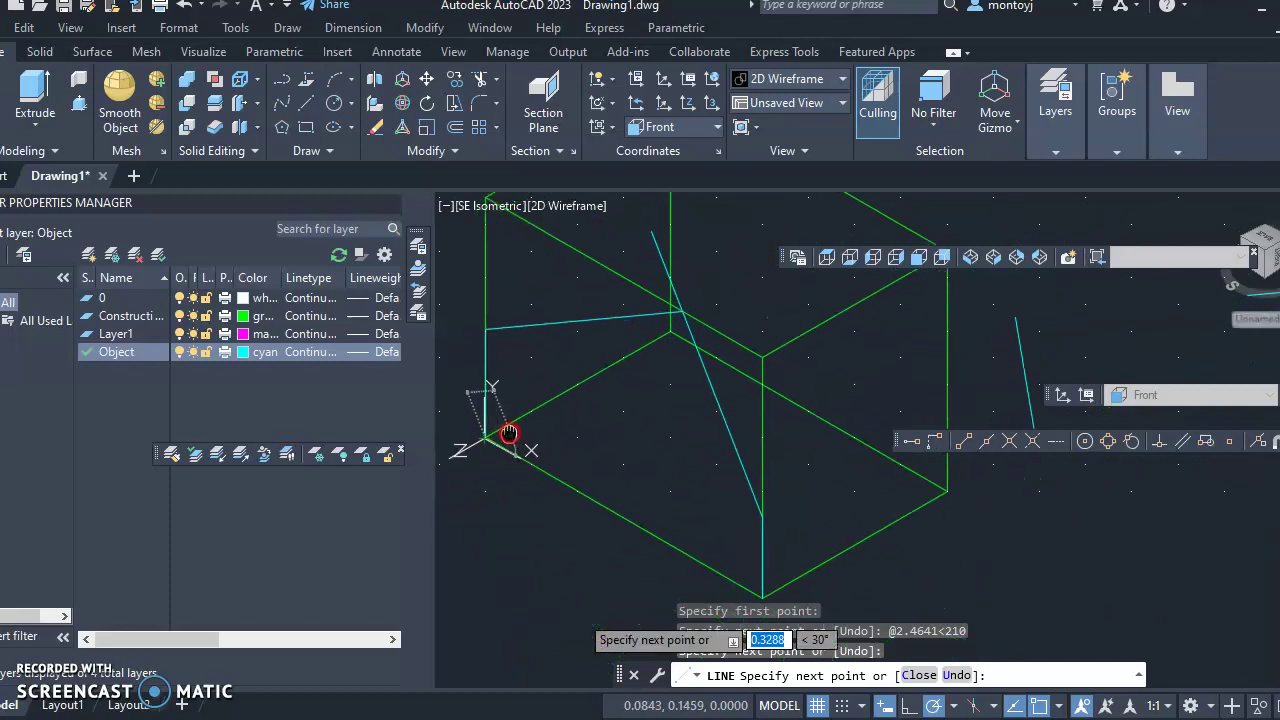
{"action": "right_click", "coordinate": [508, 434]}
{"action": "left_click", "coordinate": [557, 447]}
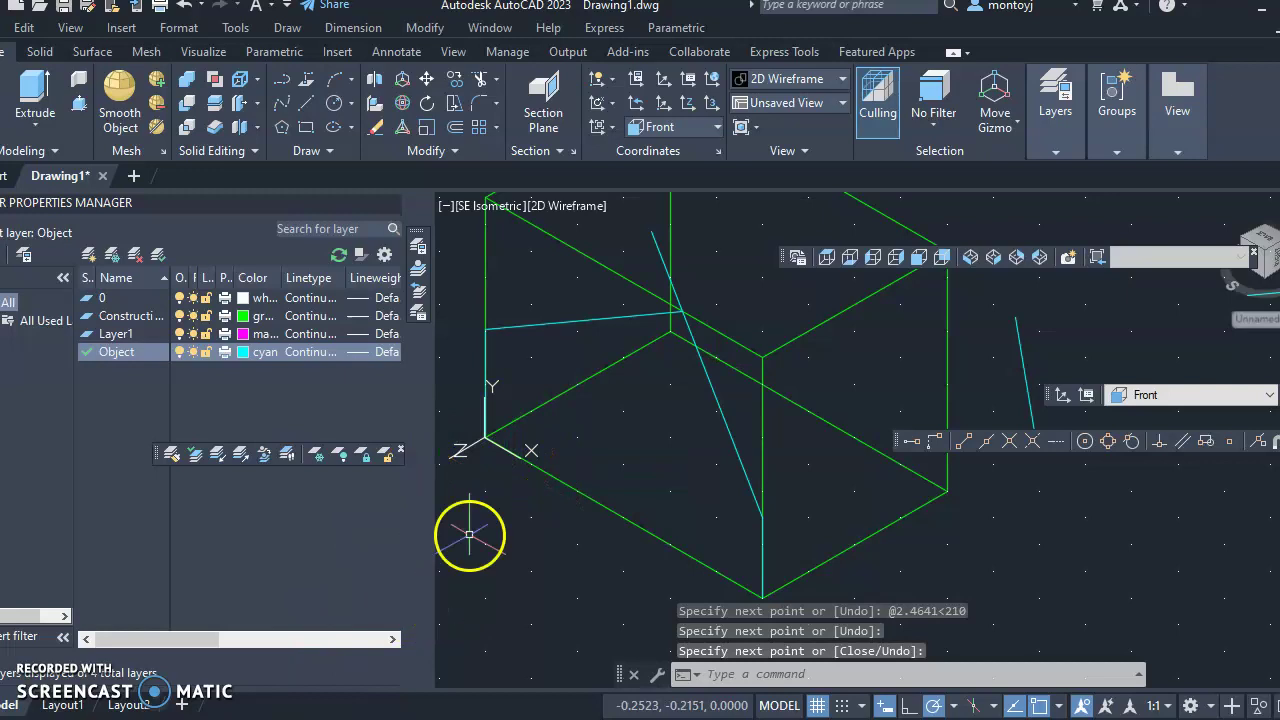
Step: Draw the lower front edge line from the UCS origin corner to the base of the 0.75 vertical line
{"action": "left_click", "coordinate": [306, 103]}
{"action": "left_click", "coordinate": [484, 437]}
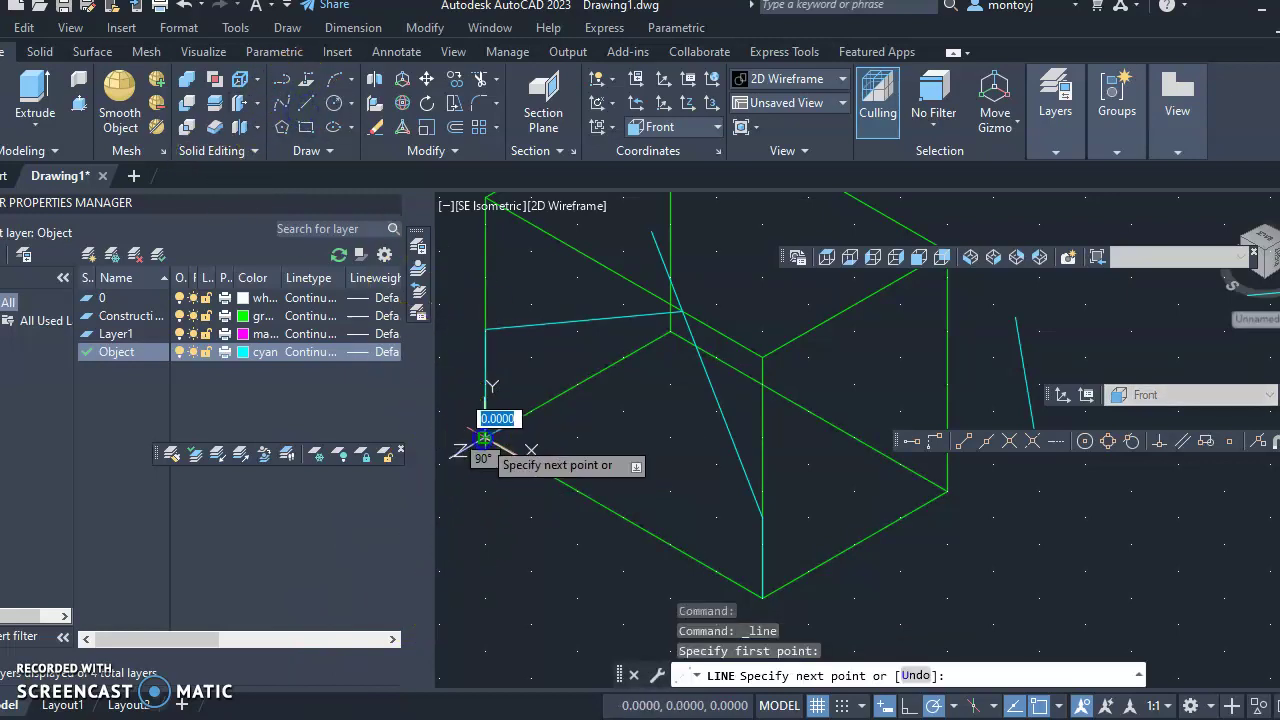
{"action": "left_click", "coordinate": [764, 594]}
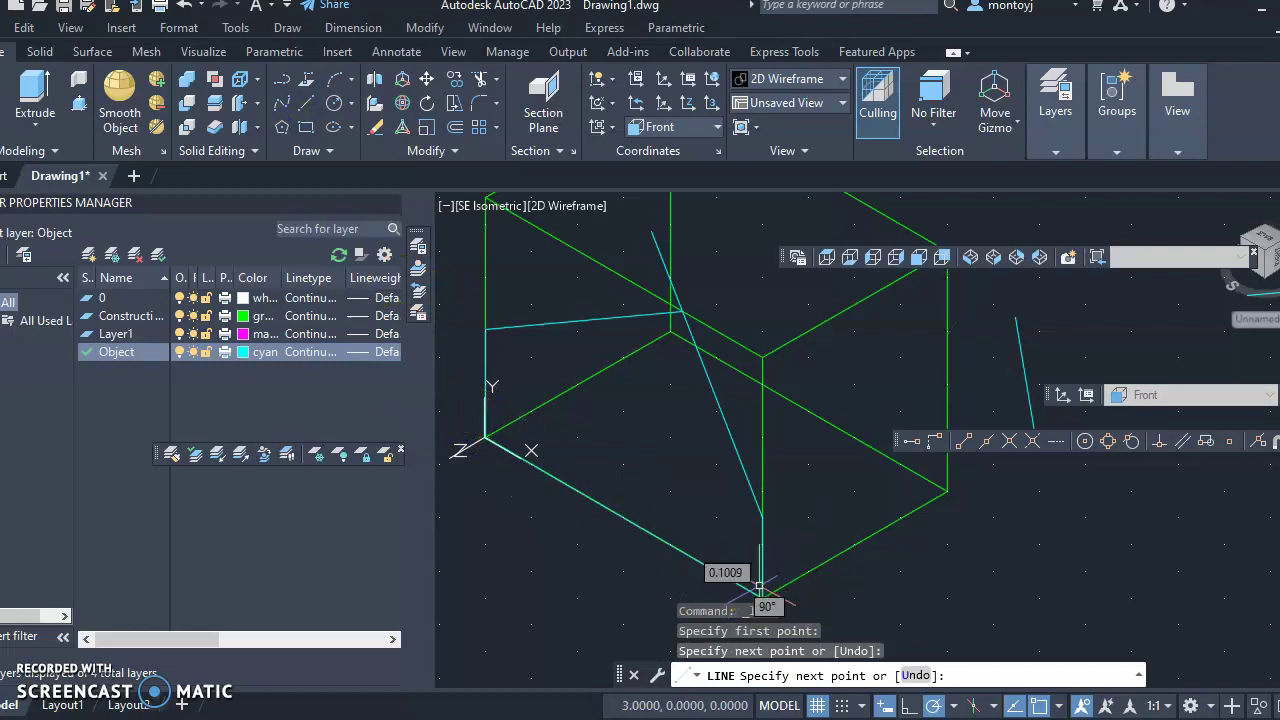
{"action": "key", "text": "Escape"}
Step: Try to trim the sloped line's overhang beyond its intersection with the box's upper front edge
{"action": "scroll", "coordinate": [651, 286], "scroll_direction": "up", "scroll_amount": 6}
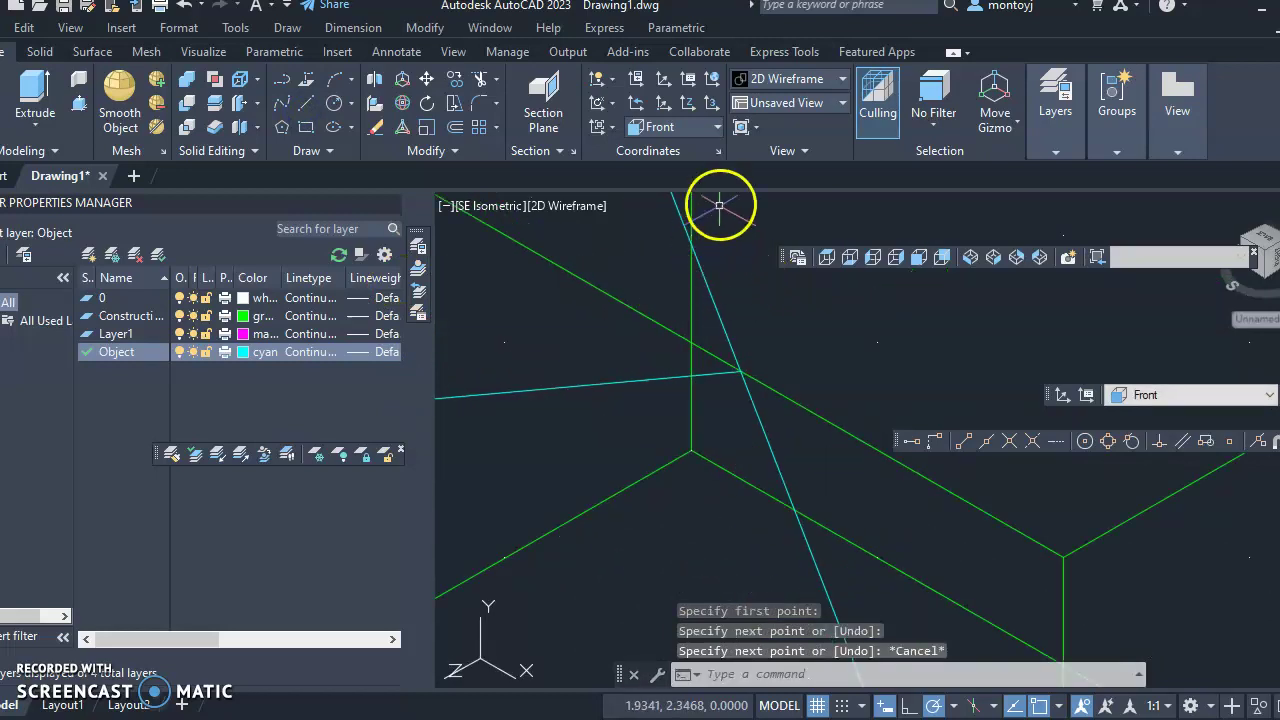
{"action": "left_click", "coordinate": [480, 80]}
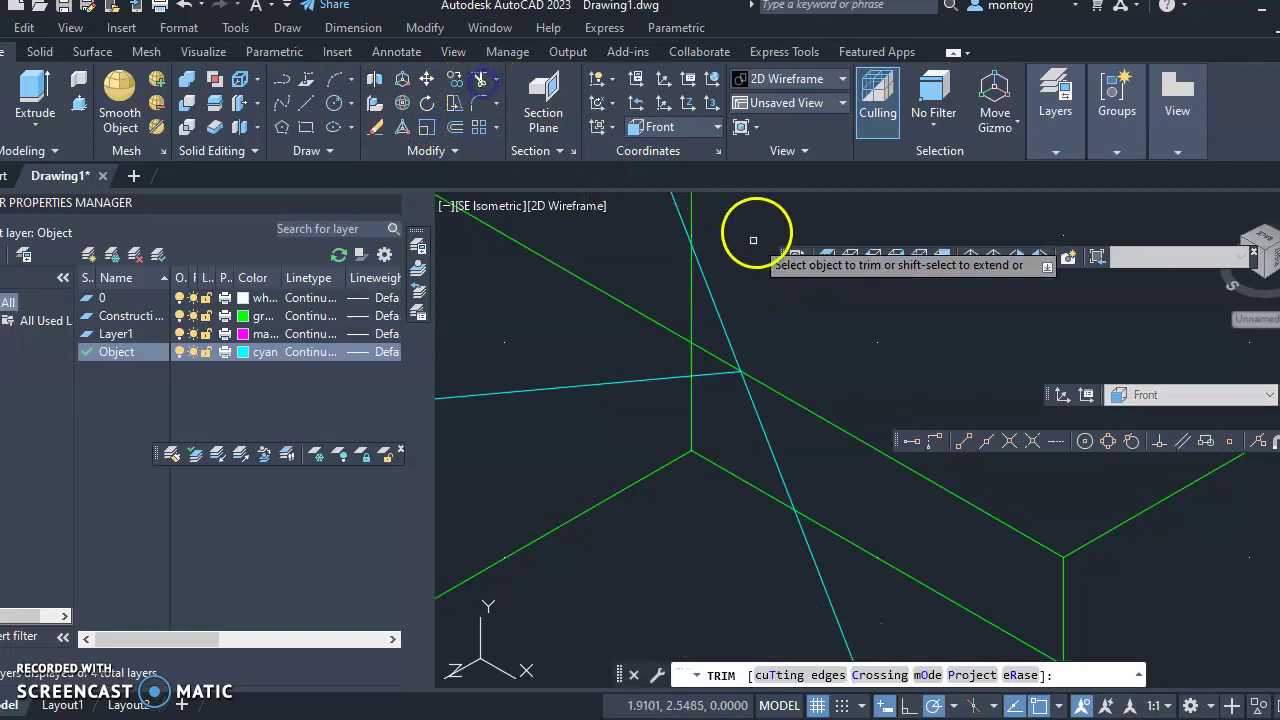
{"action": "left_click", "coordinate": [726, 317]}
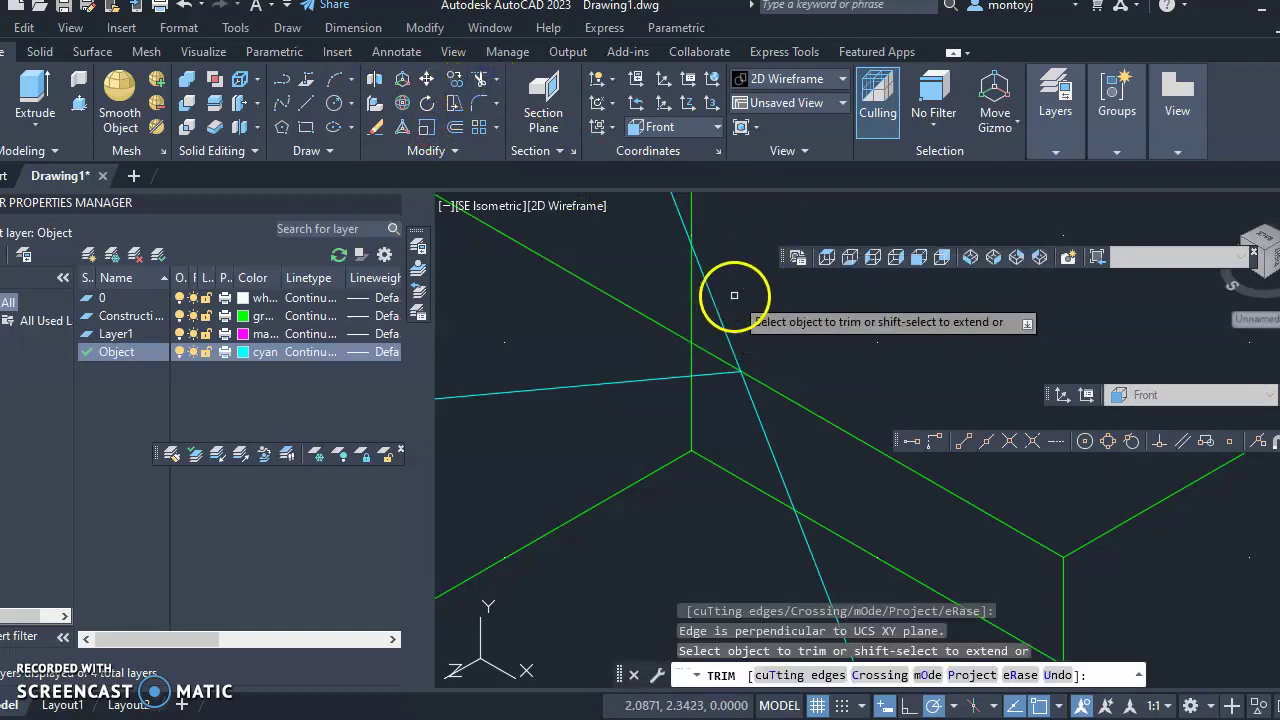
{"action": "left_click", "coordinate": [482, 84]}
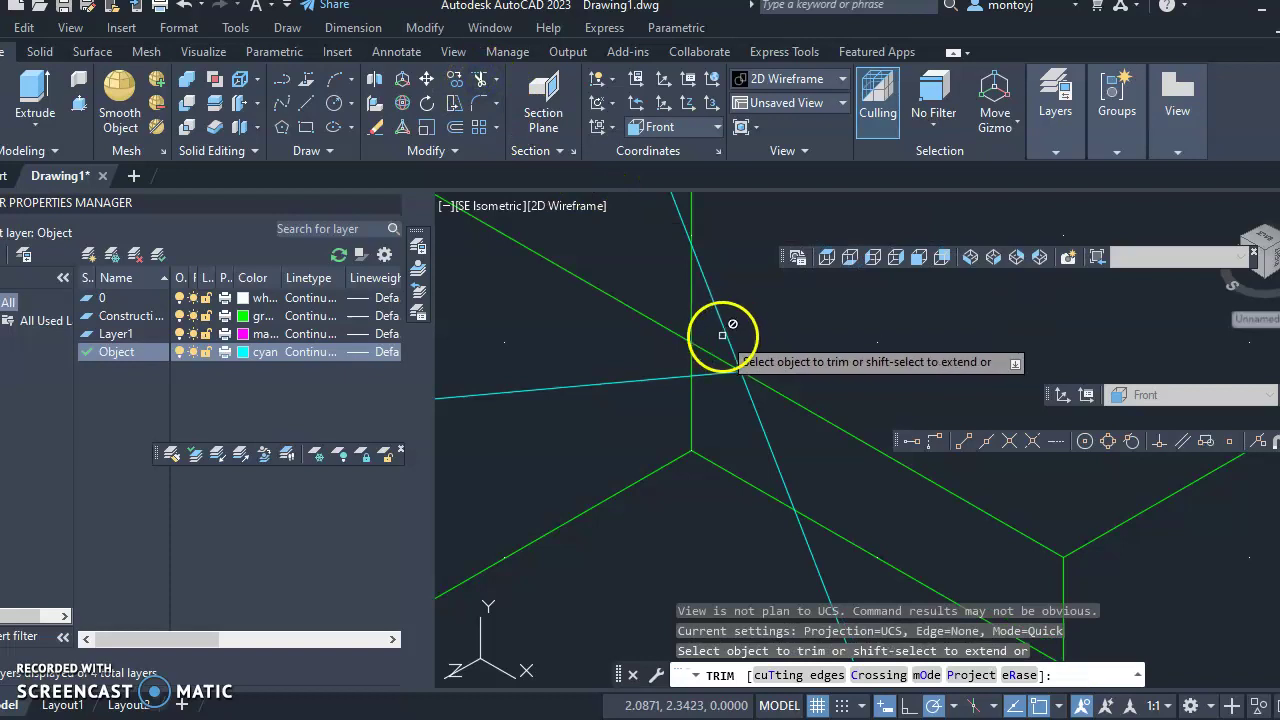
{"action": "left_click", "coordinate": [729, 336]}
{"action": "key", "text": "Escape"}
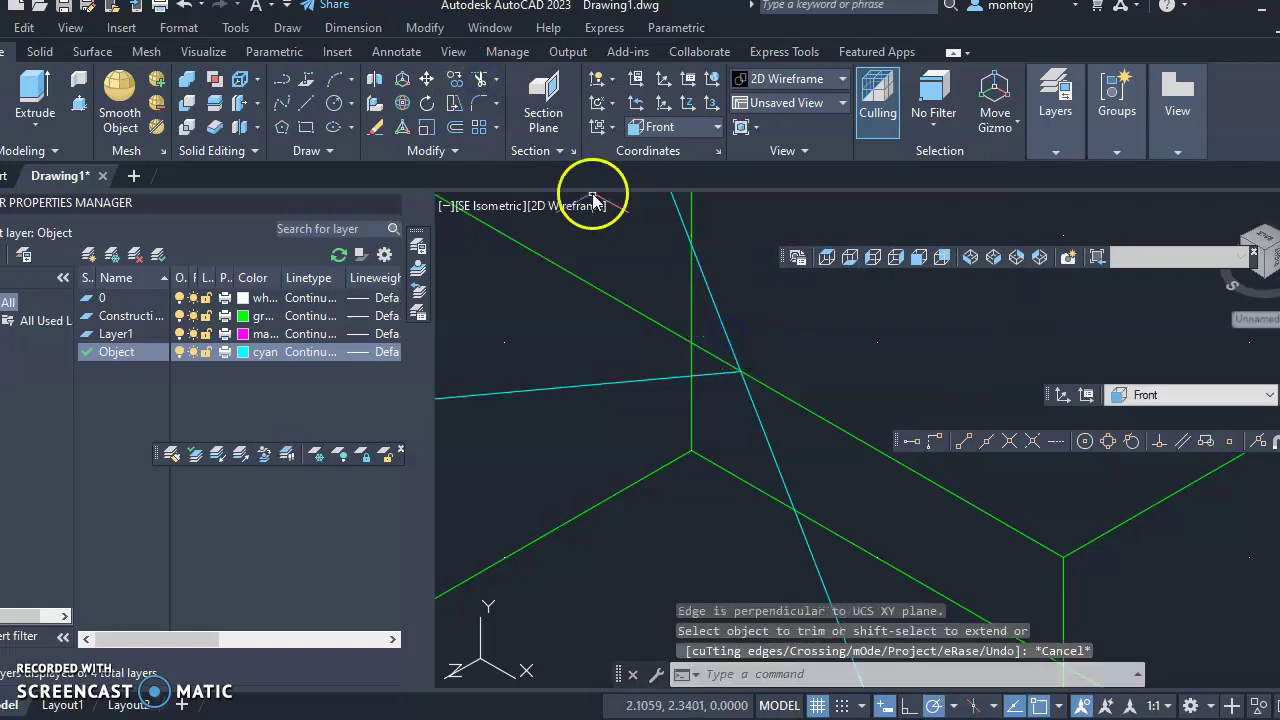
Step: Fillet the upper slanted line with the sloped line into a corner at the box's upper front edge, removing the overhang
{"action": "left_click", "coordinate": [487, 104]}
{"action": "left_click", "coordinate": [716, 374]}
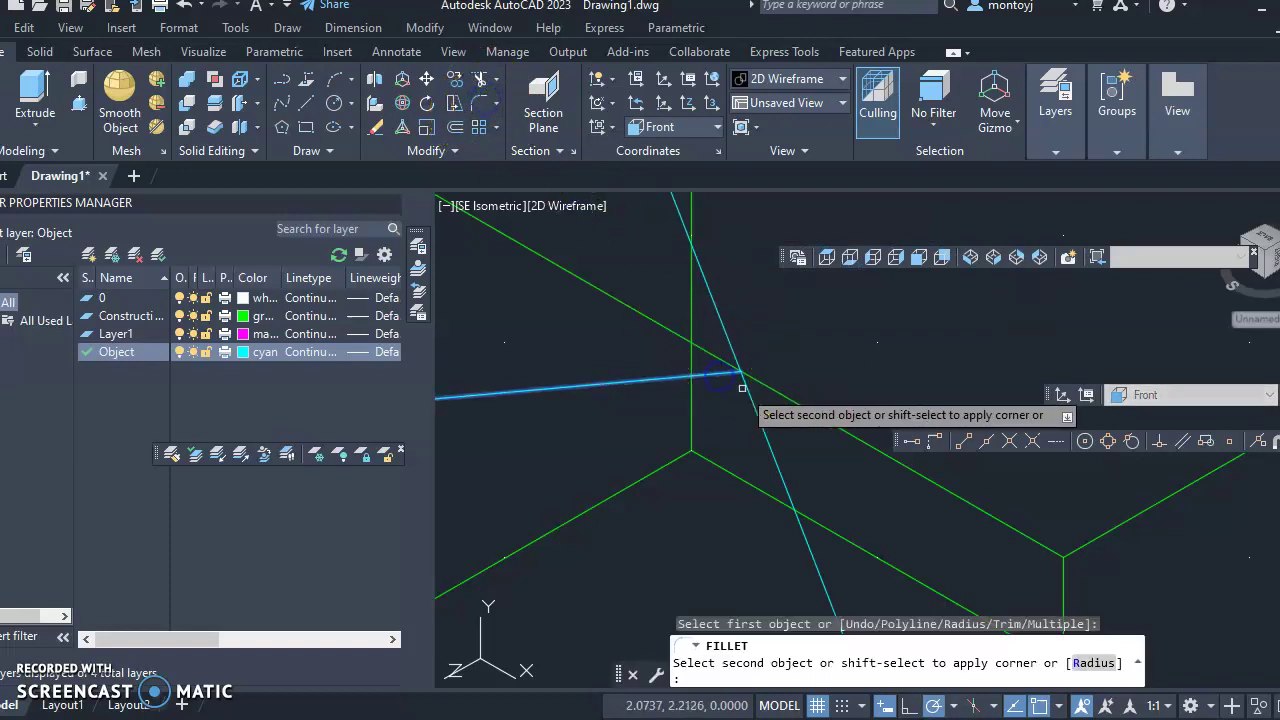
{"action": "left_click", "coordinate": [746, 396]}
{"action": "scroll", "coordinate": [745, 400], "scroll_direction": "down", "scroll_amount": 5}
{"action": "key", "text": "Escape"}
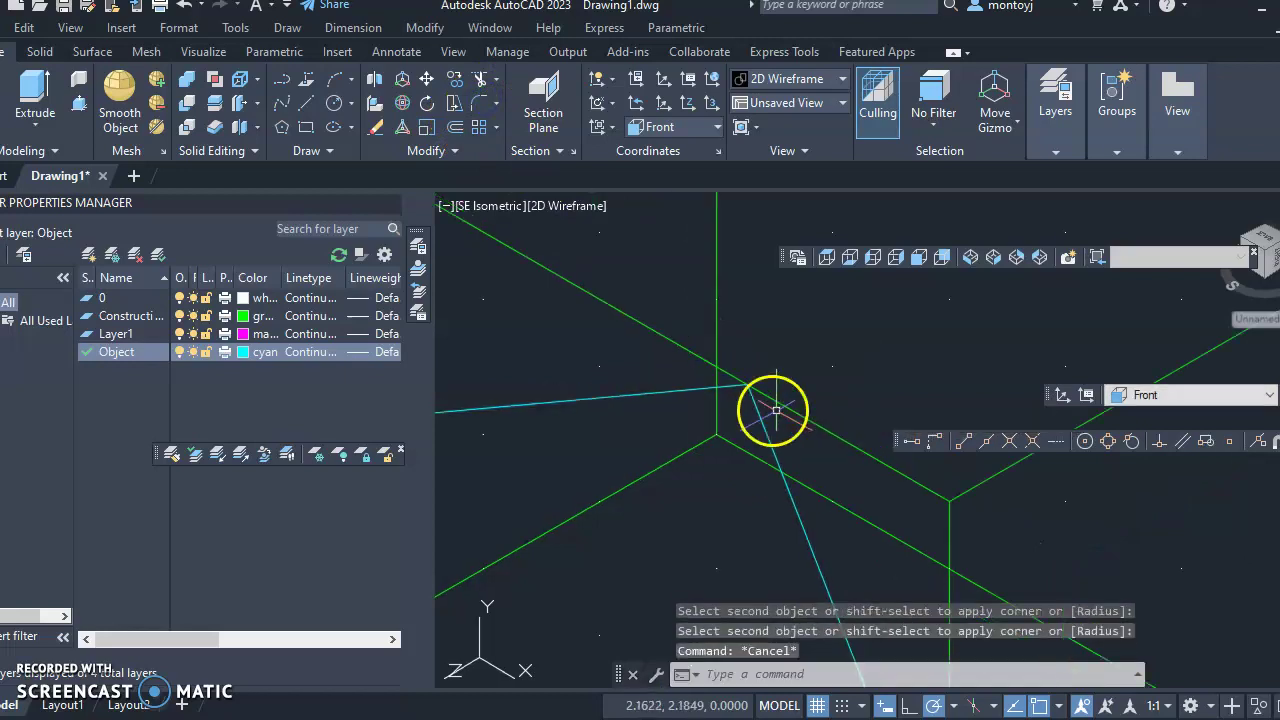
{"action": "scroll", "coordinate": [812, 460], "scroll_direction": "down", "scroll_amount": 2}
{"action": "middle_click_drag", "start_coordinate": [803, 451], "coordinate": [727, 345]}
{"action": "right_click", "coordinate": [727, 344]}
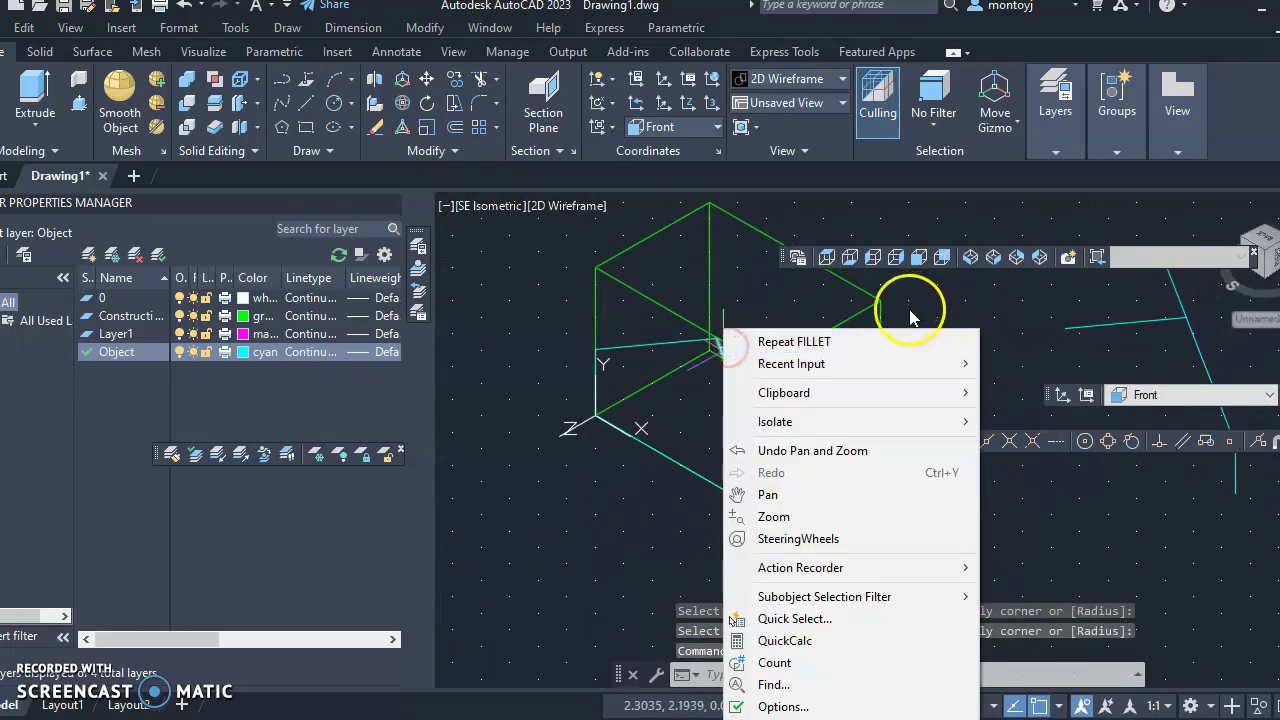
{"action": "left_click", "coordinate": [910, 314]}
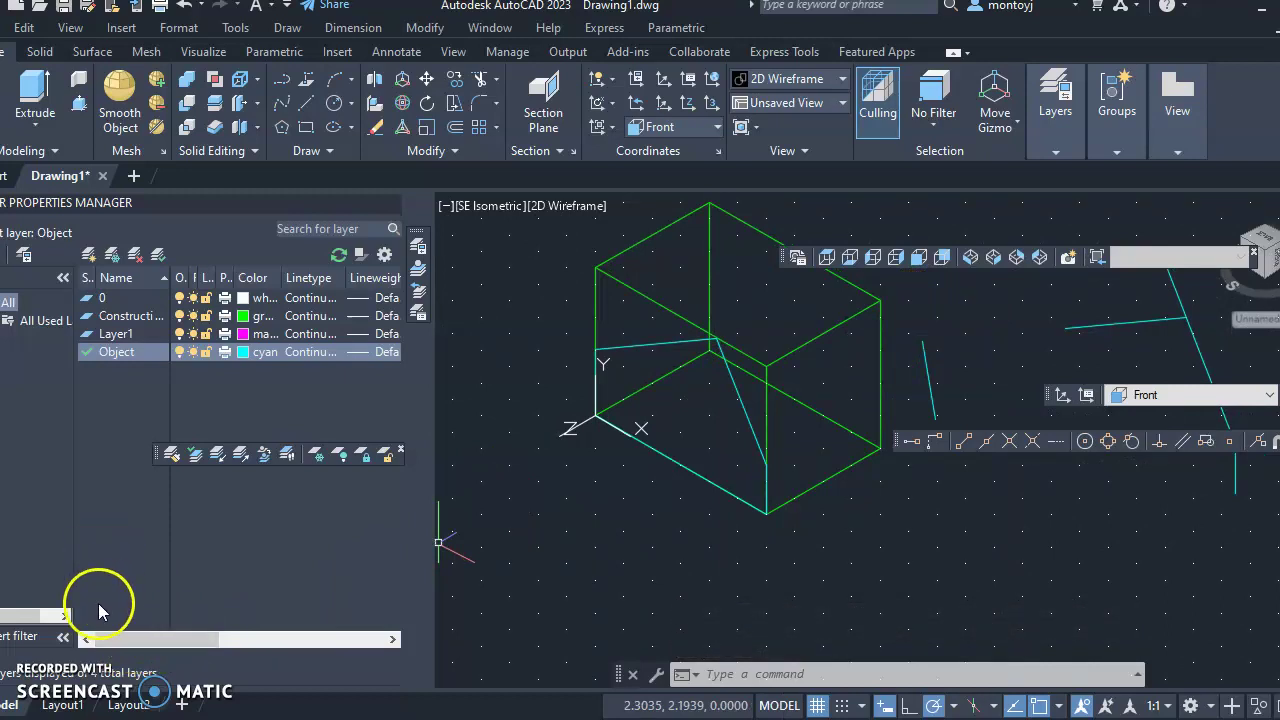
Step: Copy the five cyan lines of the front-face outline from the front lower corner to the matching rear lower corner of the box
{"action": "scroll", "coordinate": [772, 311], "scroll_direction": "up", "scroll_amount": 2}
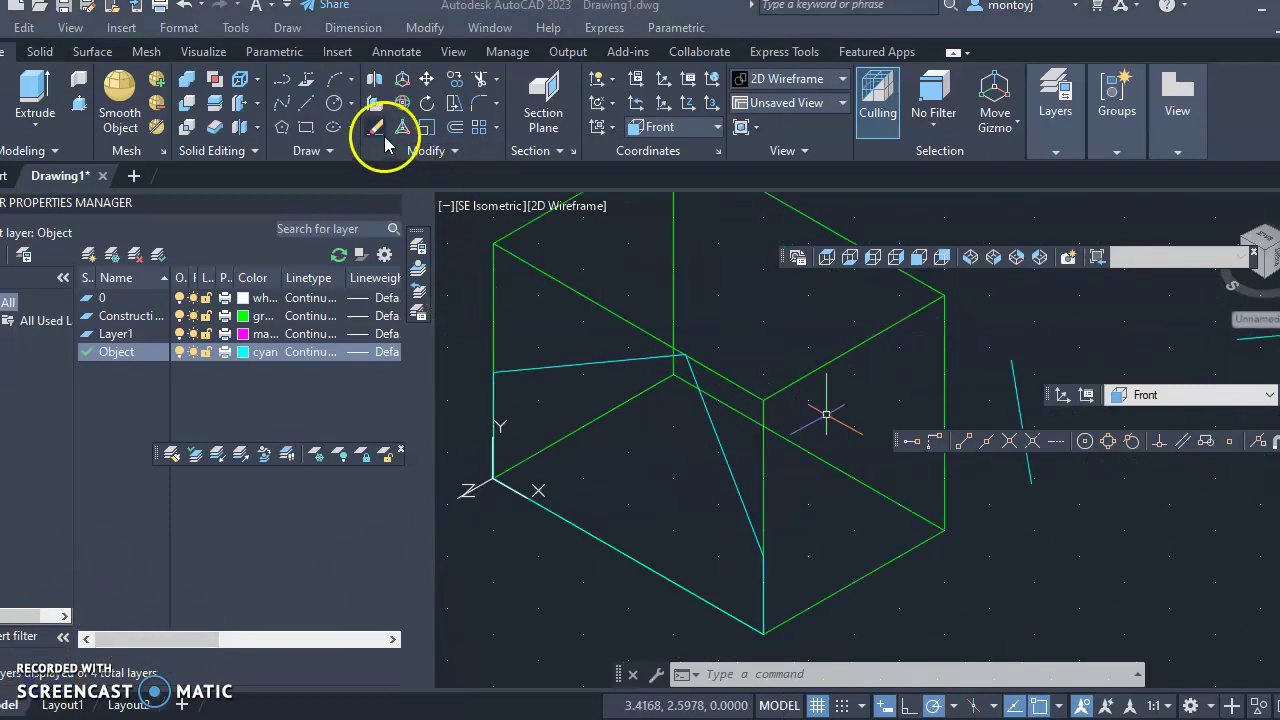
{"action": "left_click", "coordinate": [454, 84]}
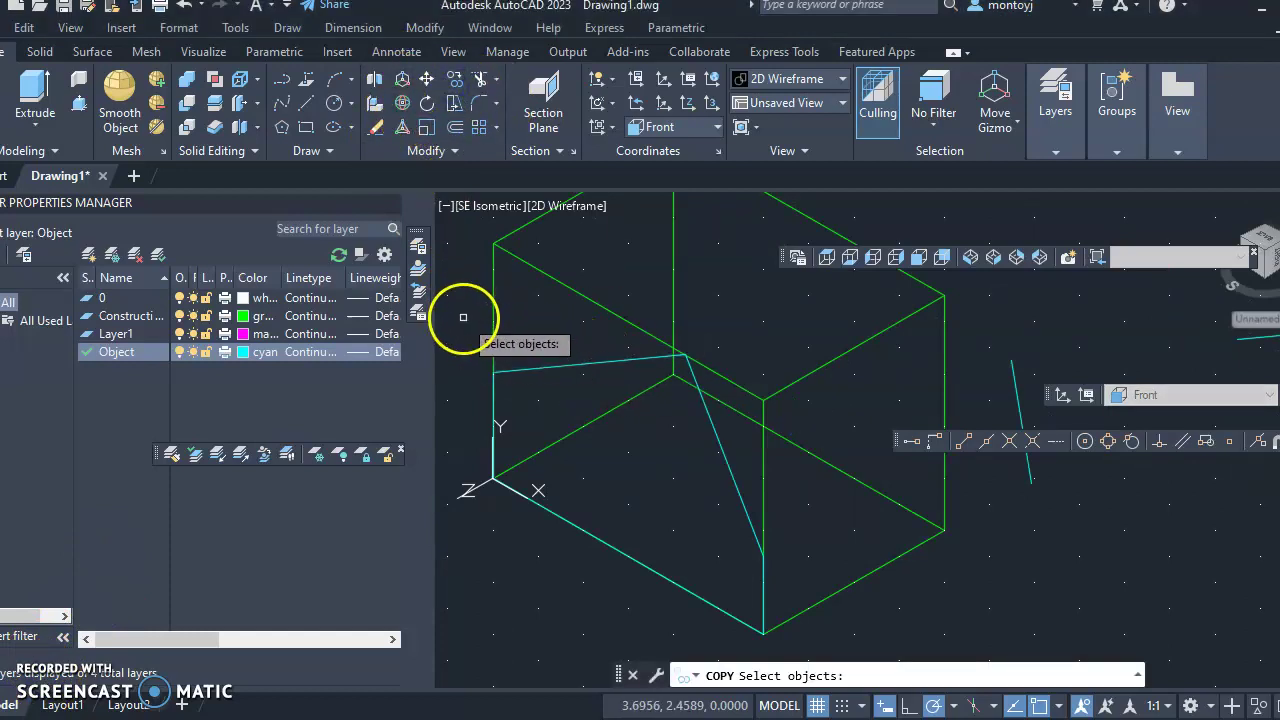
{"action": "left_click", "coordinate": [700, 597]}
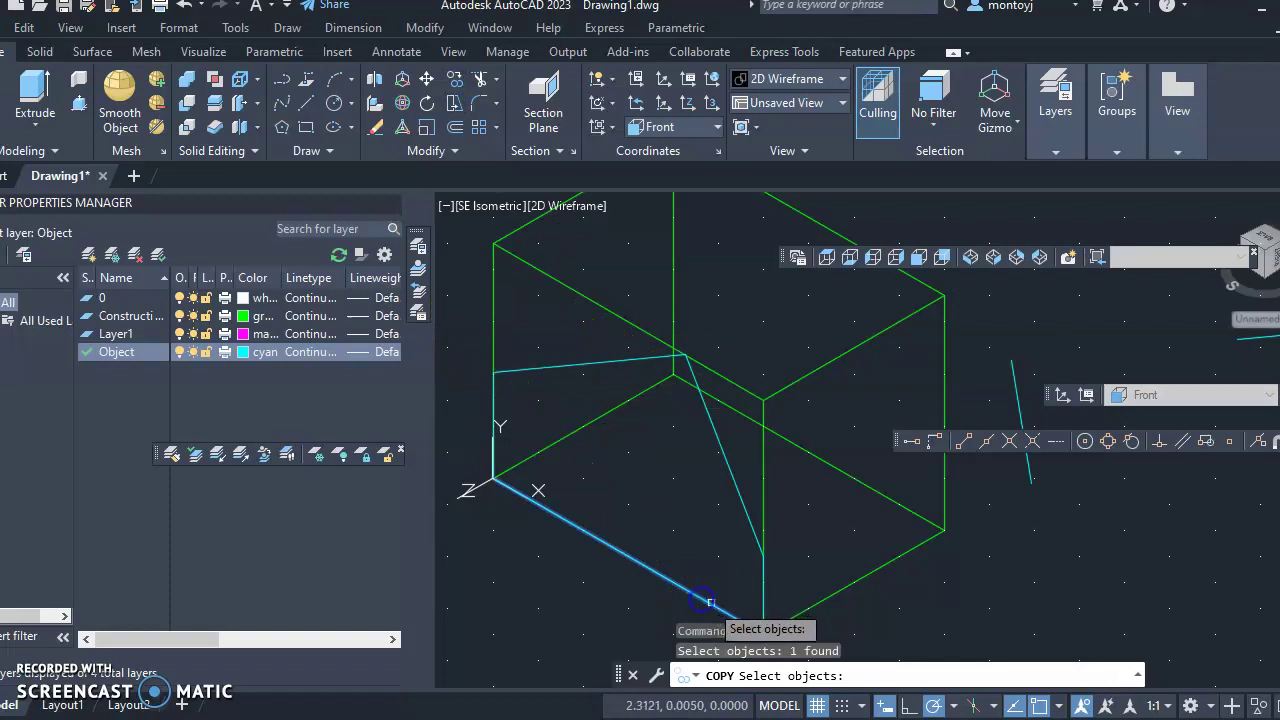
{"action": "left_click", "coordinate": [763, 602]}
{"action": "left_click", "coordinate": [751, 533]}
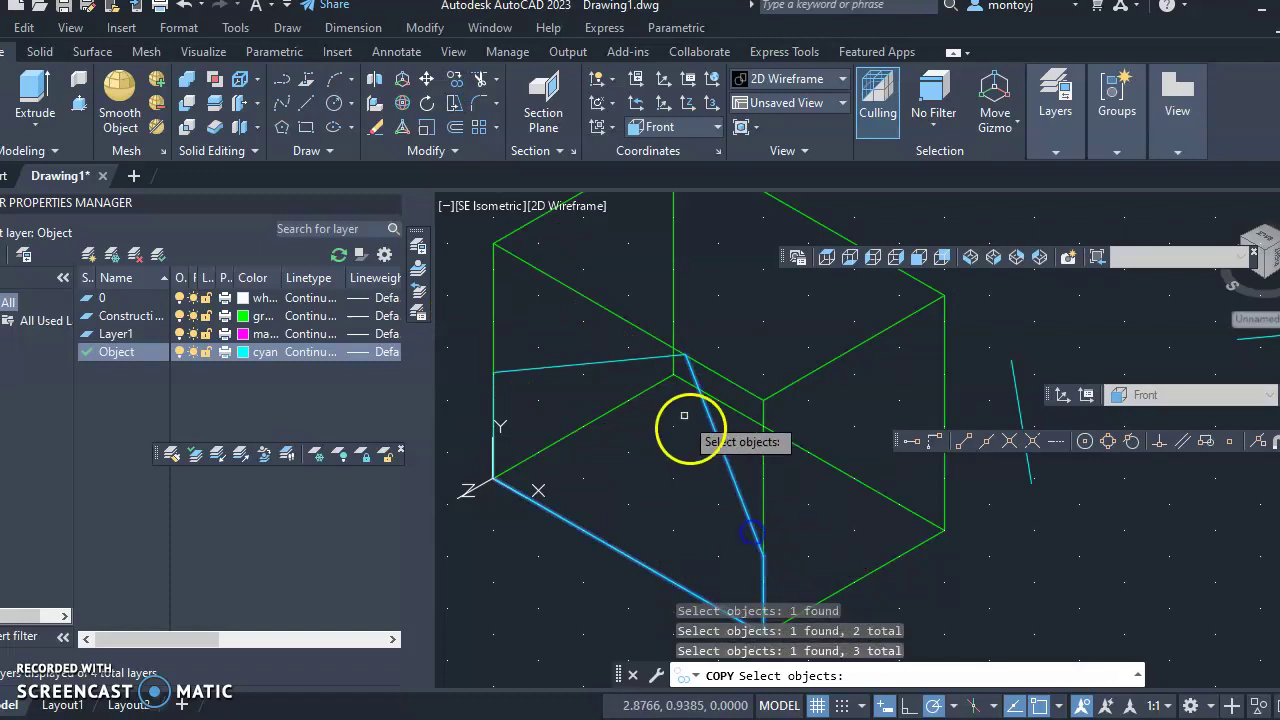
{"action": "left_click", "coordinate": [610, 366]}
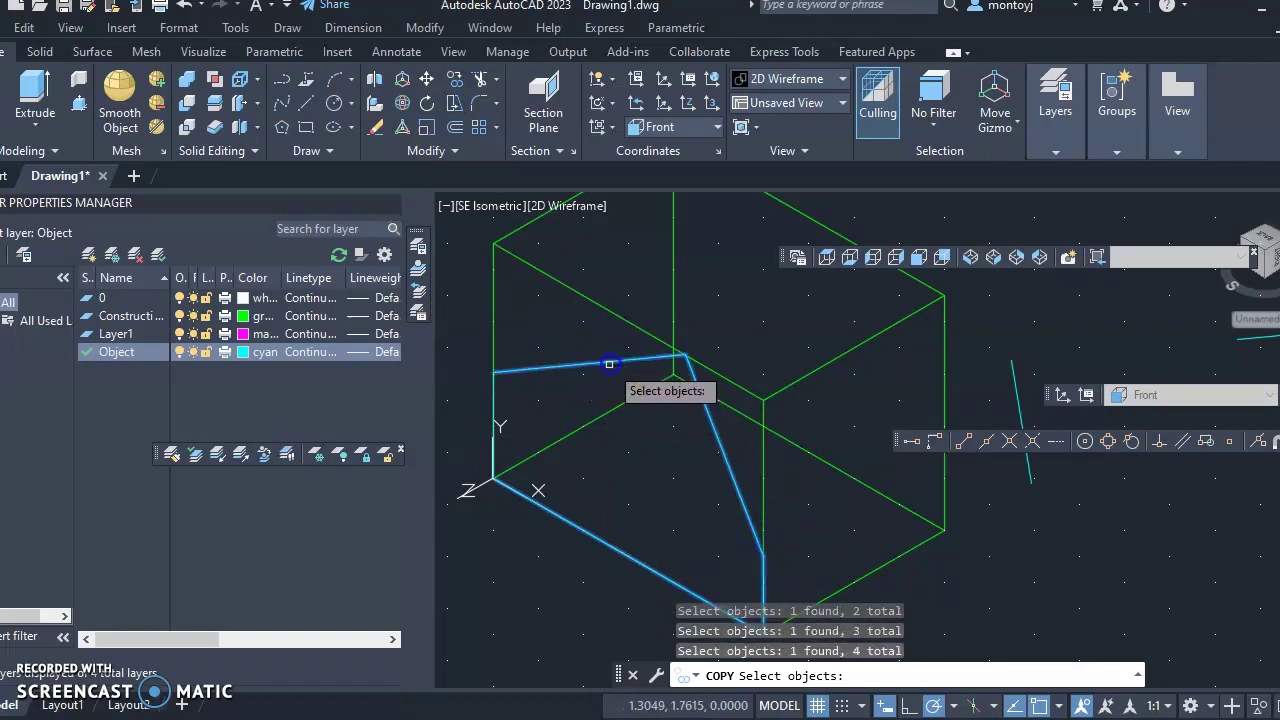
{"action": "left_click", "coordinate": [491, 400]}
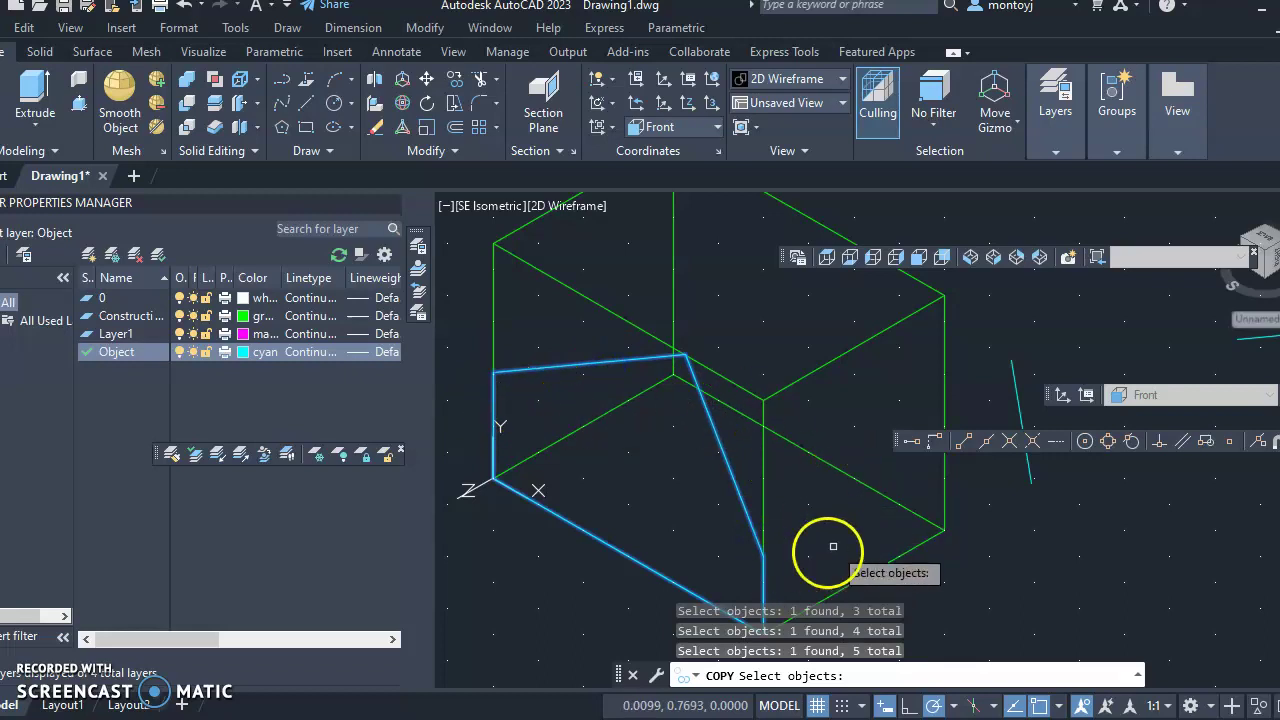
{"action": "key", "text": "Return"}
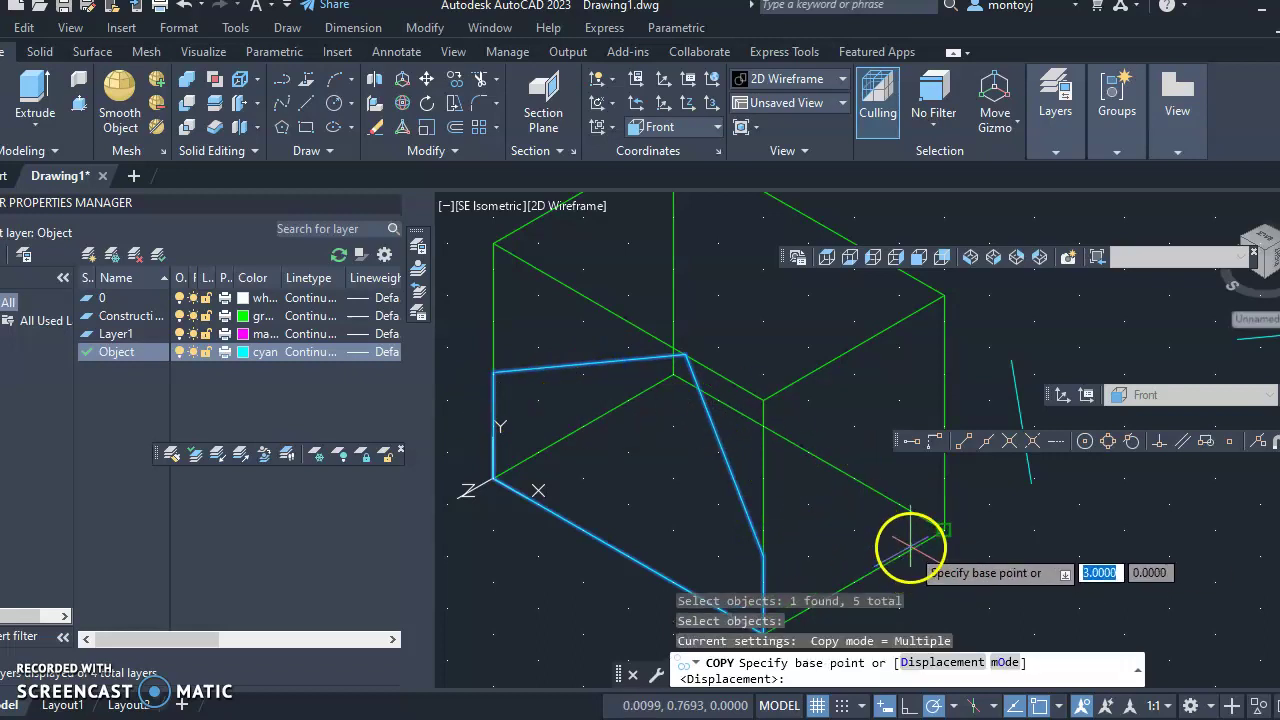
{"action": "scroll", "coordinate": [908, 543], "scroll_direction": "down", "scroll_amount": 2}
{"action": "scroll", "coordinate": [850, 560], "scroll_direction": "down", "scroll_amount": 2}
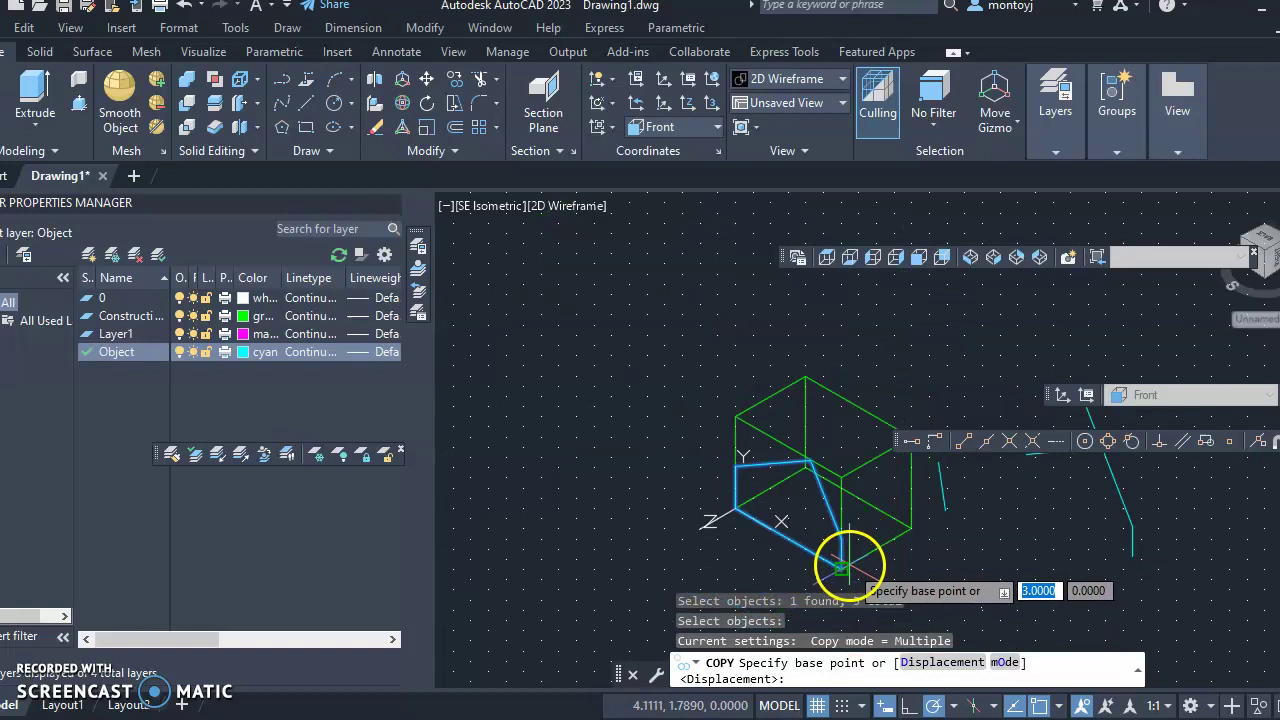
{"action": "left_click", "coordinate": [848, 567]}
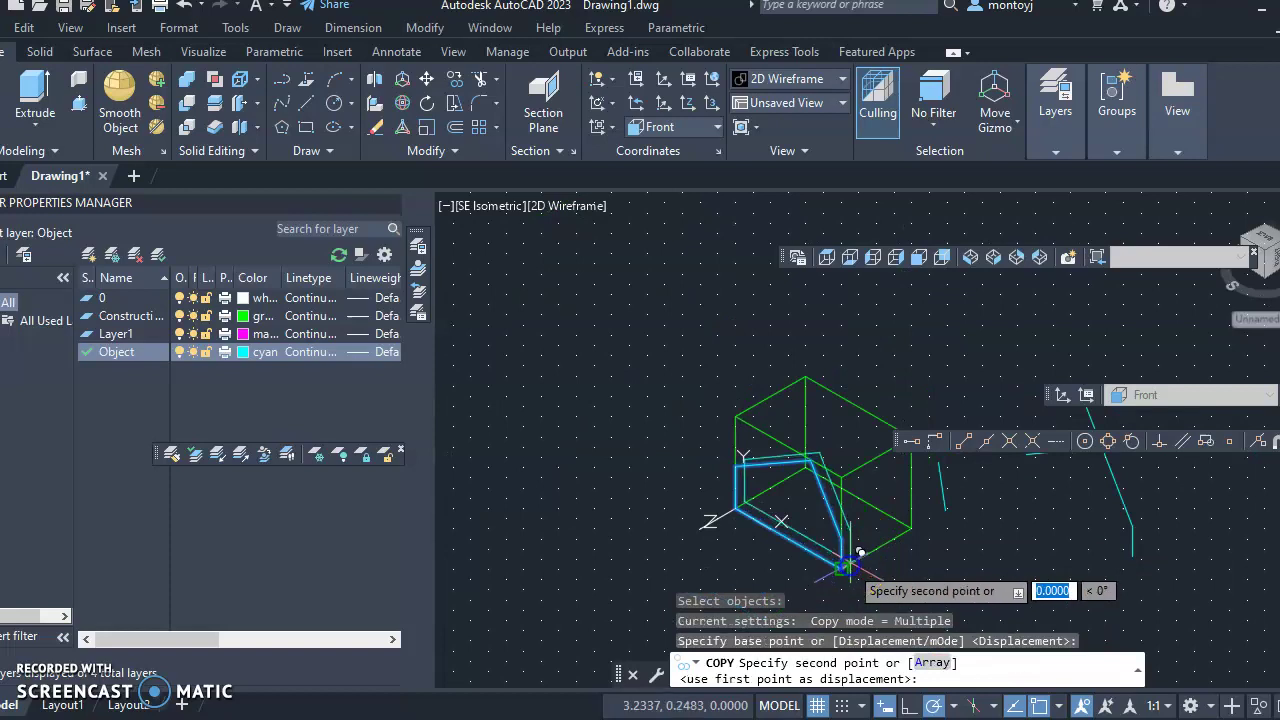
{"action": "left_click", "coordinate": [908, 528]}
{"action": "left_click", "coordinate": [850, 512]}
{"action": "key", "text": "Escape"}
{"action": "scroll", "coordinate": [706, 466], "scroll_direction": "up", "scroll_amount": 5}
{"action": "scroll", "coordinate": [863, 506], "scroll_direction": "down", "scroll_amount": 8}
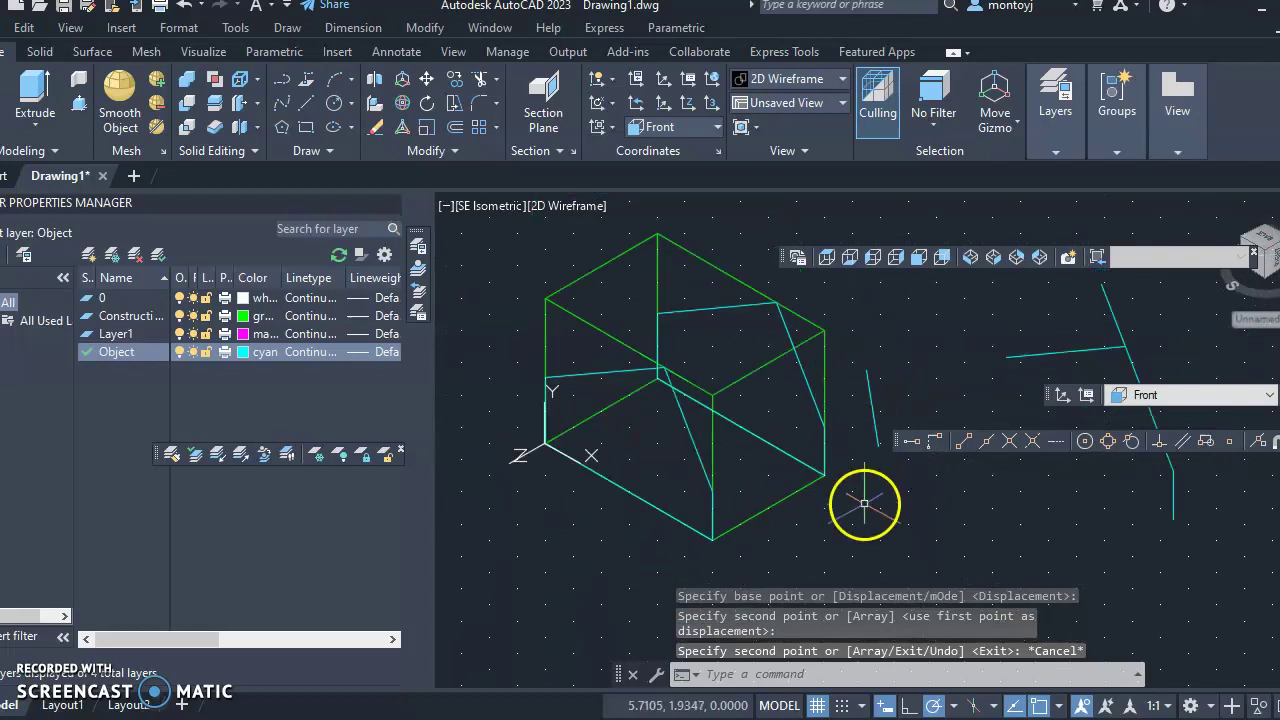
Step: Draw lines joining the front outline to its rear copy at the top of the UCS-side vertical edge and at the peak
{"action": "left_click", "coordinate": [295, 101]}
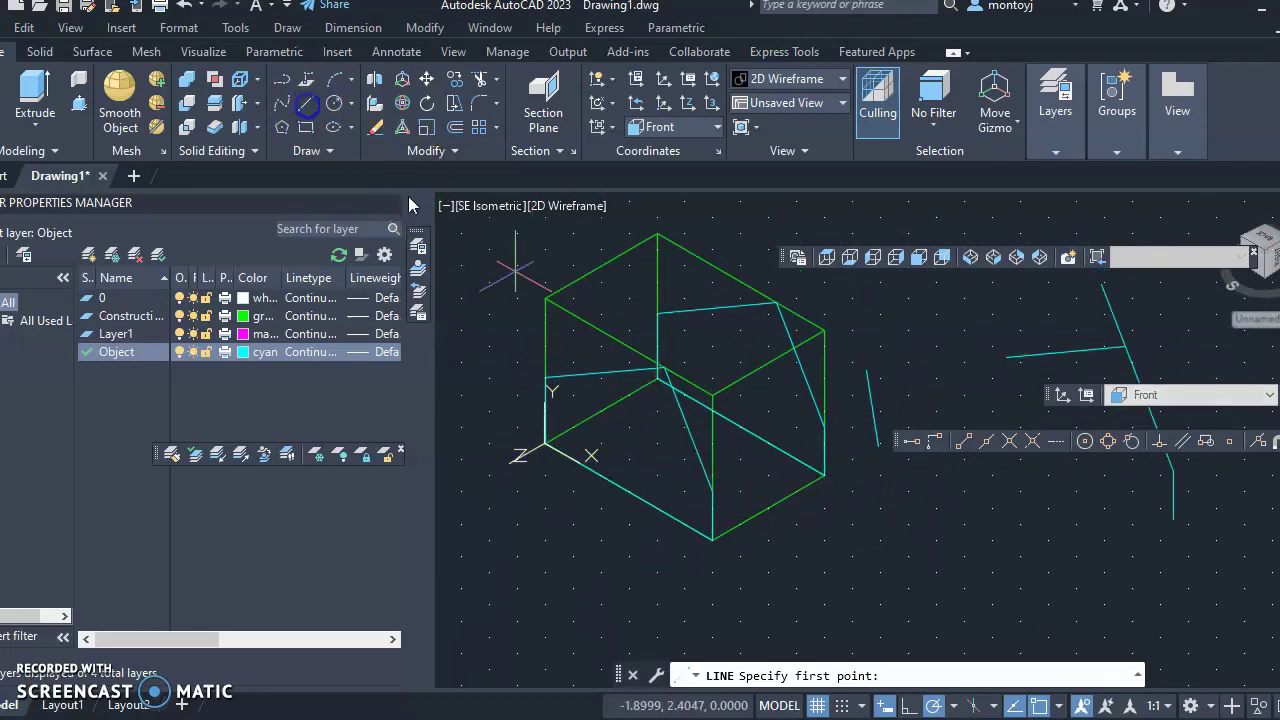
{"action": "left_click", "coordinate": [548, 372]}
{"action": "key", "text": "Escape"}
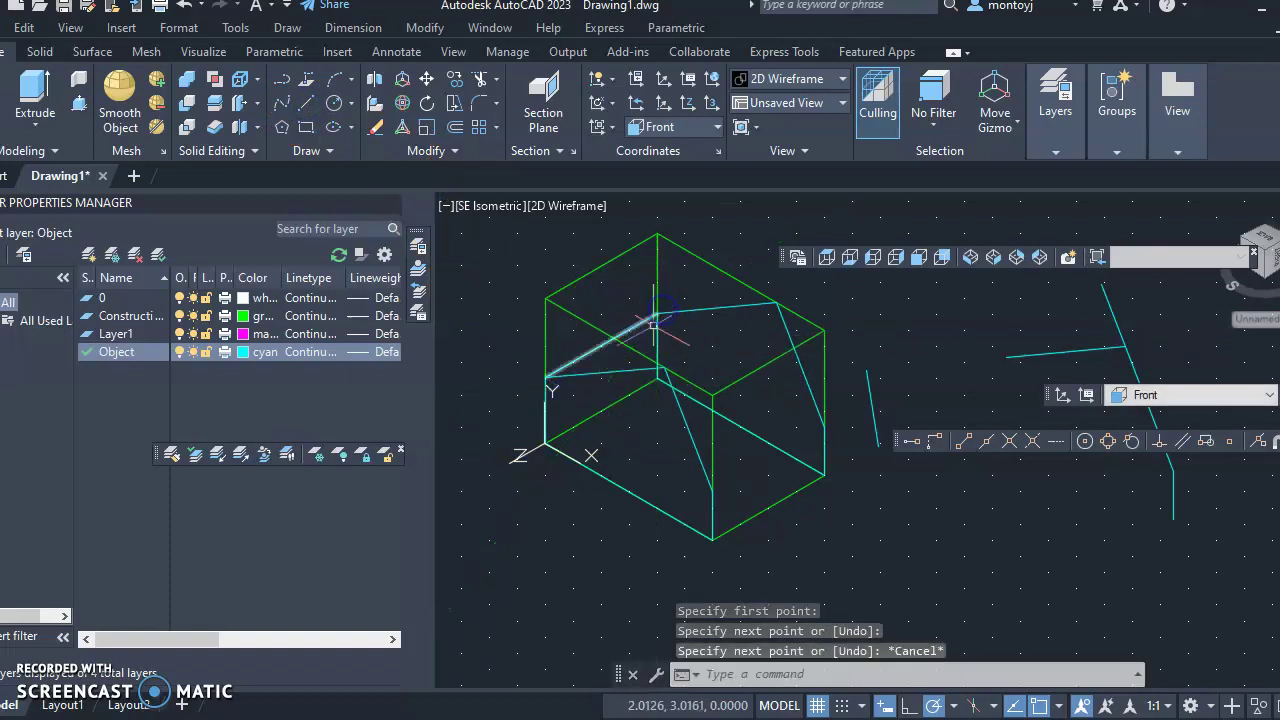
{"action": "key", "text": "Return"}
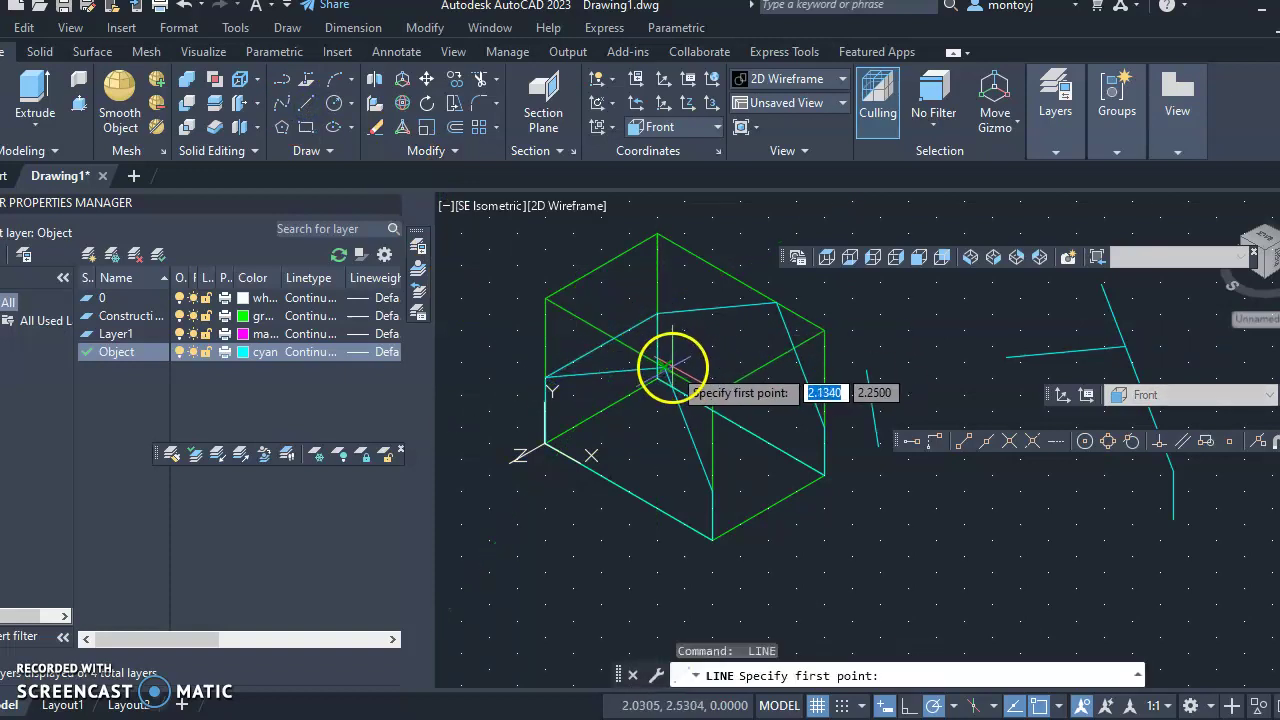
{"action": "left_click", "coordinate": [664, 368]}
{"action": "left_click", "coordinate": [776, 302]}
{"action": "key", "text": "Return"}
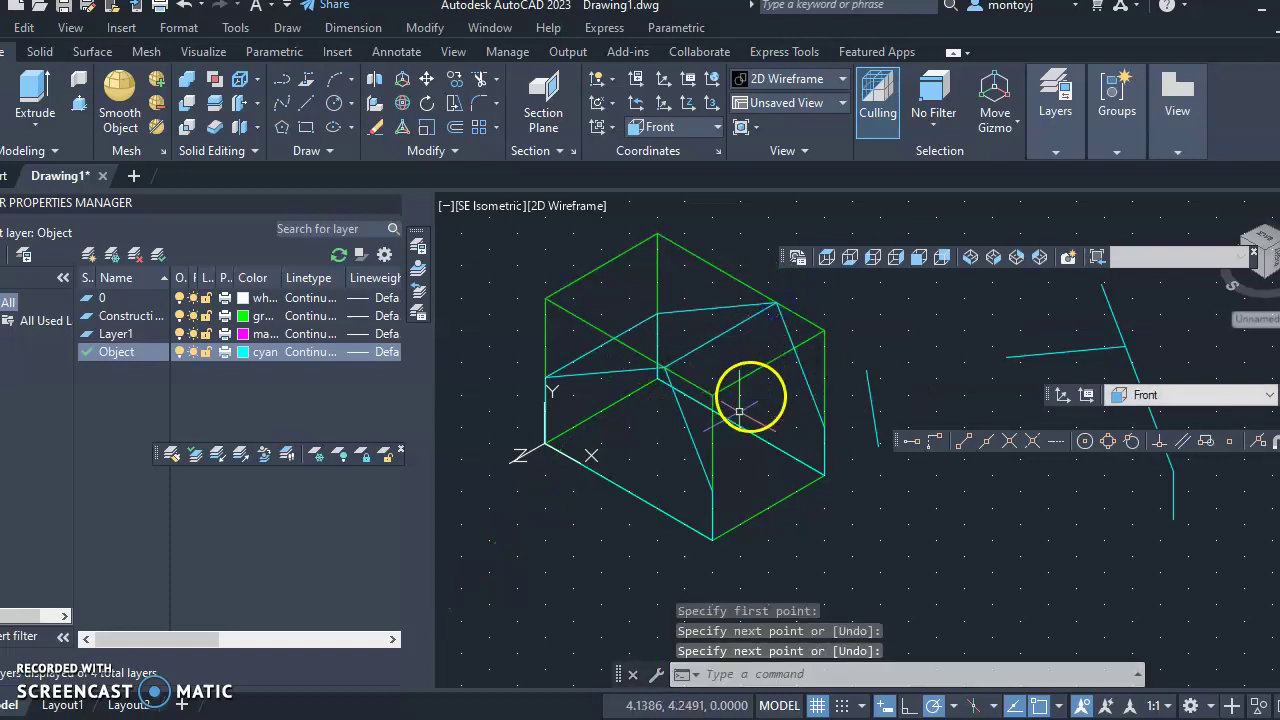
Step: Draw lines joining the upper and lower ends of the front 0.75 vertical line to the matching ends of its rear copy
{"action": "key", "text": "Return"}
{"action": "left_click", "coordinate": [712, 490]}
{"action": "left_click", "coordinate": [824, 423]}
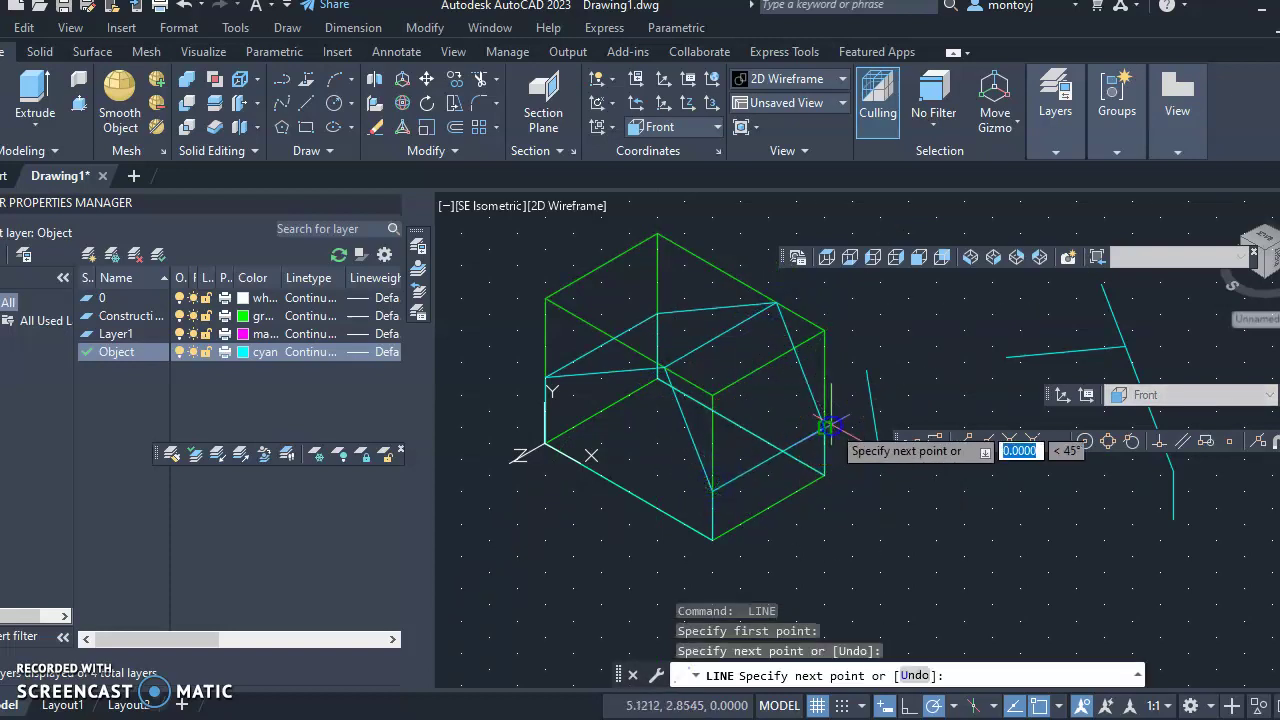
{"action": "key", "text": "Return"}
{"action": "key", "text": "Return"}
{"action": "left_click", "coordinate": [712, 538]}
{"action": "left_click", "coordinate": [824, 474]}
{"action": "key", "text": "Return"}
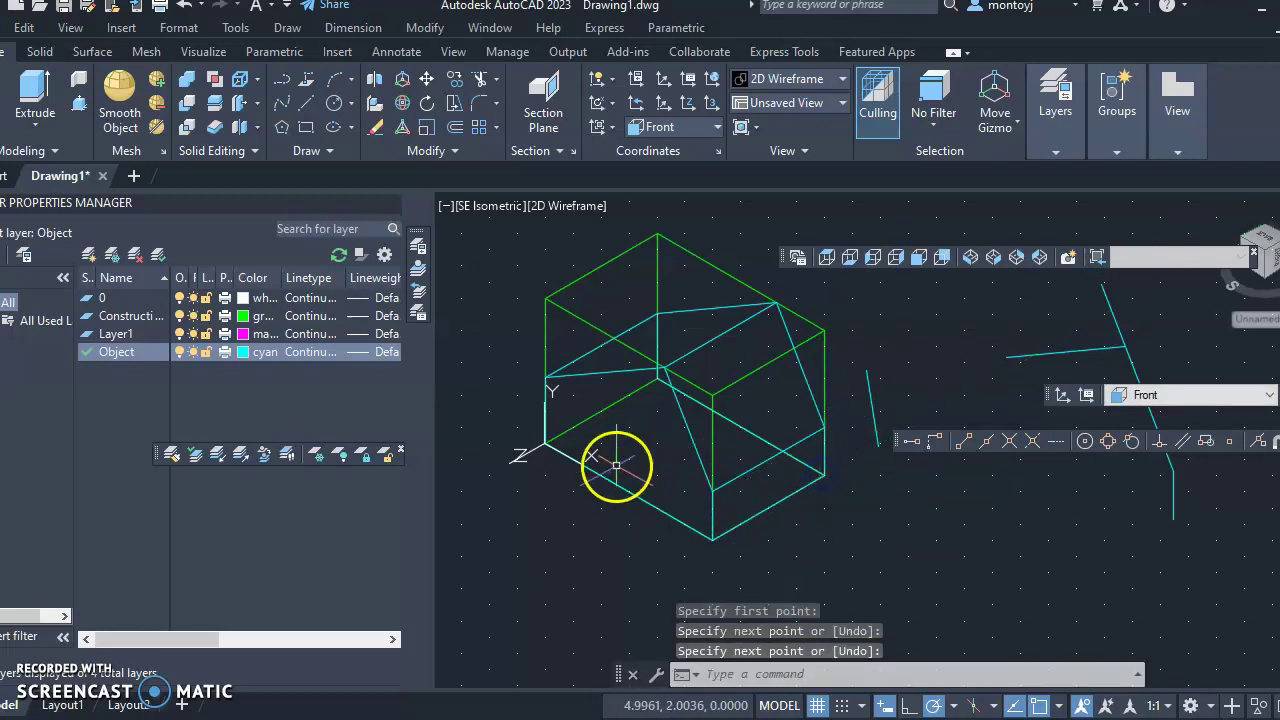
Step: Draw the lower edge line from the UCS origin corner to the matching corner of the rear outline
{"action": "key", "text": "Return"}
{"action": "left_click", "coordinate": [545, 443]}
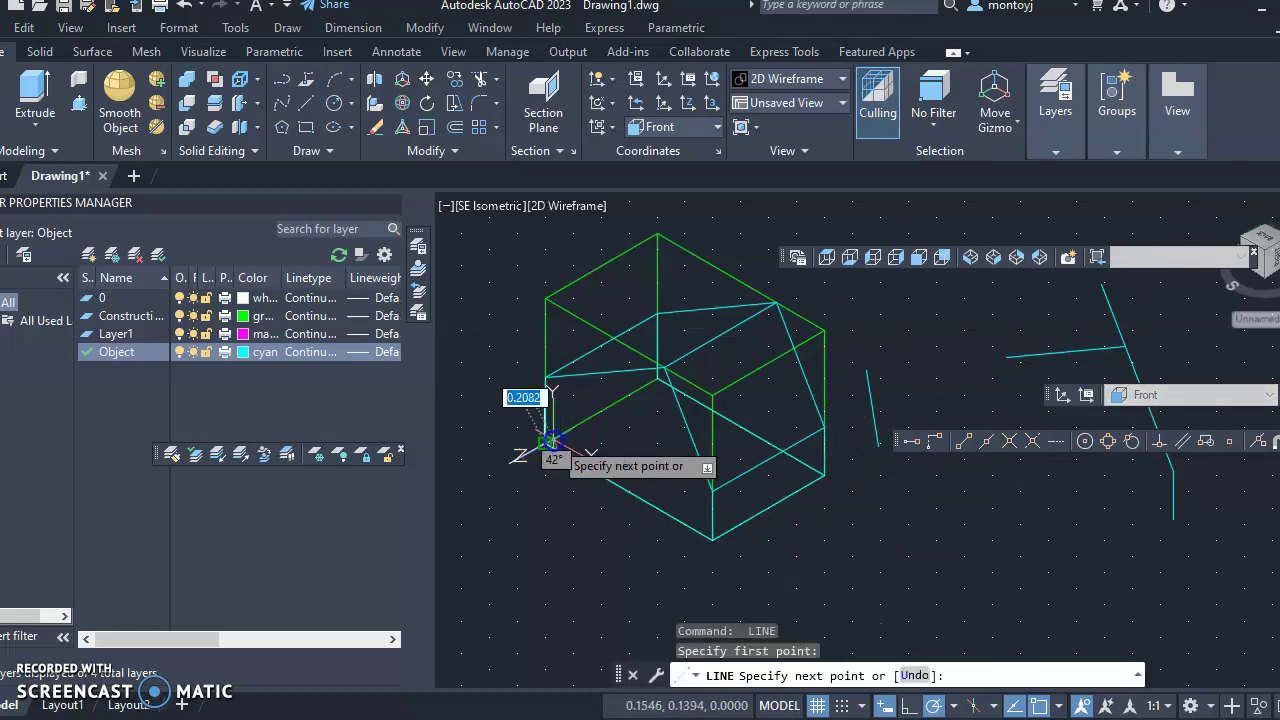
{"action": "left_click", "coordinate": [657, 379]}
{"action": "key", "text": "Return"}
{"action": "middle_click_drag", "start_coordinate": [784, 522], "coordinate": [744, 552]}
{"action": "right_click", "coordinate": [744, 552]}
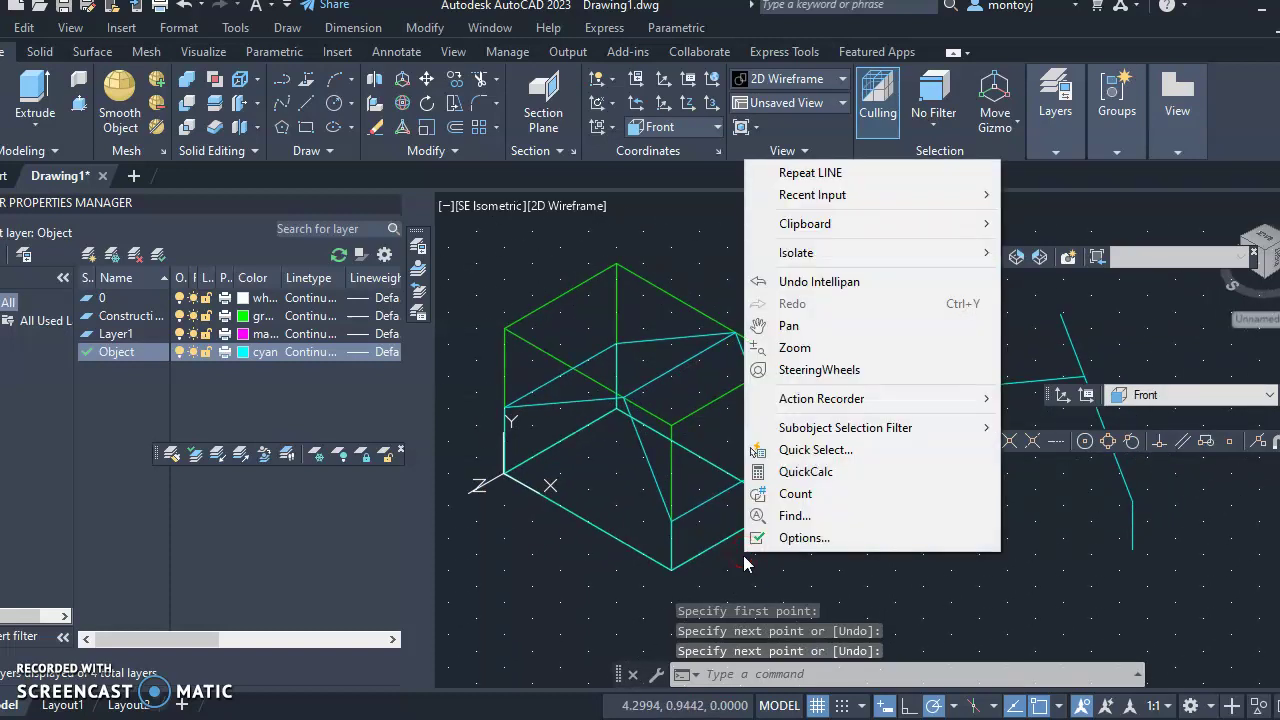
{"action": "left_click", "coordinate": [671, 214]}
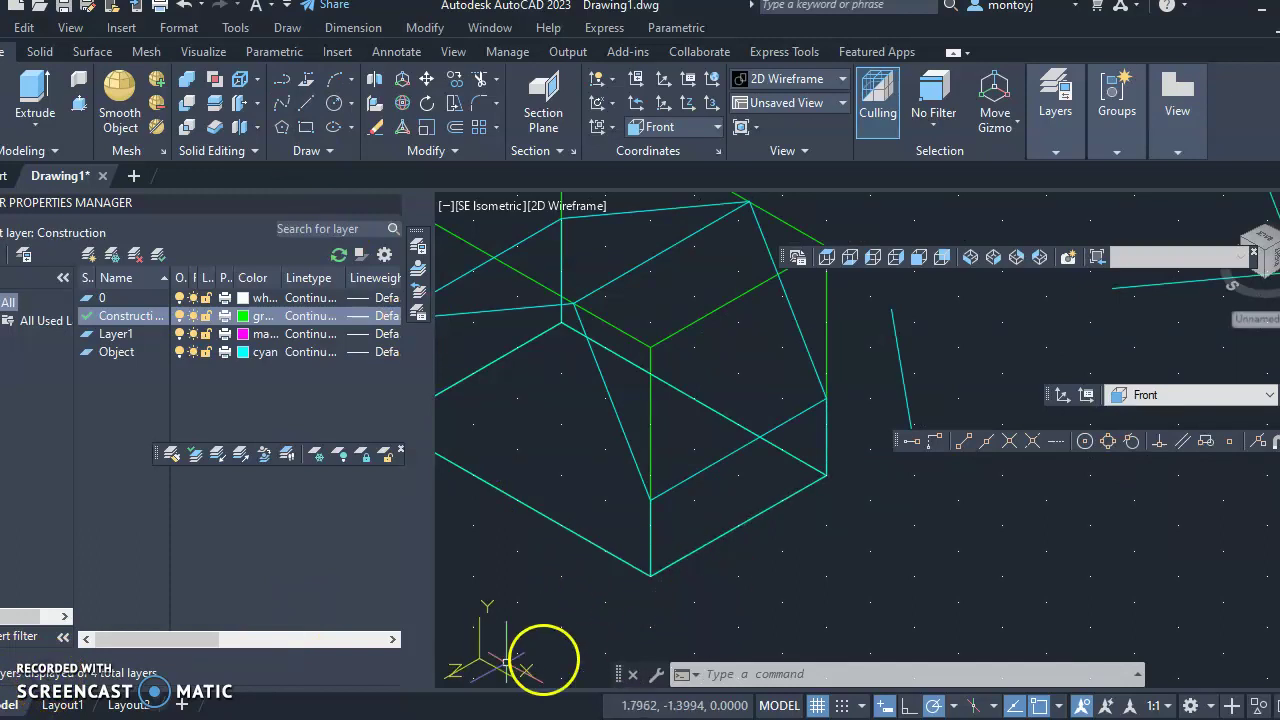
Step: Switch to the assignment page in the browser and examine the V-block drawing's dimensions for the base's angled corners, then return to AutoCAD
{"action": "left_click", "coordinate": [205, 718]}
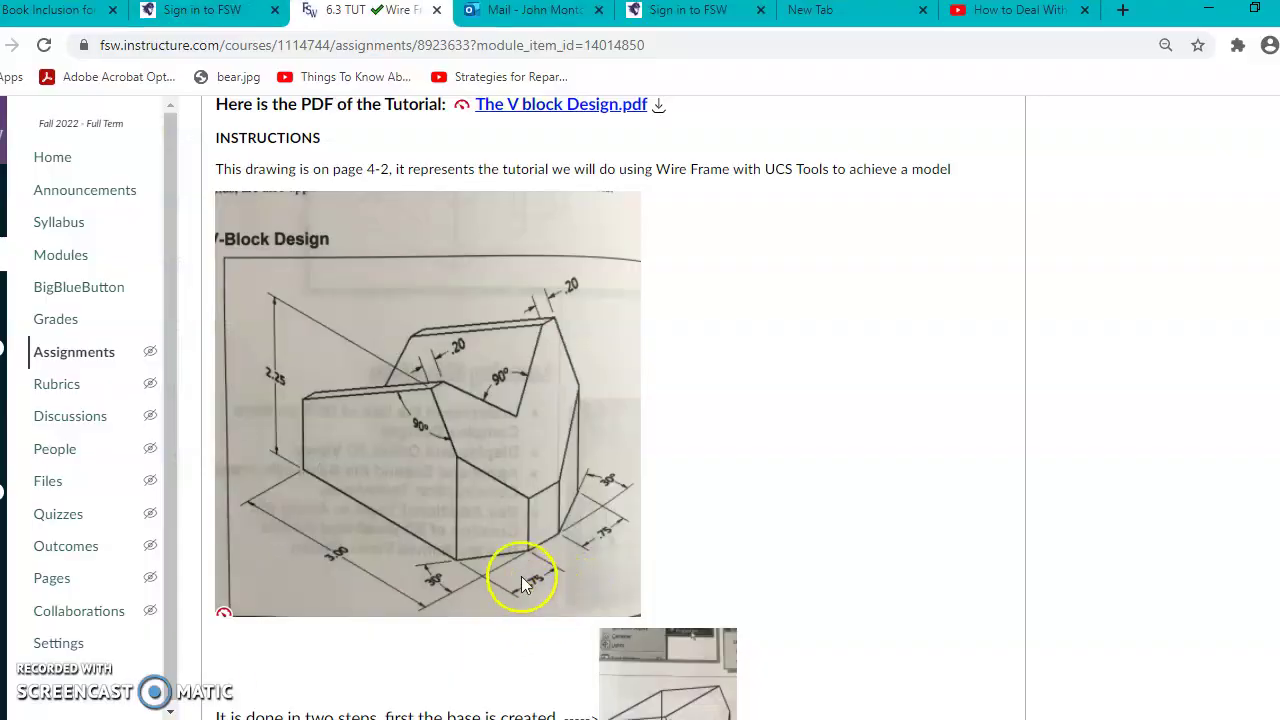
{"action": "scroll", "coordinate": [511, 578], "scroll_direction": "up", "scroll_amount": 2}
{"action": "scroll", "coordinate": [517, 572], "scroll_direction": "down", "scroll_amount": 3}
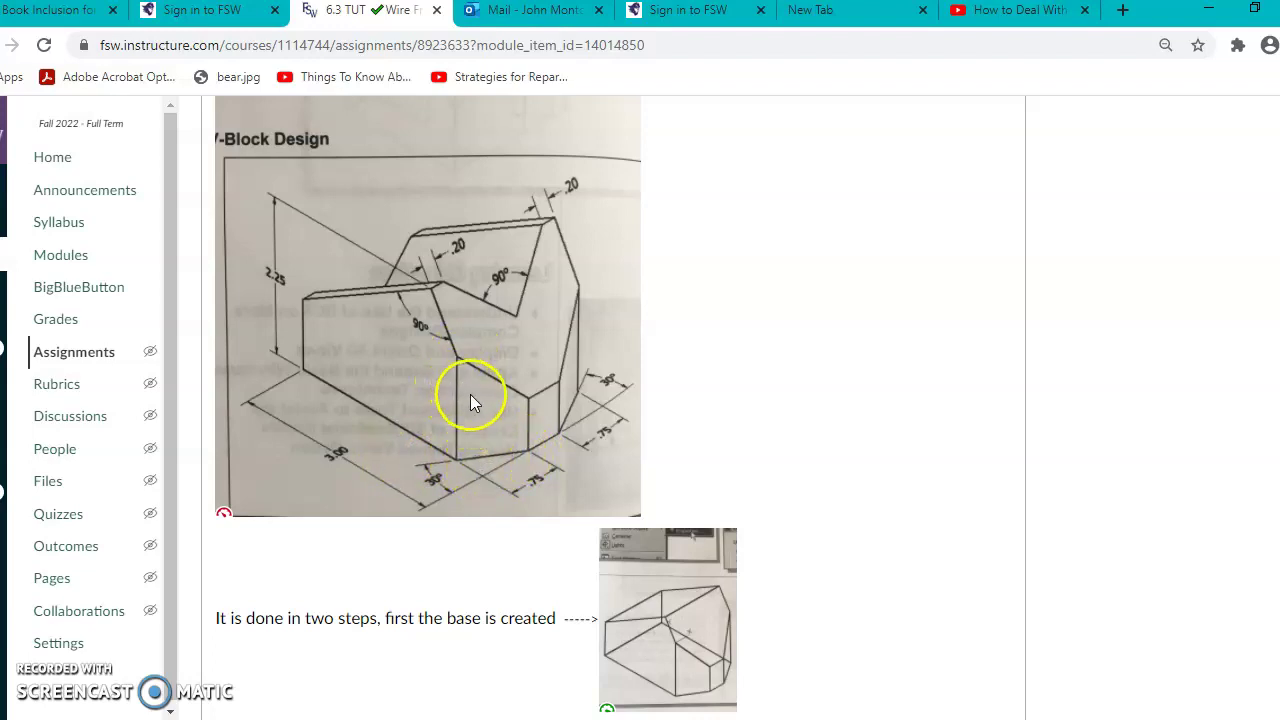
{"action": "key", "text": "alt+Tab"}
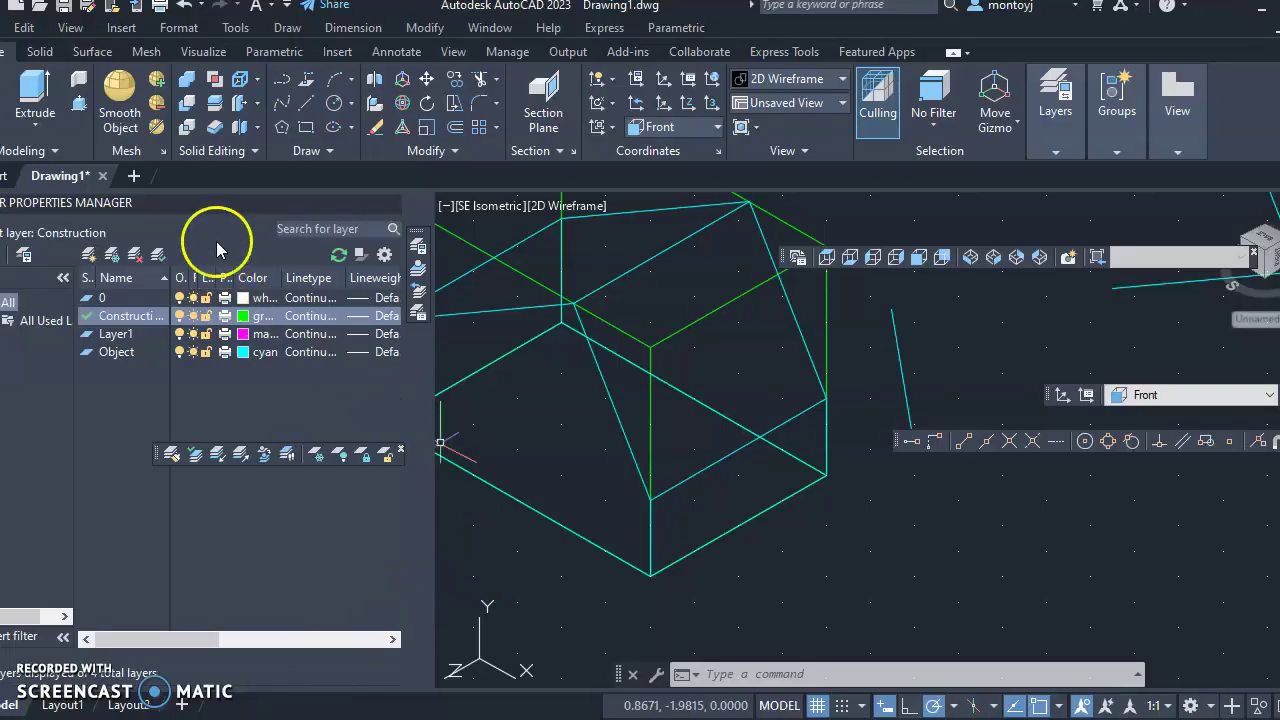
Step: Draw a construction line 0.75 long at 90° from the base of the front vertical line, continuing to a point beyond the lower front edge
{"action": "left_click", "coordinate": [309, 106]}
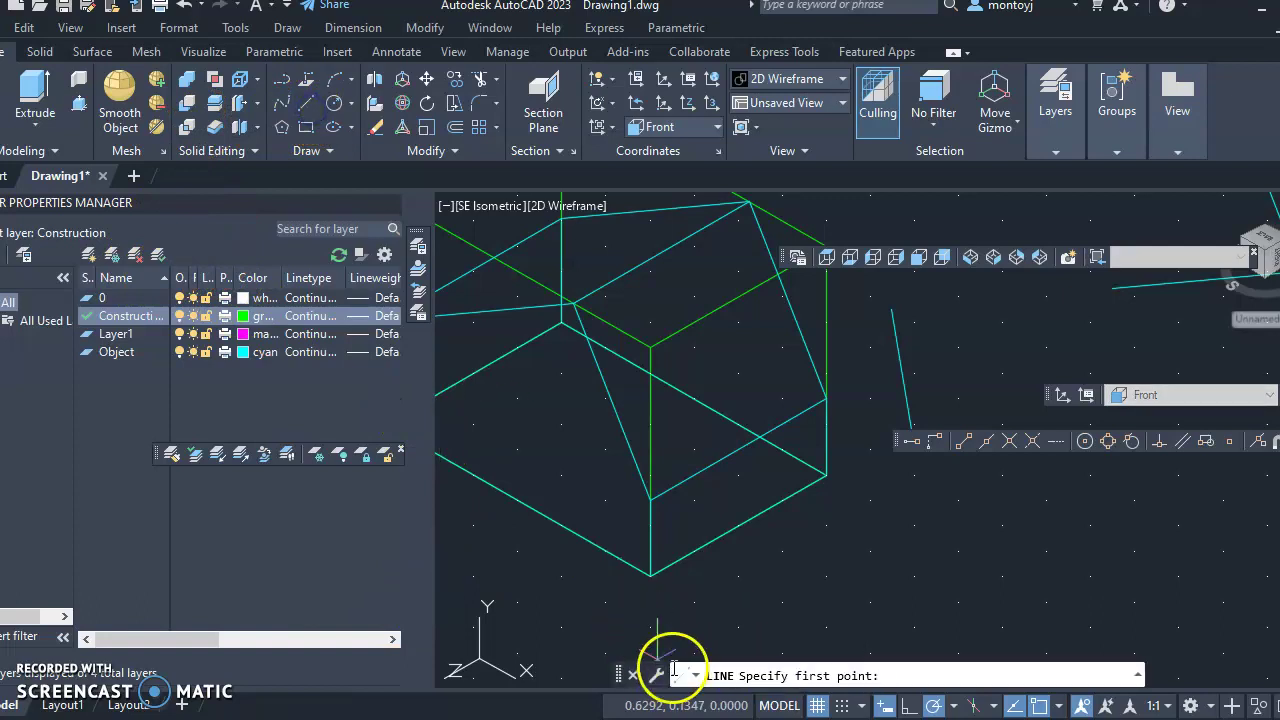
{"action": "left_click", "coordinate": [650, 573]}
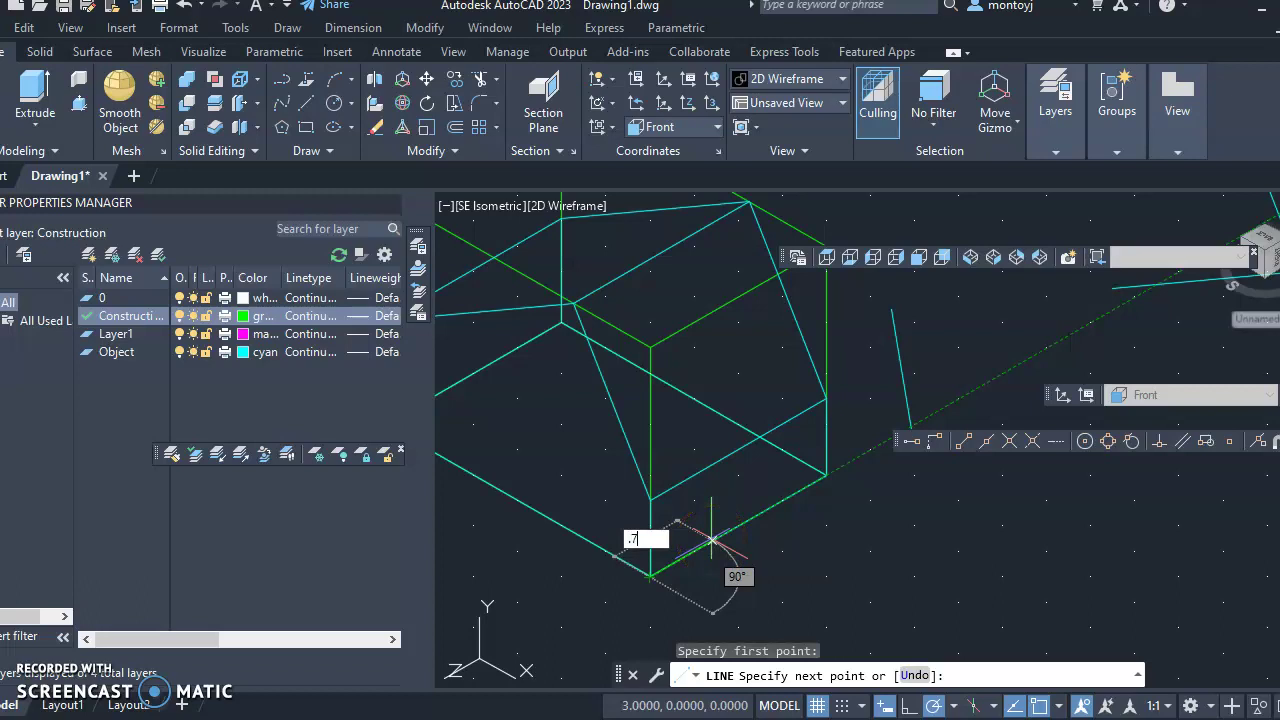
{"action": "key", "text": "Return"}
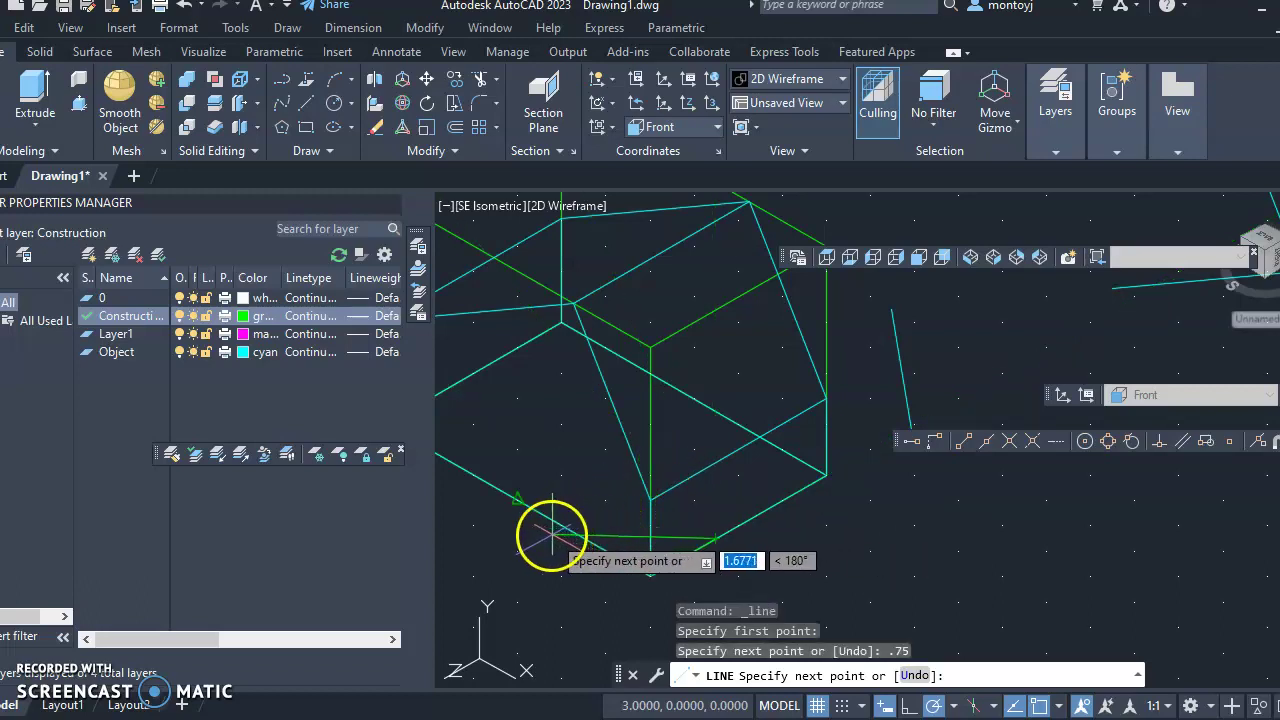
{"action": "left_click", "coordinate": [506, 556]}
{"action": "key", "text": "Escape"}
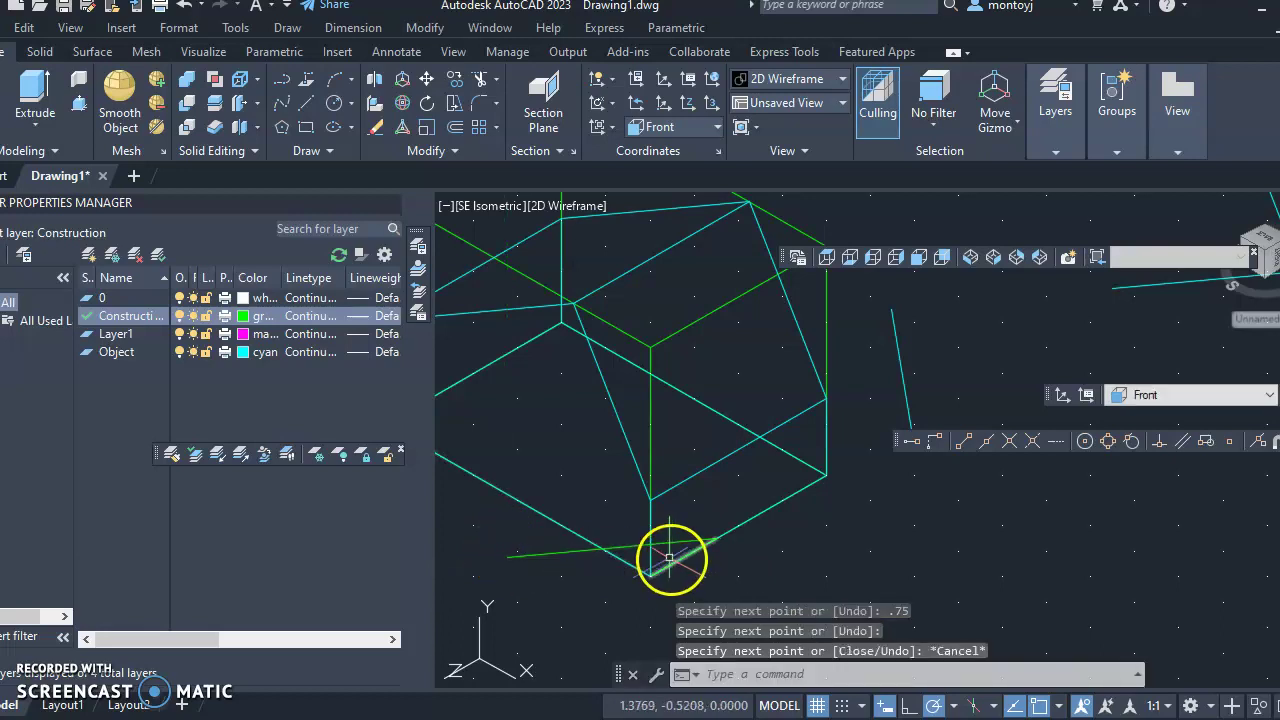
Step: Try to trim the slanted construction line's overhang beyond the lower front edge
{"action": "left_click", "coordinate": [481, 82]}
{"action": "left_click", "coordinate": [591, 540]}
{"action": "left_click", "coordinate": [578, 550]}
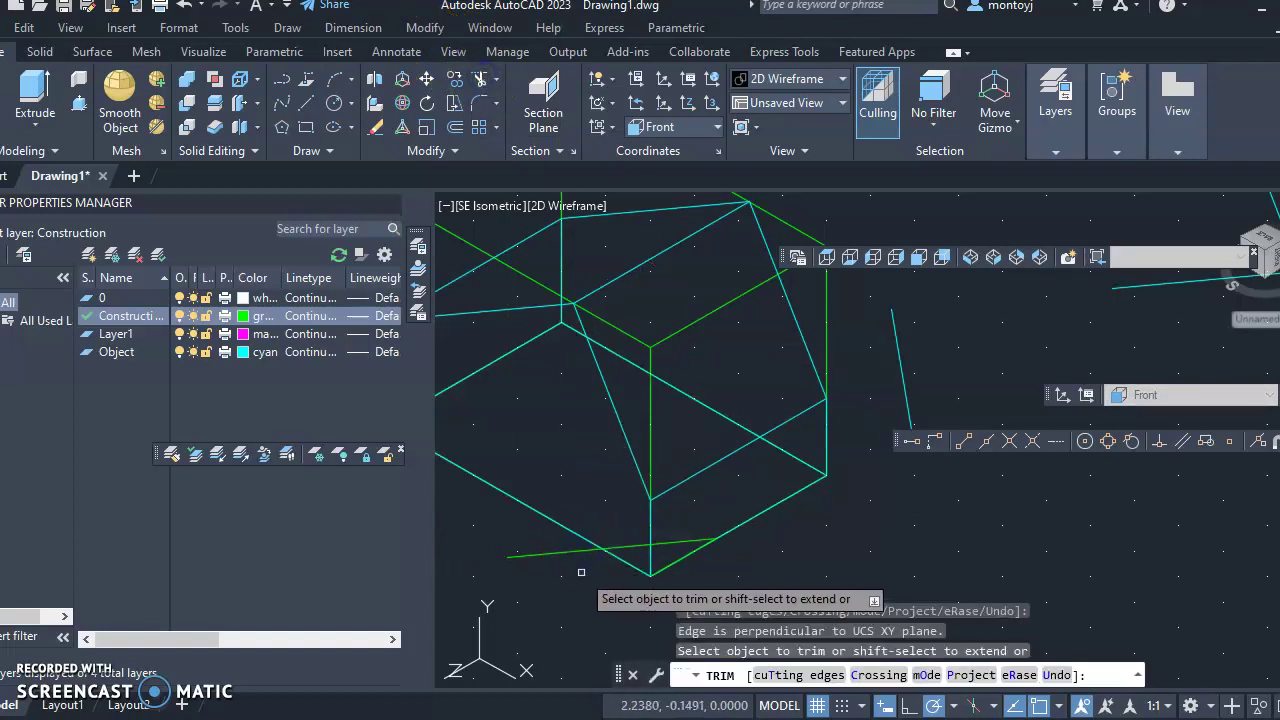
{"action": "key", "text": "Escape"}
Step: Make the Object layer current
{"action": "scroll", "coordinate": [700, 565], "scroll_direction": "up", "scroll_amount": 2}
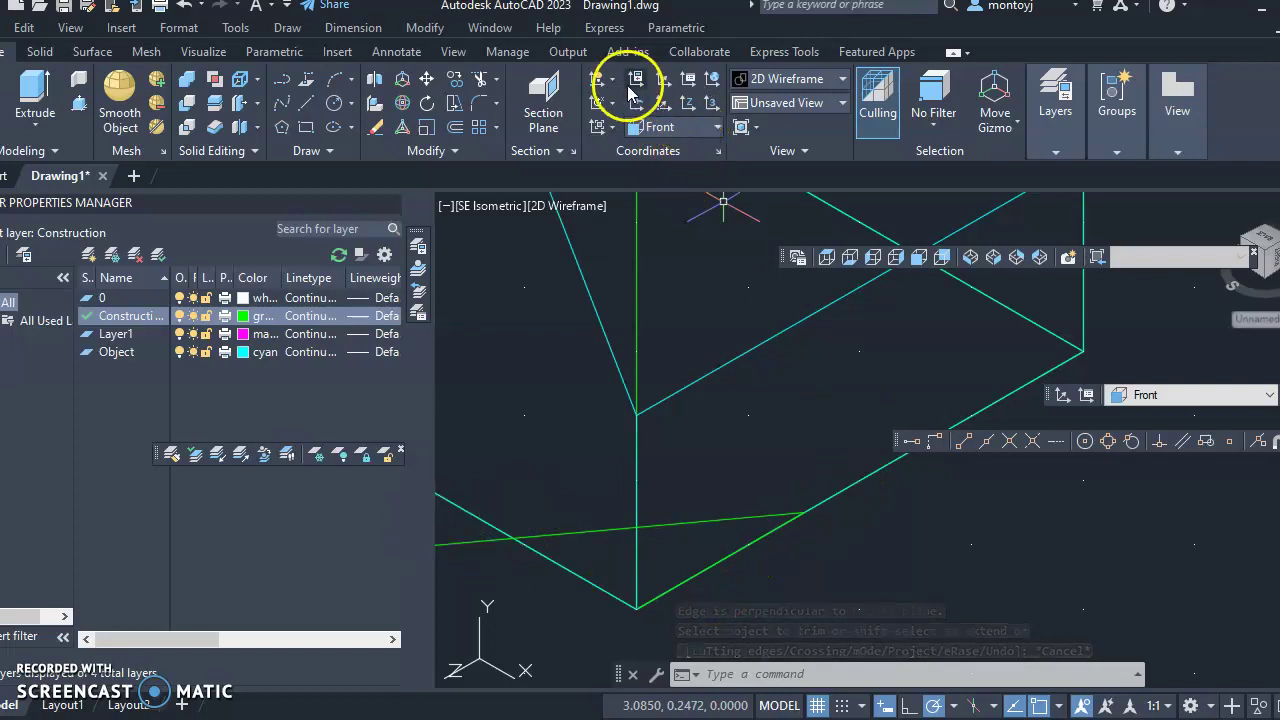
{"action": "double_click", "coordinate": [111, 352]}
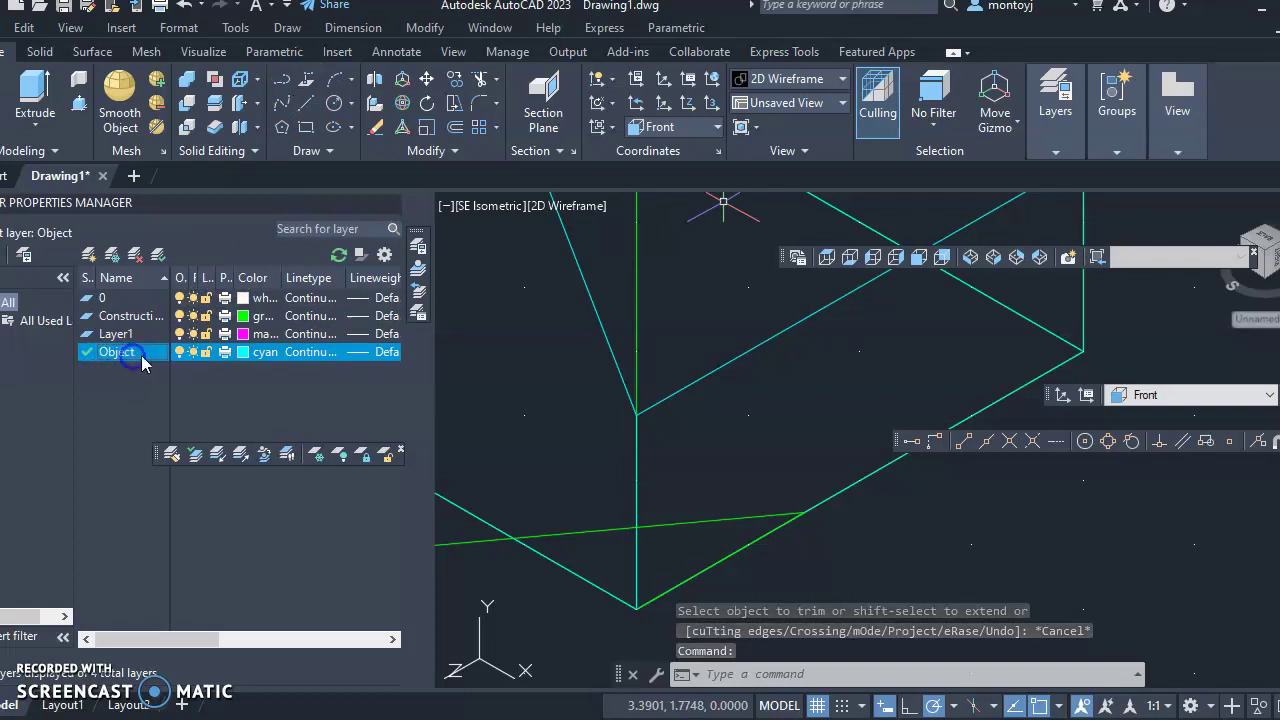
{"action": "left_click", "coordinate": [87, 353]}
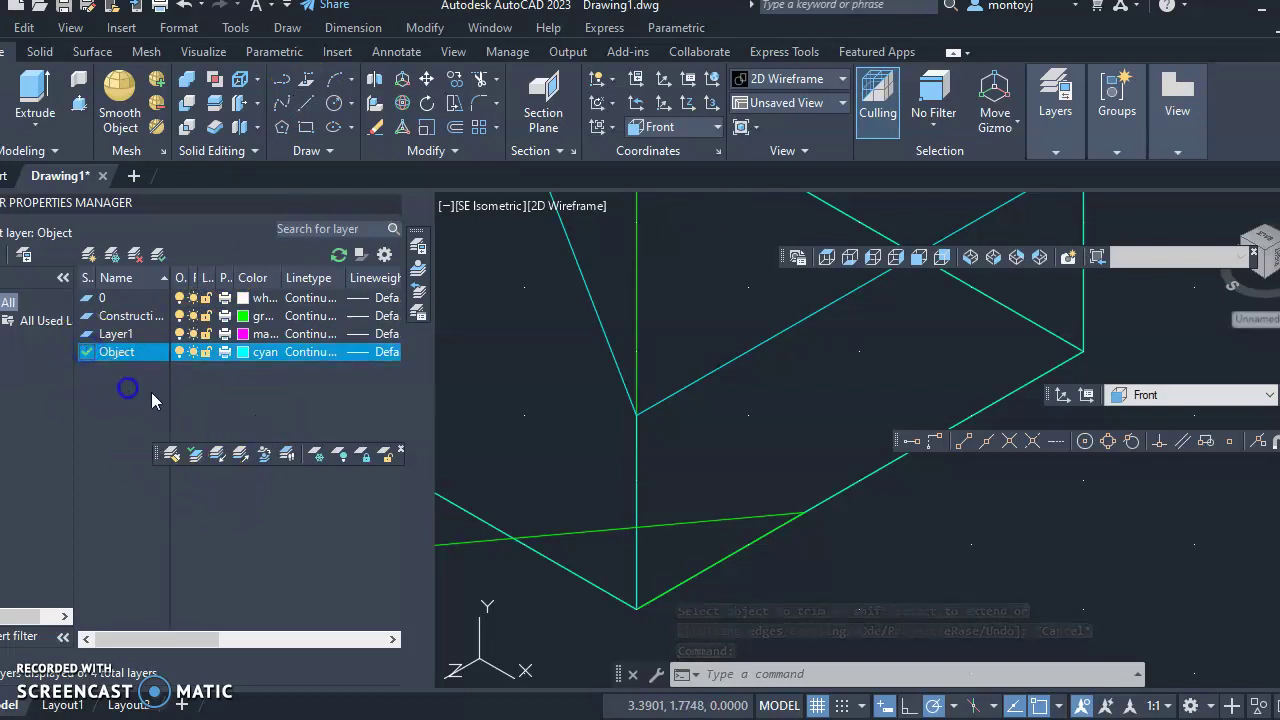
{"action": "key", "text": "Escape"}
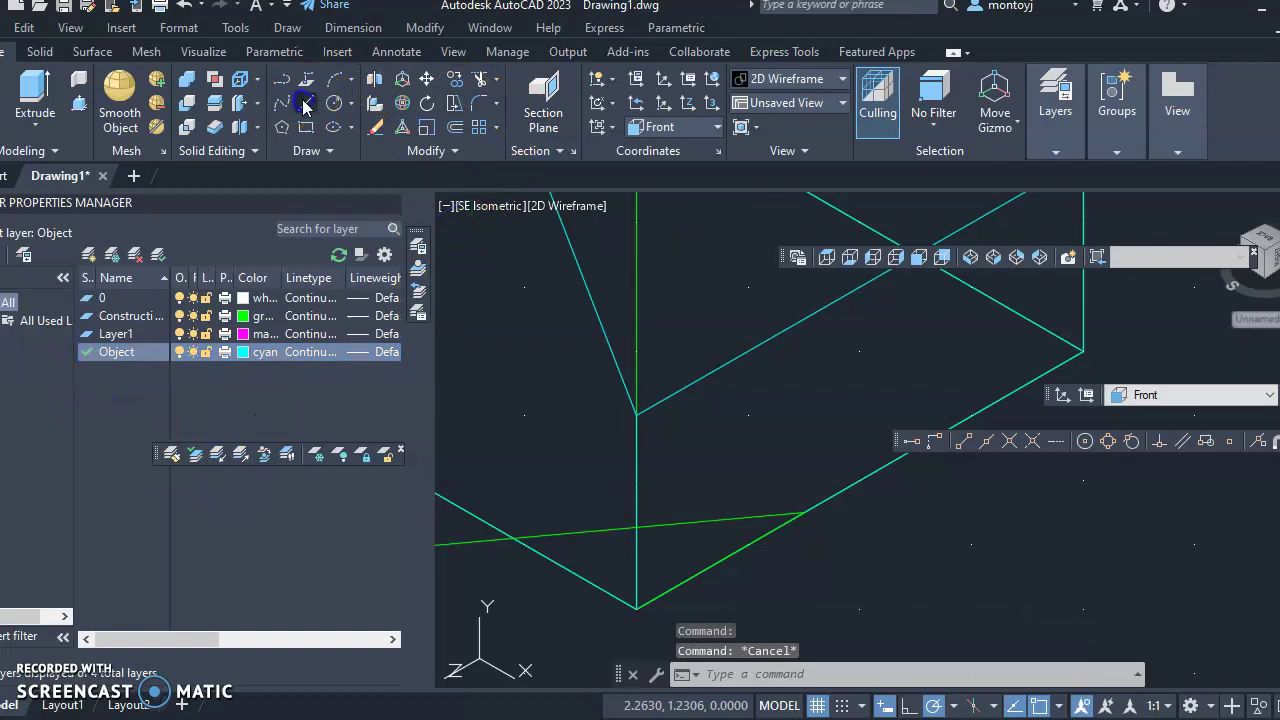
Step: Trace the corner cut as a triangle: along the slanted construction line between the two lower edges, to the lower front corner and back
{"action": "left_click", "coordinate": [305, 104]}
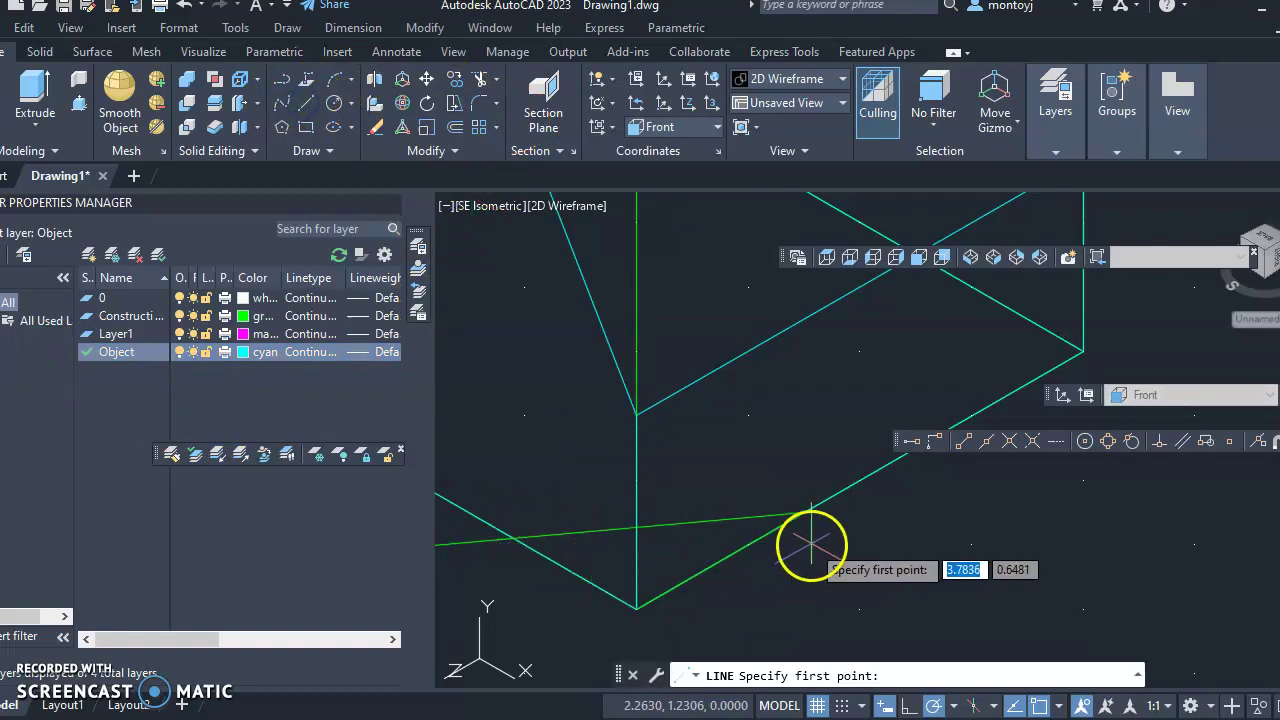
{"action": "left_click", "coordinate": [804, 514]}
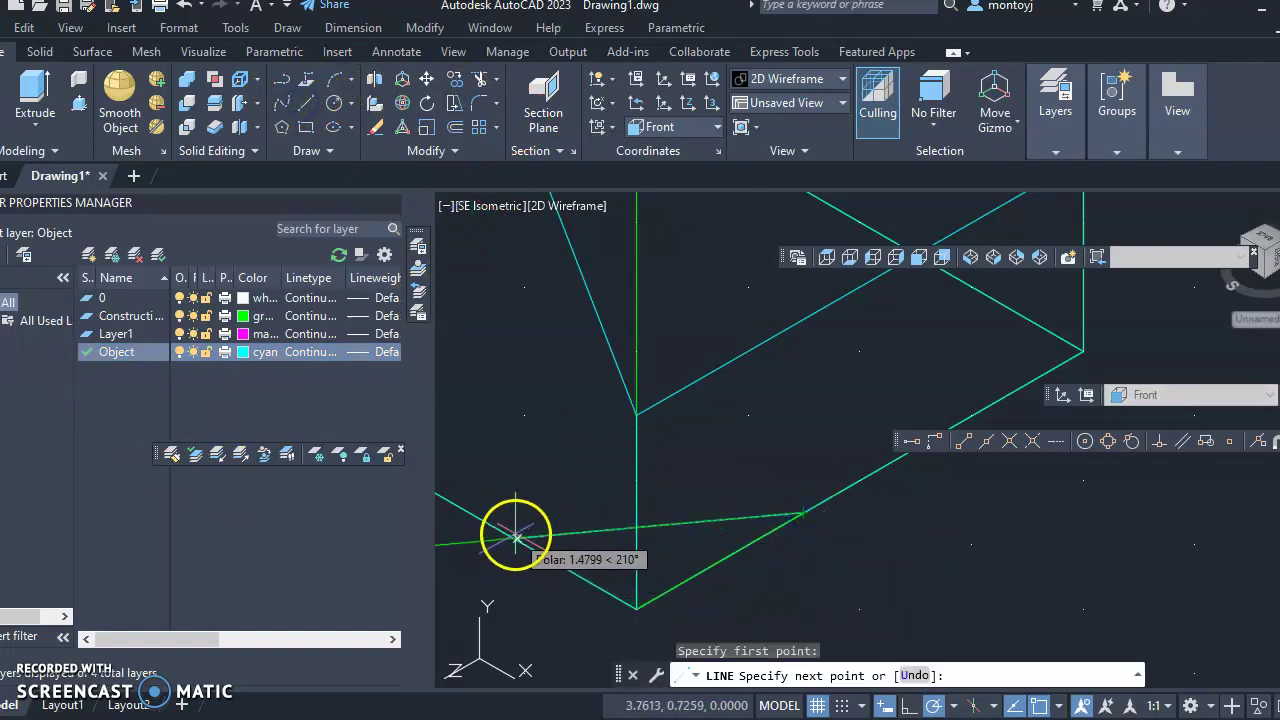
{"action": "left_click", "coordinate": [1008, 442]}
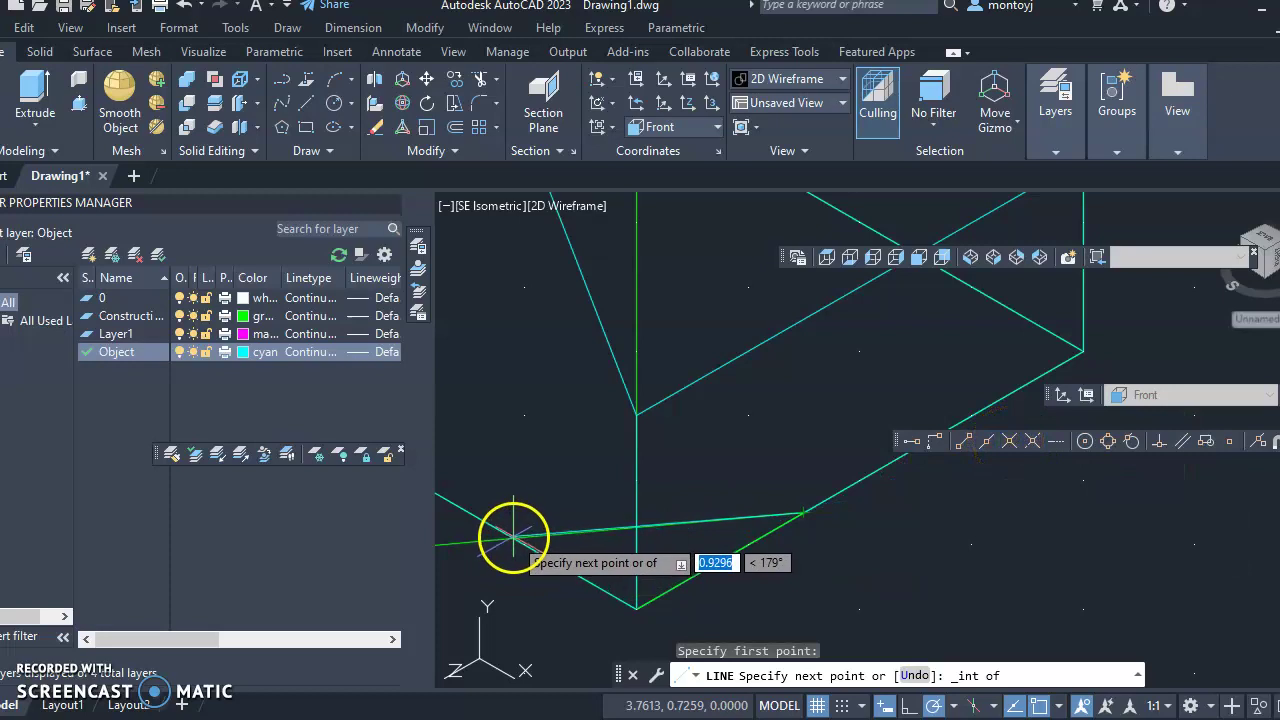
{"action": "left_click", "coordinate": [1035, 446]}
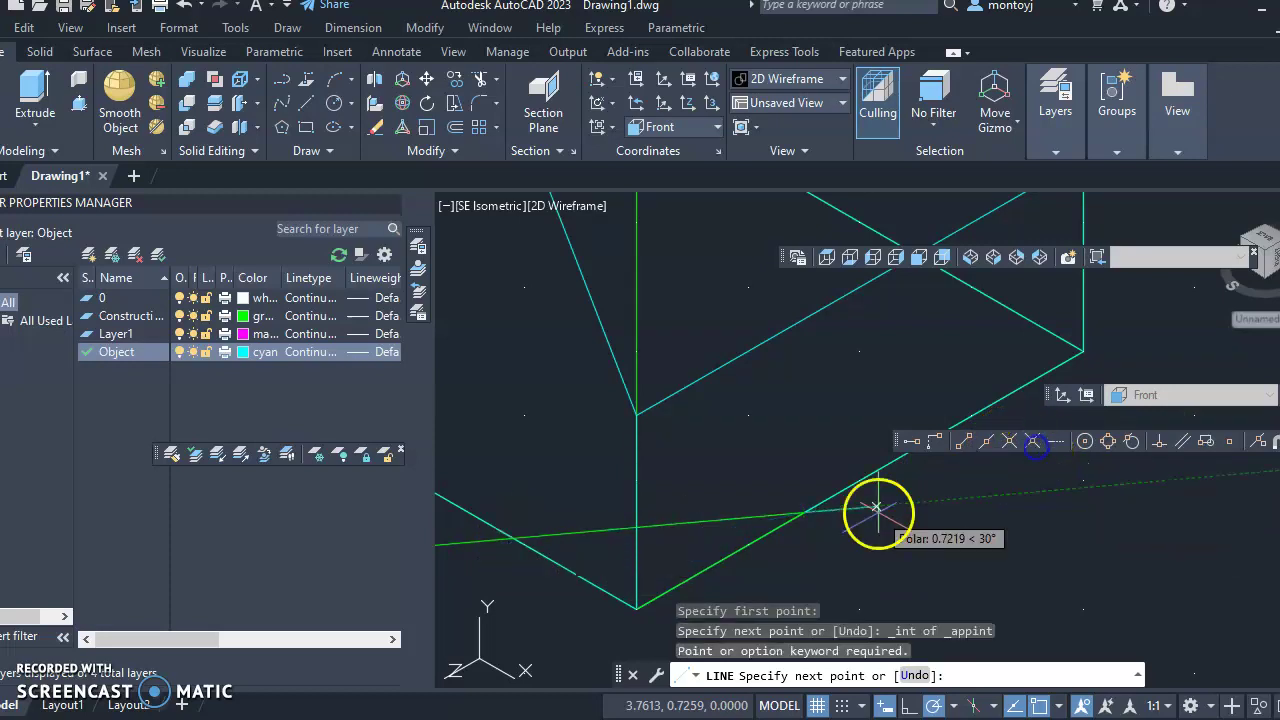
{"action": "left_click", "coordinate": [517, 540]}
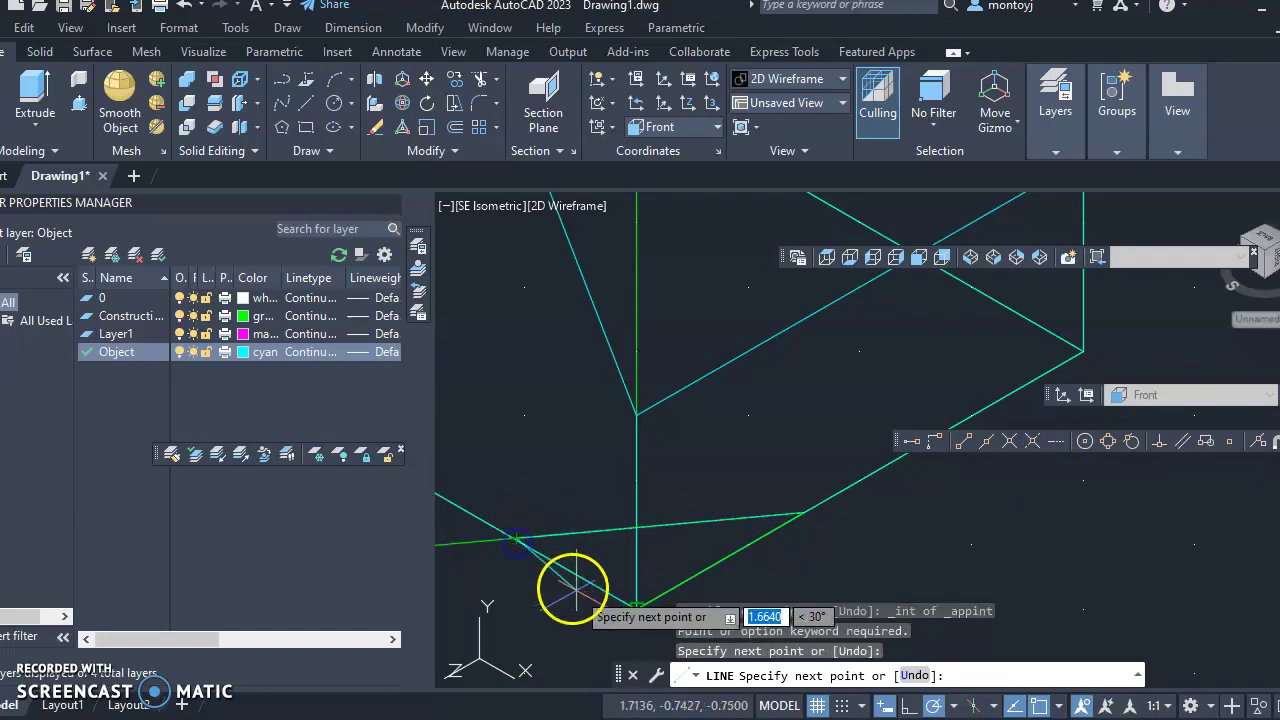
{"action": "left_click", "coordinate": [637, 608]}
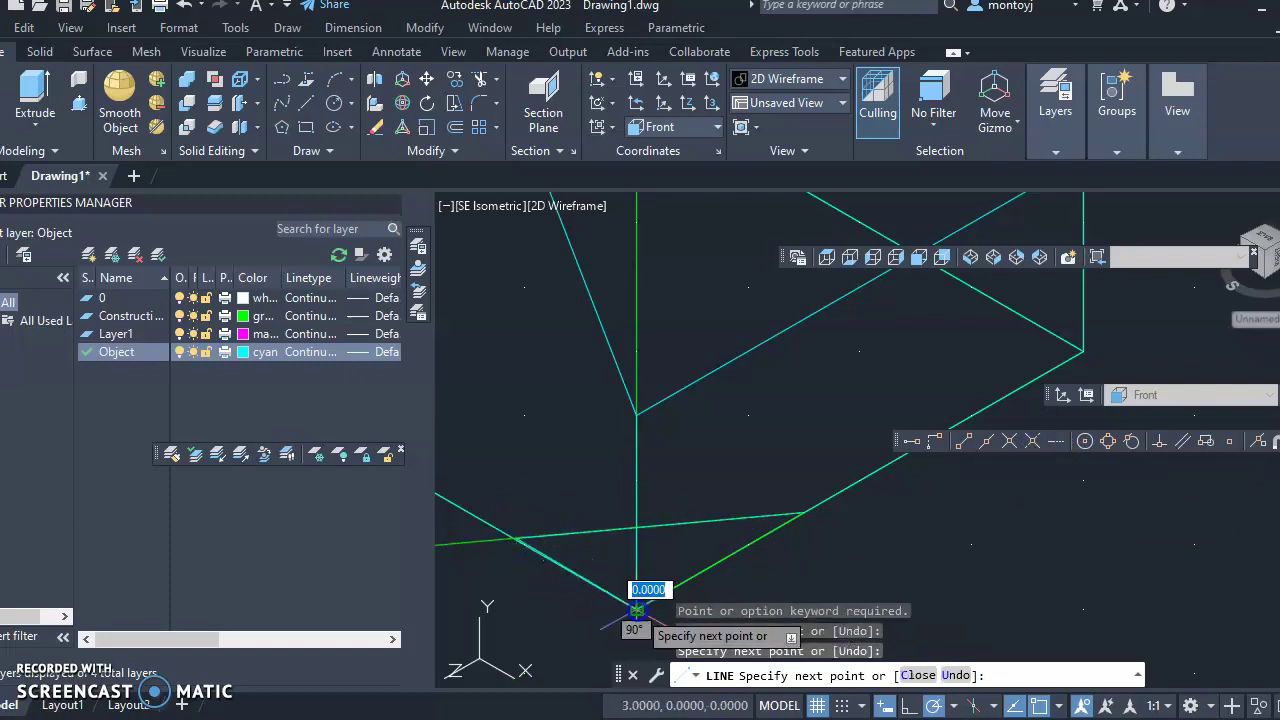
{"action": "left_click", "coordinate": [805, 513]}
{"action": "key", "text": "Escape"}
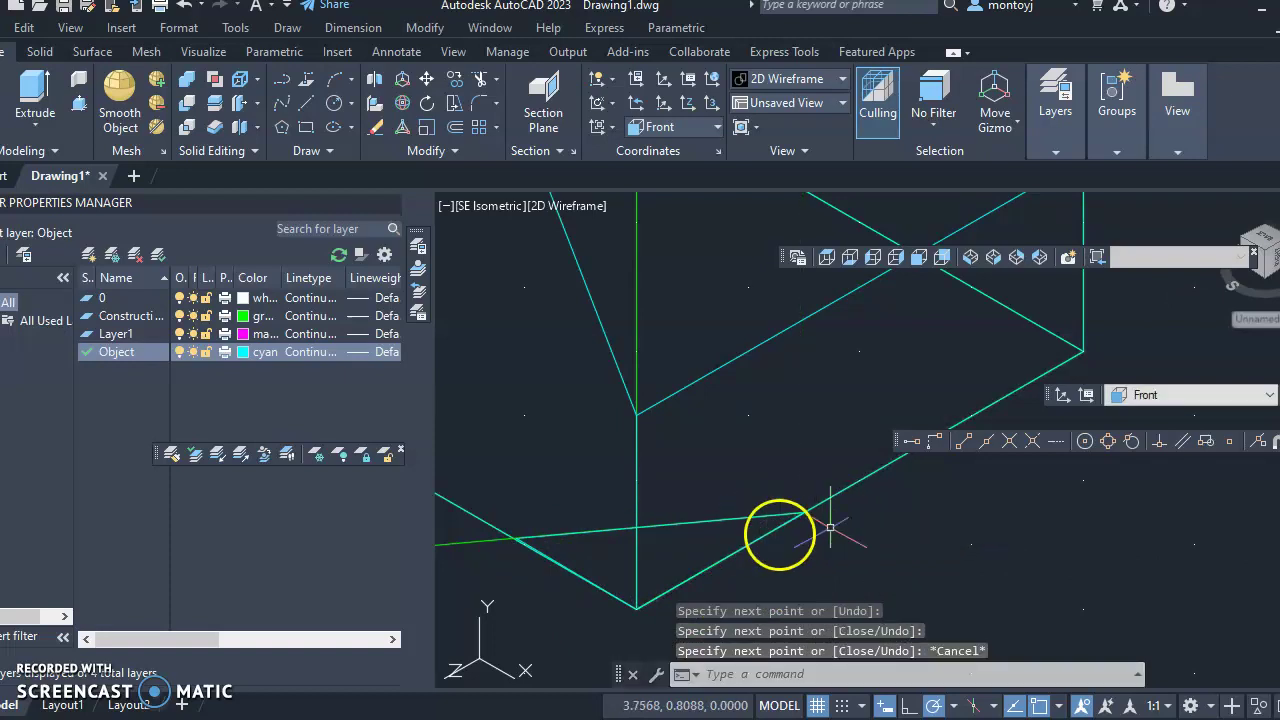
Step: Erase the slanted construction line that overhangs the lower front edge
{"action": "scroll", "coordinate": [830, 527], "scroll_direction": "down", "scroll_amount": 3}
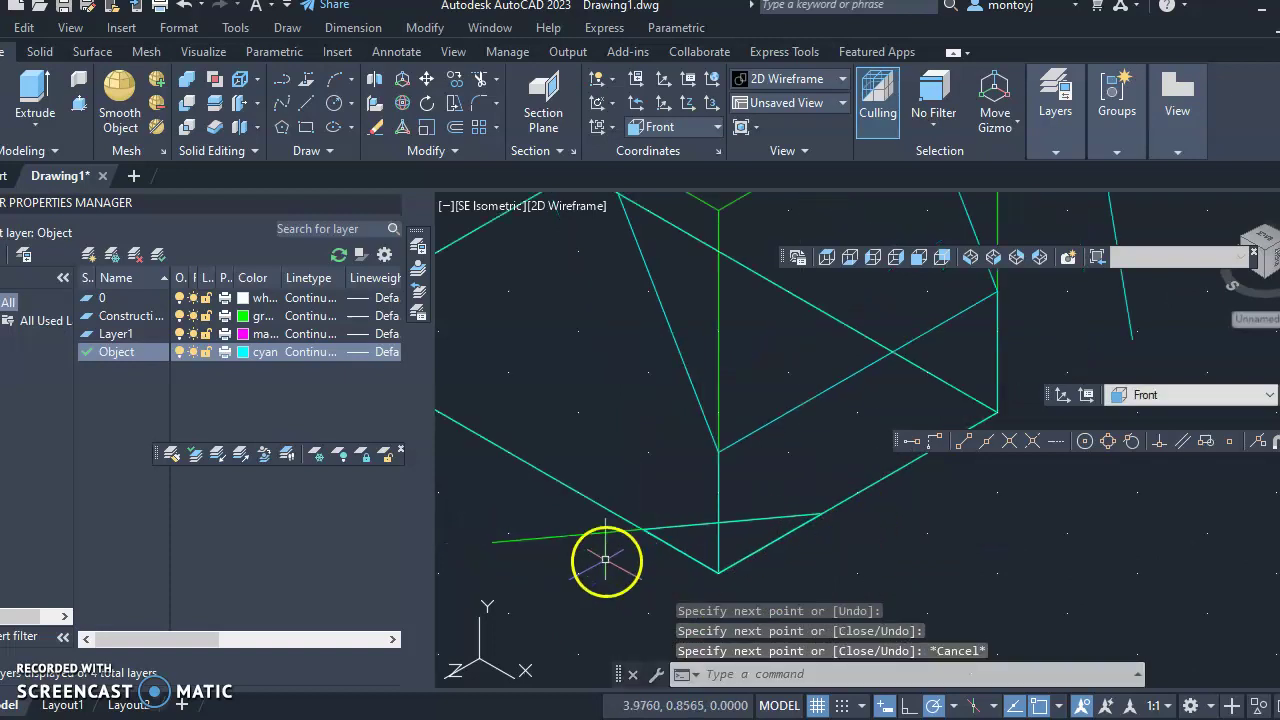
{"action": "left_click", "coordinate": [377, 130]}
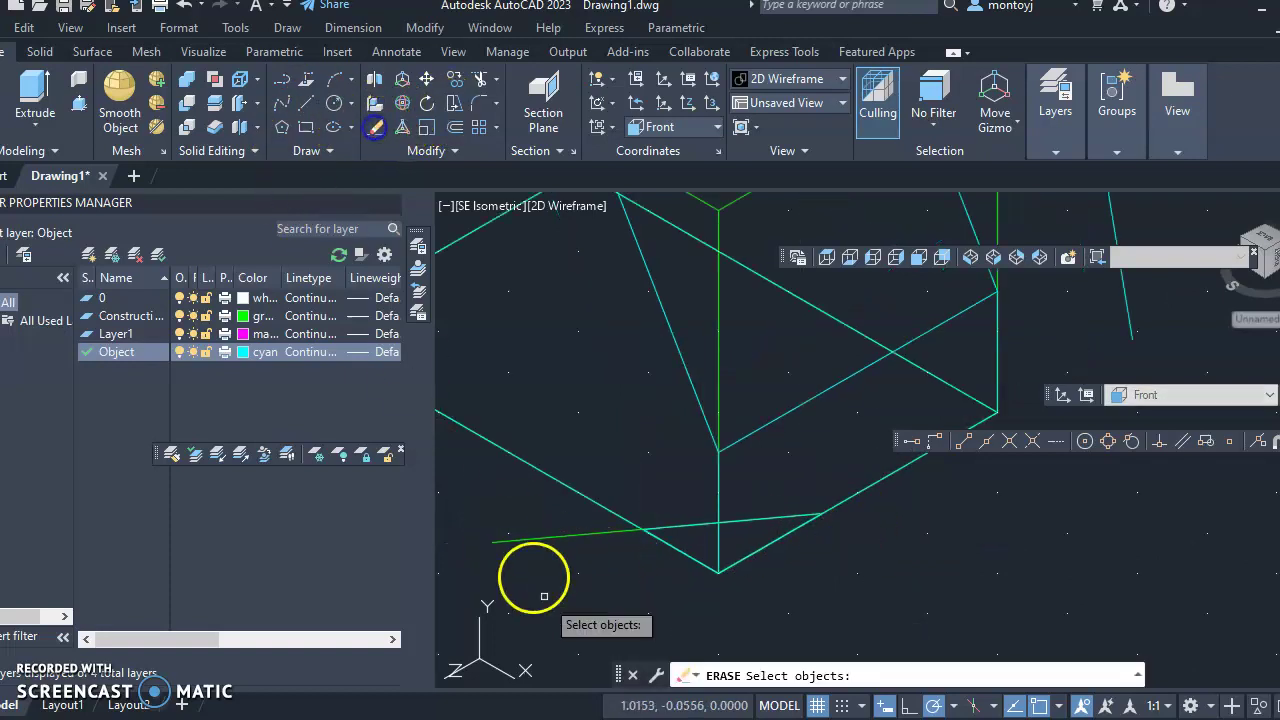
{"action": "left_click", "coordinate": [552, 538]}
{"action": "scroll", "coordinate": [808, 608], "scroll_direction": "up", "scroll_amount": 2}
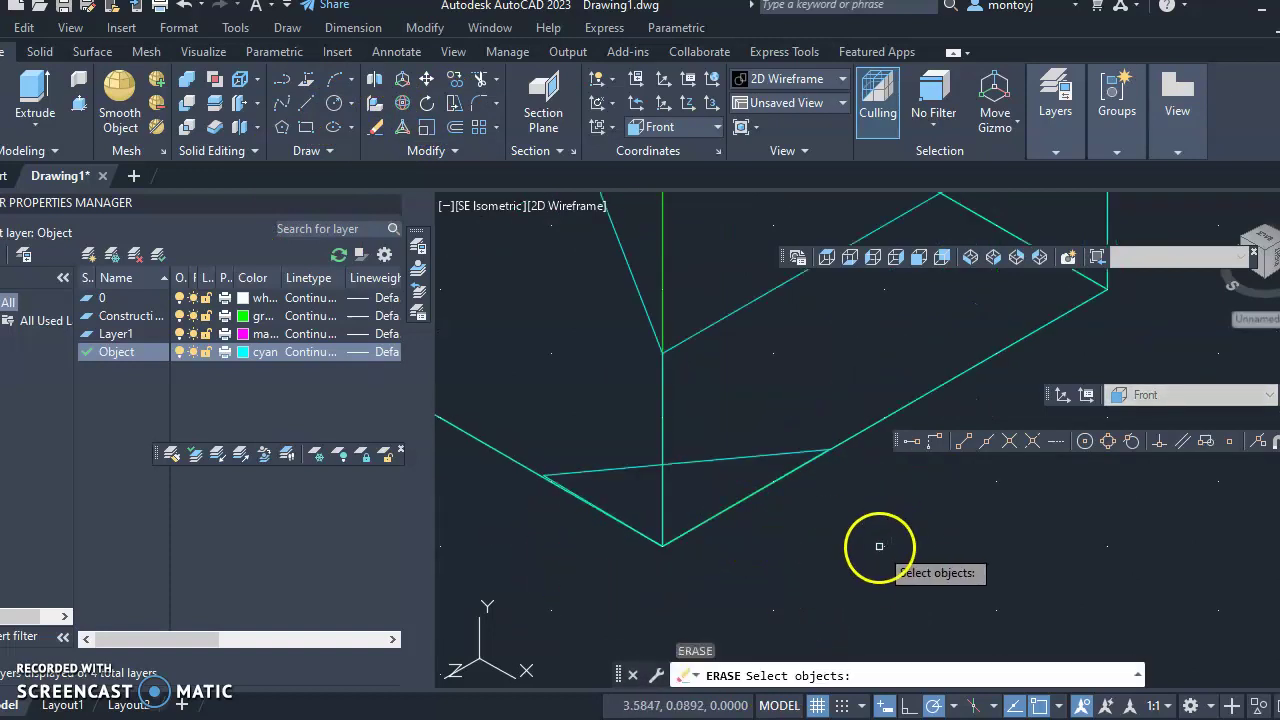
{"action": "key", "text": "Escape"}
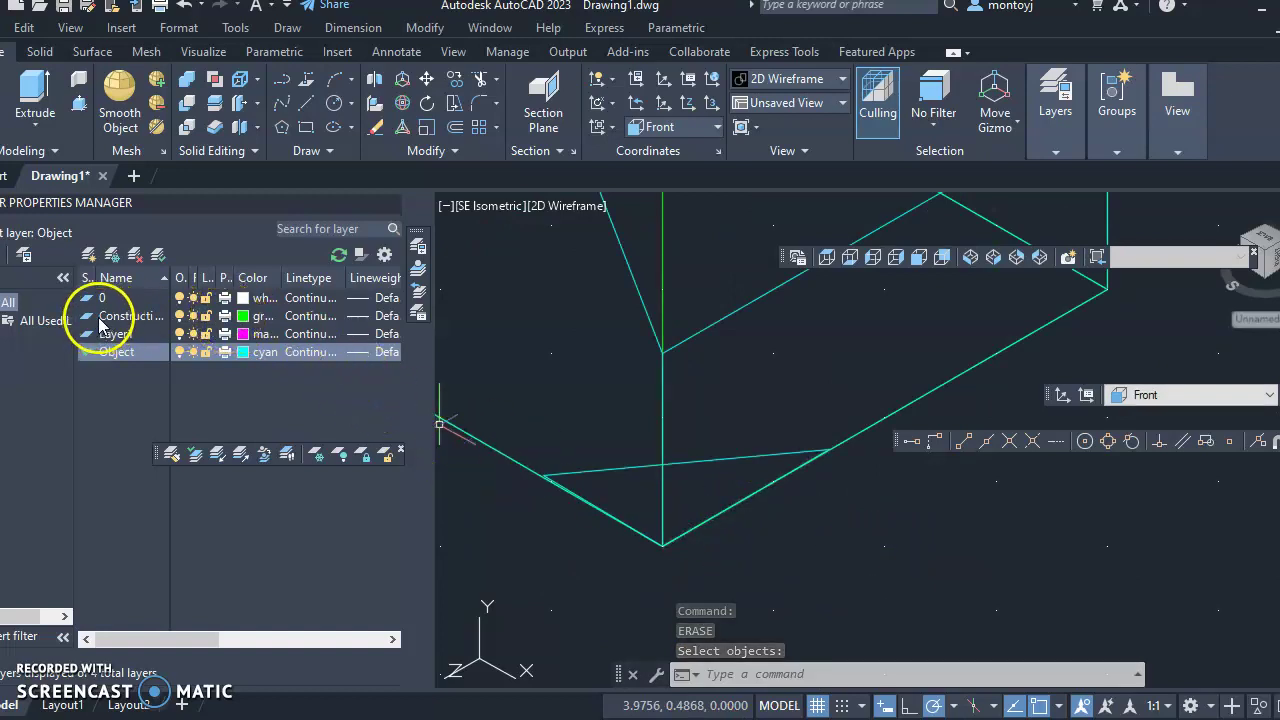
Step: Turn off the Construction layer and examine the object lines on their own
{"action": "left_click", "coordinate": [177, 318]}
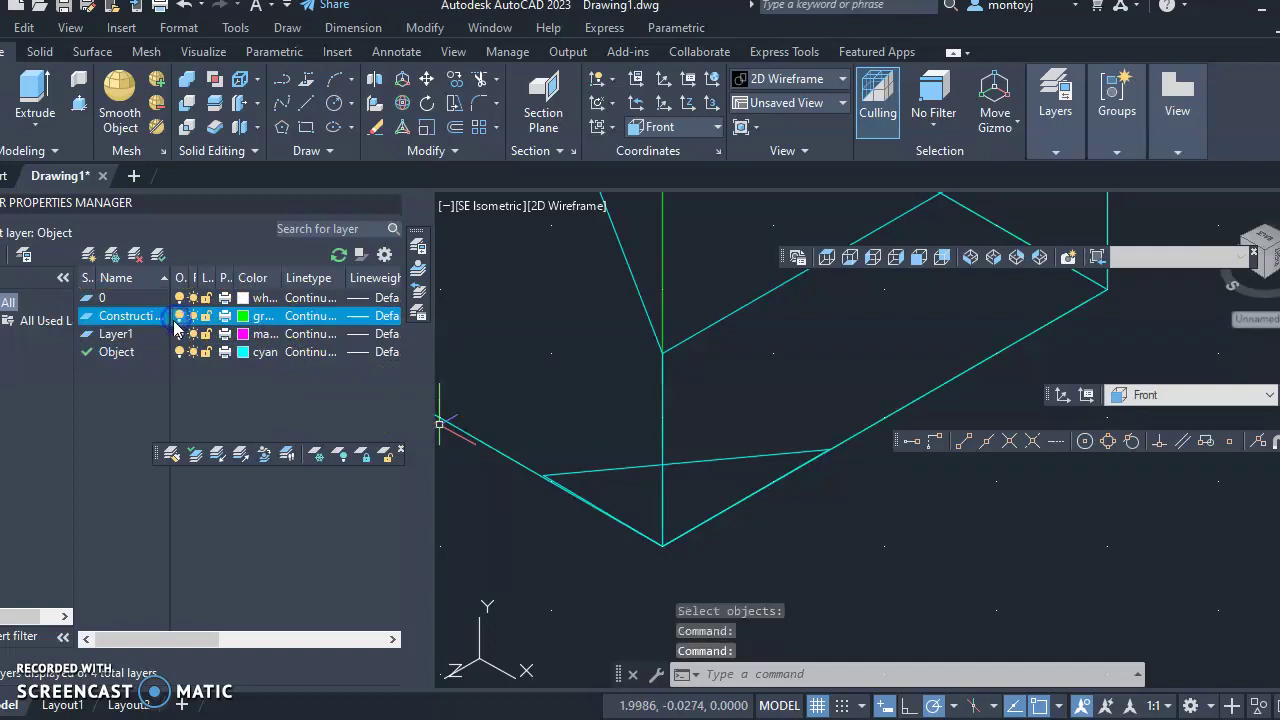
{"action": "left_click", "coordinate": [179, 318]}
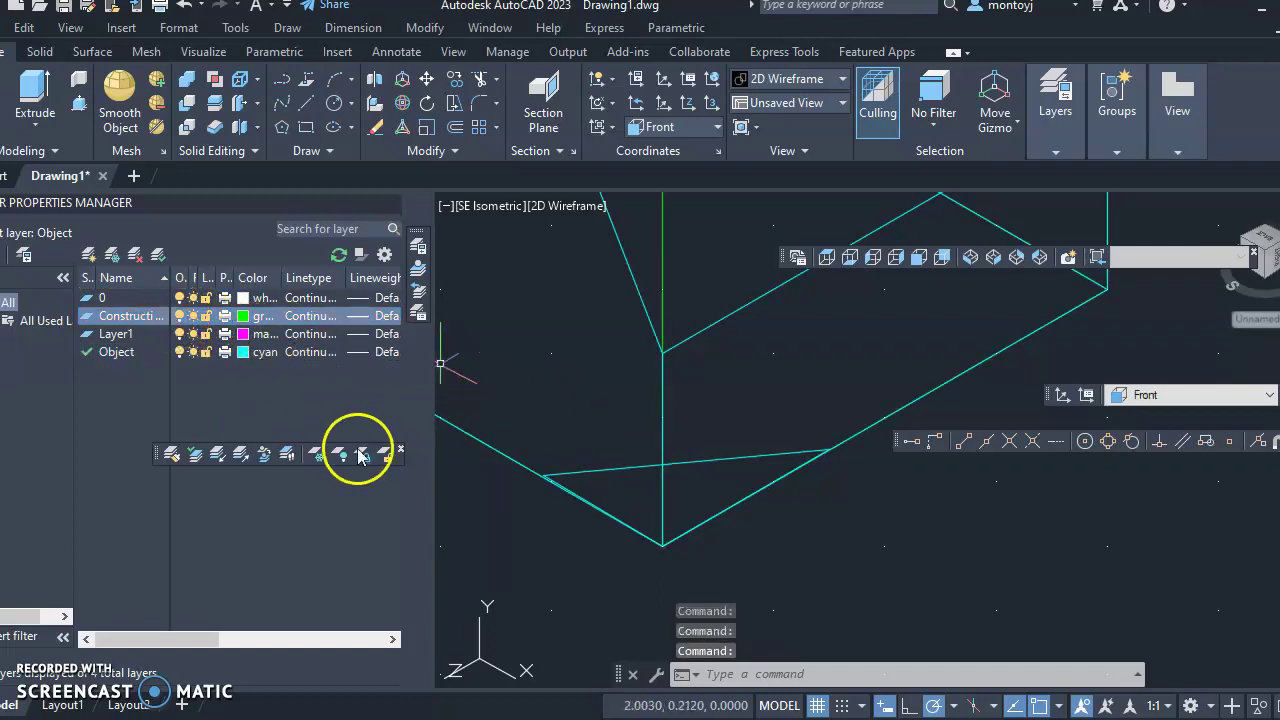
{"action": "left_click", "coordinate": [180, 317]}
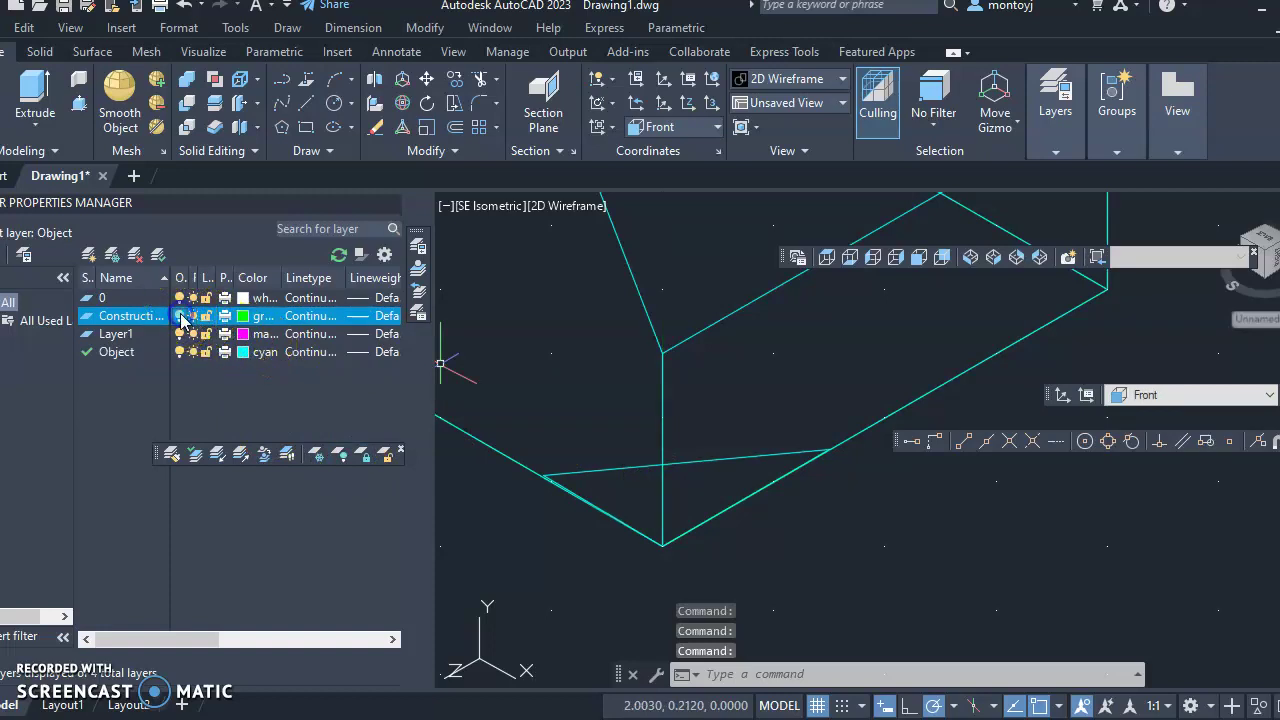
{"action": "scroll", "coordinate": [790, 540], "scroll_direction": "up", "scroll_amount": 2}
{"action": "scroll", "coordinate": [808, 518], "scroll_direction": "down", "scroll_amount": 3}
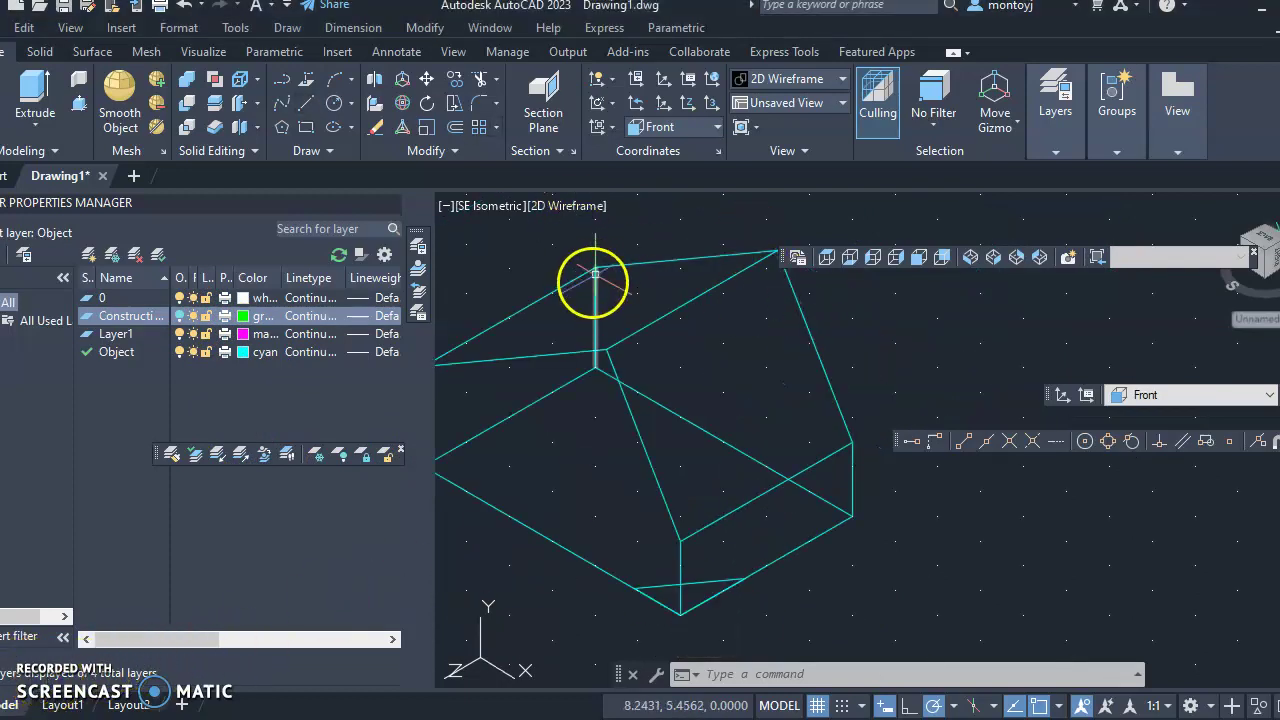
Step: Delete the extra vertical line at the rear corner and turn the Construction layer back on
{"action": "left_click", "coordinate": [187, 322]}
{"action": "key", "text": "Delete"}
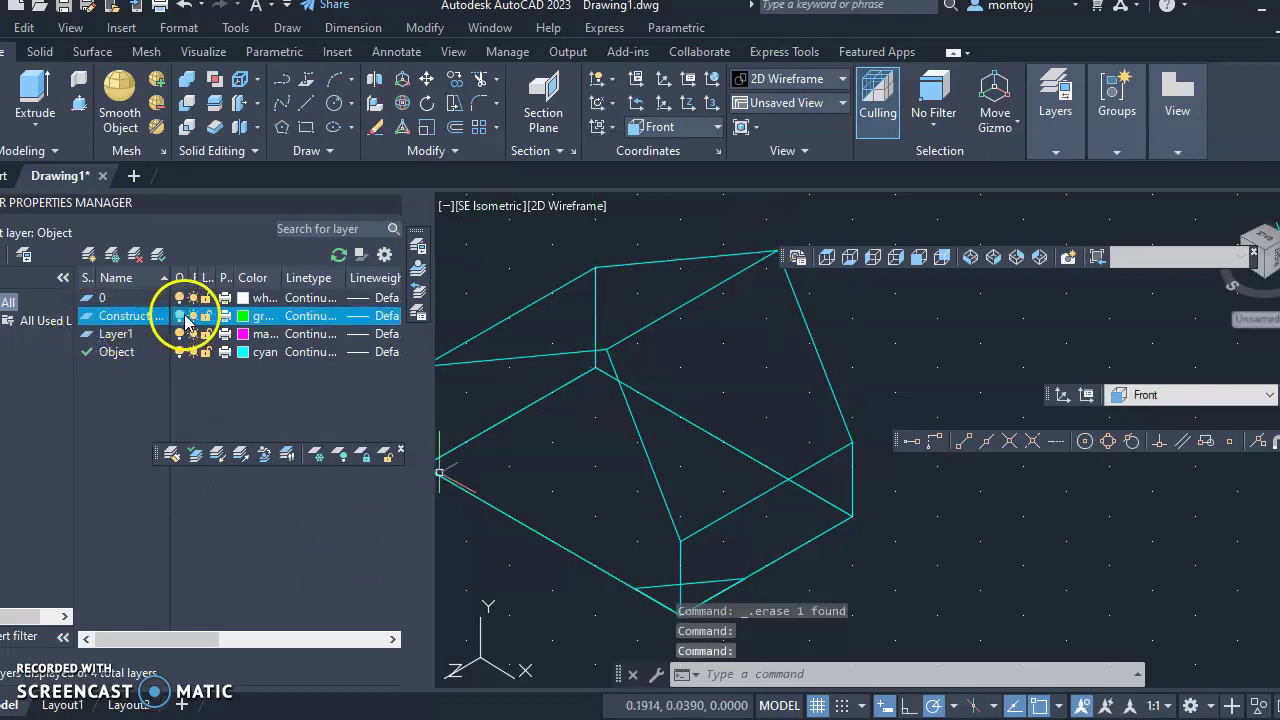
{"action": "left_click", "coordinate": [179, 316]}
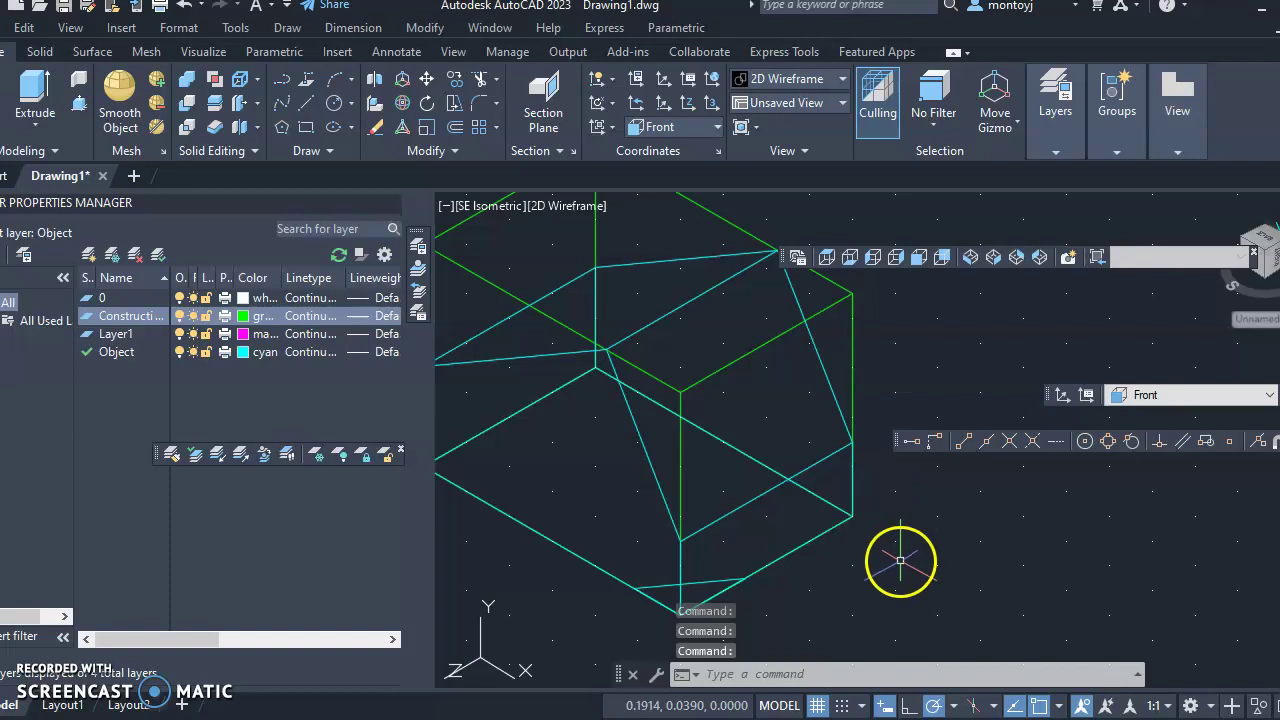
Step: Copy the corner triangle from the lower front corner 2.25 straight up to the construction box's upper front corner
{"action": "middle_click_drag", "start_coordinate": [900, 560], "coordinate": [923, 493]}
{"action": "left_click", "coordinate": [377, 130]}
{"action": "left_click", "coordinate": [764, 510]}
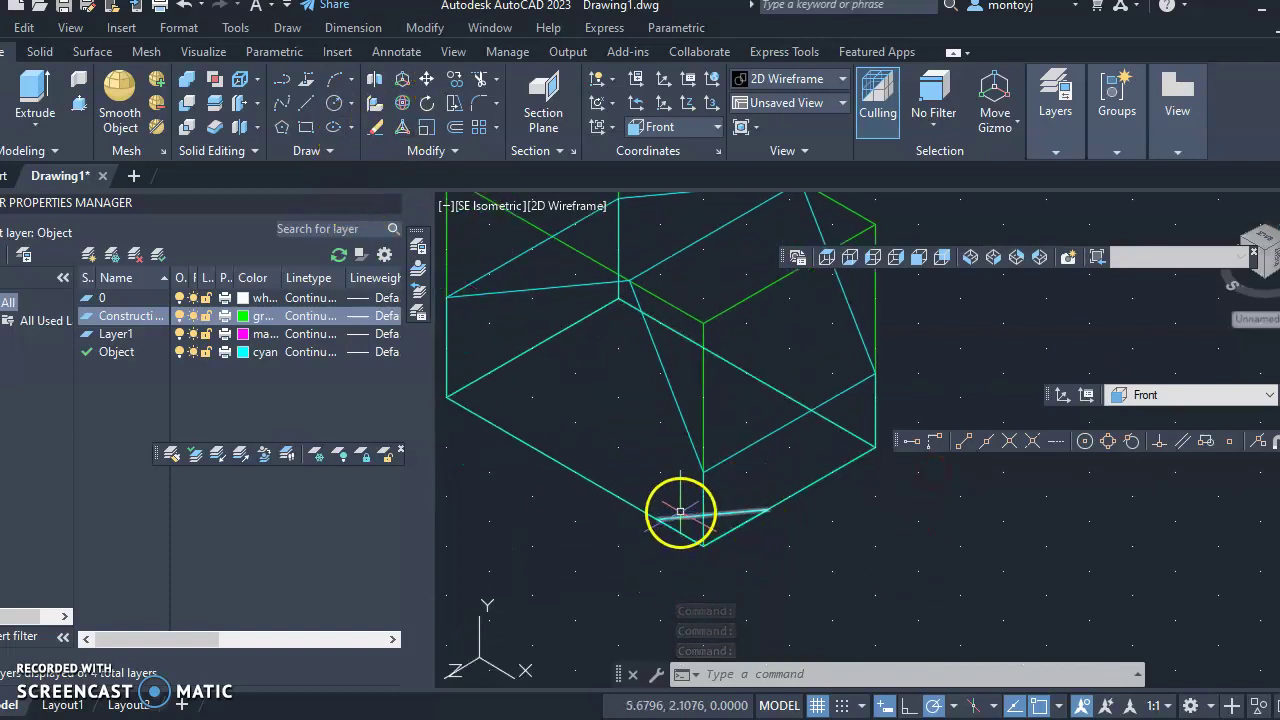
{"action": "left_click", "coordinate": [456, 82]}
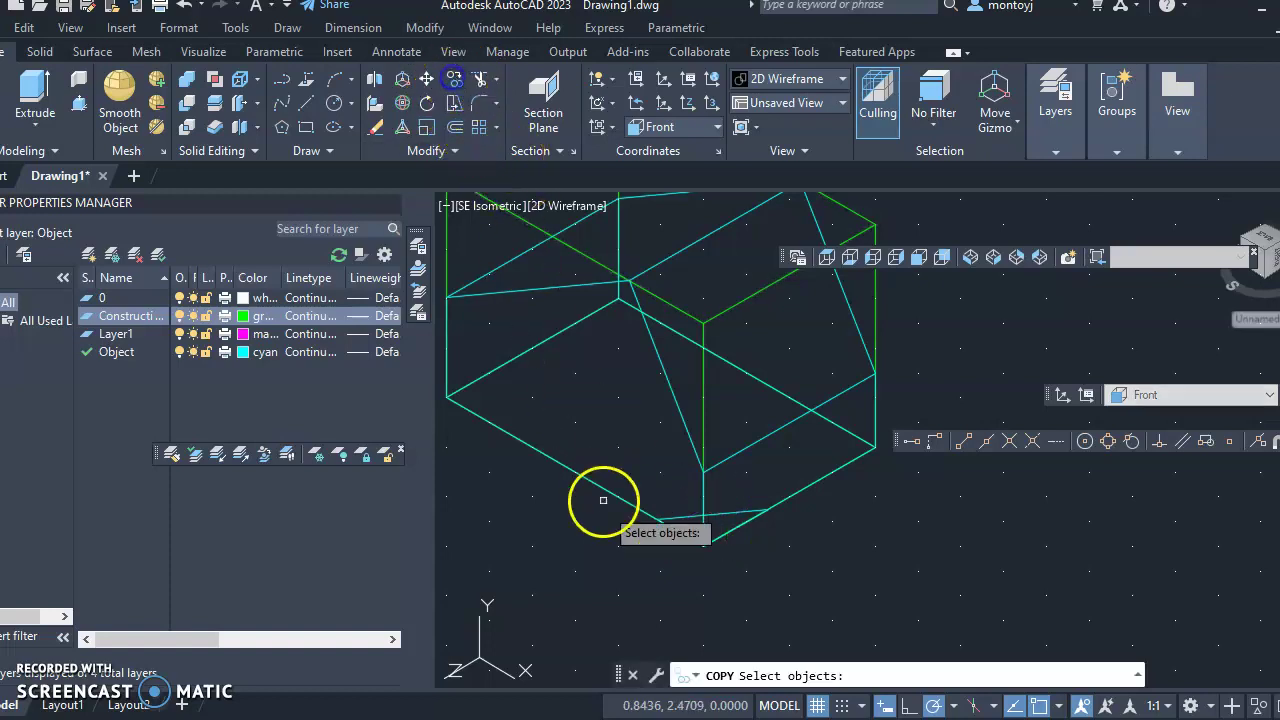
{"action": "left_click", "coordinate": [631, 483]}
{"action": "left_click", "coordinate": [818, 562]}
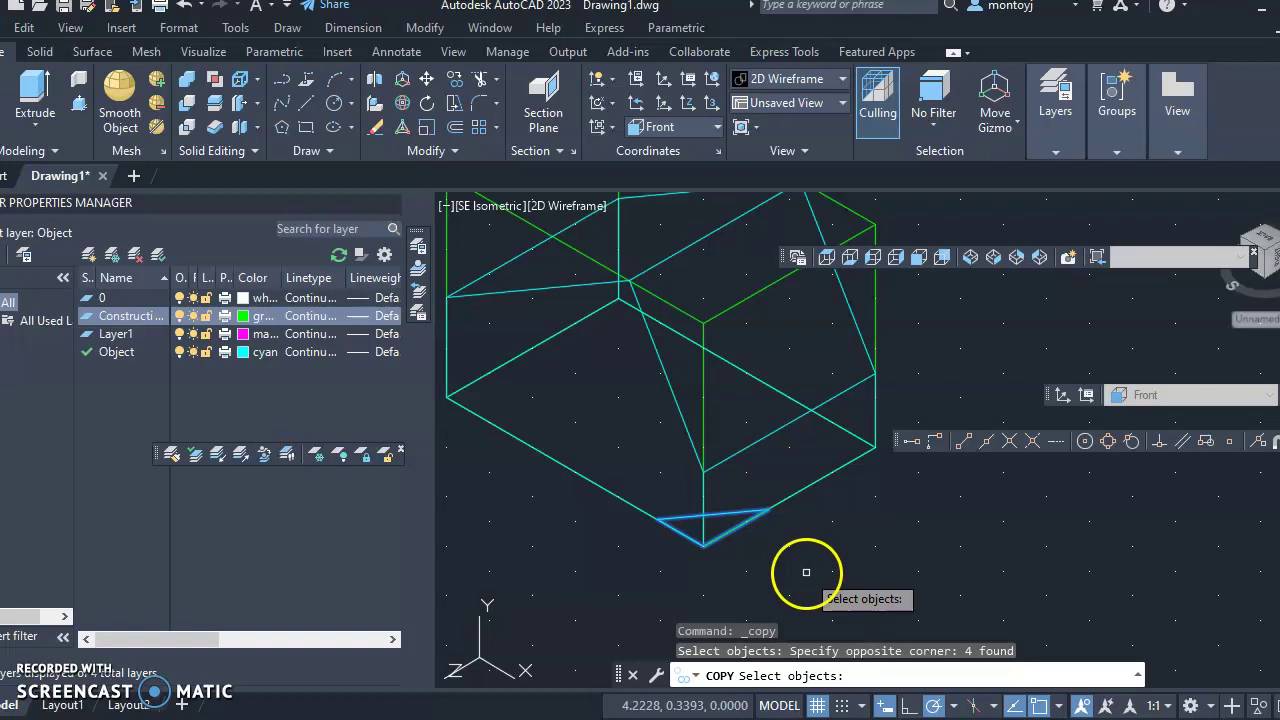
{"action": "key", "text": "Return"}
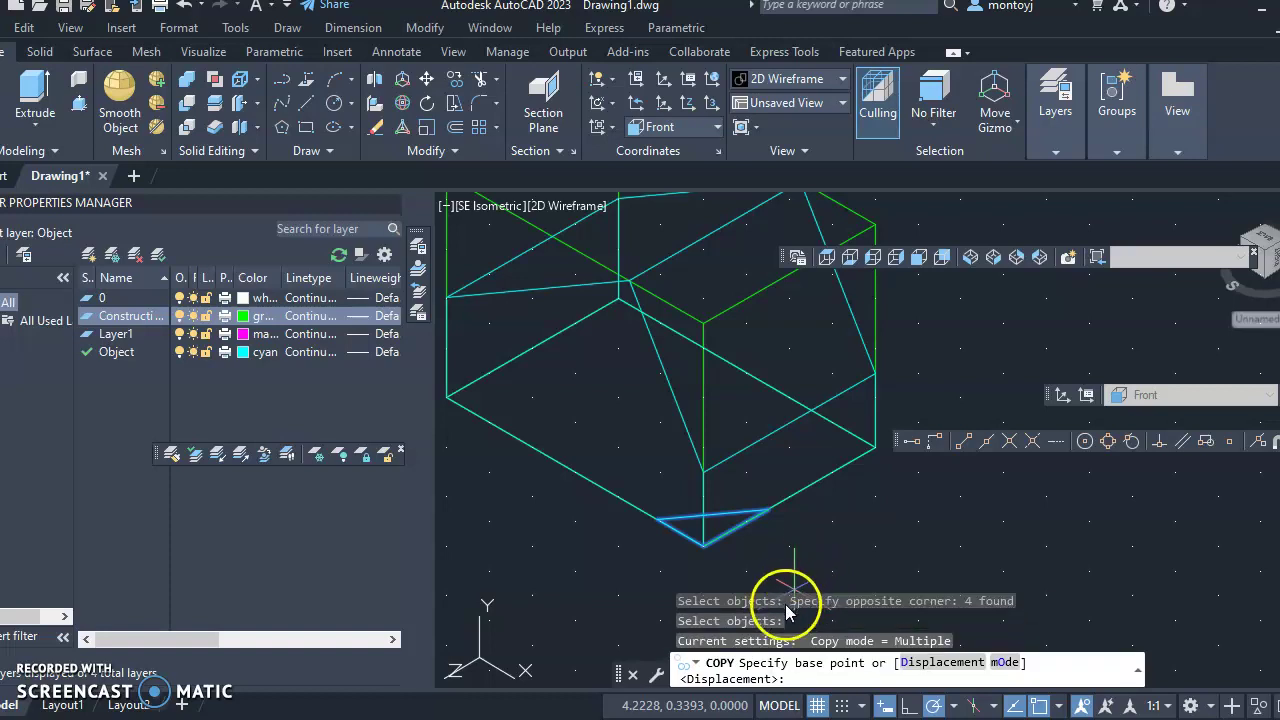
{"action": "left_click", "coordinate": [706, 544]}
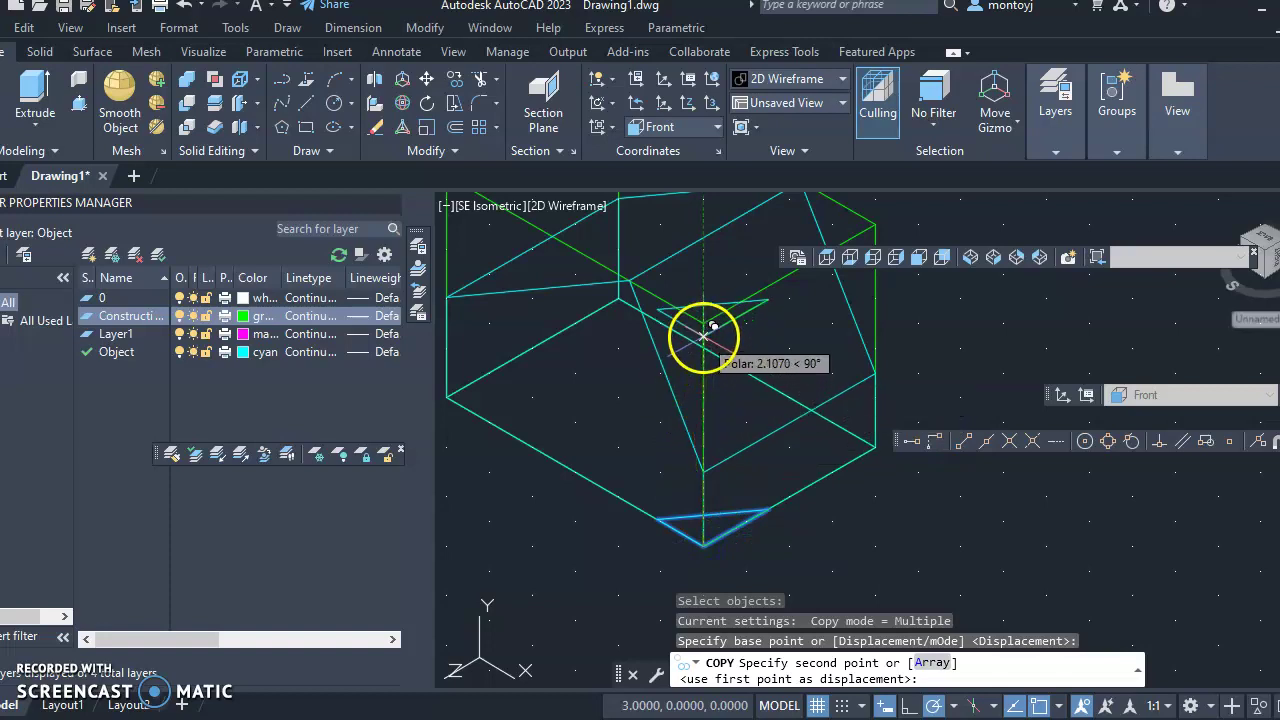
{"action": "left_click", "coordinate": [703, 323]}
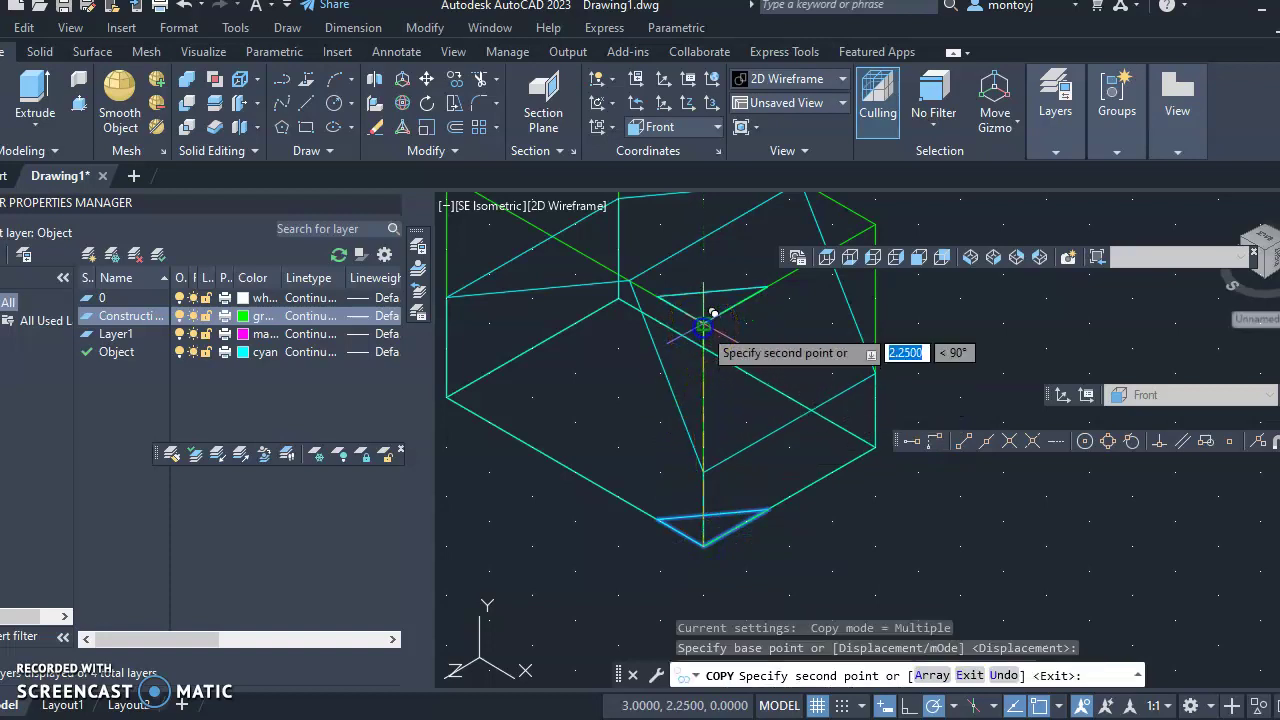
{"action": "key", "text": "Escape"}
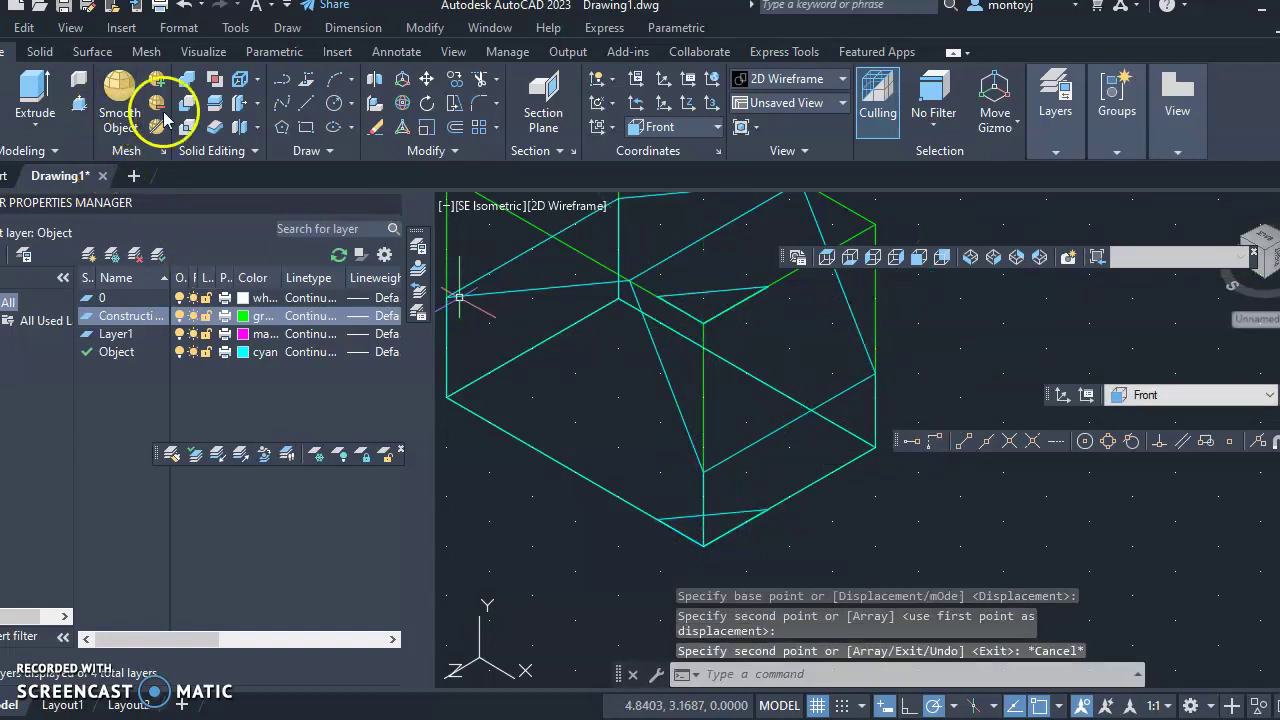
Step: Draw two vertical lines joining the slanted-side endpoints of the upper triangle to the matching endpoints of the lower triangle
{"action": "left_click", "coordinate": [305, 104]}
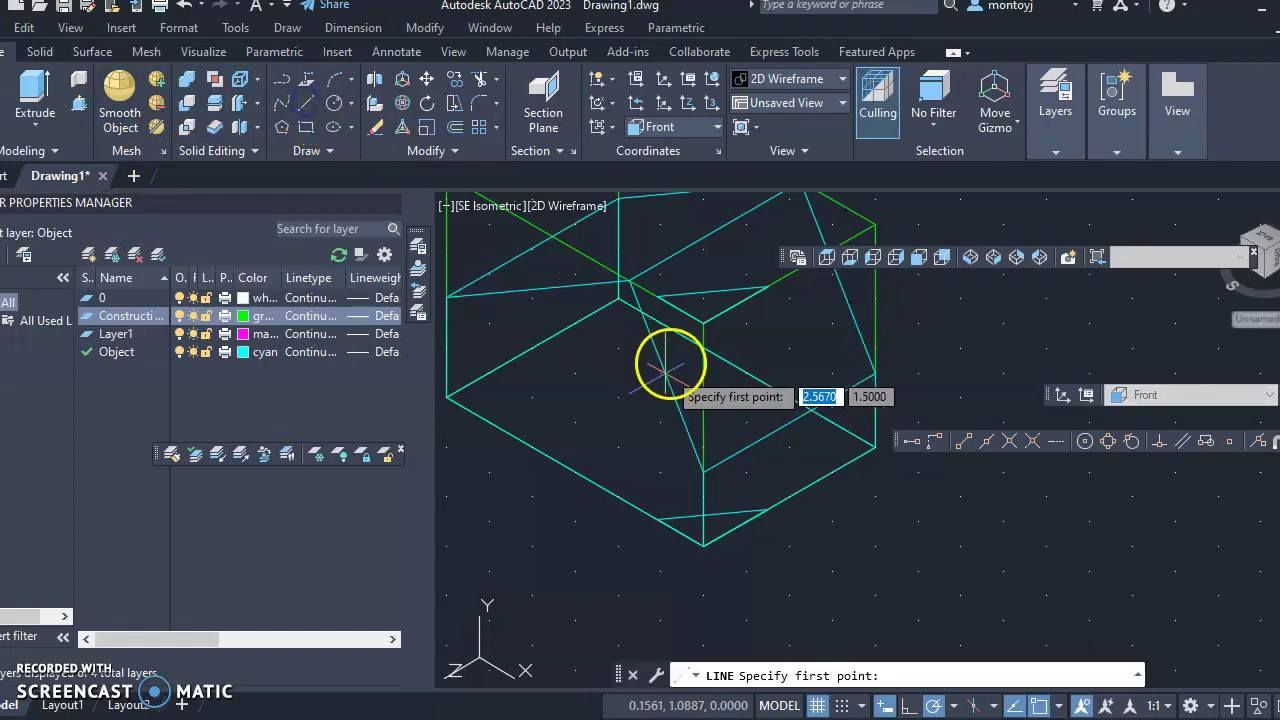
{"action": "left_click", "coordinate": [657, 297]}
{"action": "left_click", "coordinate": [657, 518]}
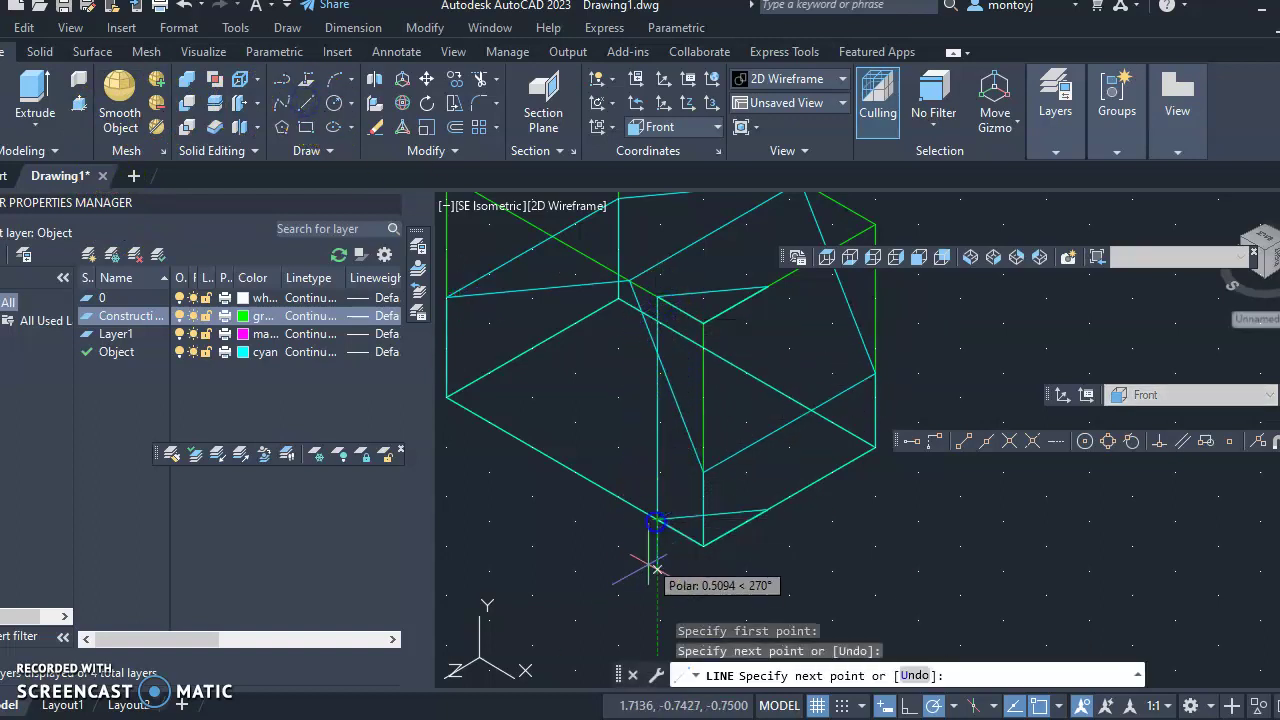
{"action": "key", "text": "Escape"}
{"action": "key", "text": "Return"}
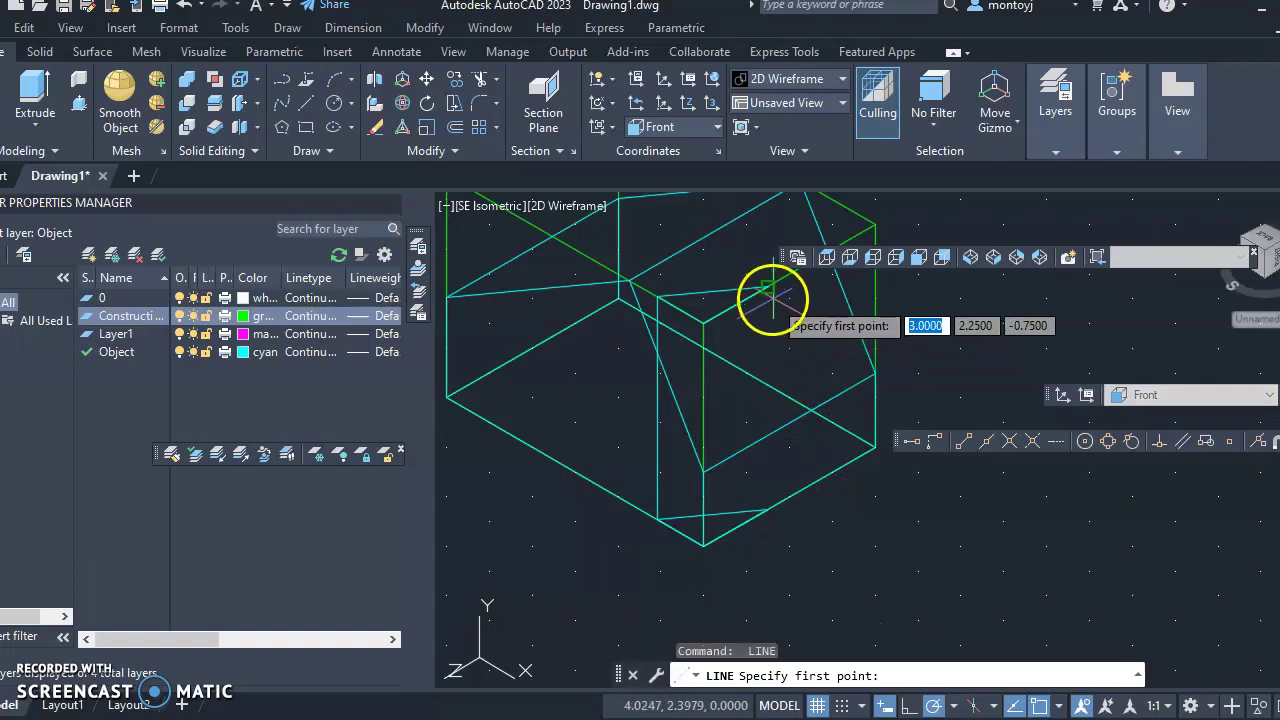
{"action": "left_click", "coordinate": [767, 289]}
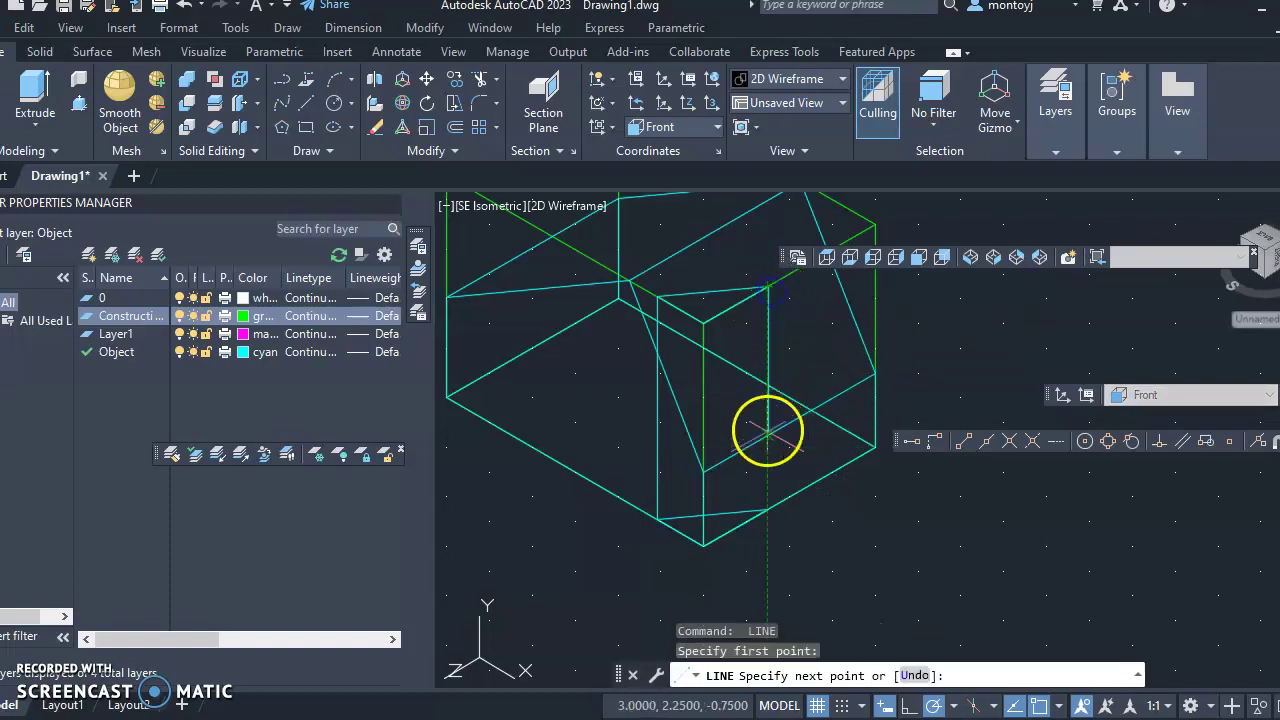
{"action": "left_click", "coordinate": [767, 510]}
{"action": "key", "text": "Return"}
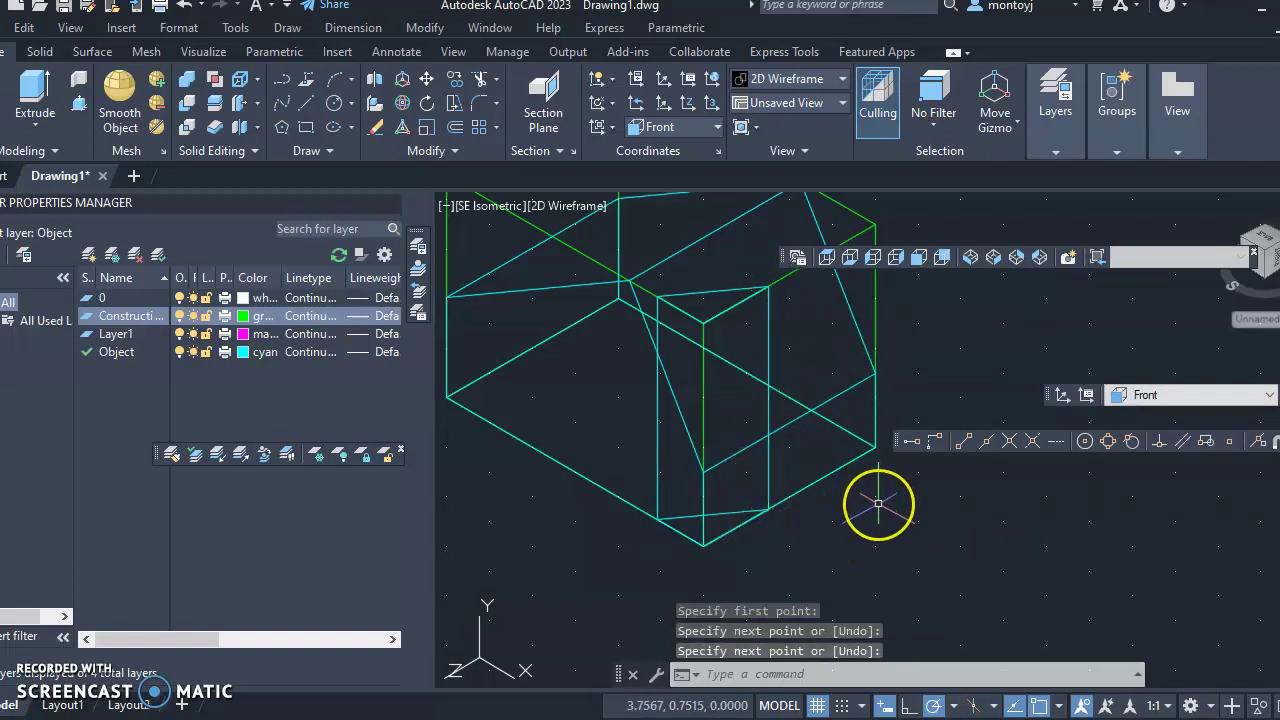
Step: Draw a line across the sloped face joining the points where the two vertical lines cross its edges, using an apparent intersection for the second point
{"action": "left_click", "coordinate": [306, 103]}
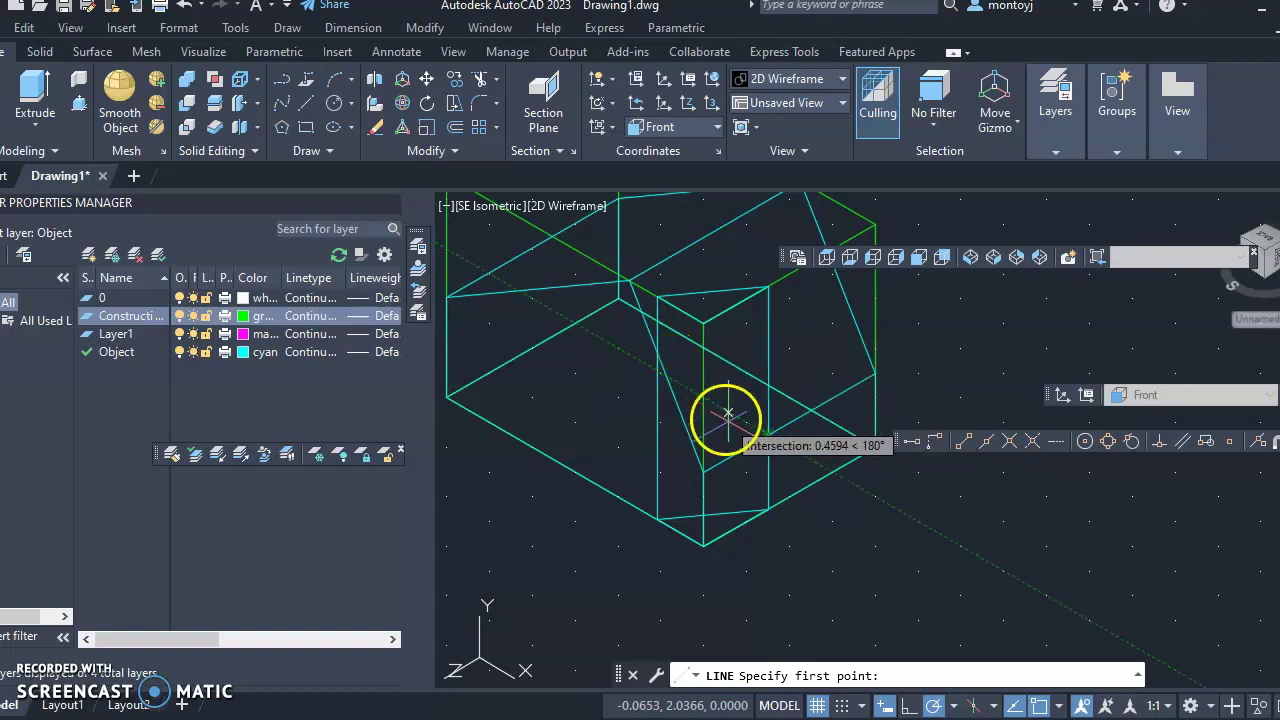
{"action": "left_click", "coordinate": [769, 434]}
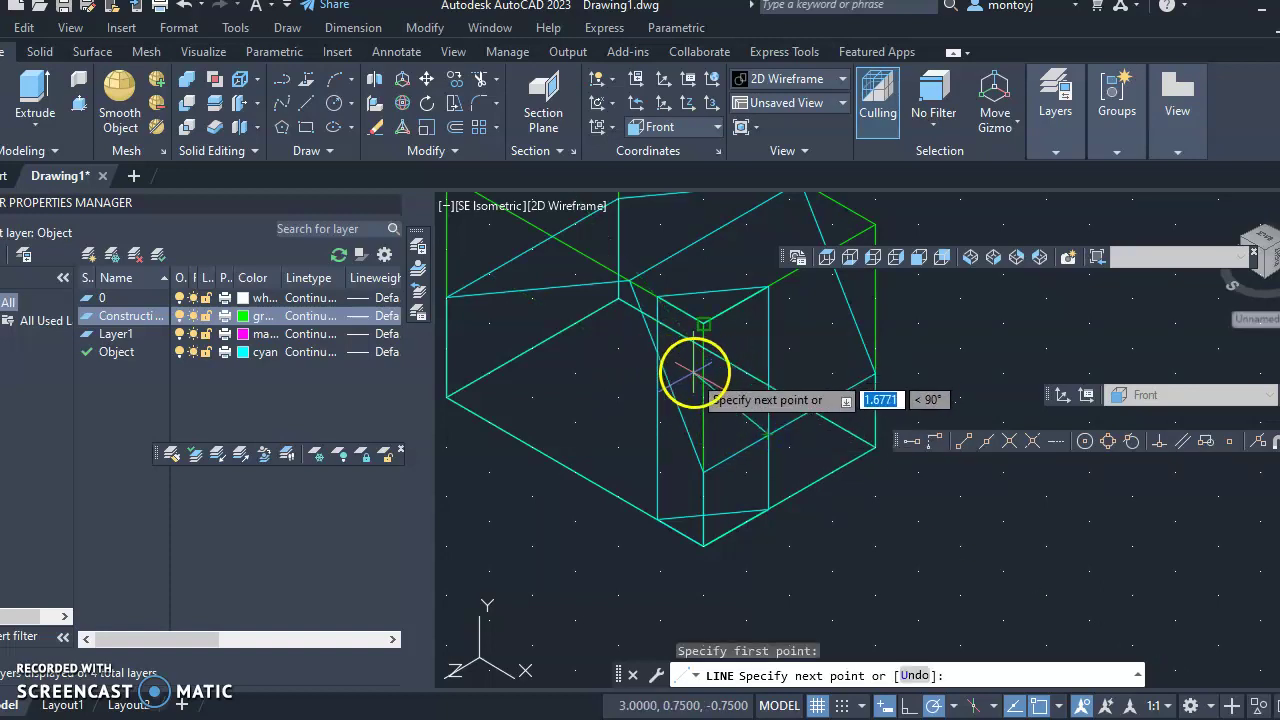
{"action": "double_click", "coordinate": [1010, 447]}
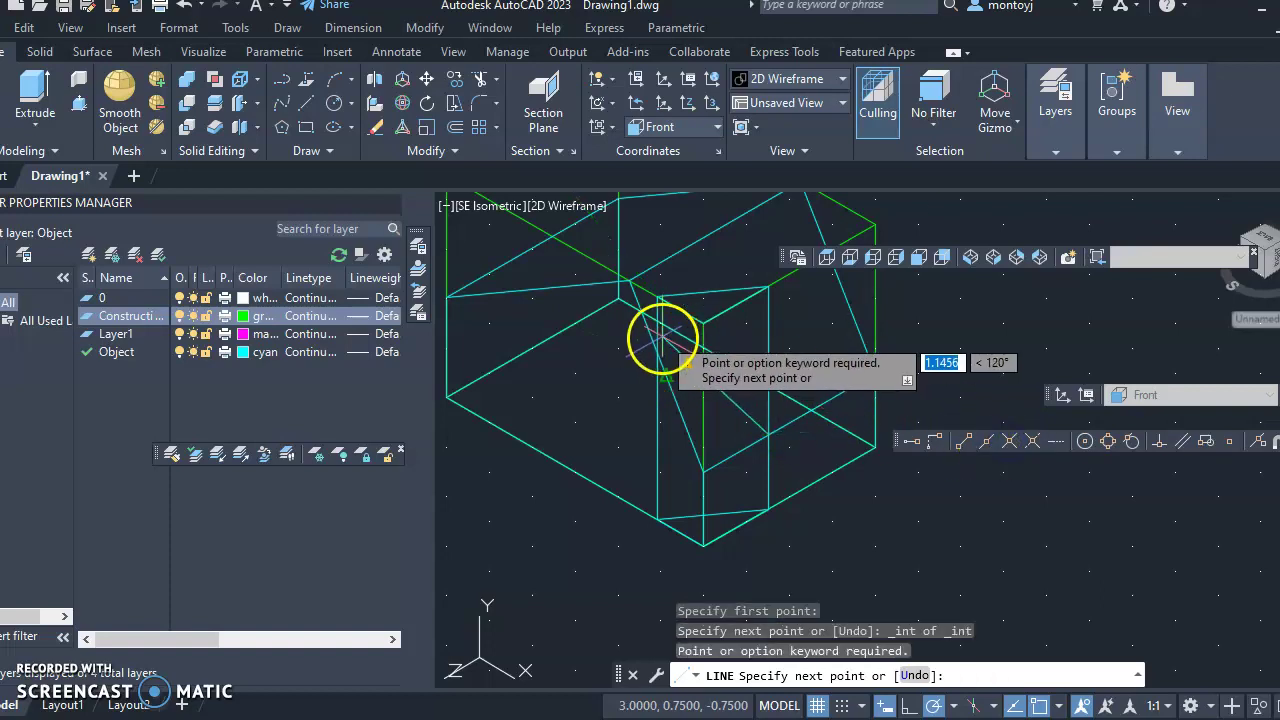
{"action": "double_click", "coordinate": [1010, 441]}
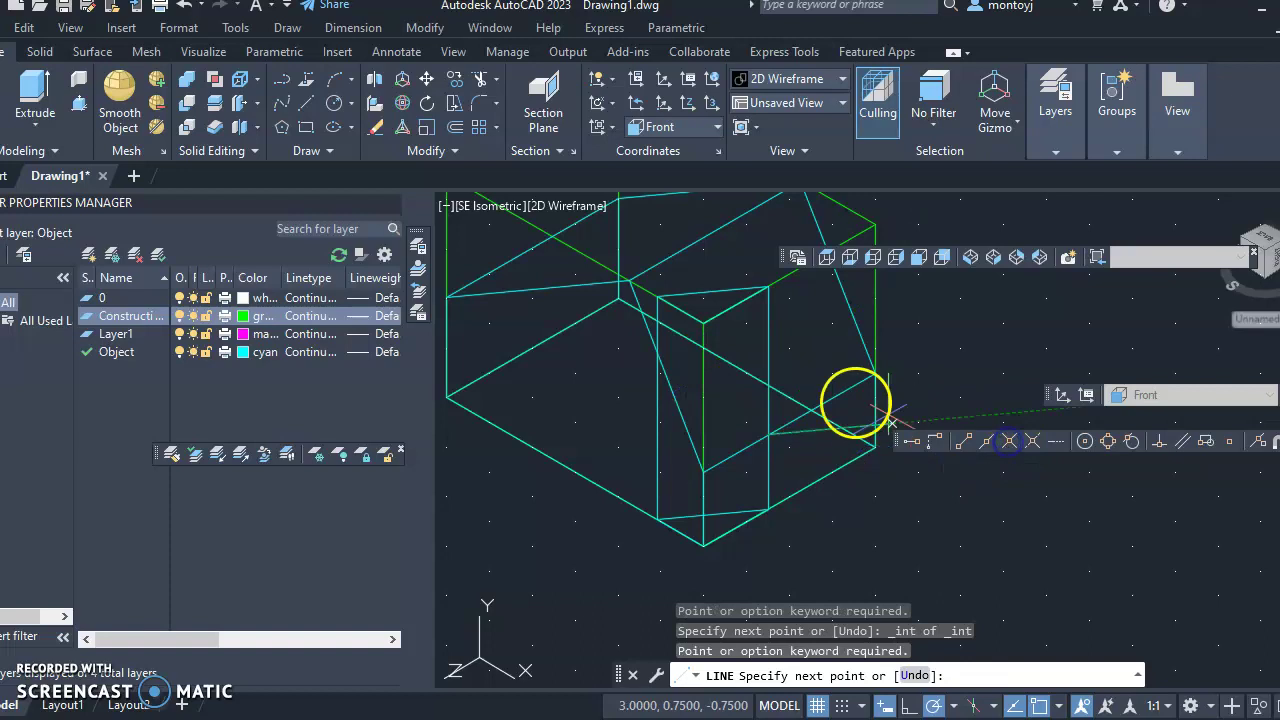
{"action": "double_click", "coordinate": [1033, 441]}
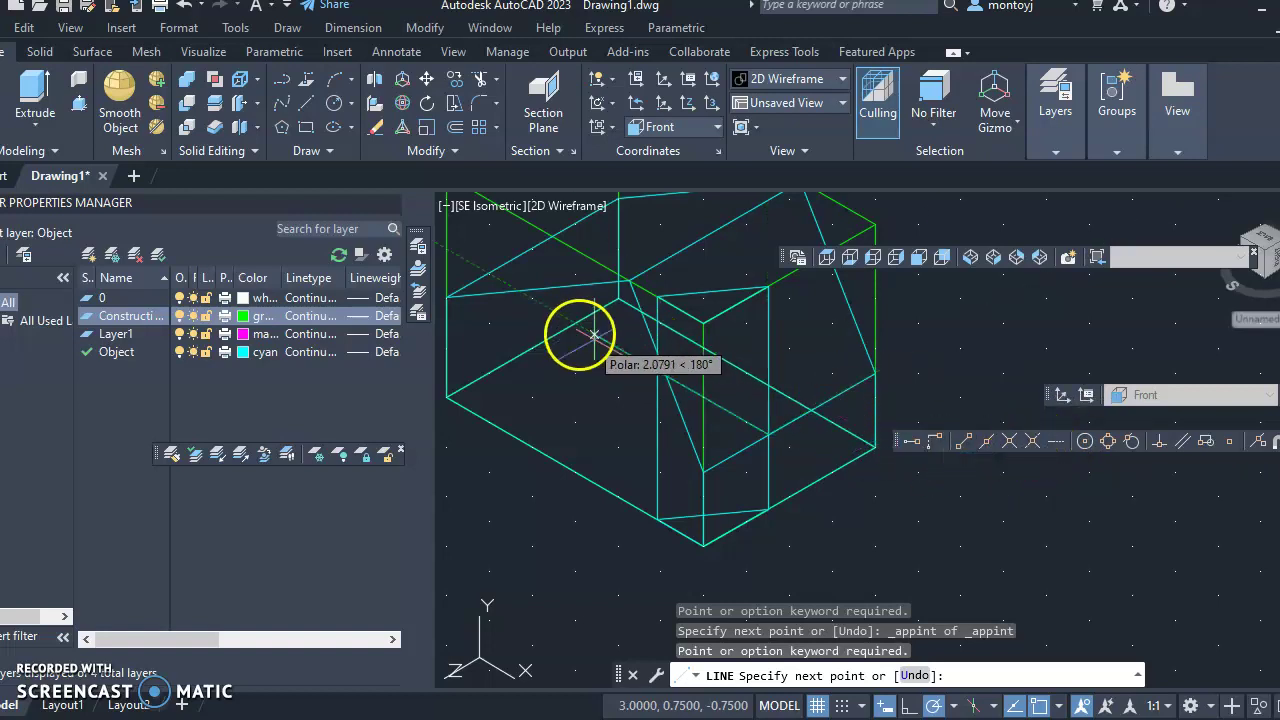
{"action": "left_click", "coordinate": [1033, 443]}
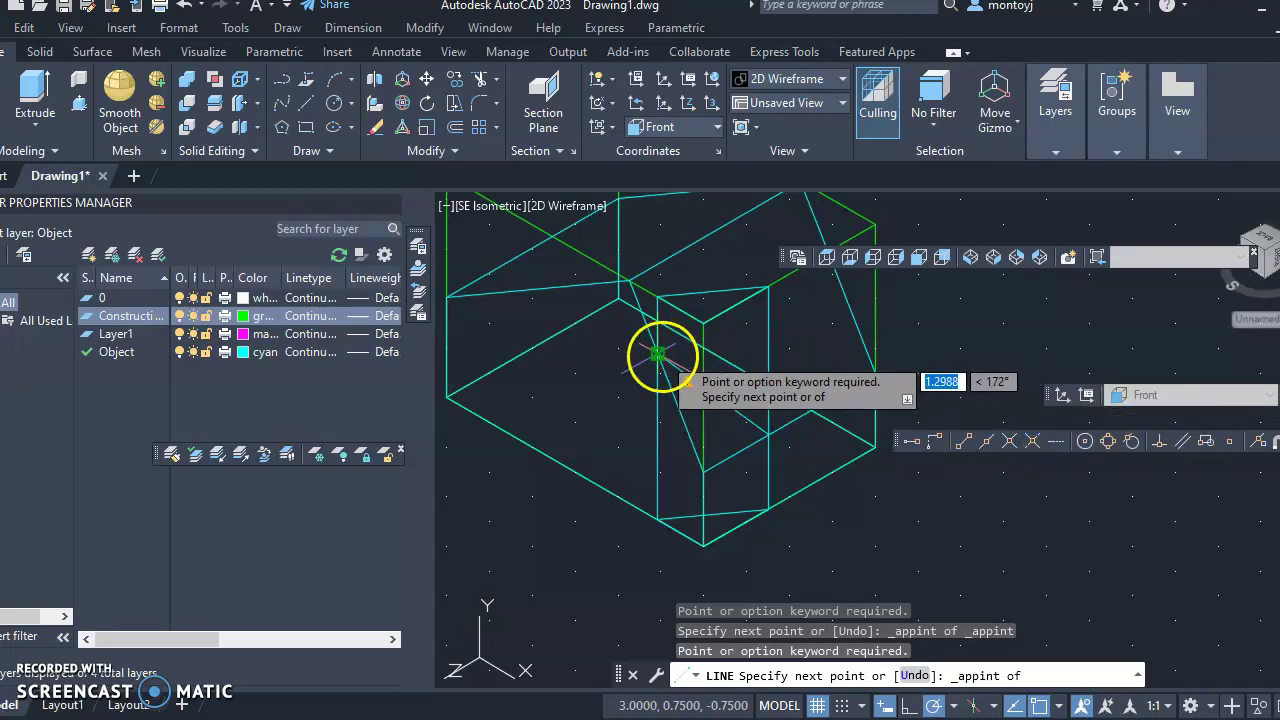
{"action": "key", "text": "Escape"}
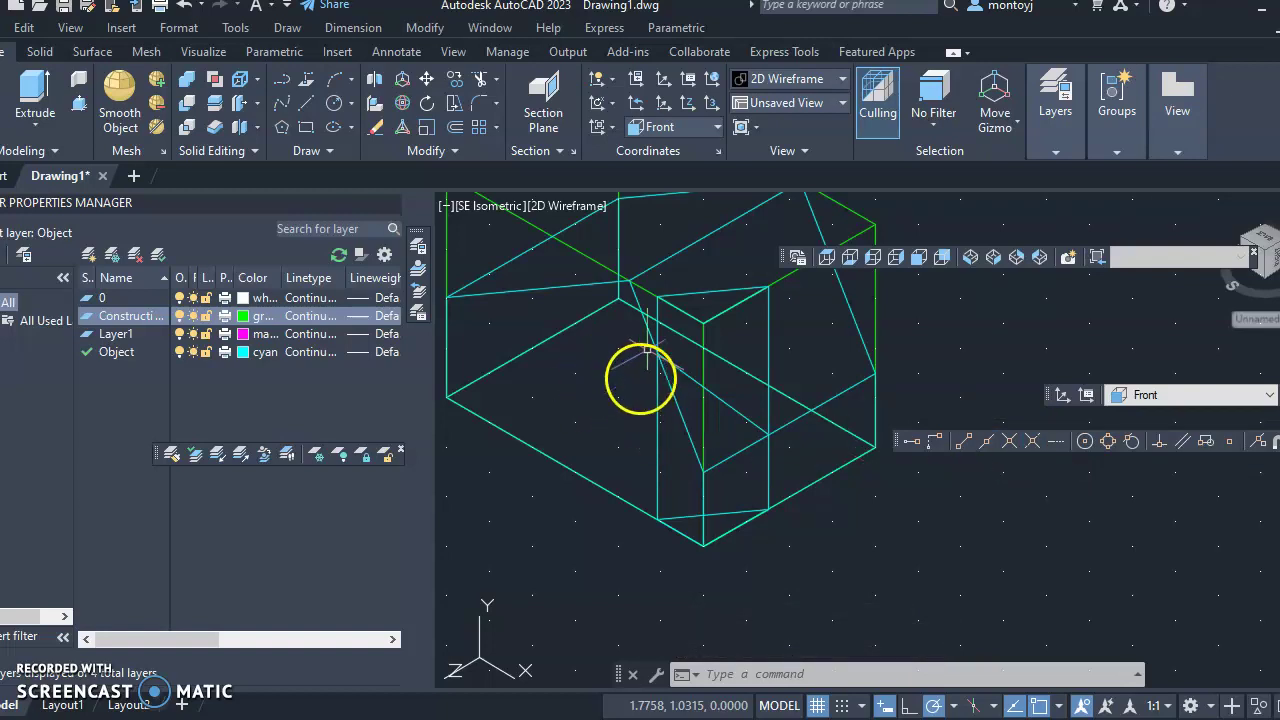
{"action": "scroll", "coordinate": [669, 317], "scroll_direction": "up", "scroll_amount": 4}
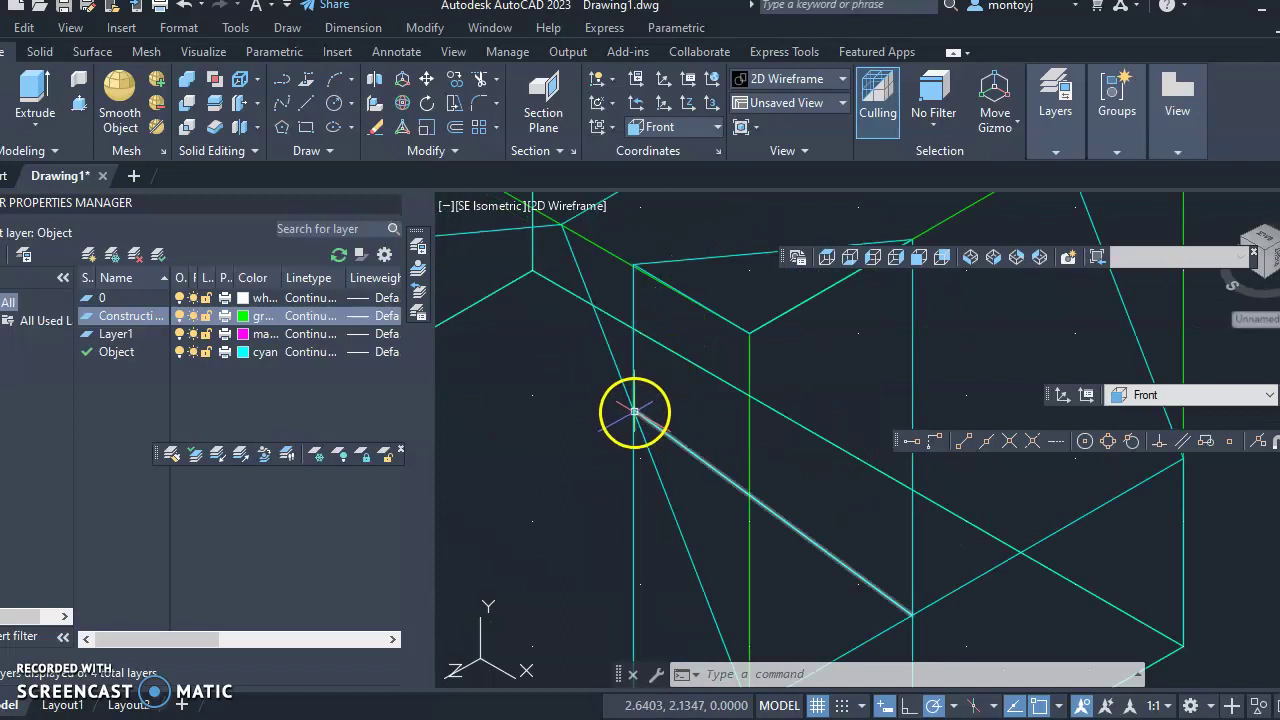
{"action": "scroll", "coordinate": [690, 440], "scroll_direction": "down", "scroll_amount": 4}
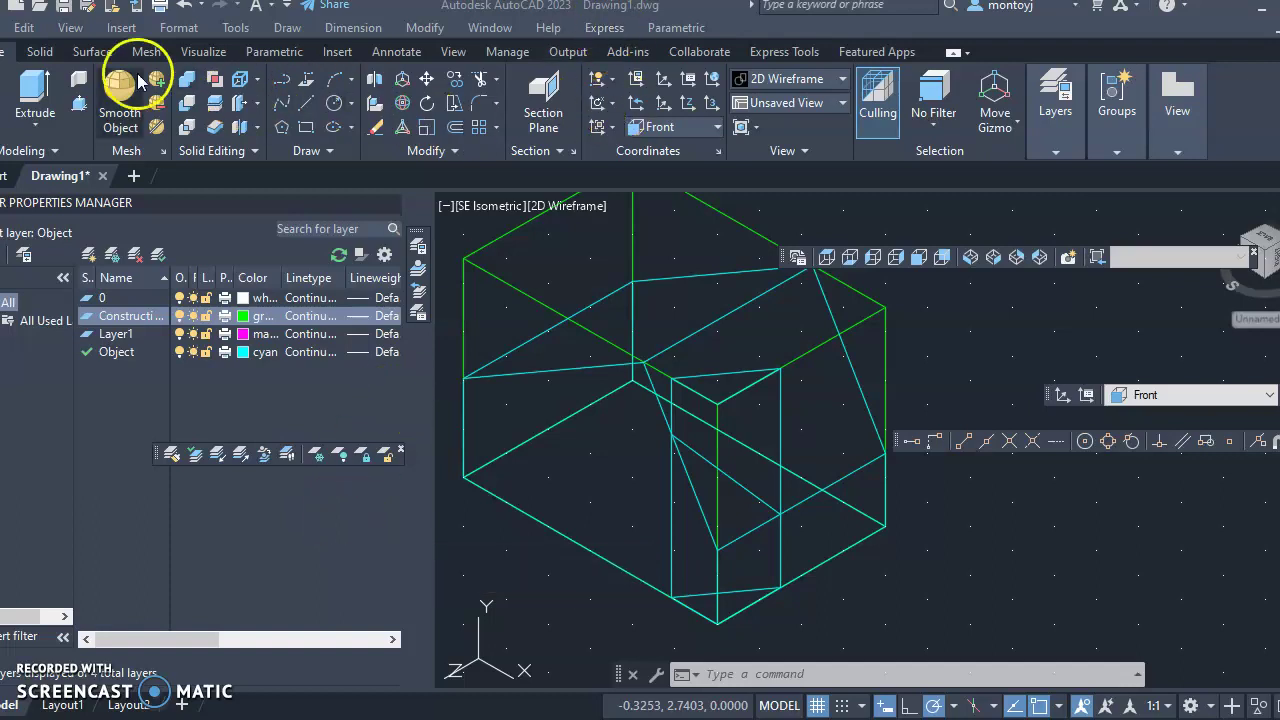
Step: Split the model space into four viewports and set the upper-left viewport to the Top view of the block
{"action": "left_click", "coordinate": [70, 28]}
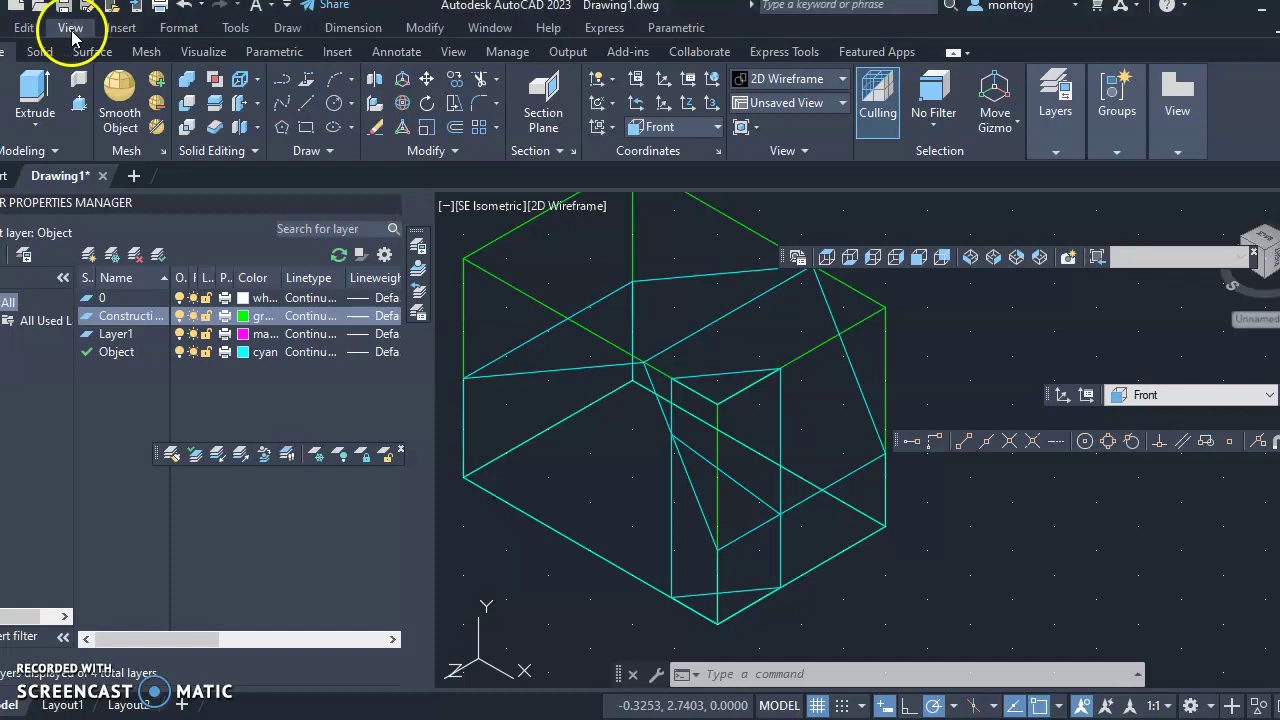
{"action": "left_click", "coordinate": [71, 31]}
{"action": "left_click", "coordinate": [71, 31]}
{"action": "left_click", "coordinate": [71, 31]}
{"action": "mouse_move", "coordinate": [140, 316]}
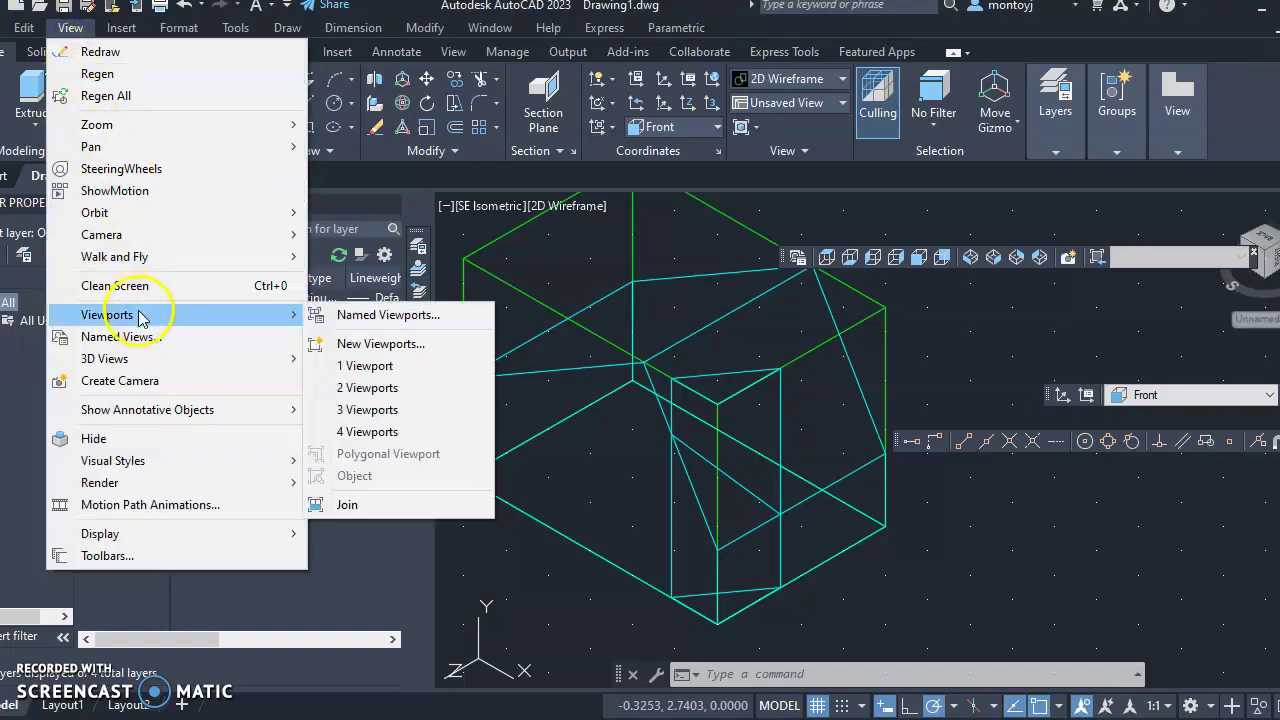
{"action": "left_click", "coordinate": [358, 432]}
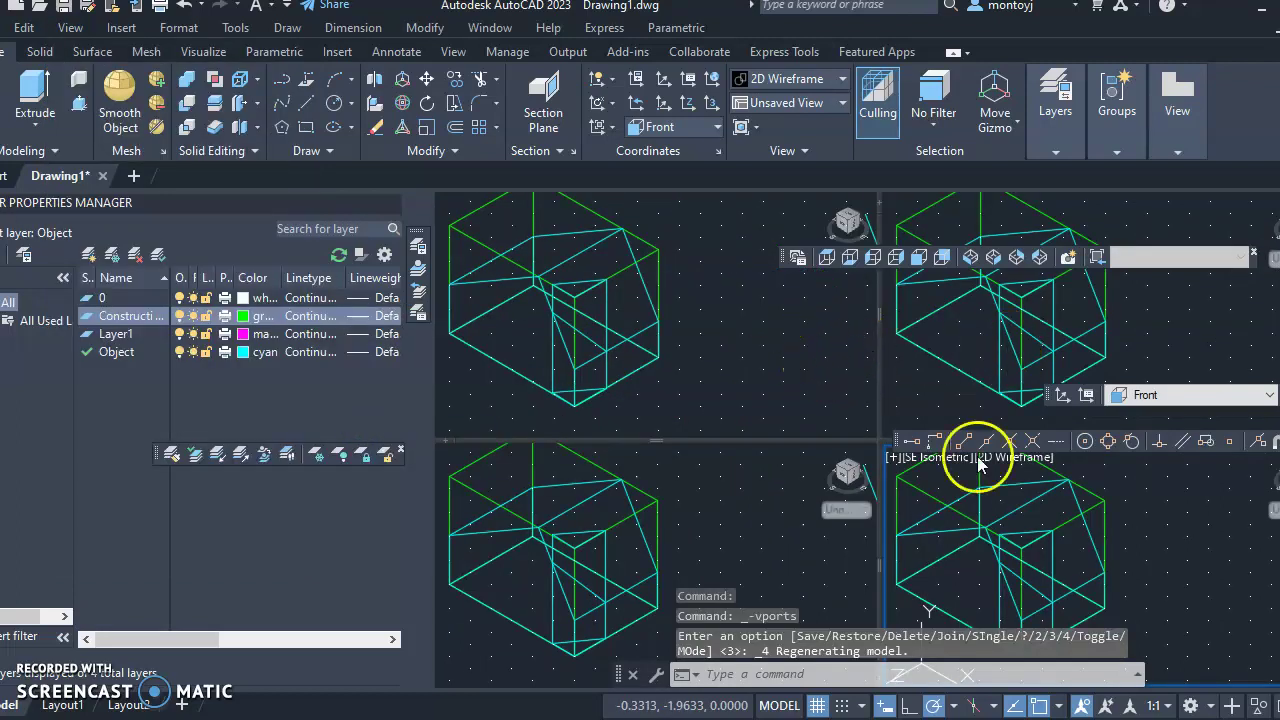
{"action": "left_click", "coordinate": [725, 330]}
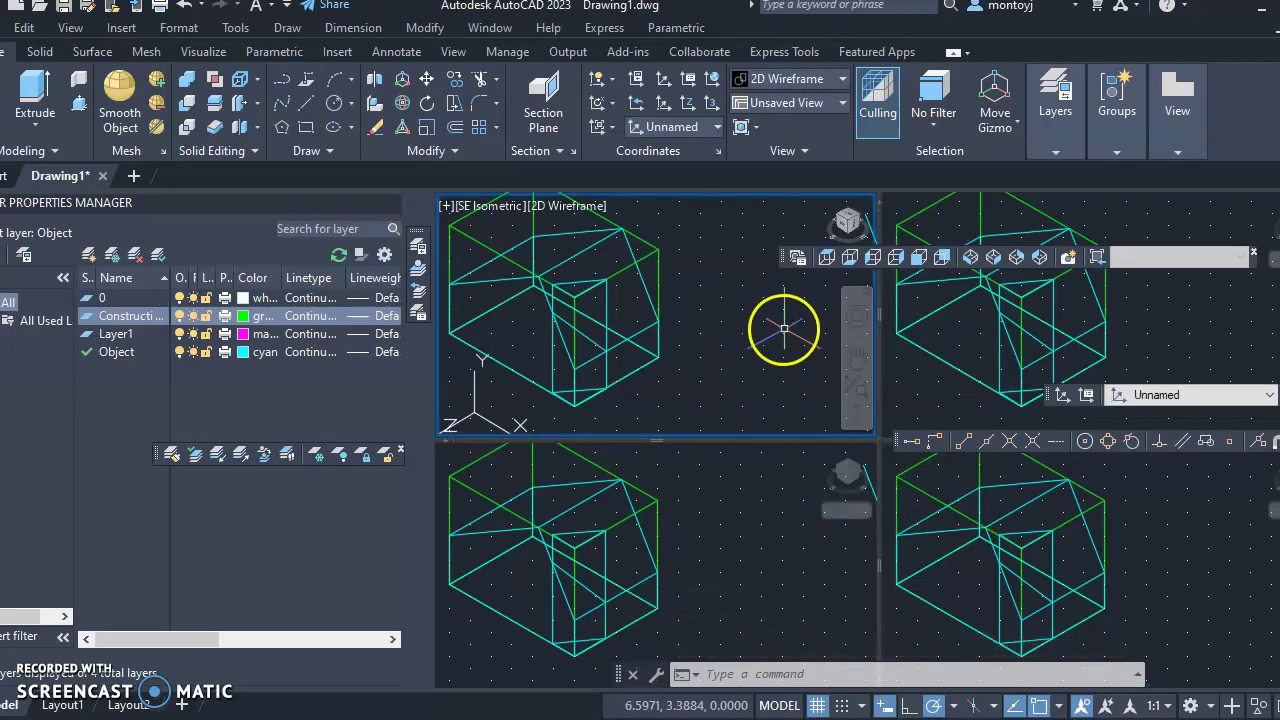
{"action": "left_click", "coordinate": [828, 259]}
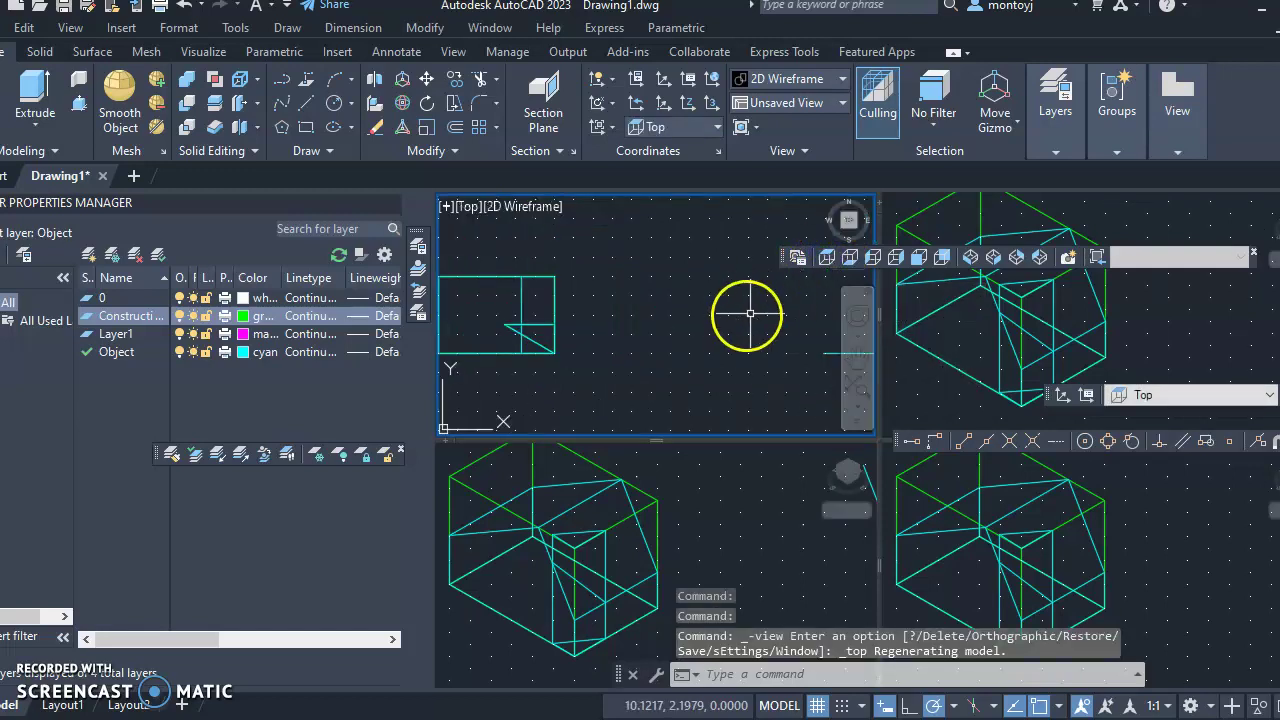
{"action": "scroll", "coordinate": [688, 325], "scroll_direction": "up", "scroll_amount": 3}
{"action": "mouse_move", "coordinate": [699, 302]}
{"action": "middle_mouse_down"}
{"action": "mouse_move", "coordinate": [740, 354]}
{"action": "mouse_move", "coordinate": [840, 351]}
{"action": "mouse_move", "coordinate": [843, 368]}
{"action": "middle_mouse_up"}
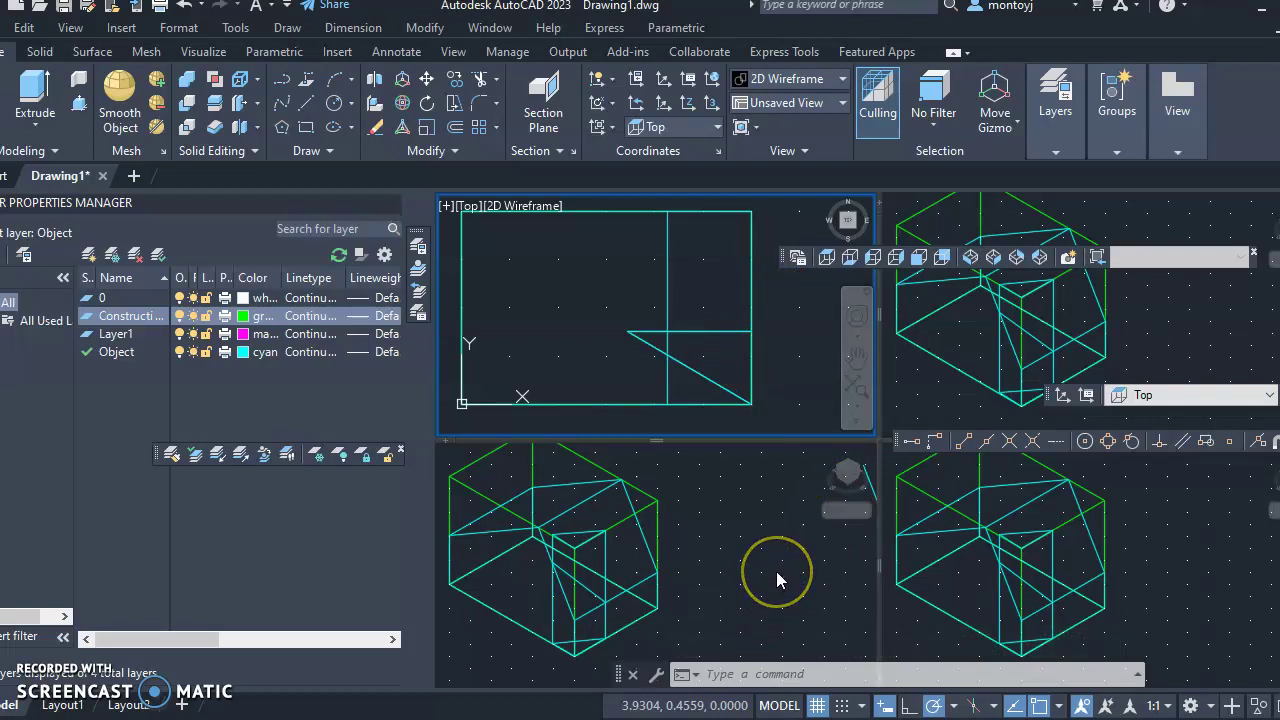
Step: Set the lower-left viewport to the Front view and frame the block in it
{"action": "mouse_move", "coordinate": [1003, 332]}
{"action": "middle_mouse_down"}
{"action": "mouse_move", "coordinate": [1071, 334]}
{"action": "mouse_move", "coordinate": [1160, 303]}
{"action": "middle_mouse_up"}
{"action": "left_click", "coordinate": [1160, 303]}
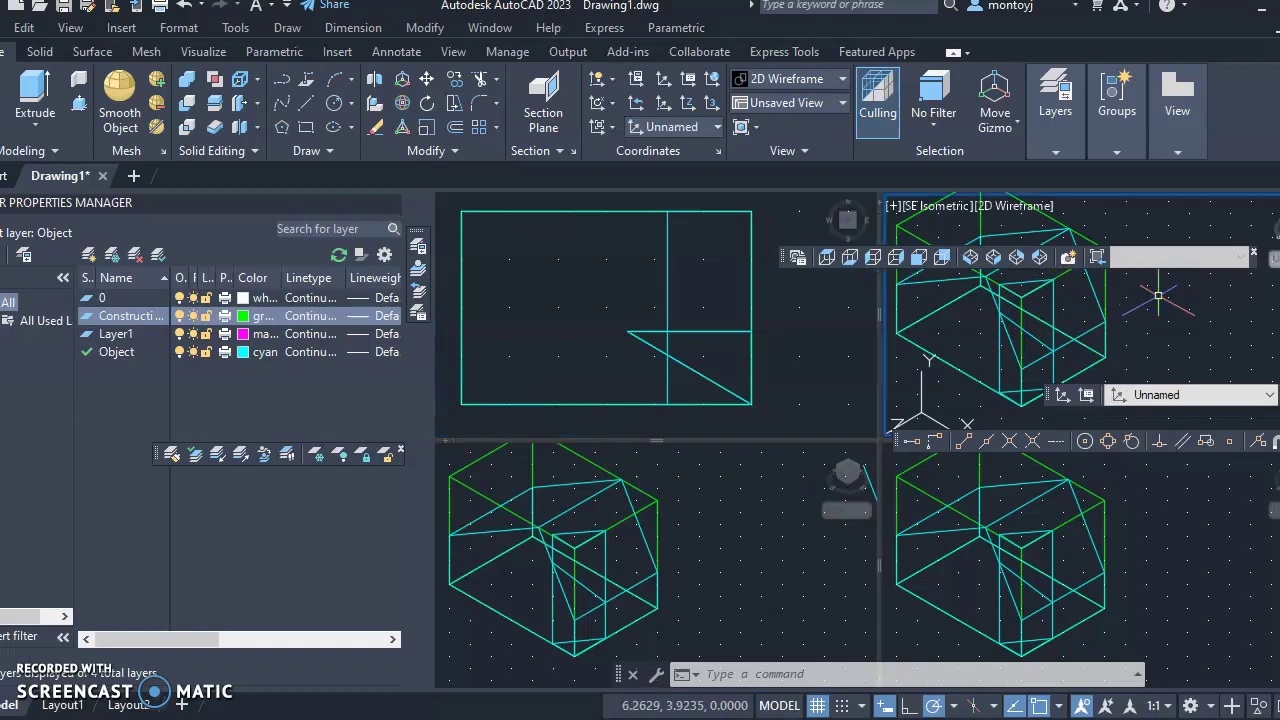
{"action": "left_click", "coordinate": [885, 400]}
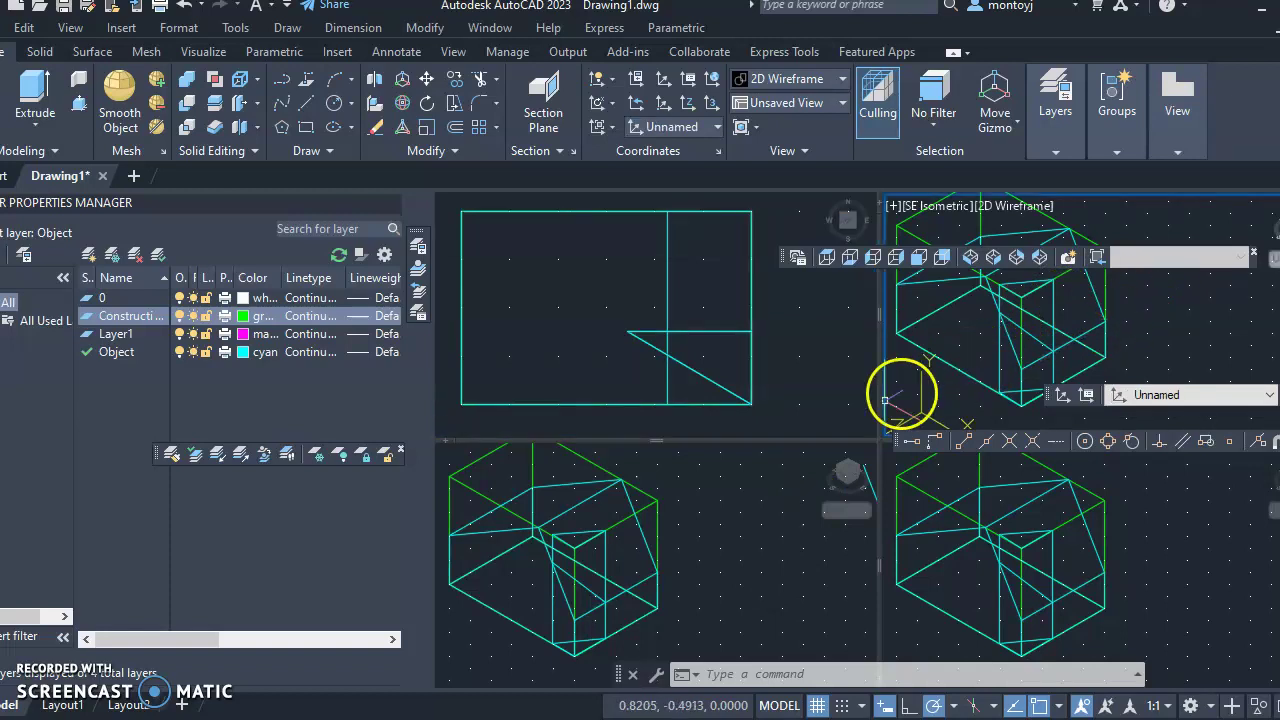
{"action": "left_click", "coordinate": [737, 513]}
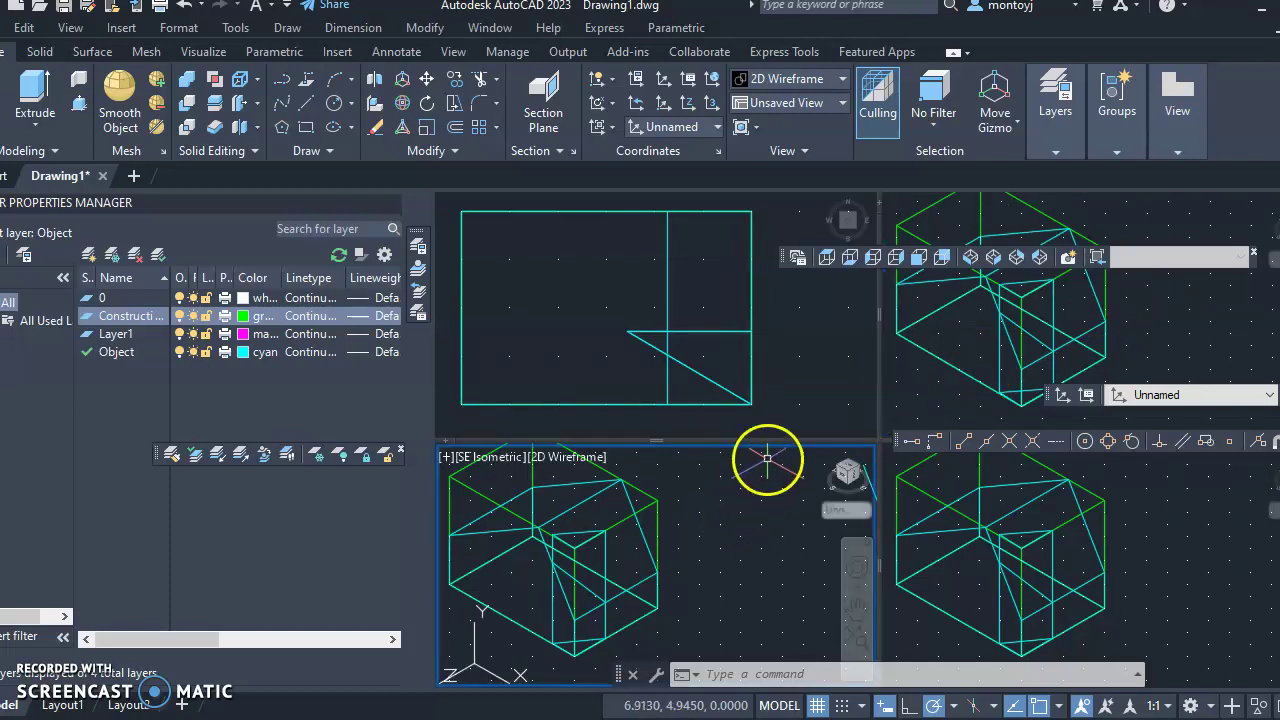
{"action": "left_click", "coordinate": [915, 259]}
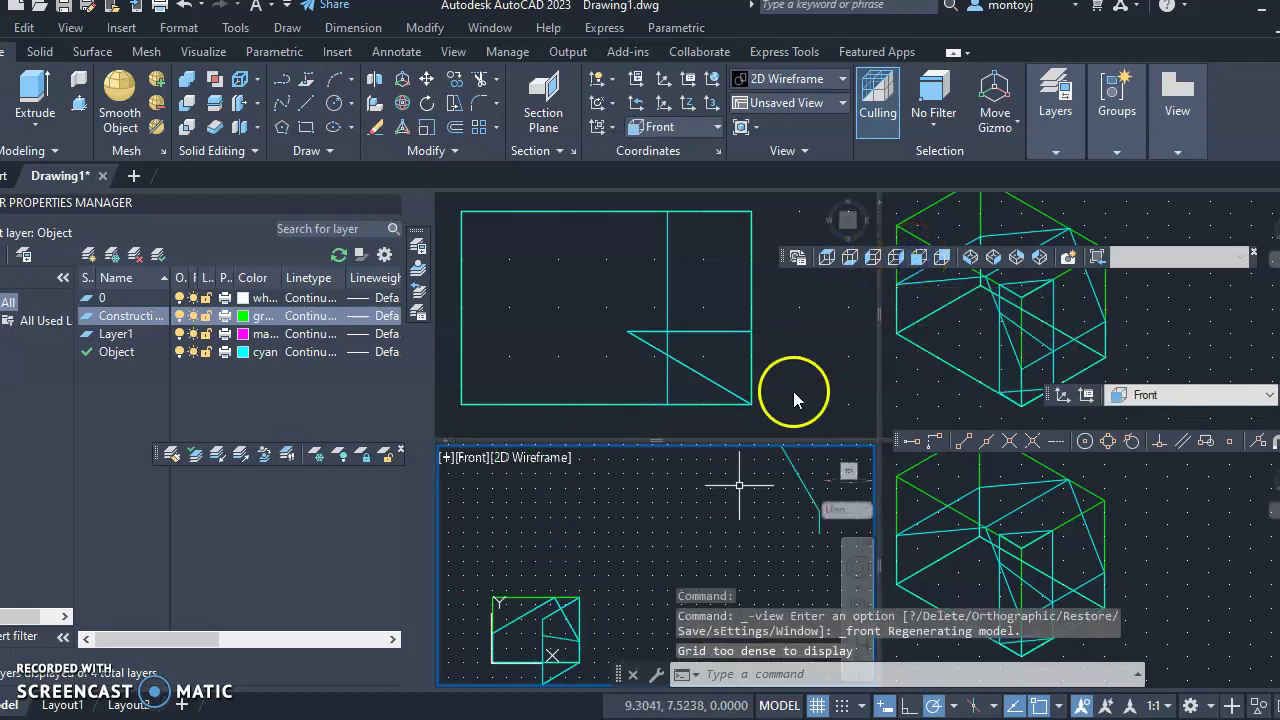
{"action": "middle_click_drag", "start_coordinate": [654, 552], "coordinate": [748, 449]}
{"action": "scroll", "coordinate": [720, 500], "scroll_direction": "up", "scroll_amount": 3}
{"action": "mouse_move", "coordinate": [669, 551]}
{"action": "middle_mouse_down"}
{"action": "mouse_move", "coordinate": [781, 492]}
{"action": "mouse_move", "coordinate": [760, 531]}
{"action": "mouse_move", "coordinate": [677, 543]}
{"action": "mouse_move", "coordinate": [724, 549]}
{"action": "middle_mouse_up"}
{"action": "scroll", "coordinate": [781, 492], "scroll_direction": "down", "scroll_amount": 2}
{"action": "scroll", "coordinate": [724, 549], "scroll_direction": "up", "scroll_amount": 2}
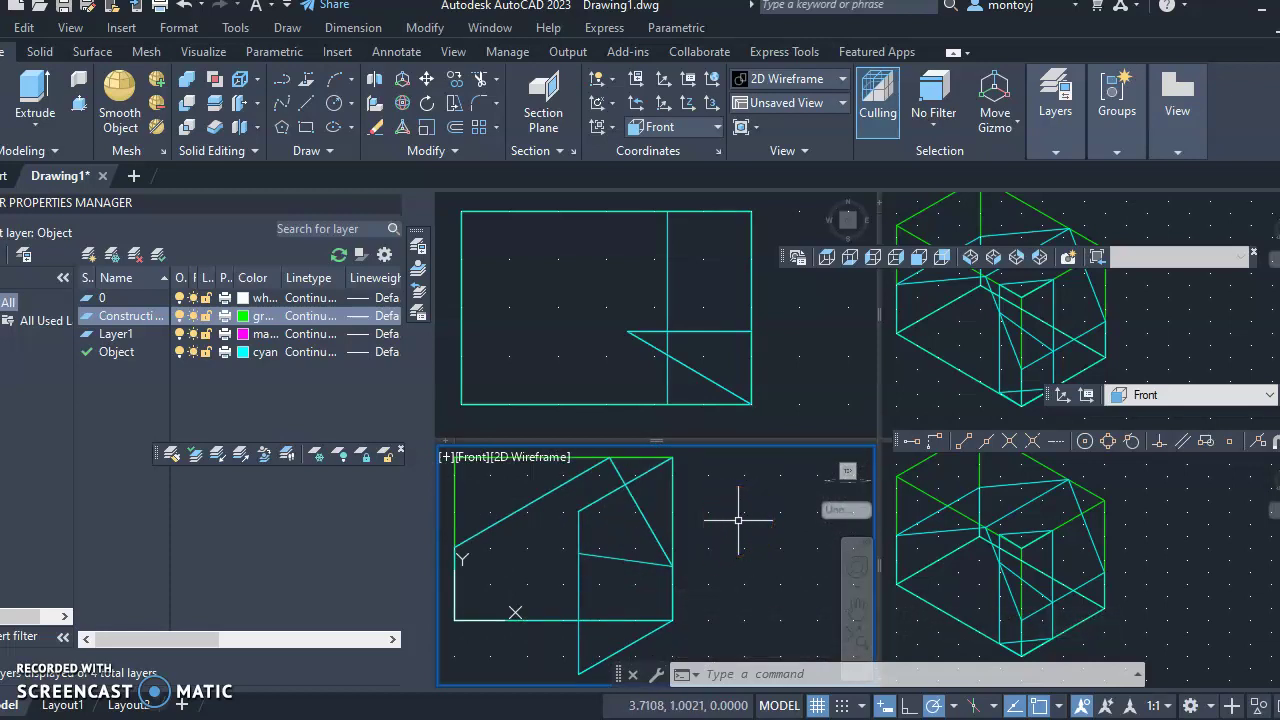
Step: Set the lower-right viewport to the Right view and frame the block in it
{"action": "left_click", "coordinate": [1170, 582]}
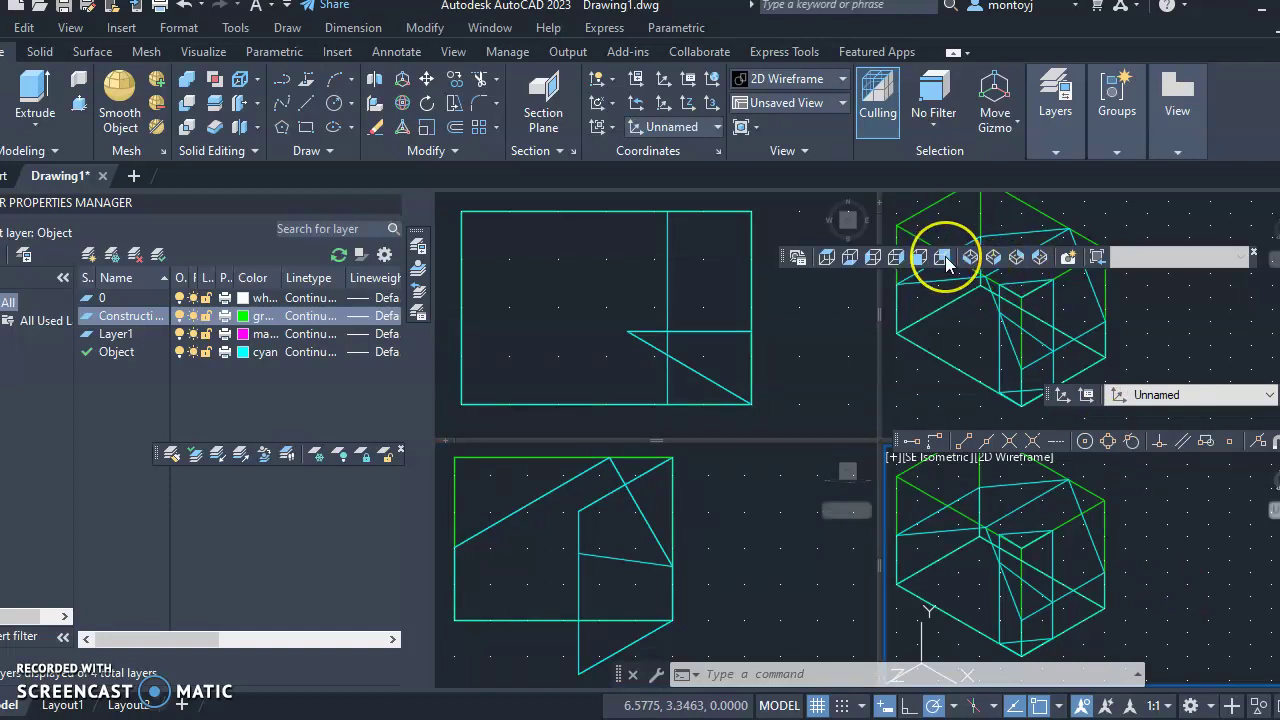
{"action": "left_click", "coordinate": [893, 259]}
{"action": "left_click", "coordinate": [1147, 578]}
{"action": "scroll", "coordinate": [1147, 578], "scroll_direction": "down", "scroll_amount": 2}
{"action": "scroll", "coordinate": [1213, 578], "scroll_direction": "up", "scroll_amount": 2}
{"action": "scroll", "coordinate": [1131, 619], "scroll_direction": "down", "scroll_amount": 2}
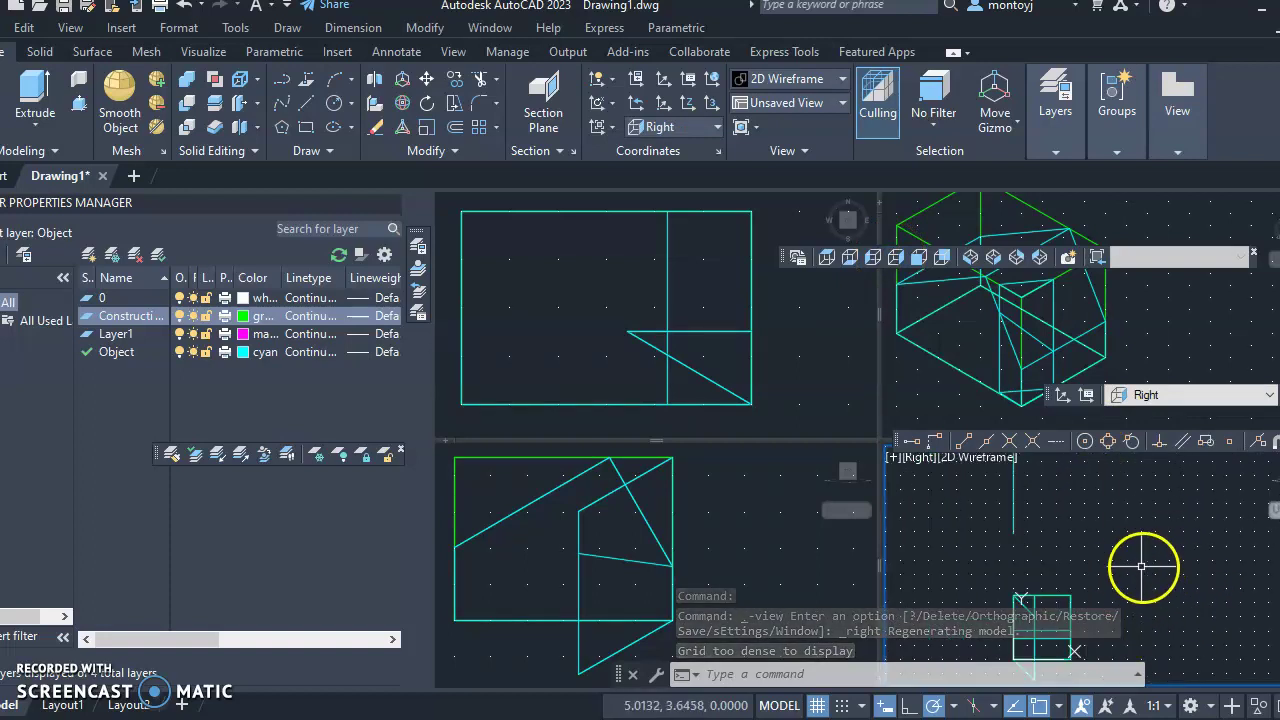
{"action": "scroll", "coordinate": [1131, 626], "scroll_direction": "down", "scroll_amount": 1}
{"action": "scroll", "coordinate": [1131, 634], "scroll_direction": "up", "scroll_amount": 4}
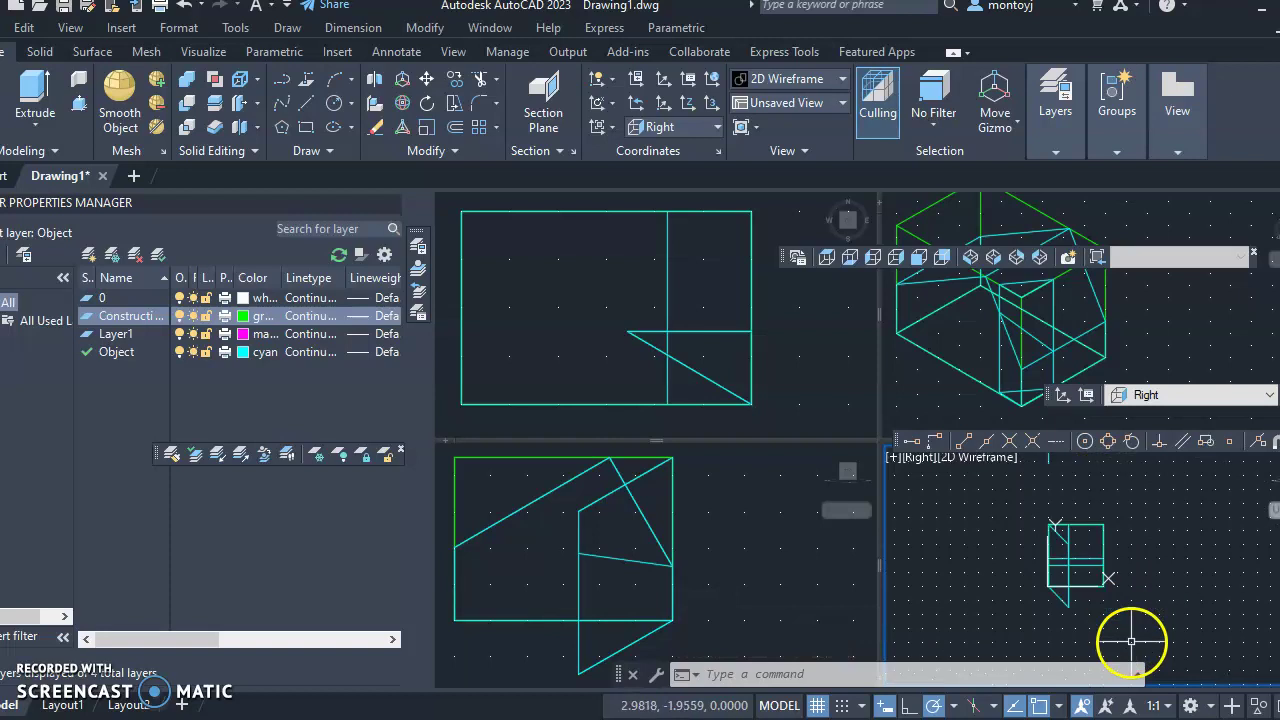
{"action": "scroll", "coordinate": [1150, 580], "scroll_direction": "down", "scroll_amount": 2}
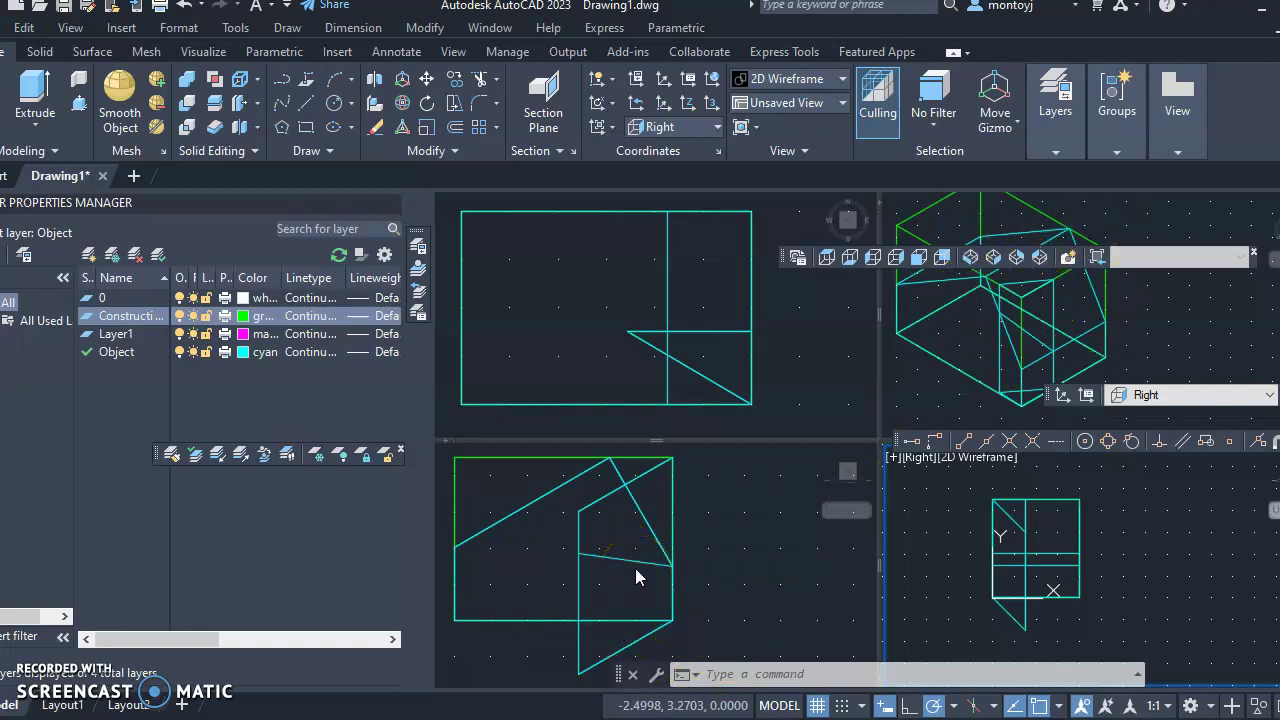
Step: Erase the stray slanted line and short vertical line lying beside the construction box
{"action": "left_click", "coordinate": [304, 104]}
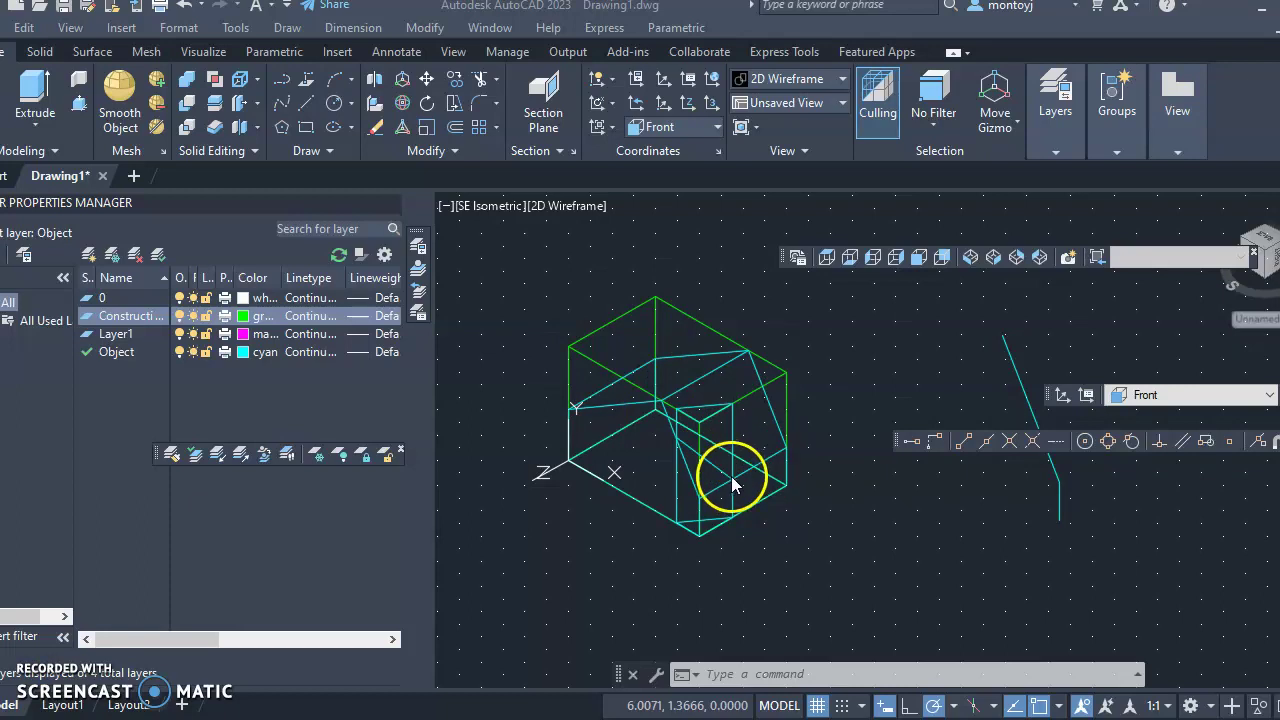
{"action": "scroll", "coordinate": [731, 476], "scroll_direction": "up", "scroll_amount": 2}
{"action": "scroll", "coordinate": [849, 491], "scroll_direction": "down", "scroll_amount": 2}
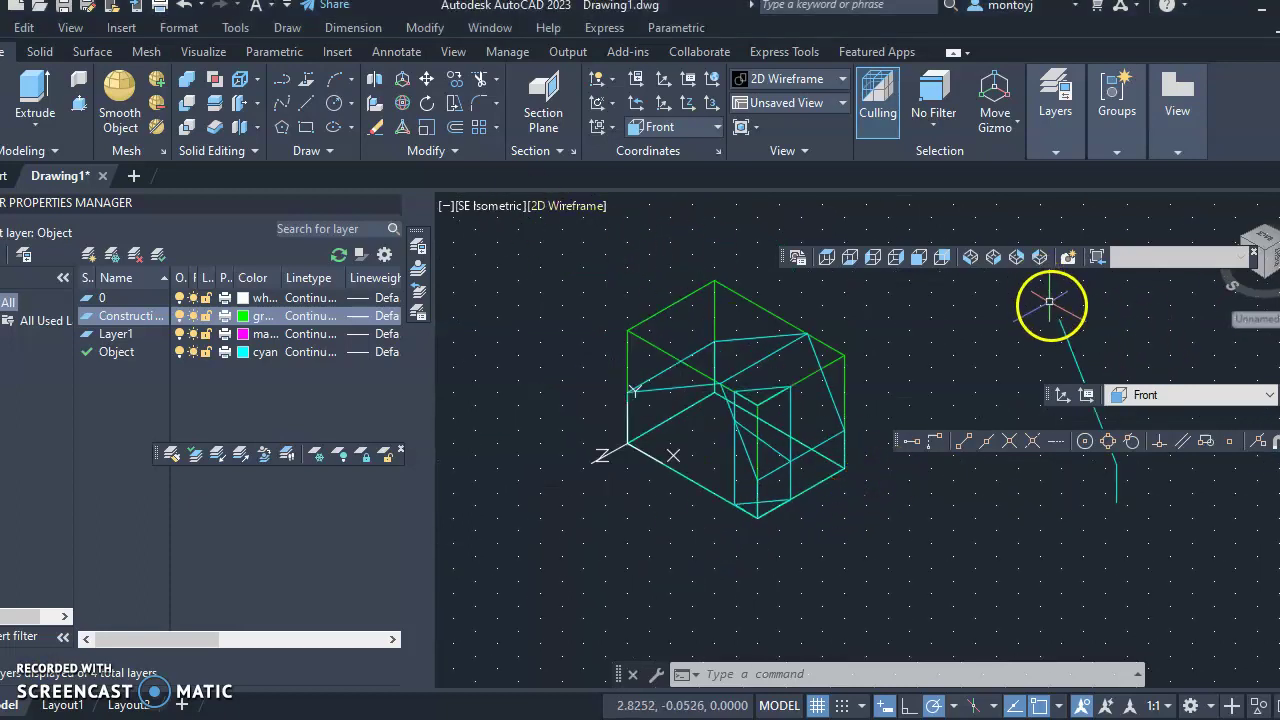
{"action": "left_click", "coordinate": [368, 131]}
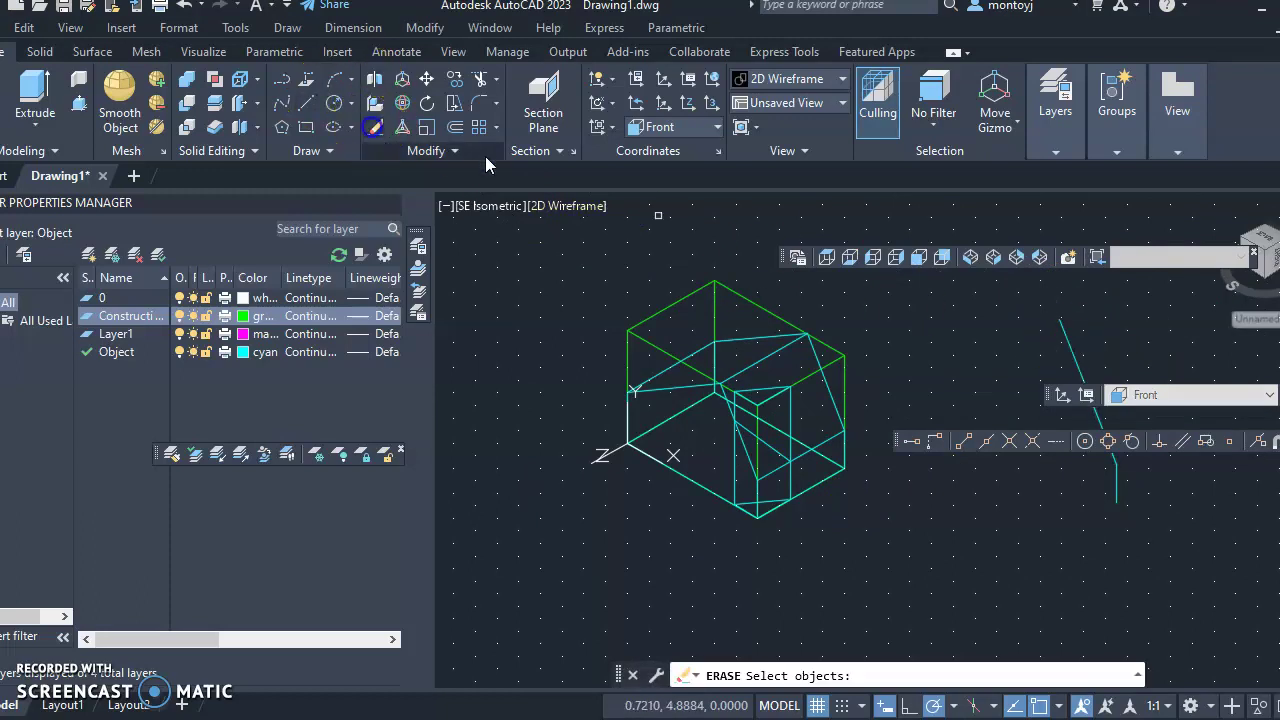
{"action": "left_click", "coordinate": [1074, 348]}
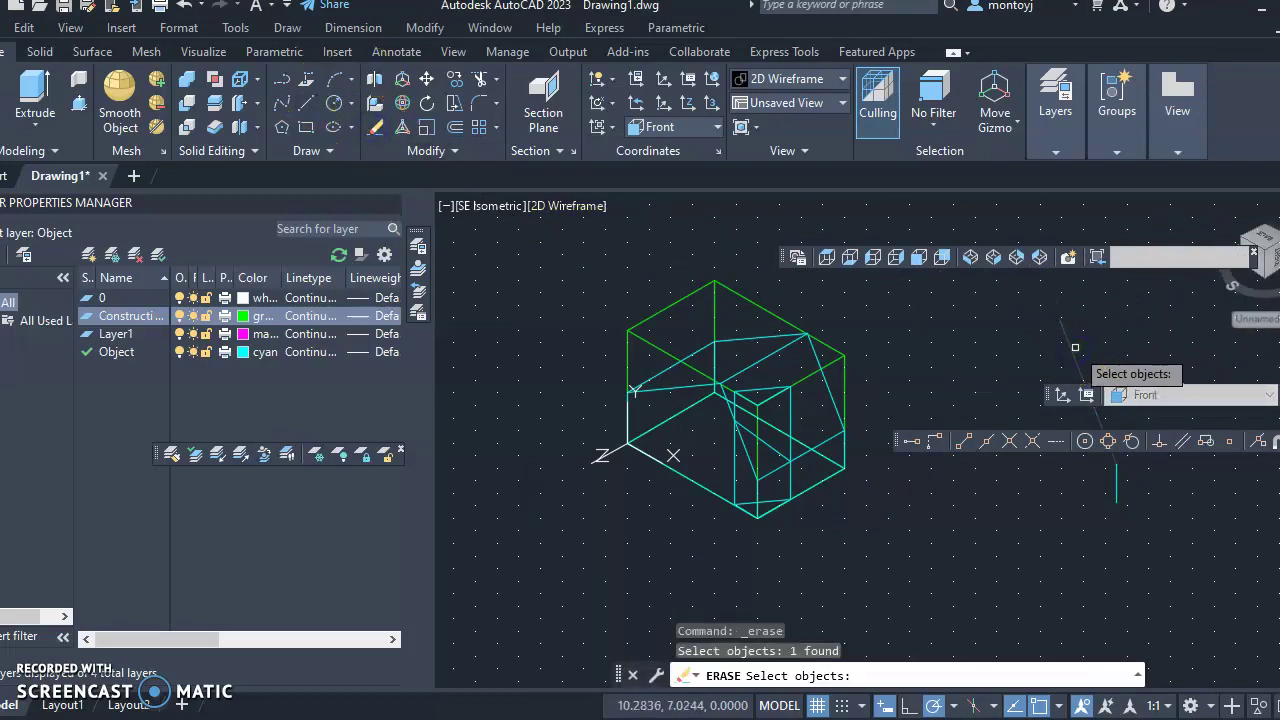
{"action": "right_click", "coordinate": [1081, 377]}
{"action": "right_click", "coordinate": [1113, 462]}
{"action": "left_click", "coordinate": [1110, 478]}
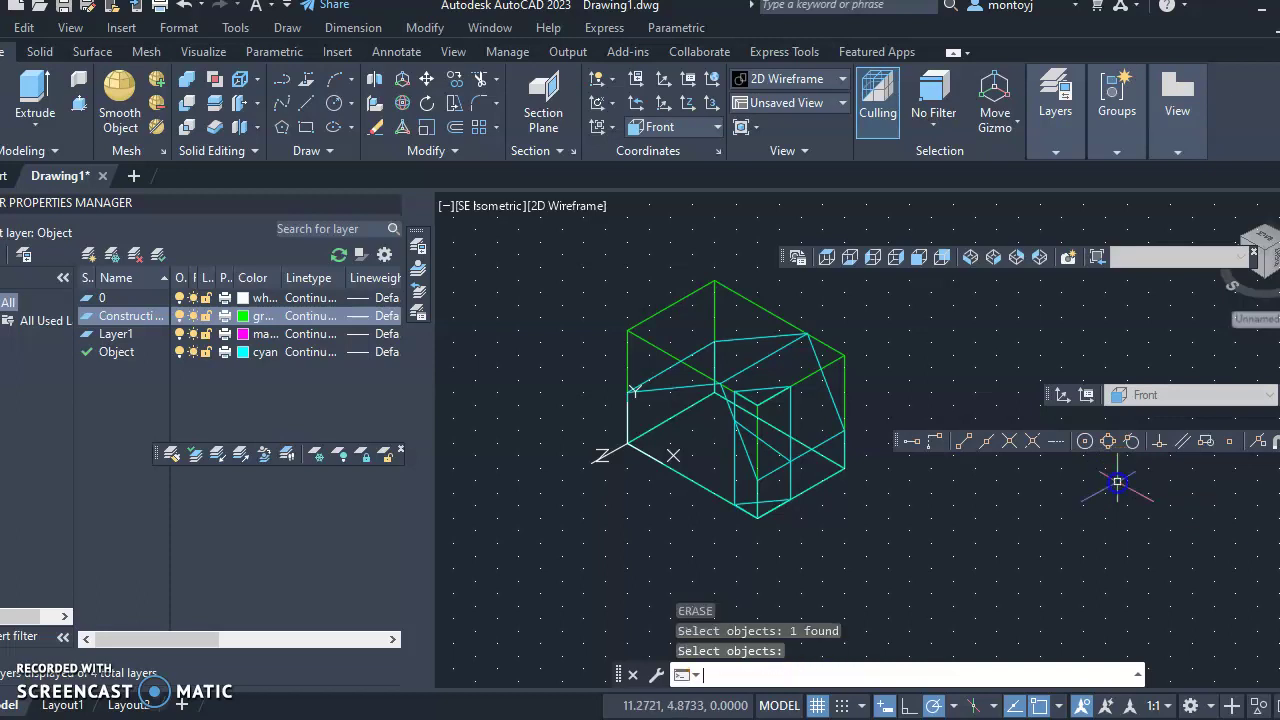
{"action": "right_click", "coordinate": [703, 543]}
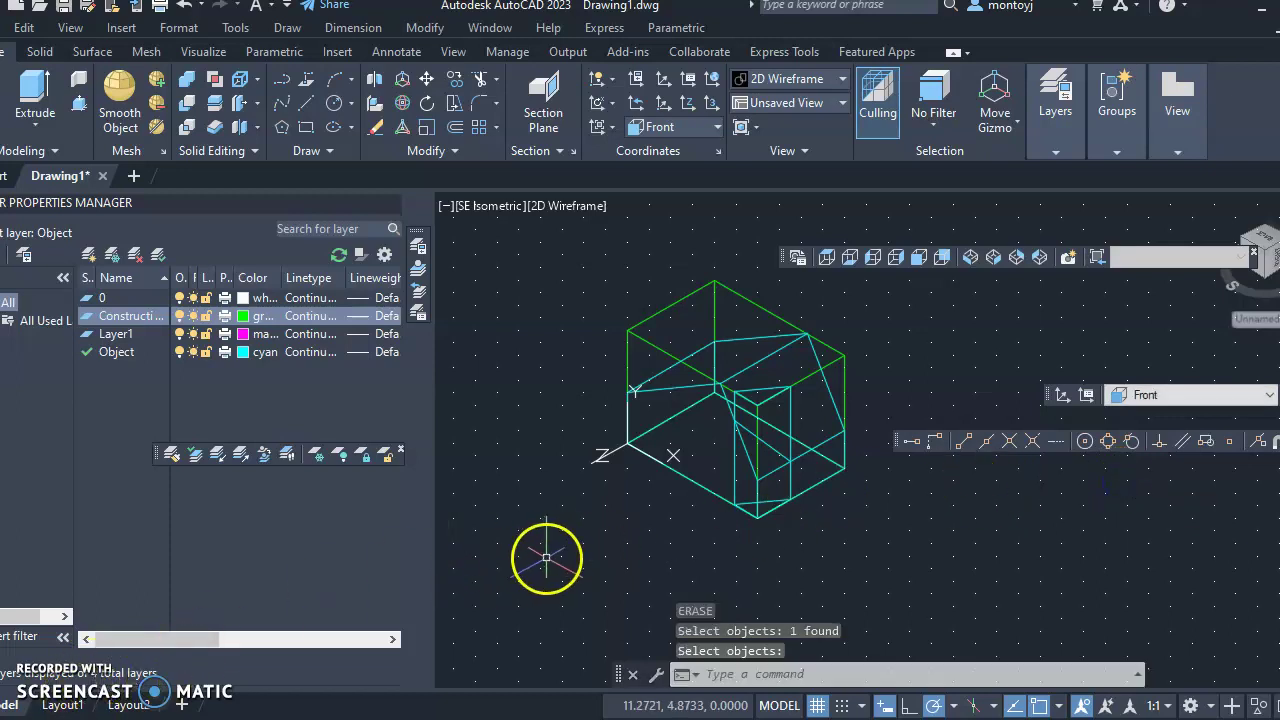
{"action": "scroll", "coordinate": [738, 520], "scroll_direction": "up", "scroll_amount": 5}
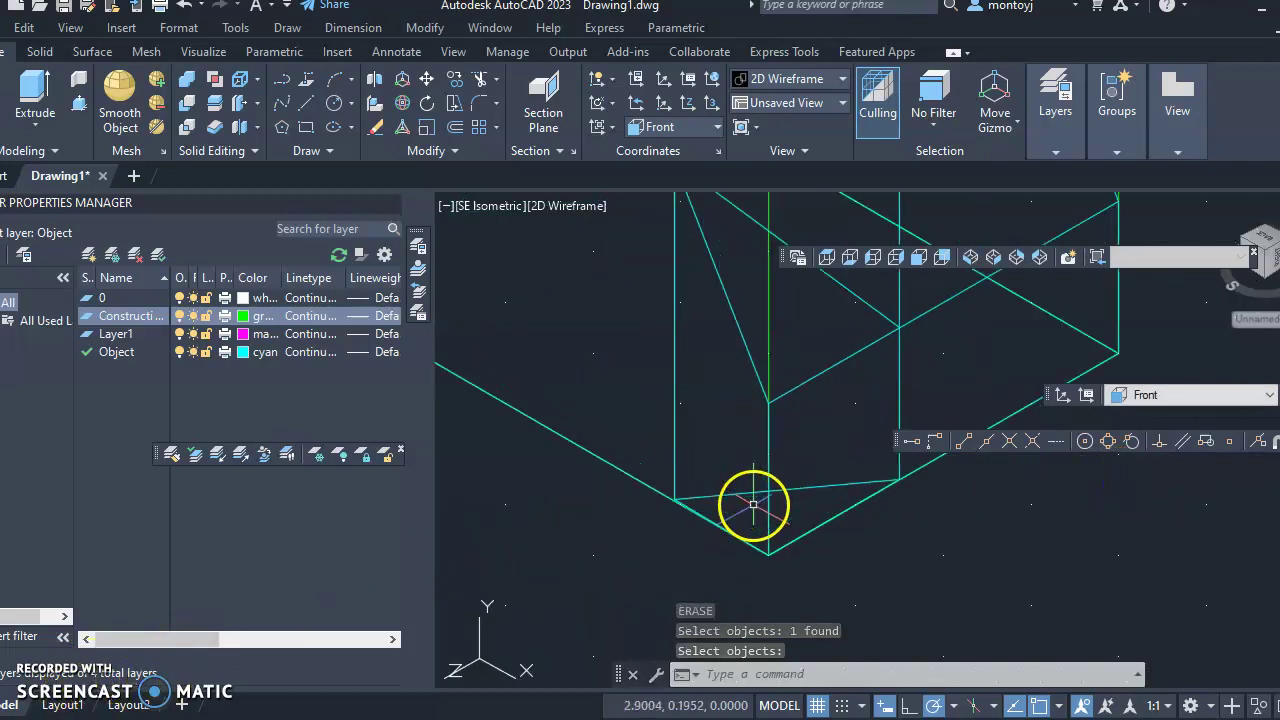
{"action": "right_click", "coordinate": [724, 553]}
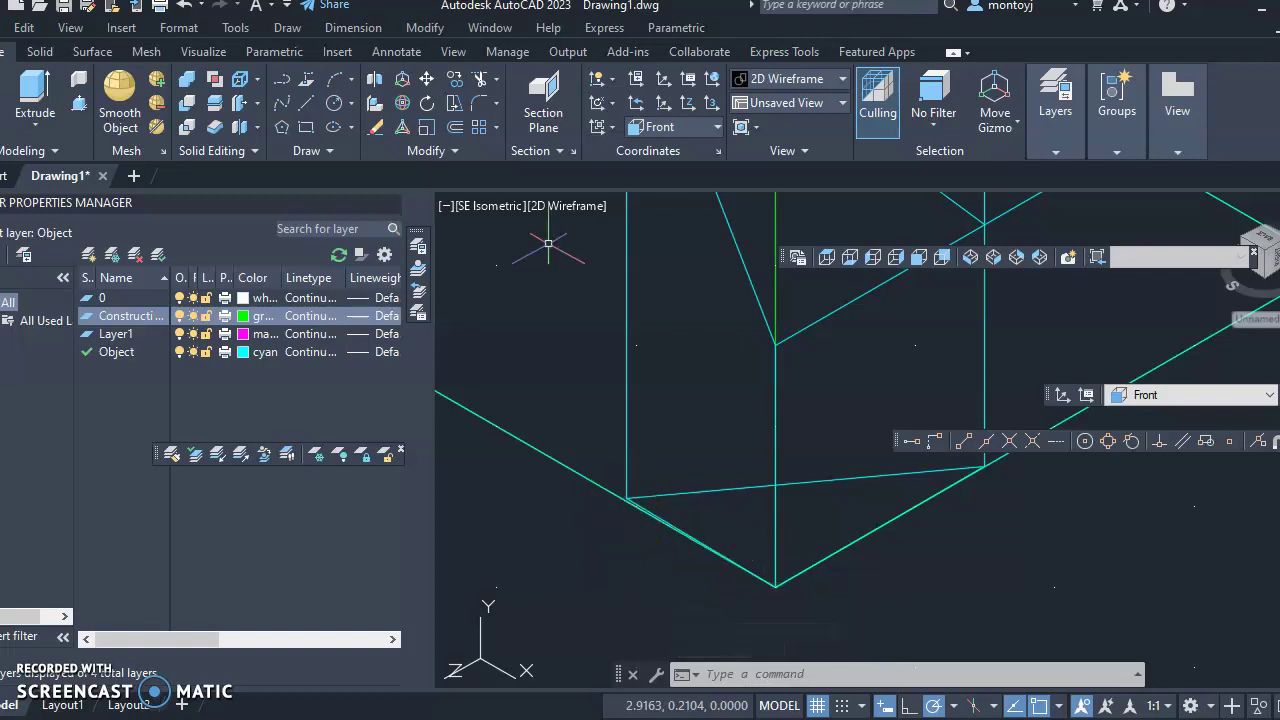
{"action": "left_click", "coordinate": [376, 127]}
{"action": "scroll", "coordinate": [646, 550], "scroll_direction": "up", "scroll_amount": 2}
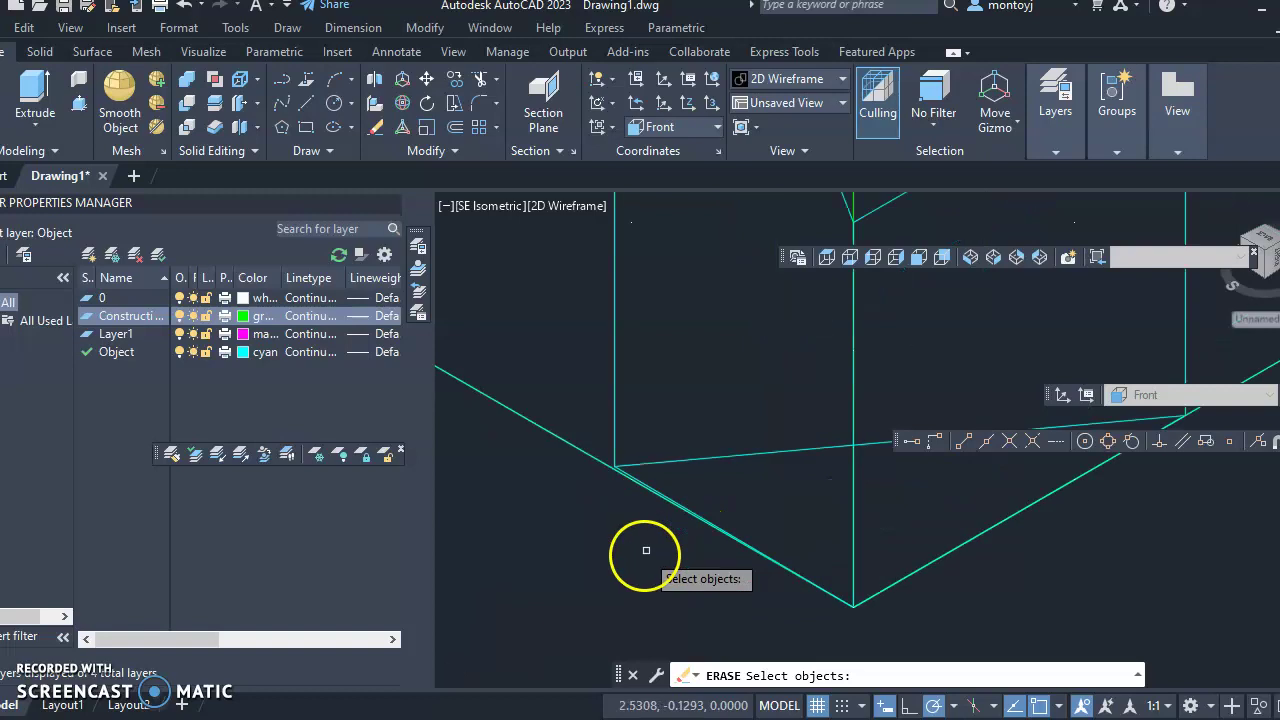
{"action": "scroll", "coordinate": [646, 550], "scroll_direction": "up", "scroll_amount": 3}
{"action": "scroll", "coordinate": [700, 435], "scroll_direction": "down", "scroll_amount": 3}
{"action": "scroll", "coordinate": [671, 371], "scroll_direction": "up", "scroll_amount": 3}
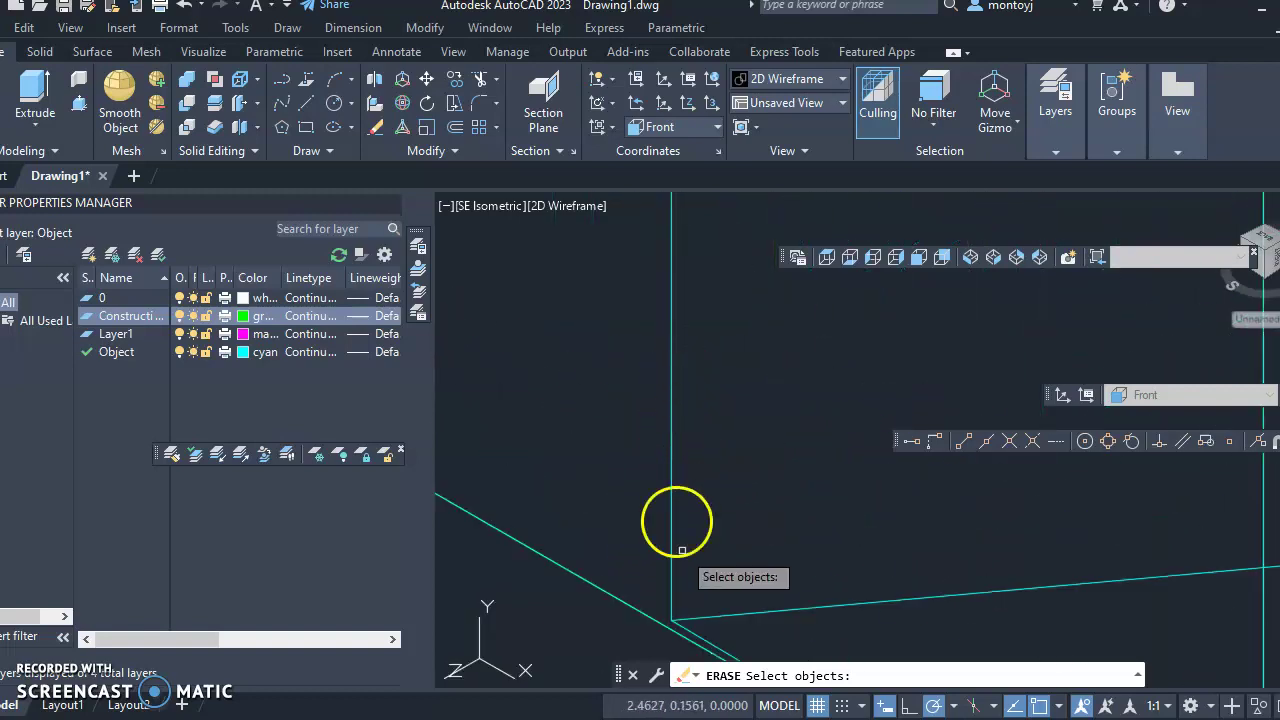
{"action": "scroll", "coordinate": [900, 560], "scroll_direction": "down", "scroll_amount": 2}
{"action": "scroll", "coordinate": [860, 620], "scroll_direction": "up", "scroll_amount": 3}
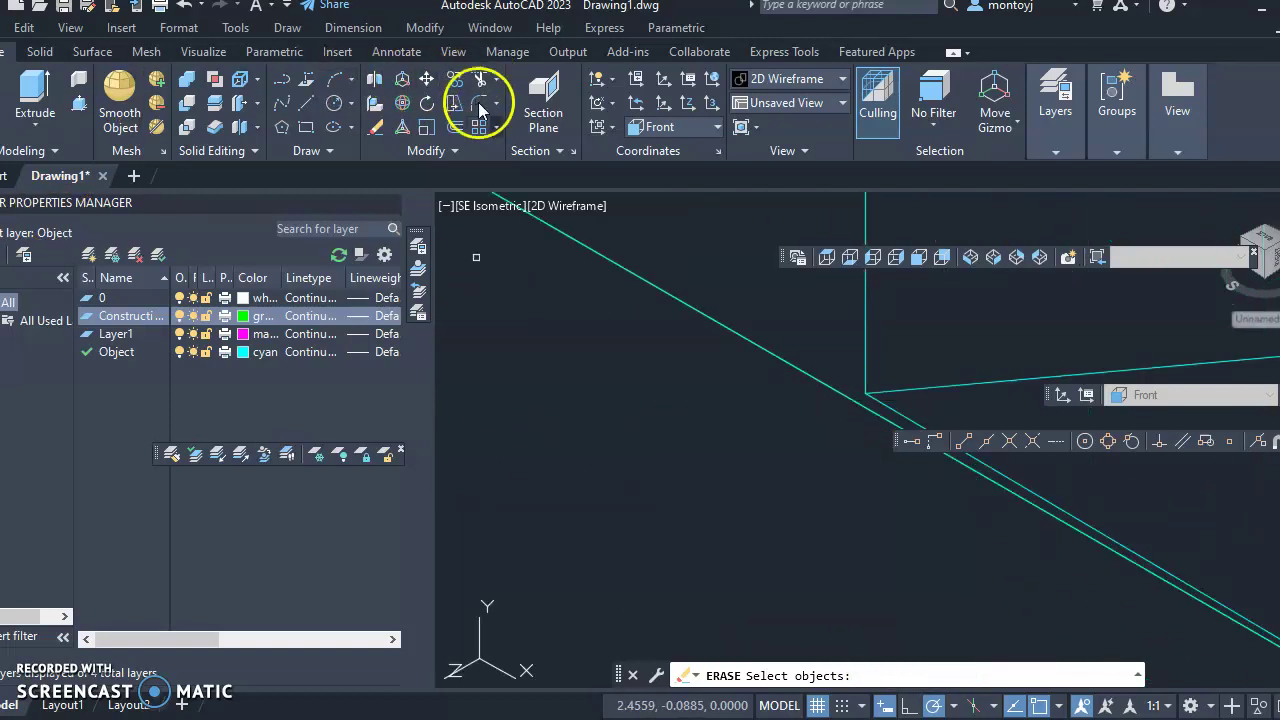
{"action": "left_click", "coordinate": [866, 371]}
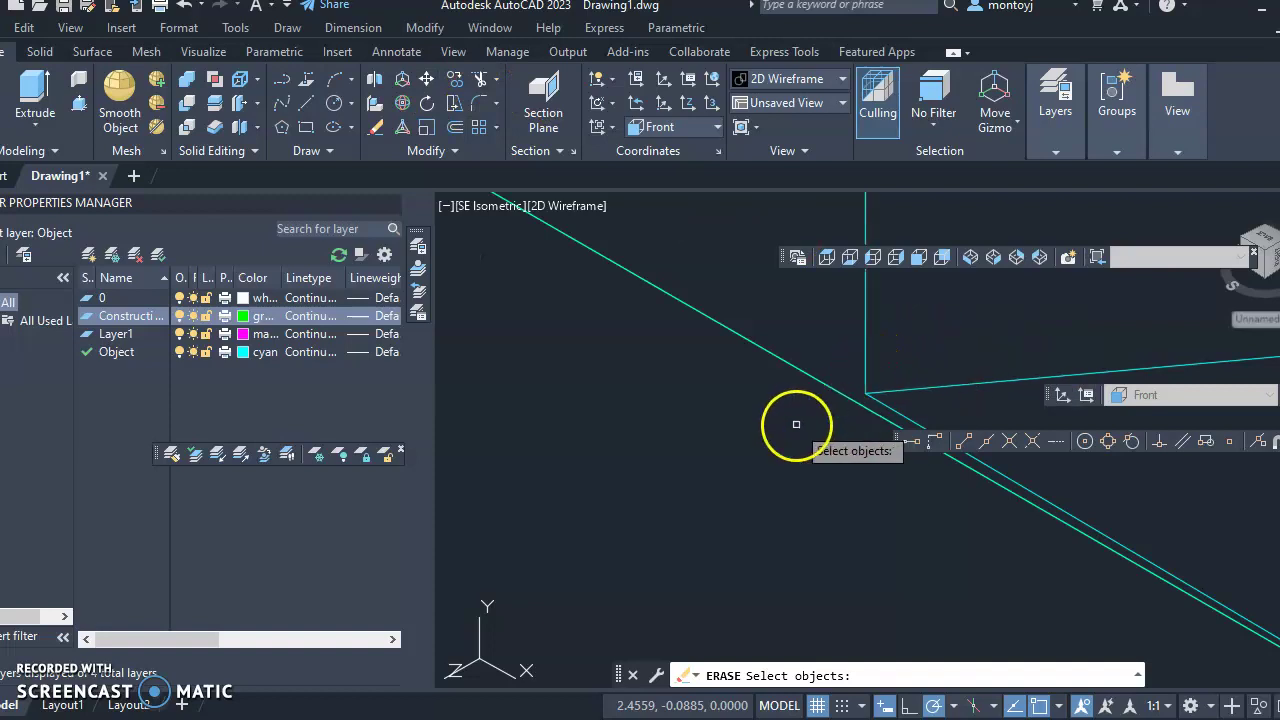
{"action": "key", "text": "Escape"}
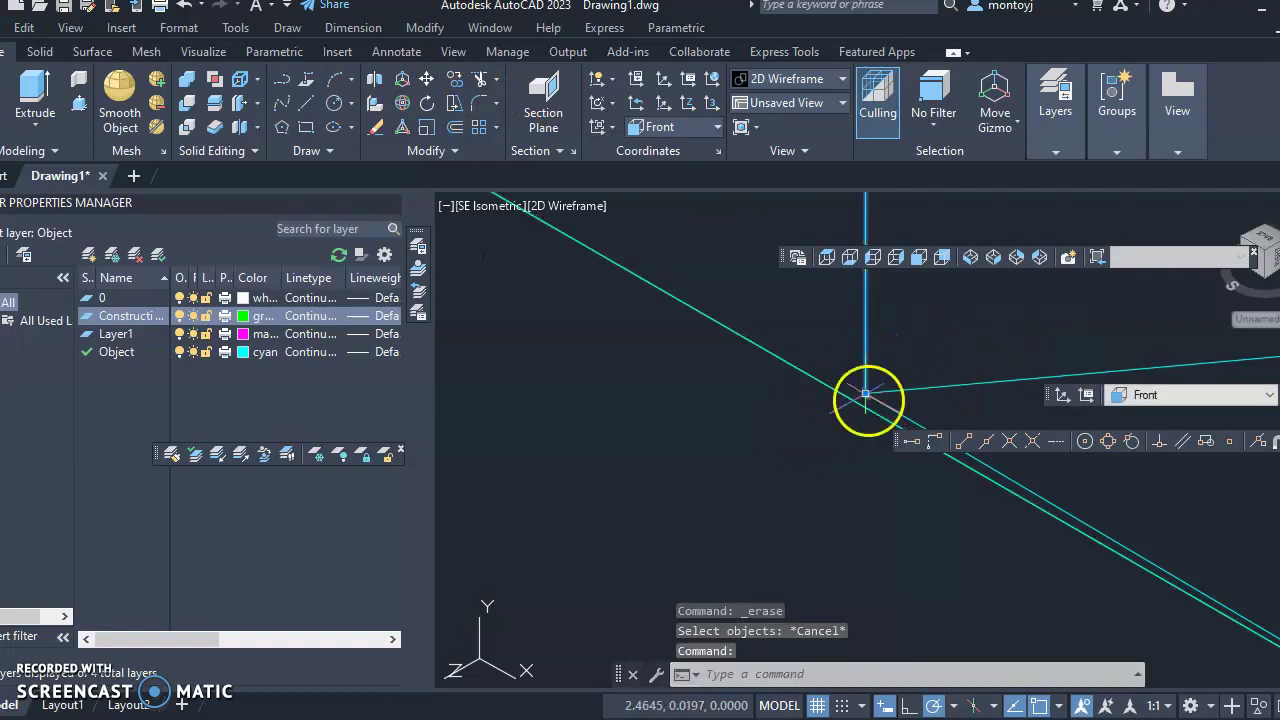
Step: Stretch the lower end of the corner cut's left vertical edge down onto the block's front bottom edge
{"action": "left_click", "coordinate": [866, 393]}
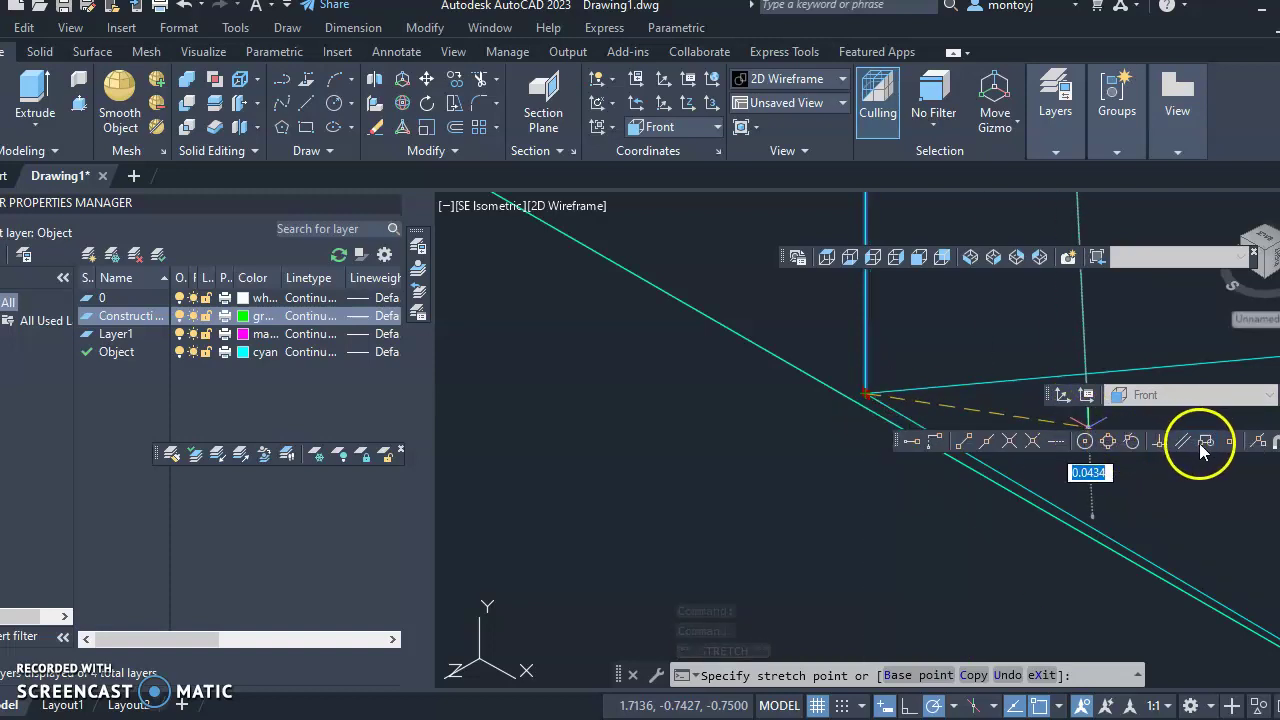
{"action": "left_click", "coordinate": [866, 405]}
{"action": "left_click", "coordinate": [866, 405]}
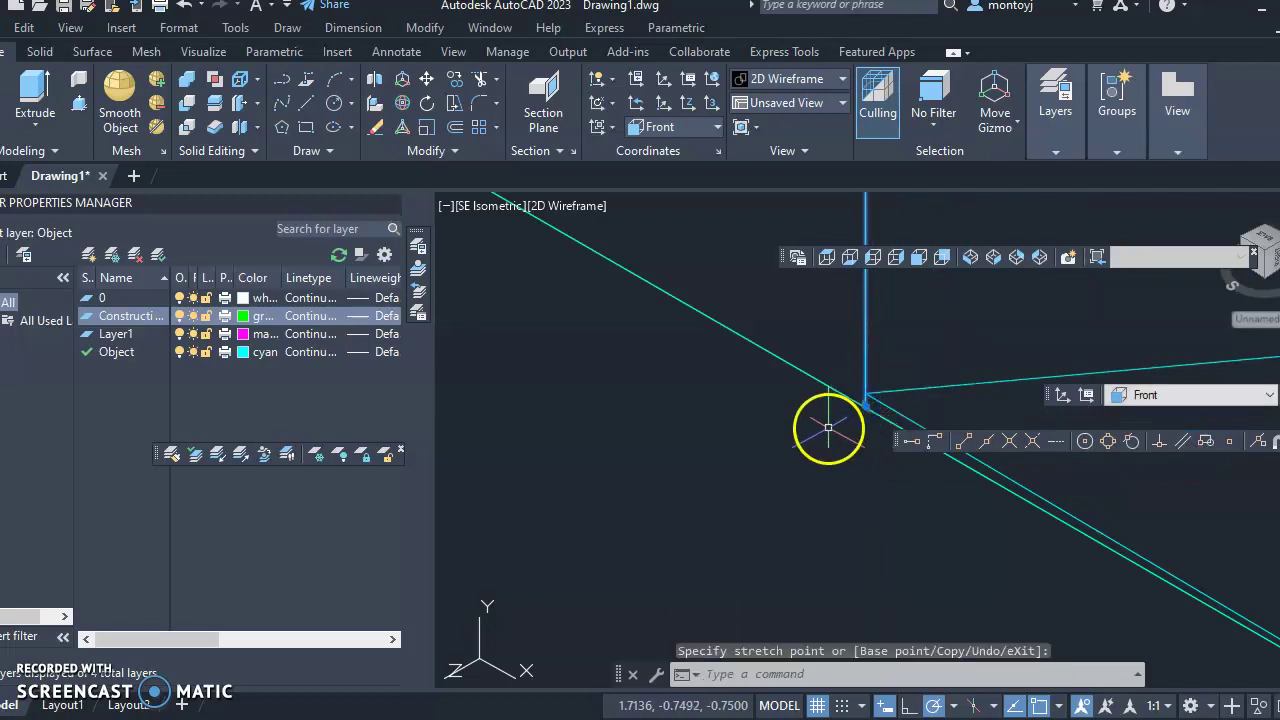
{"action": "key", "text": "Escape"}
Step: Stretch the left ends of the cut's bottom line and the adjoining short bottom segment to the vertical edge's new lower endpoint
{"action": "left_click", "coordinate": [914, 393]}
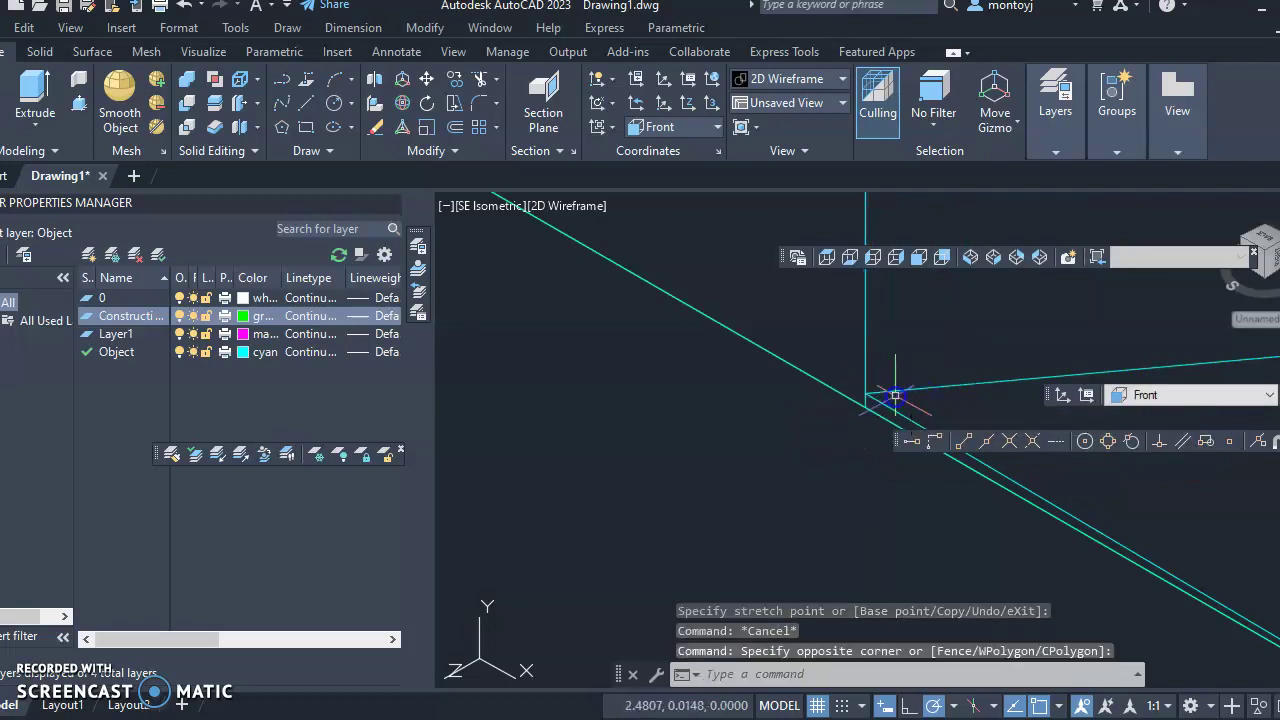
{"action": "left_click", "coordinate": [880, 390]}
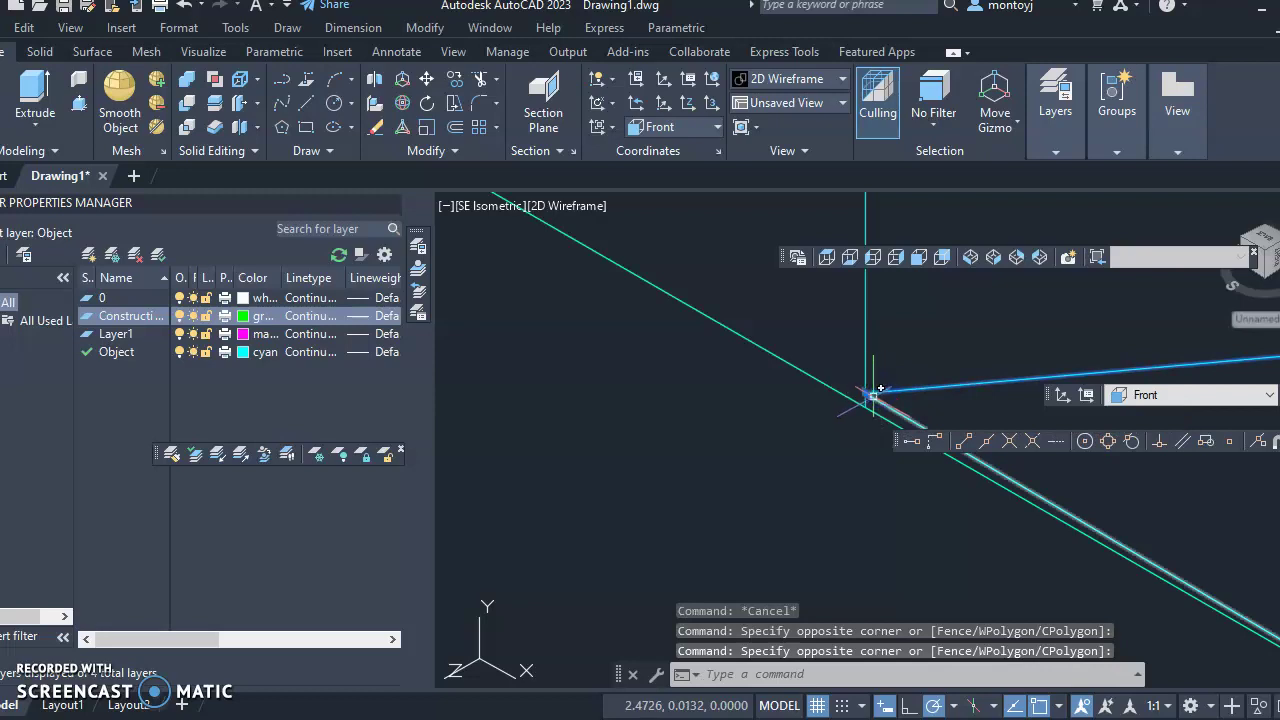
{"action": "left_click", "coordinate": [873, 394]}
{"action": "left_click", "coordinate": [866, 405]}
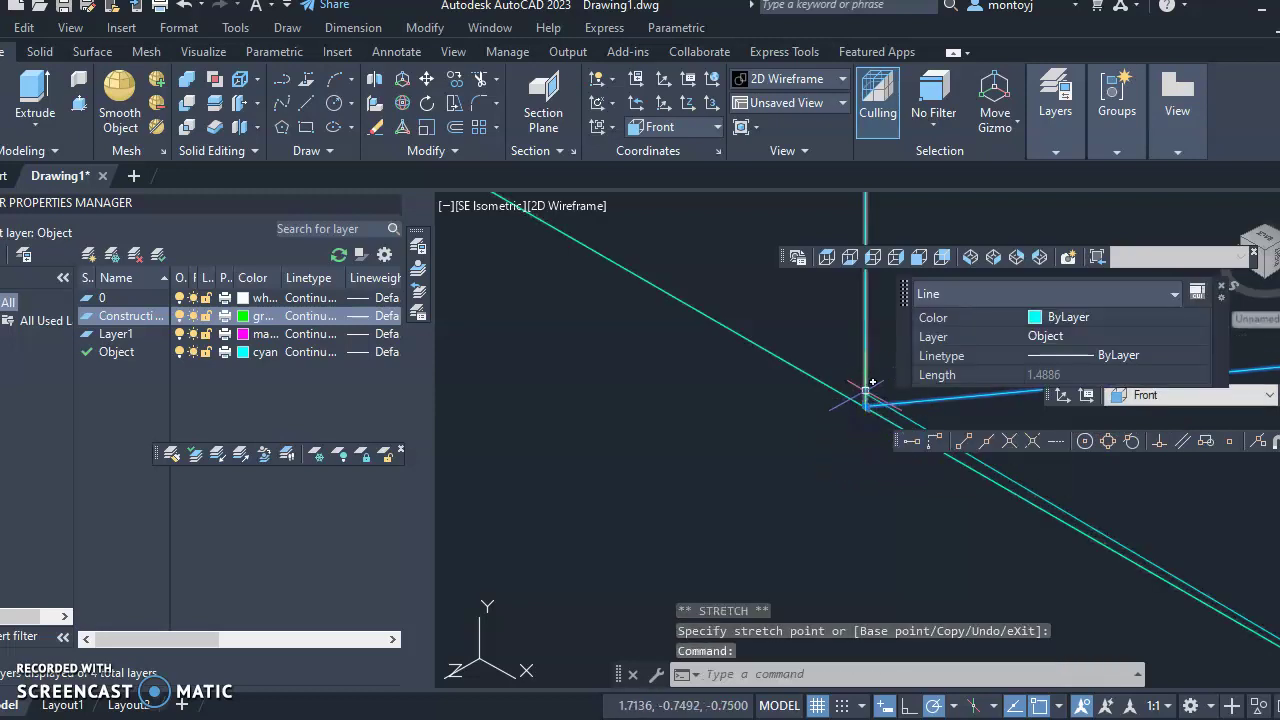
{"action": "left_click", "coordinate": [865, 395]}
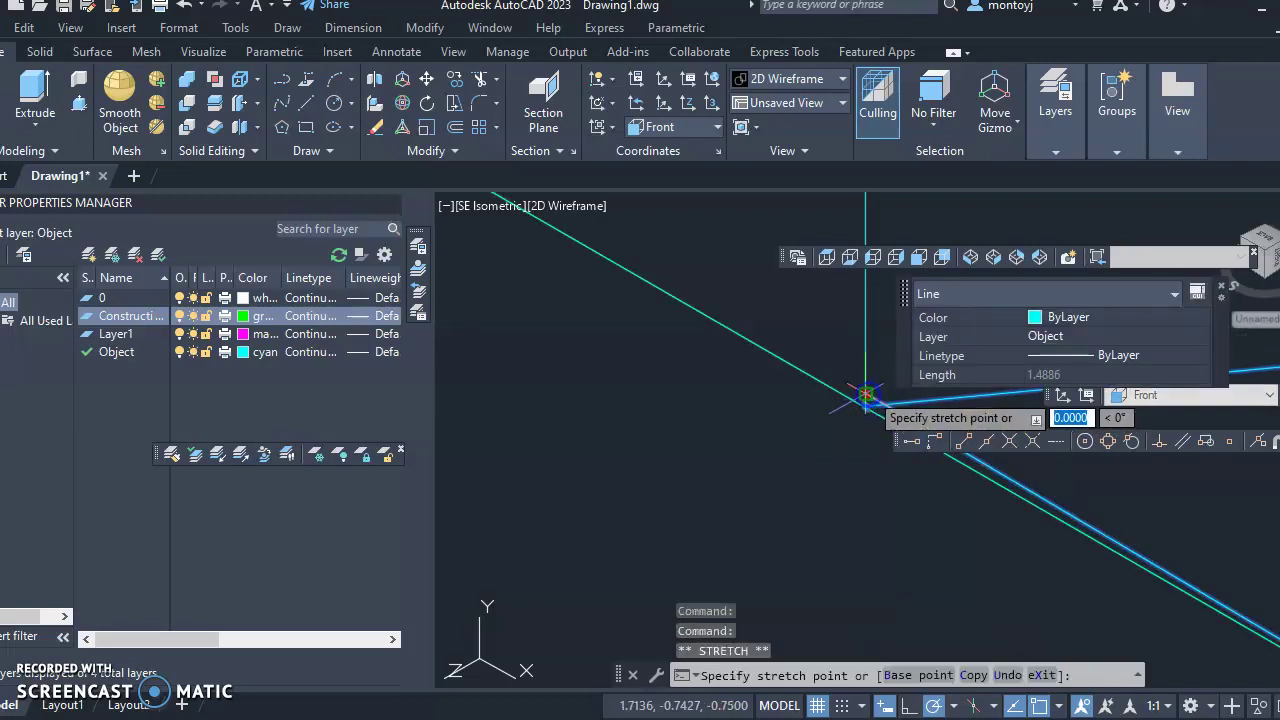
{"action": "key", "text": "Escape"}
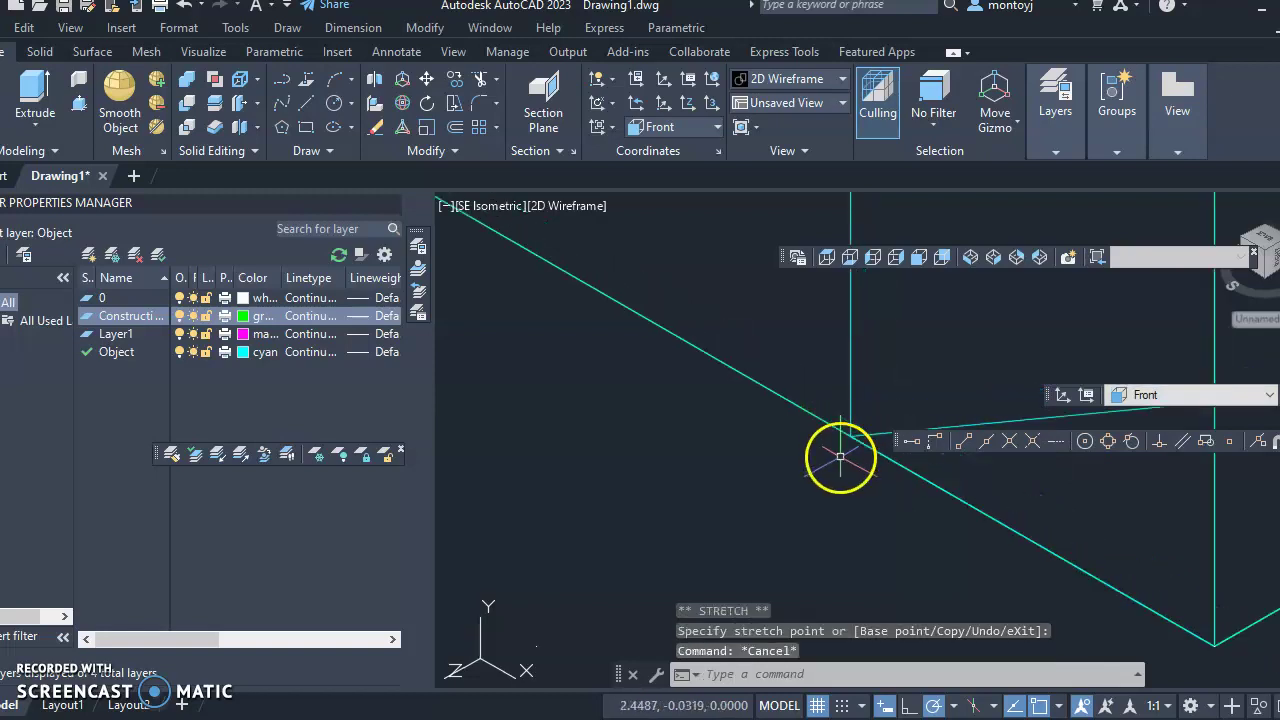
Step: Try to trim the two bottom edge segments between the corner cut and the block's front corner
{"action": "scroll", "coordinate": [1066, 493], "scroll_direction": "down", "scroll_amount": 1}
{"action": "scroll", "coordinate": [1158, 535], "scroll_direction": "up", "scroll_amount": 1}
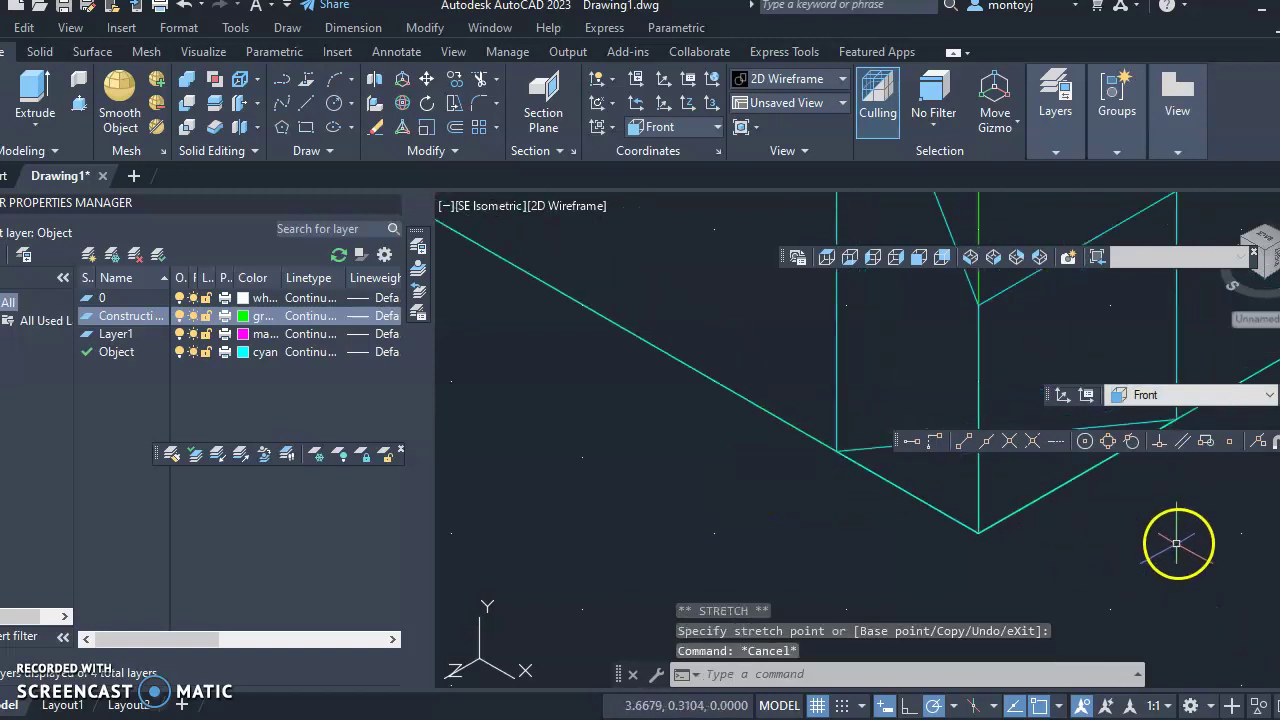
{"action": "scroll", "coordinate": [1165, 536], "scroll_direction": "down", "scroll_amount": 4}
{"action": "scroll", "coordinate": [1194, 543], "scroll_direction": "up", "scroll_amount": 2}
{"action": "middle_click_drag", "start_coordinate": [1177, 550], "coordinate": [1150, 556]}
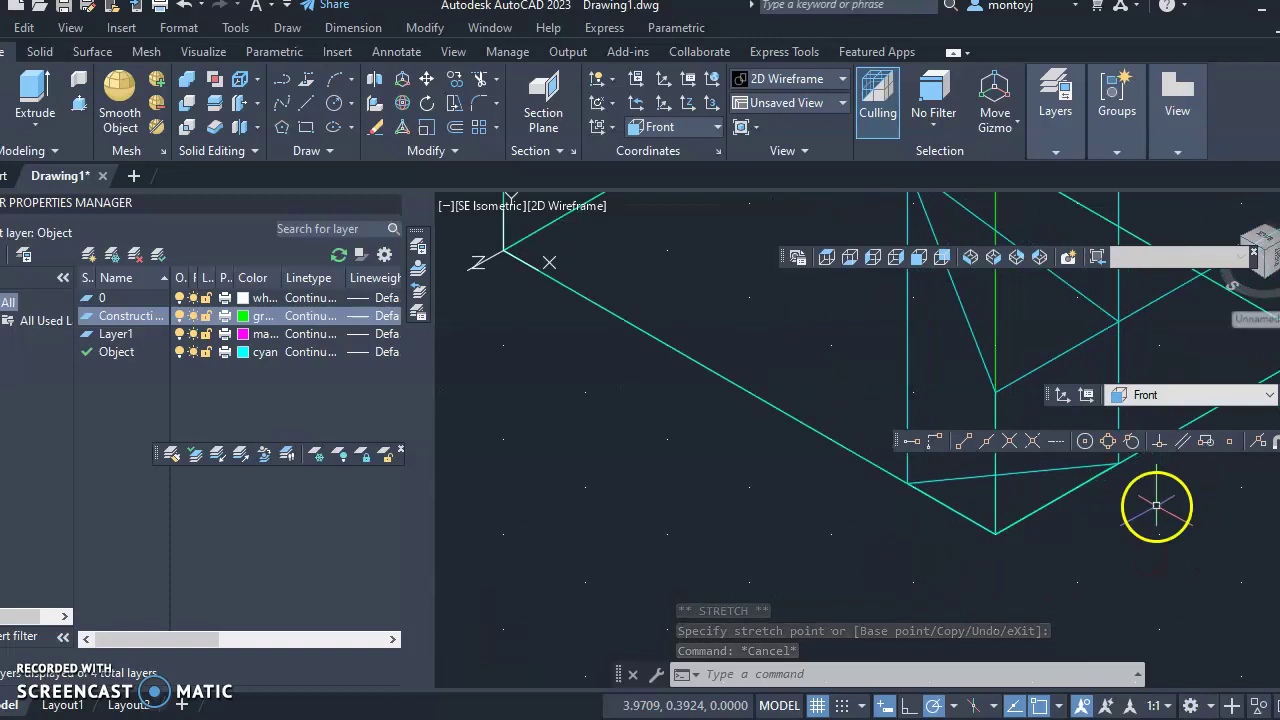
{"action": "scroll", "coordinate": [1157, 470], "scroll_direction": "up", "scroll_amount": 2}
{"action": "scroll", "coordinate": [1063, 357], "scroll_direction": "up", "scroll_amount": 2}
{"action": "scroll", "coordinate": [908, 395], "scroll_direction": "down", "scroll_amount": 2}
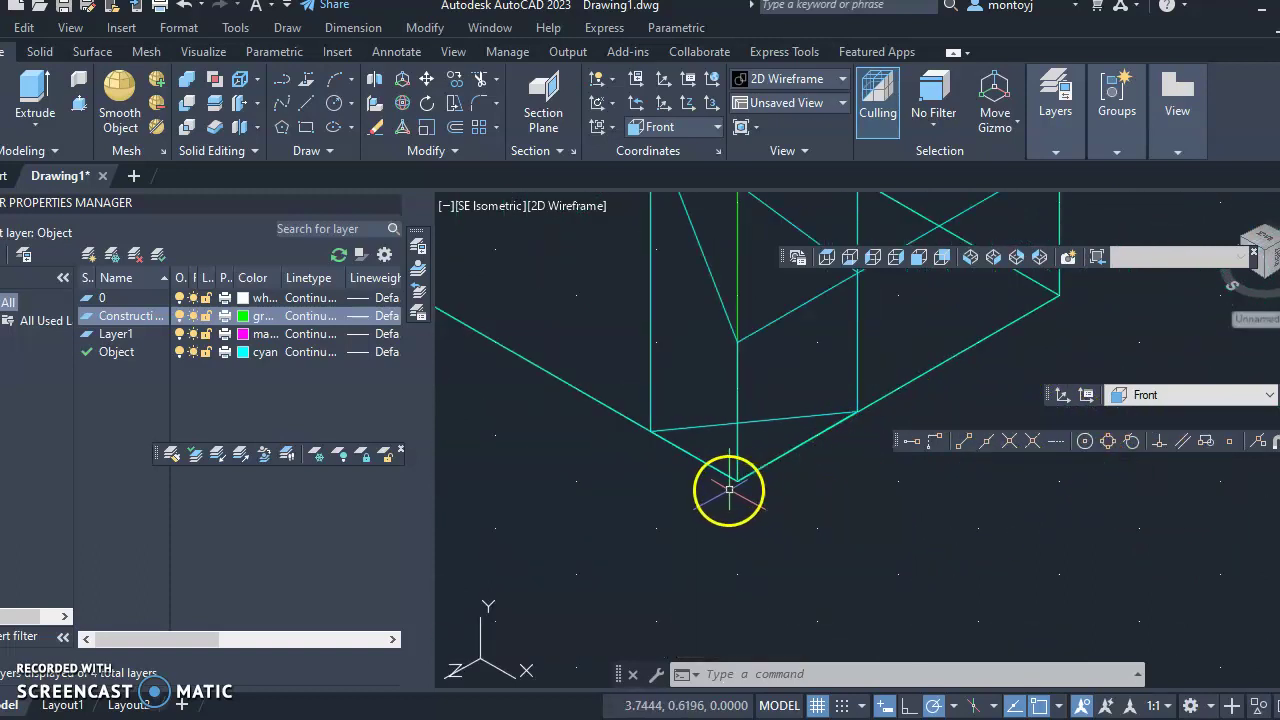
{"action": "left_click", "coordinate": [479, 86]}
{"action": "left_click", "coordinate": [684, 449]}
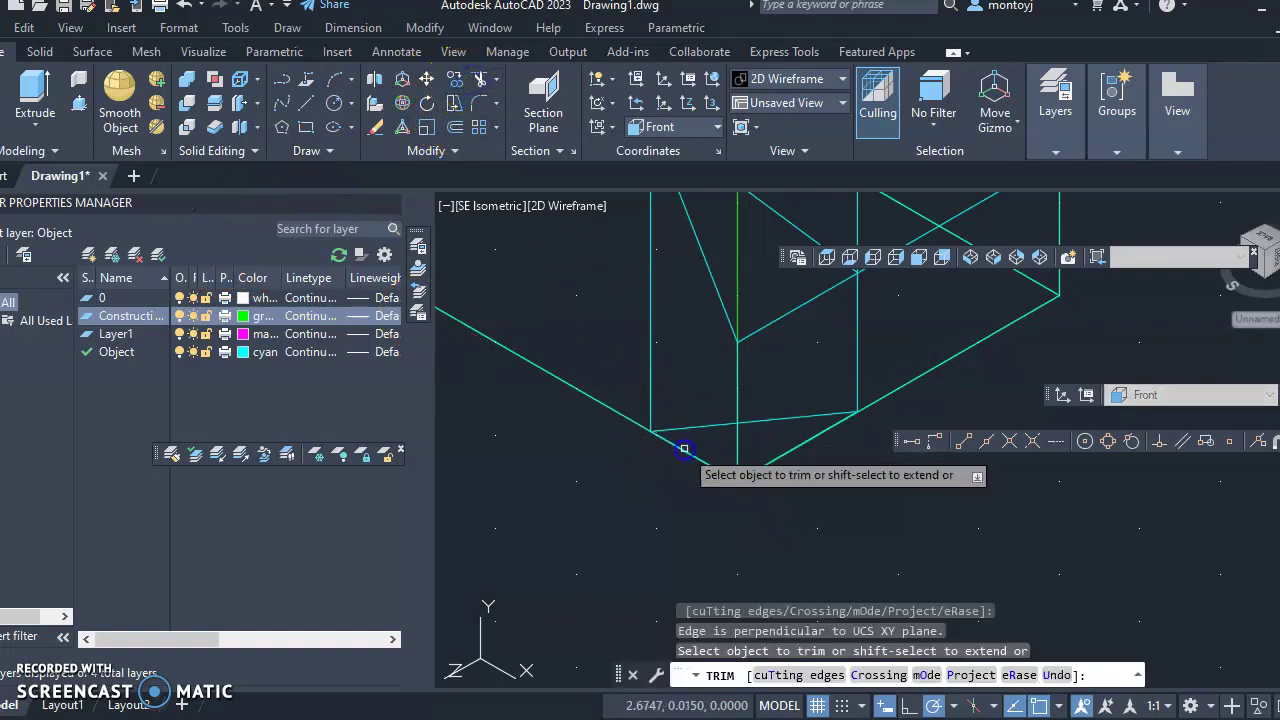
{"action": "left_click", "coordinate": [785, 452]}
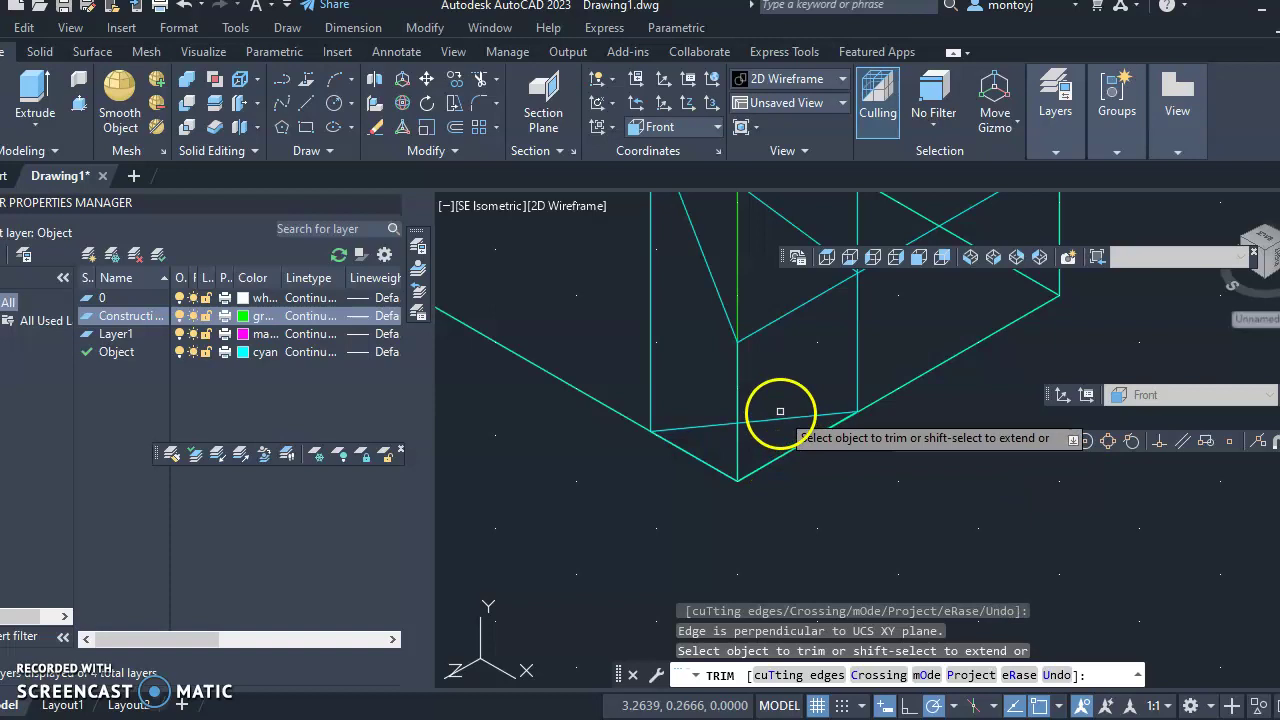
{"action": "key", "text": "Escape"}
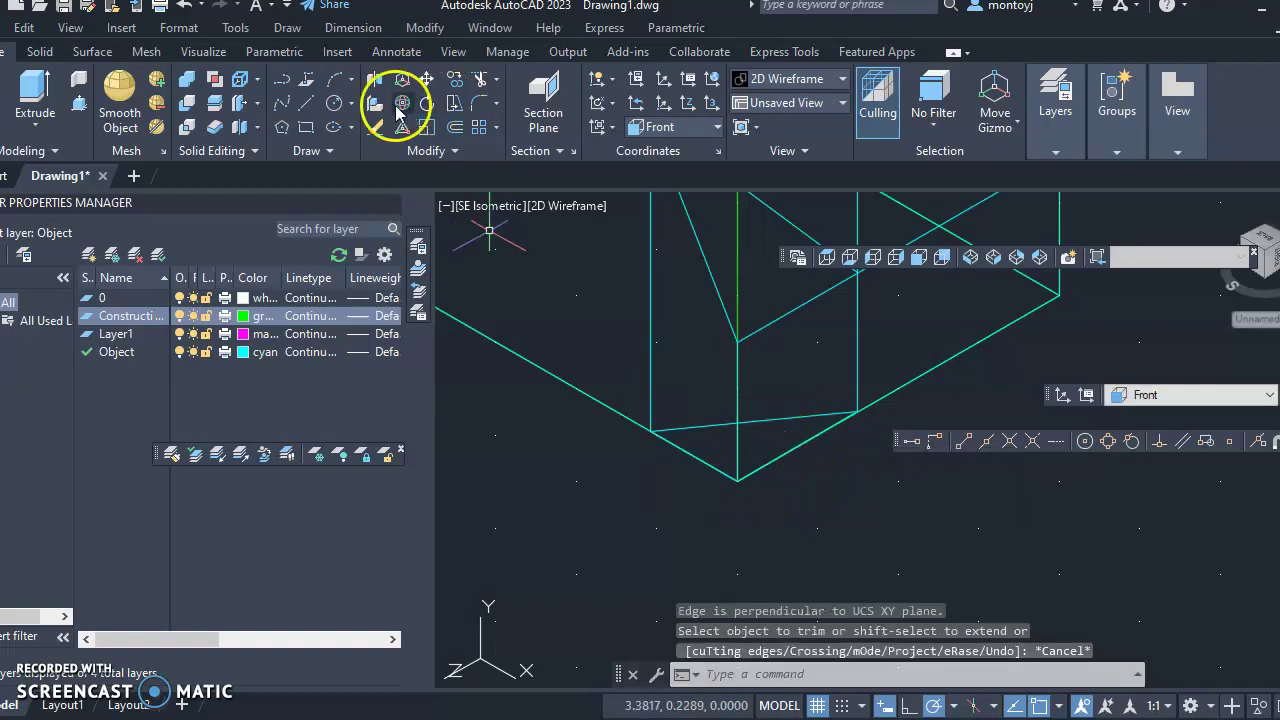
{"action": "left_click", "coordinate": [376, 129]}
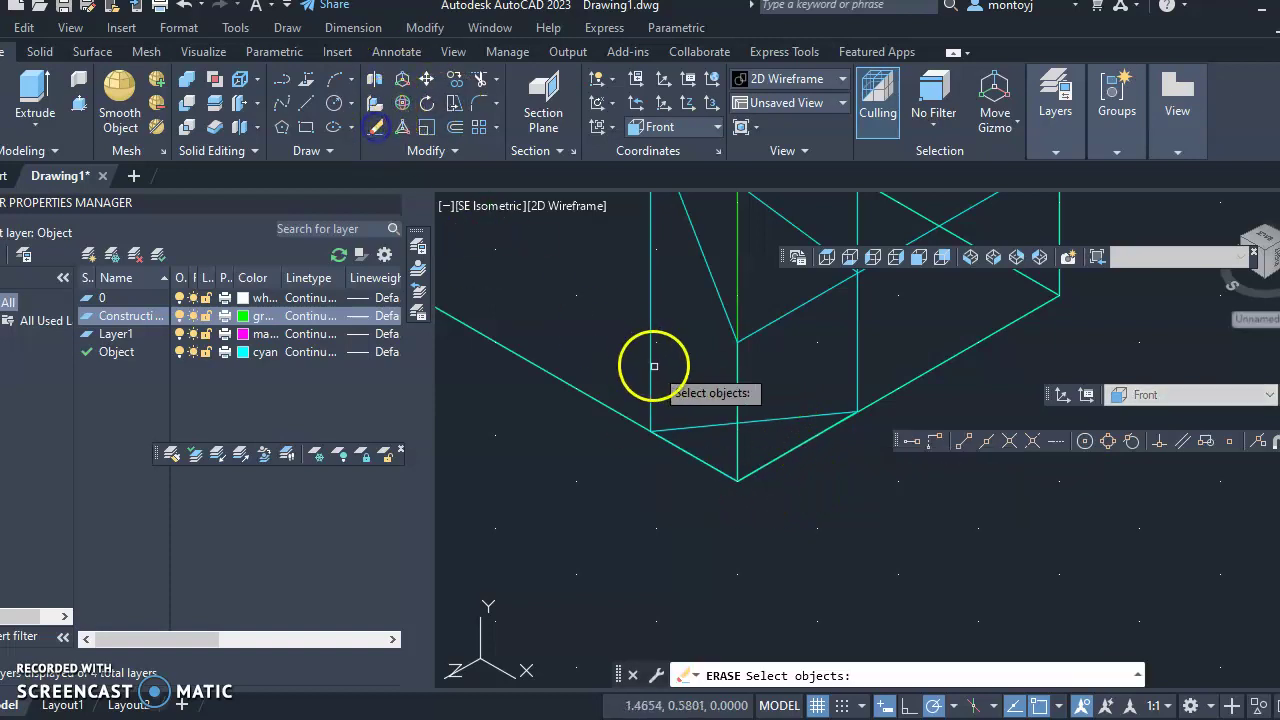
{"action": "left_click", "coordinate": [680, 448]}
{"action": "left_click", "coordinate": [704, 458]}
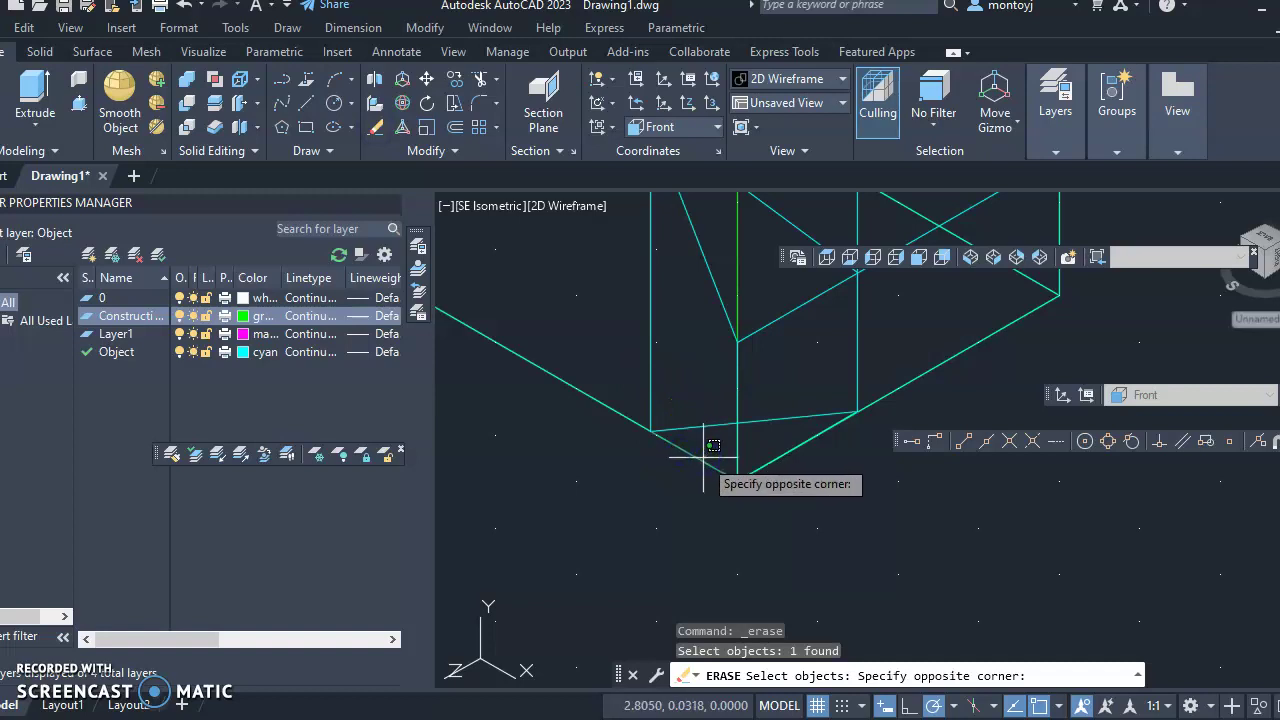
{"action": "key", "text": "Escape"}
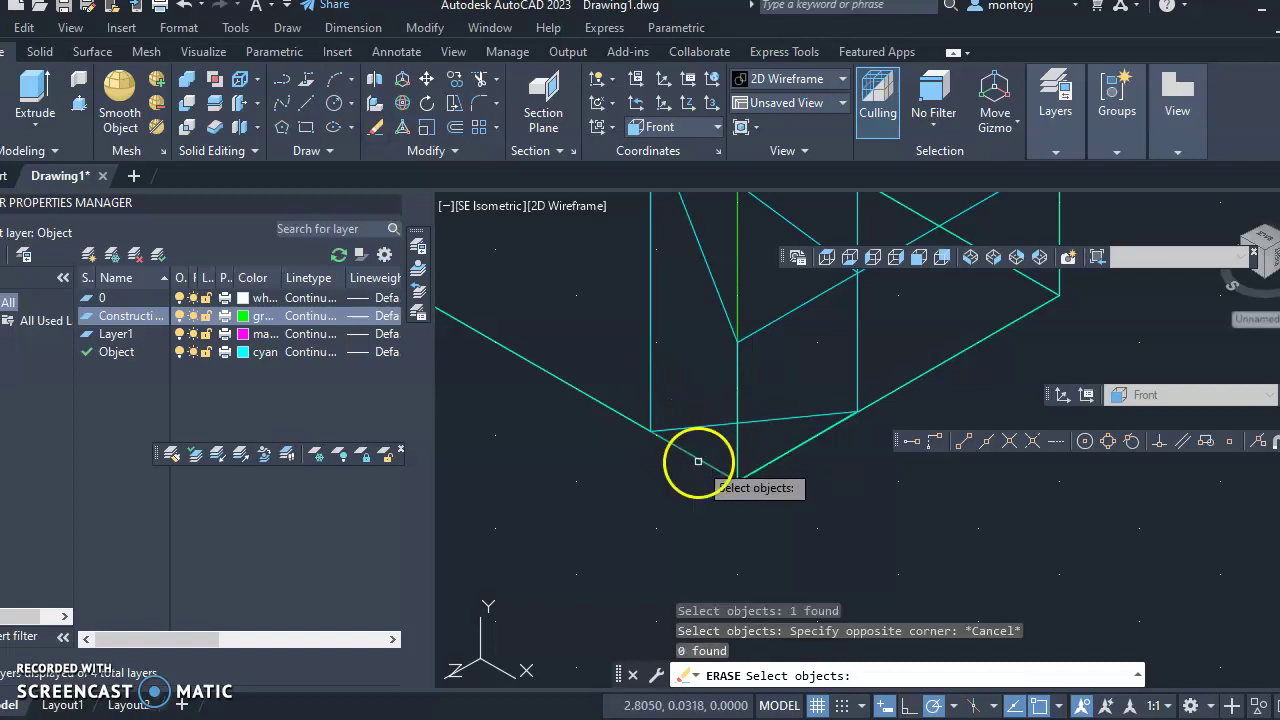
Step: Freeze the Construction layer to hide the green construction box
{"action": "left_click", "coordinate": [181, 318]}
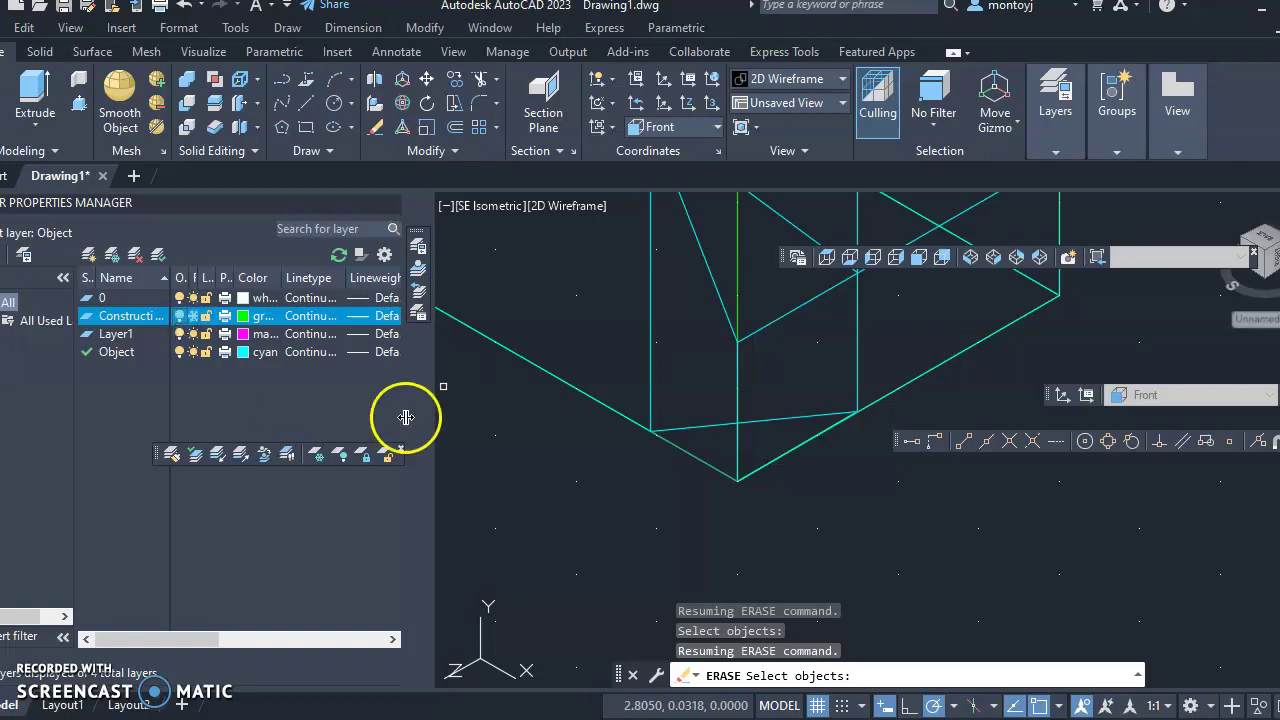
{"action": "left_click", "coordinate": [608, 457]}
{"action": "key", "text": "Escape"}
{"action": "scroll", "coordinate": [717, 463], "scroll_direction": "up", "scroll_amount": 2}
{"action": "scroll", "coordinate": [717, 463], "scroll_direction": "up", "scroll_amount": 2}
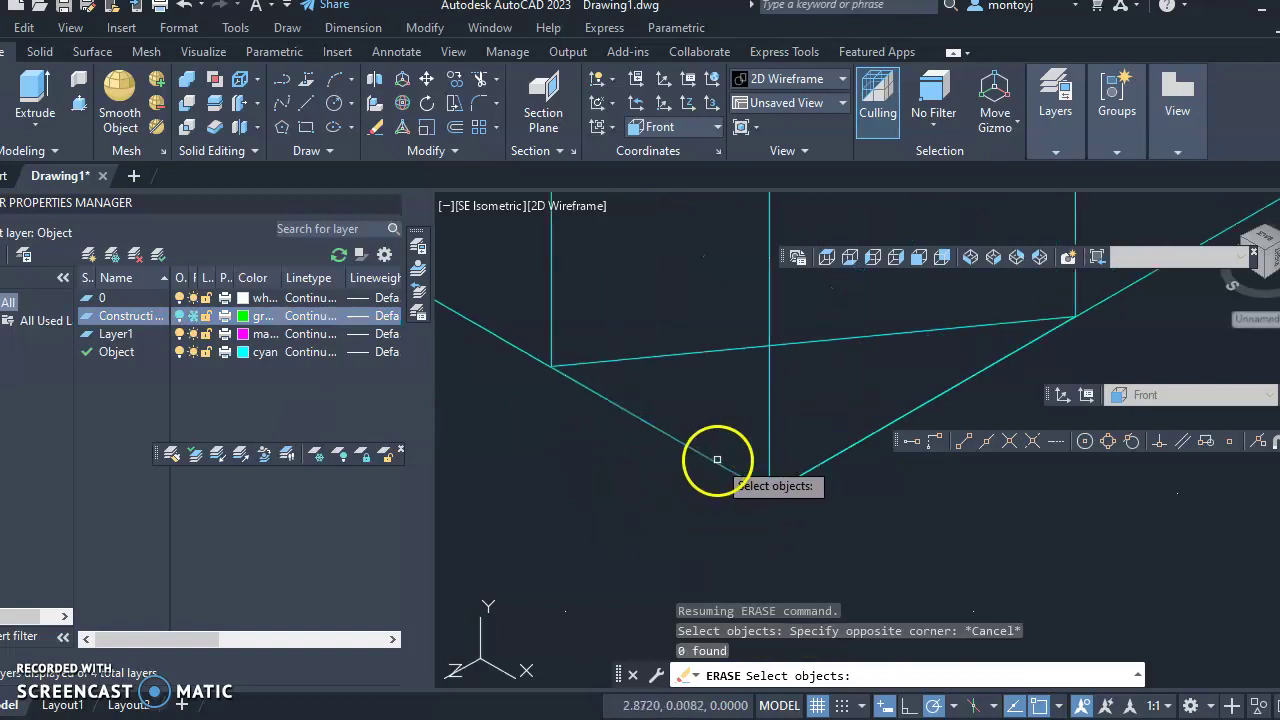
{"action": "left_click", "coordinate": [376, 136]}
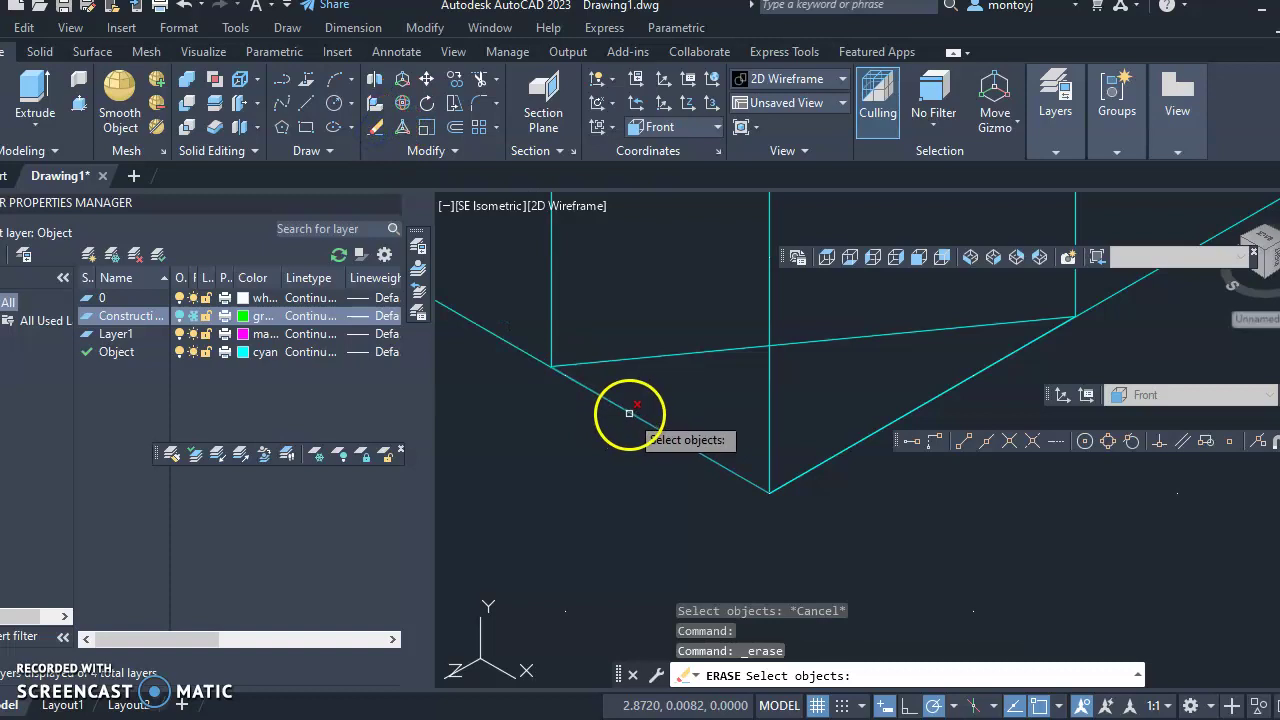
{"action": "left_click", "coordinate": [628, 413]}
{"action": "left_click", "coordinate": [629, 413]}
{"action": "double_click", "coordinate": [633, 412]}
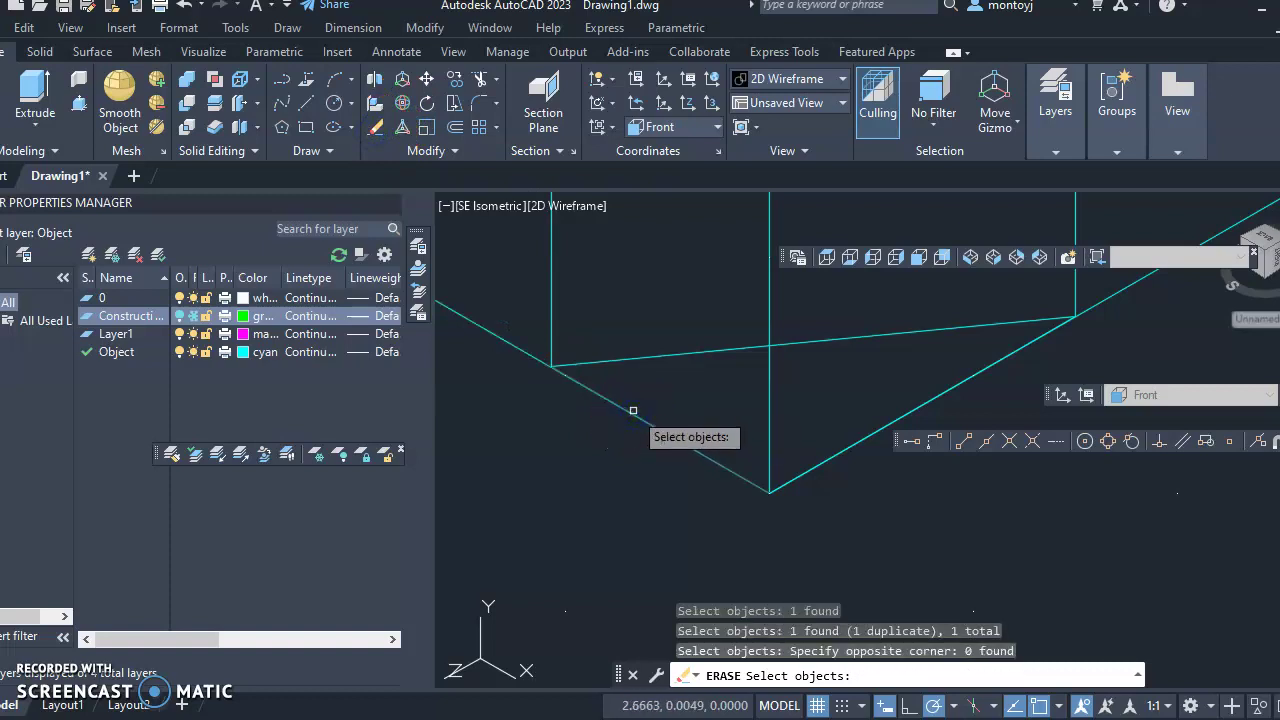
{"action": "left_click", "coordinate": [768, 442]}
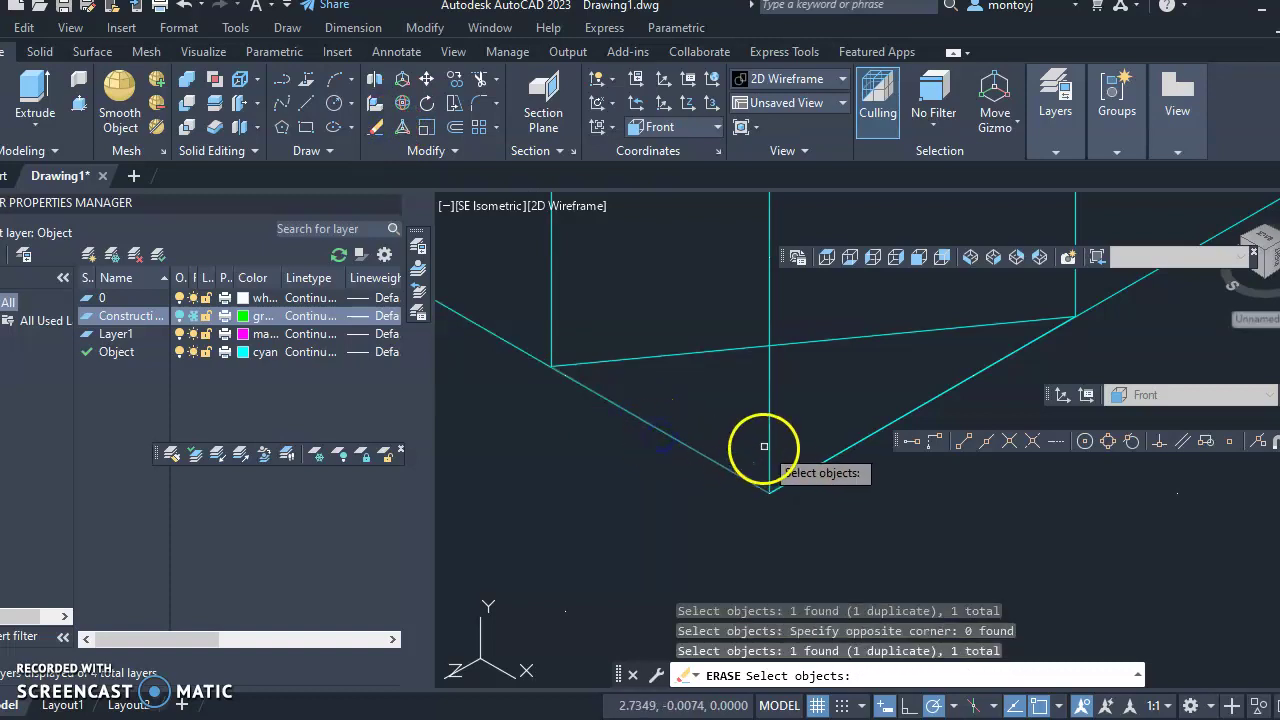
{"action": "scroll", "coordinate": [749, 467], "scroll_direction": "down", "scroll_amount": 4}
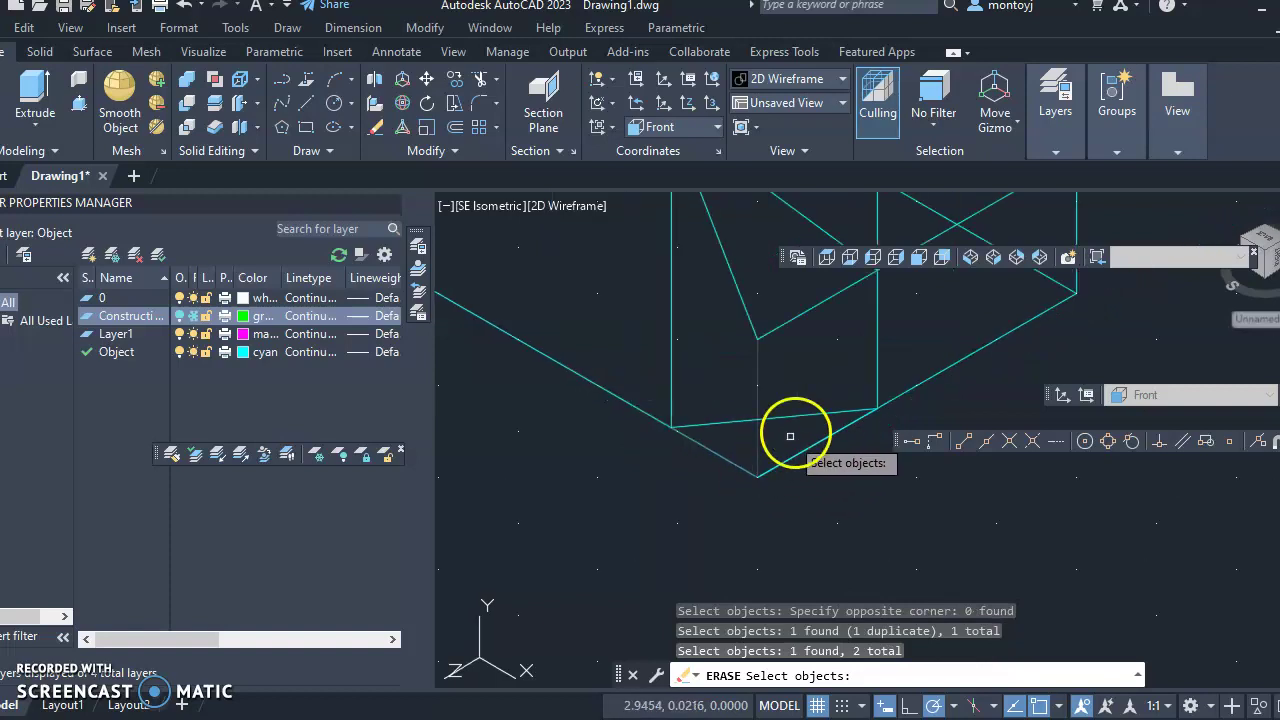
{"action": "left_click", "coordinate": [805, 448]}
{"action": "left_click", "coordinate": [800, 455]}
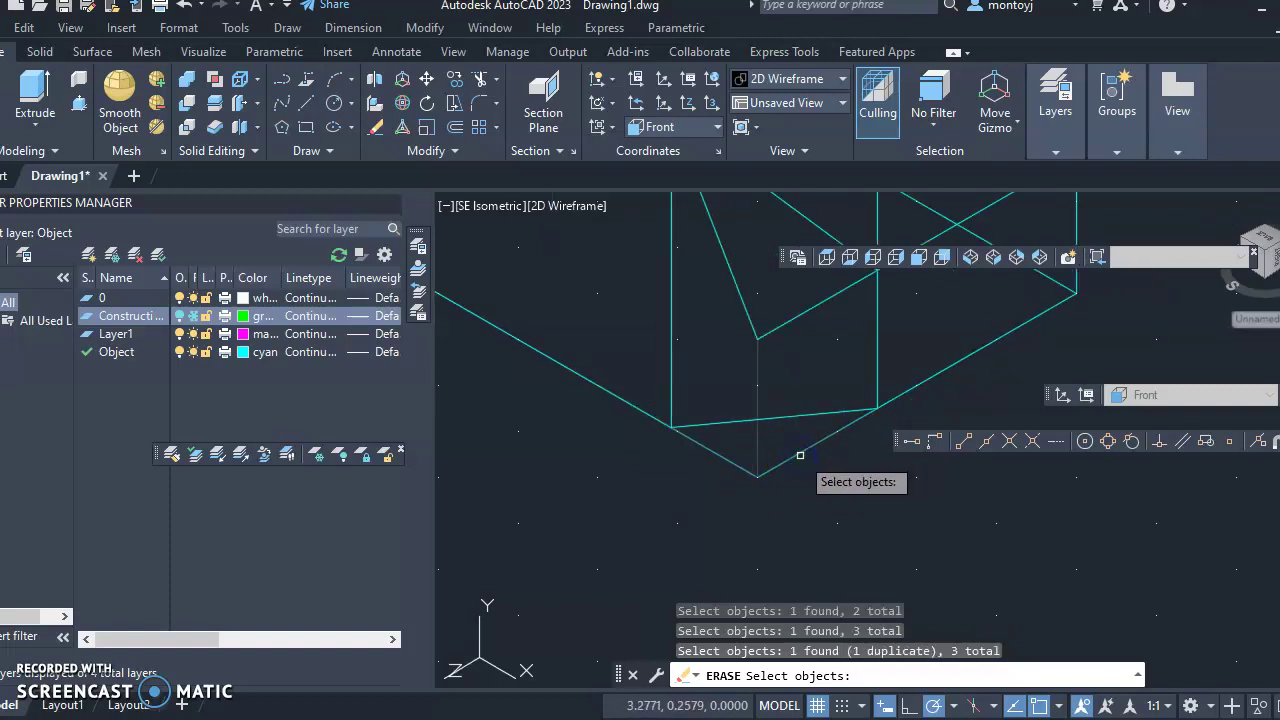
{"action": "left_click", "coordinate": [806, 468]}
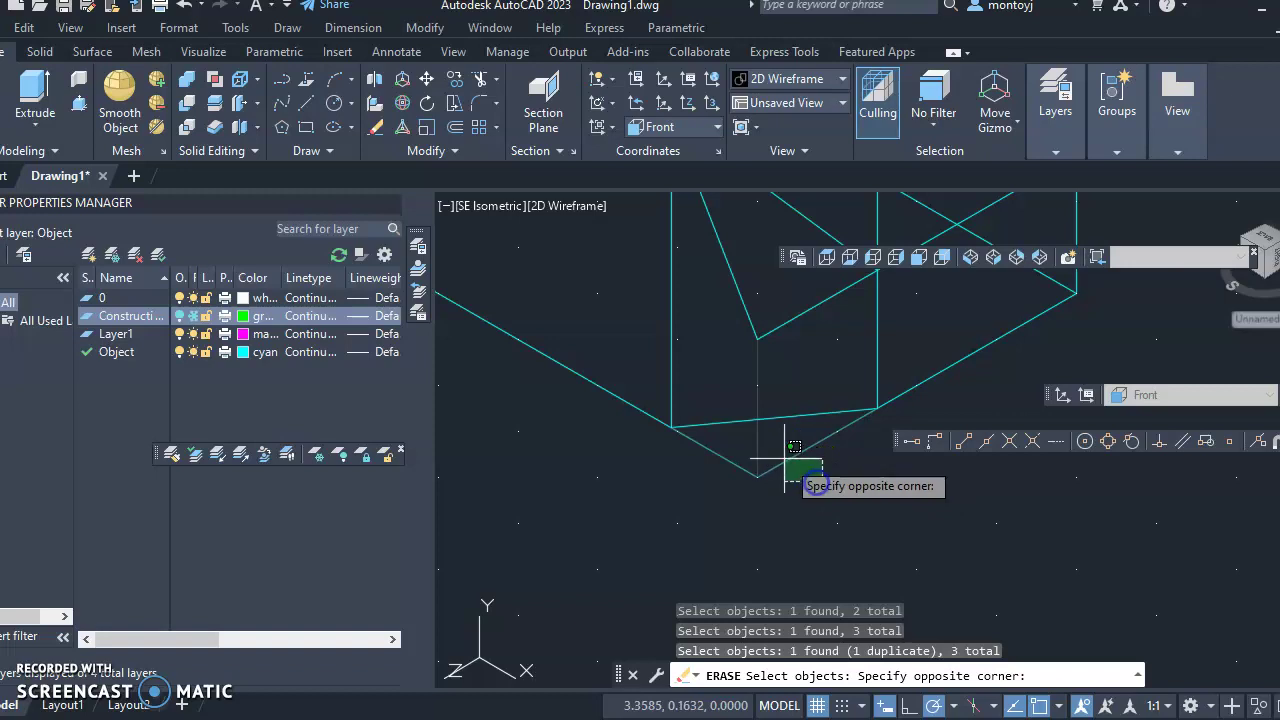
{"action": "left_click", "coordinate": [707, 457]}
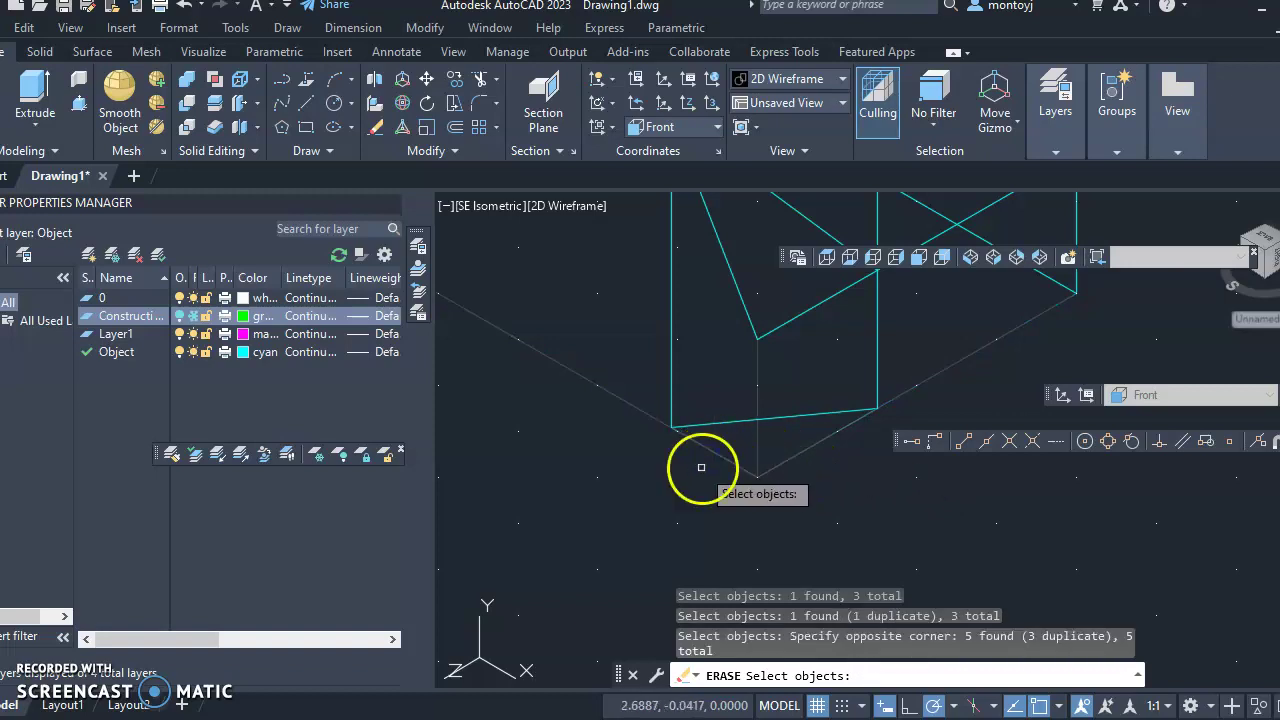
{"action": "scroll", "coordinate": [785, 463], "scroll_direction": "down", "scroll_amount": 3}
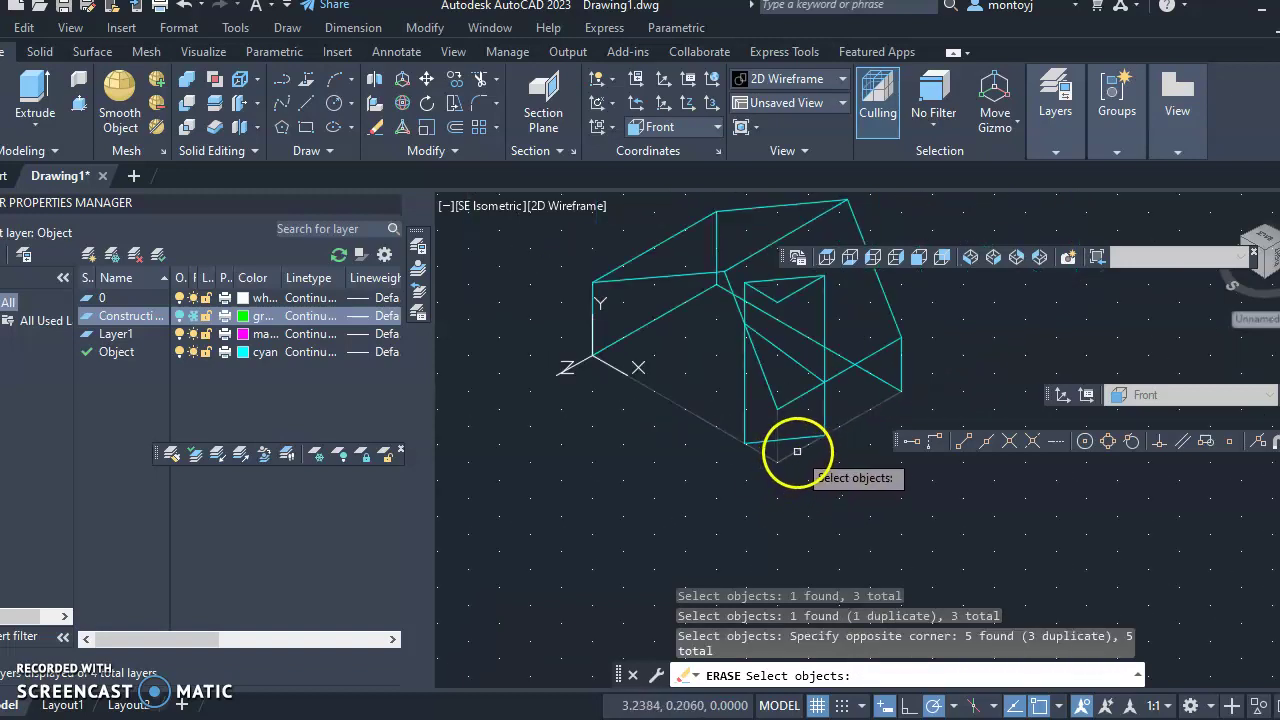
{"action": "left_click", "coordinate": [789, 458]}
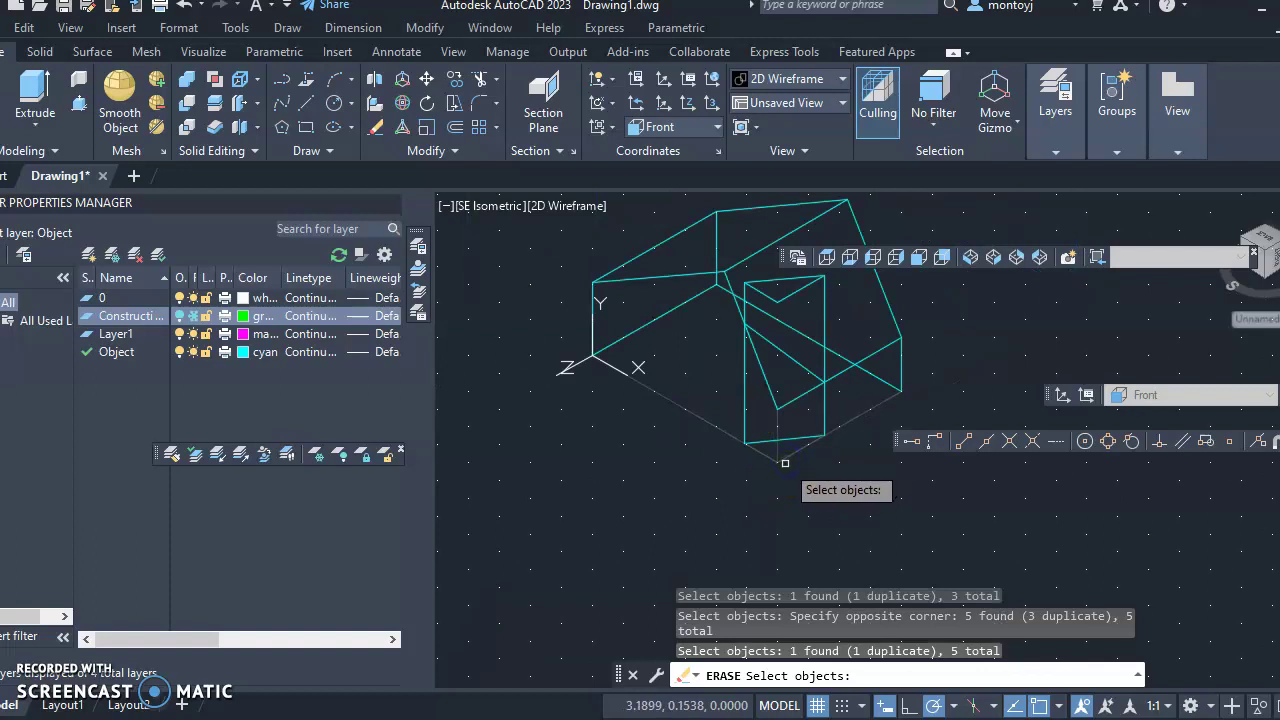
{"action": "key", "text": "Escape"}
Step: Erase the short bottom segment outside the corner cut and the full right bottom edge overlapping it
{"action": "left_click", "coordinate": [797, 450]}
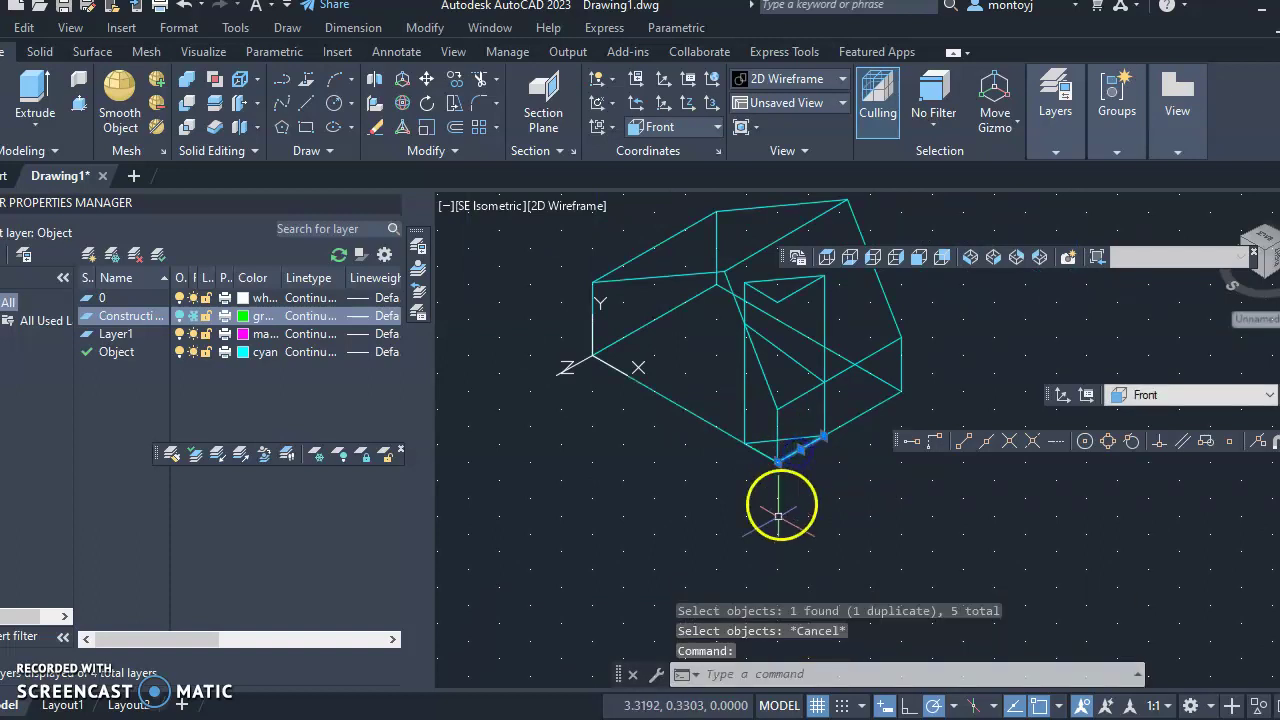
{"action": "key", "text": "Delete"}
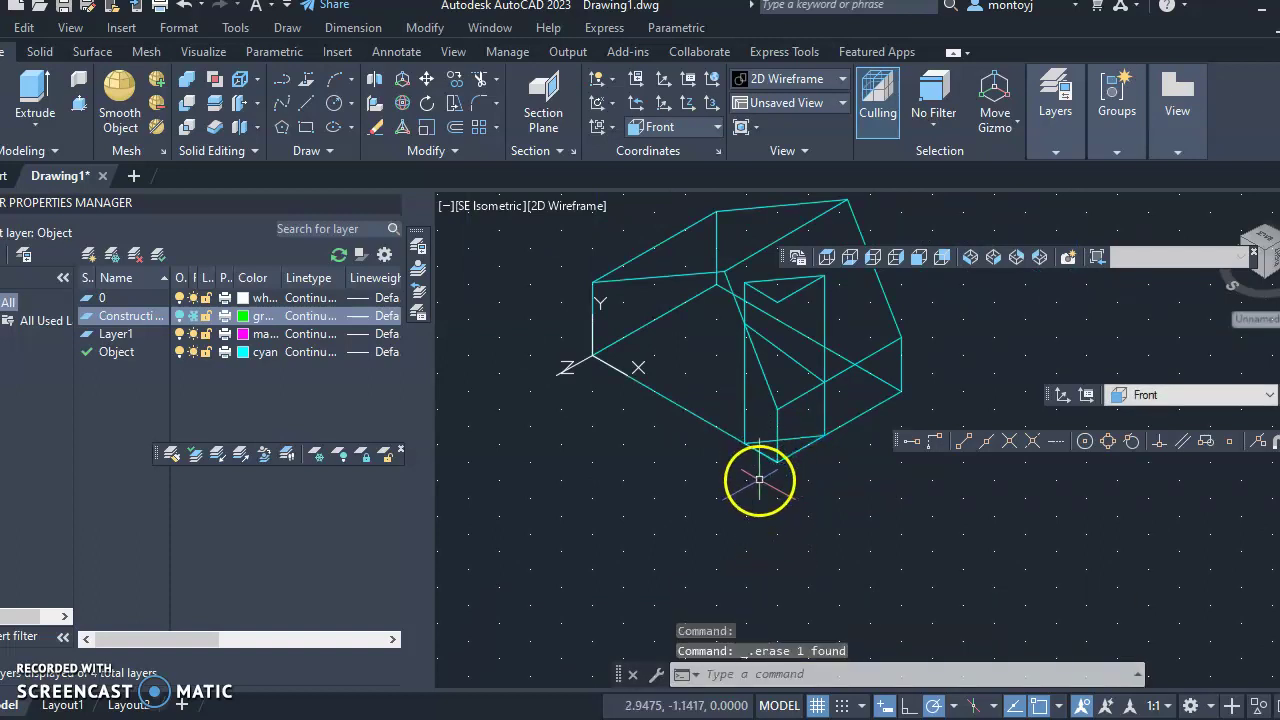
{"action": "scroll", "coordinate": [760, 480], "scroll_direction": "up", "scroll_amount": 3}
{"action": "left_click", "coordinate": [860, 406]}
{"action": "key", "text": "Delete"}
{"action": "scroll", "coordinate": [860, 430], "scroll_direction": "down", "scroll_amount": 3}
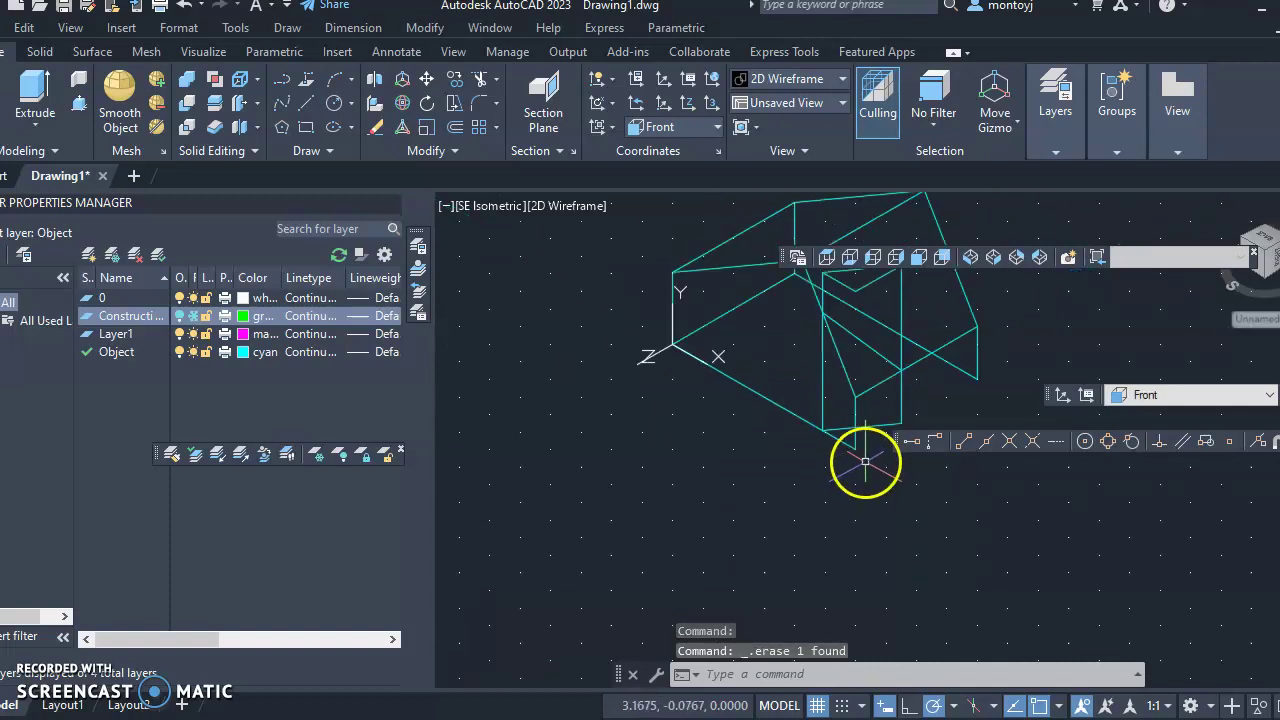
{"action": "left_click", "coordinate": [821, 488]}
{"action": "right_click", "coordinate": [711, 516]}
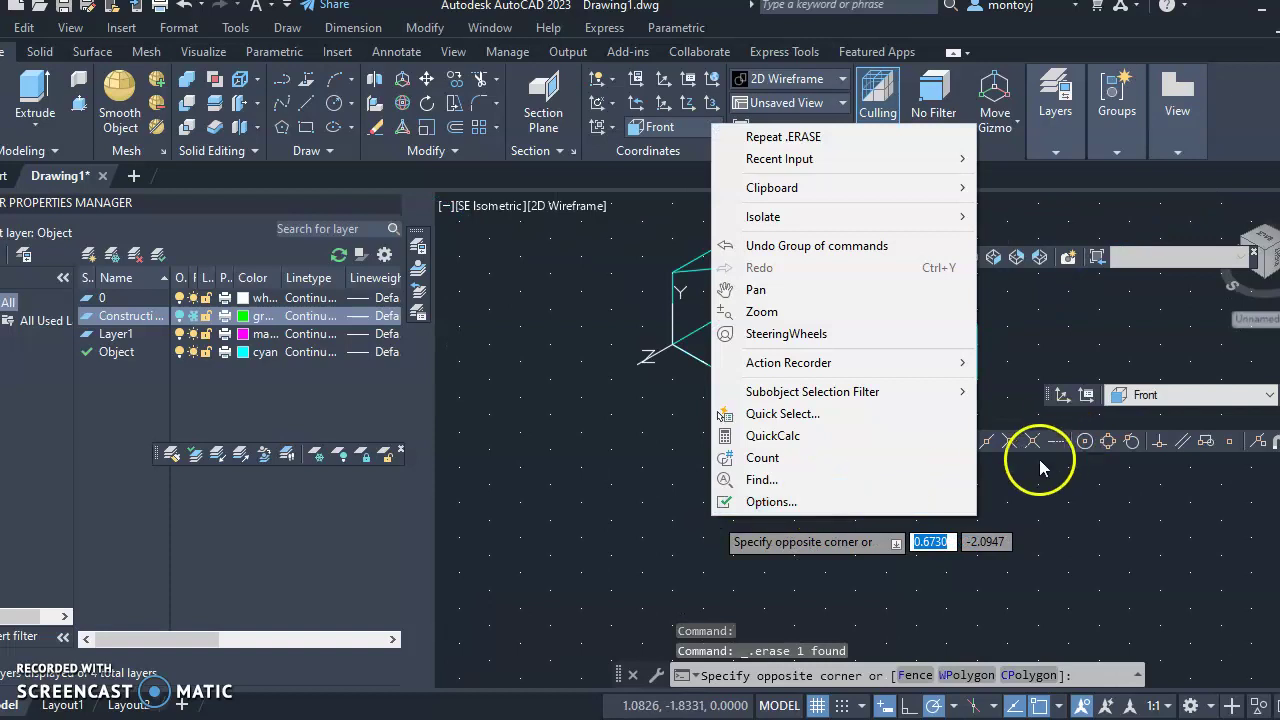
{"action": "scroll", "coordinate": [1030, 447], "scroll_direction": "up", "scroll_amount": 5}
{"action": "key", "text": "Escape"}
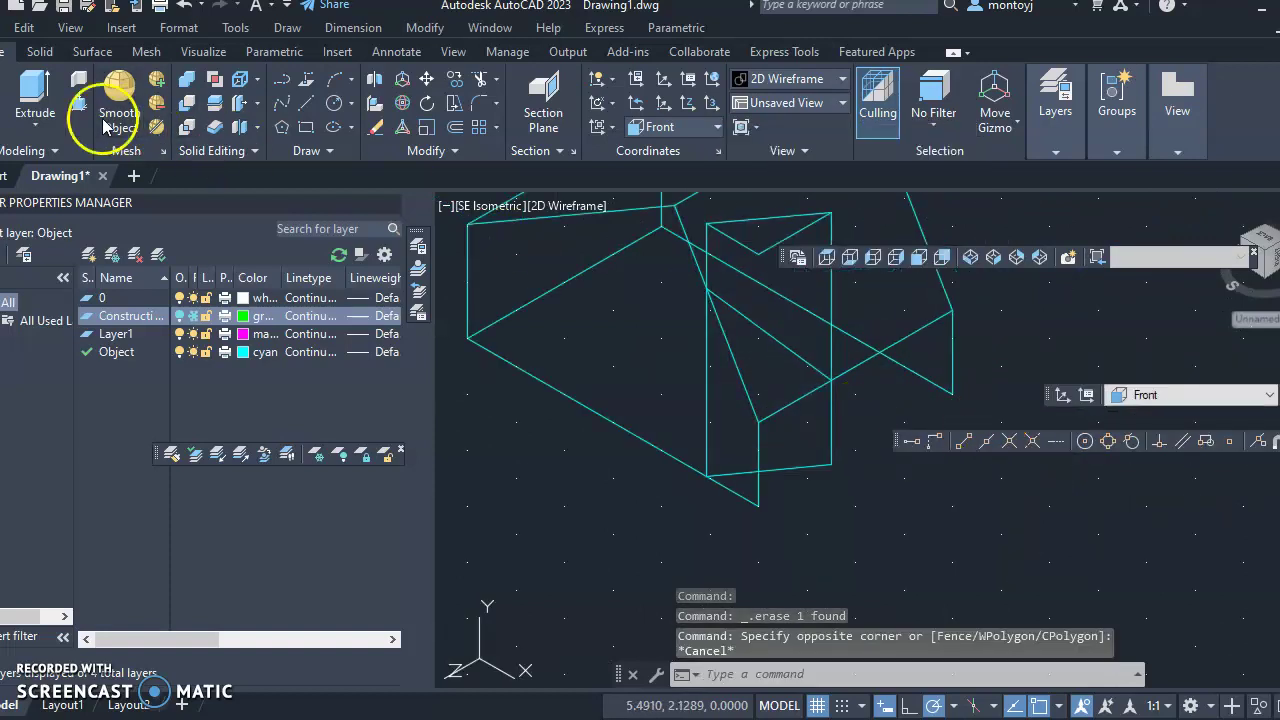
Step: Draw a line from the corner cut's lower right corner to the block's right bottom corner
{"action": "left_click", "coordinate": [304, 104]}
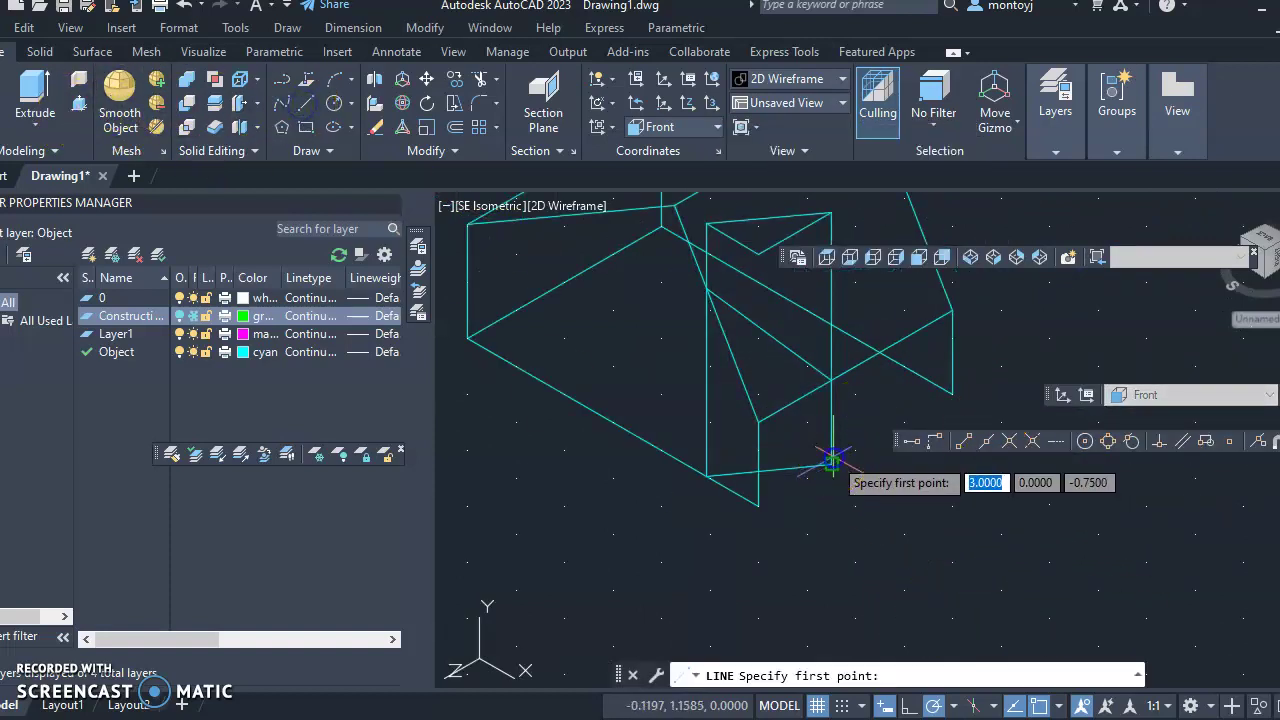
{"action": "left_click", "coordinate": [953, 386]}
{"action": "key", "text": "Escape"}
Step: Draw a short helper line outward from the corner cut's lower left corner as a trimming boundary
{"action": "scroll", "coordinate": [718, 465], "scroll_direction": "up", "scroll_amount": 5}
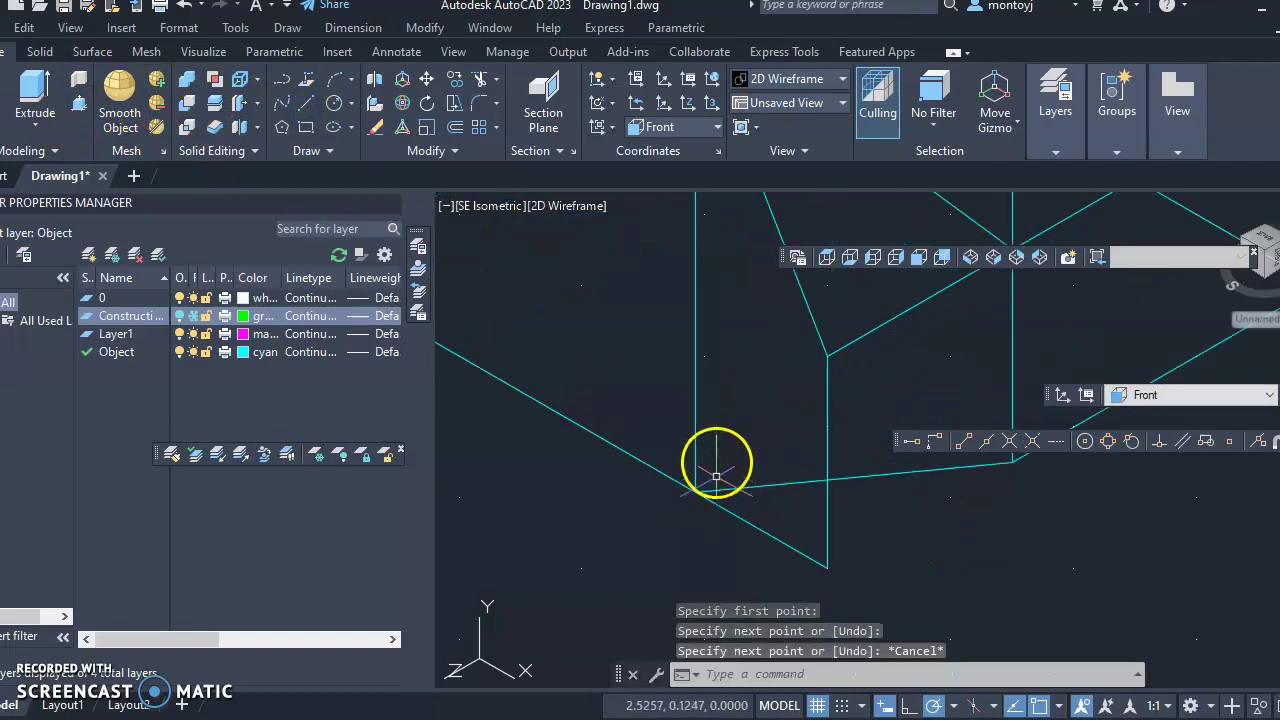
{"action": "scroll", "coordinate": [701, 483], "scroll_direction": "up", "scroll_amount": 2}
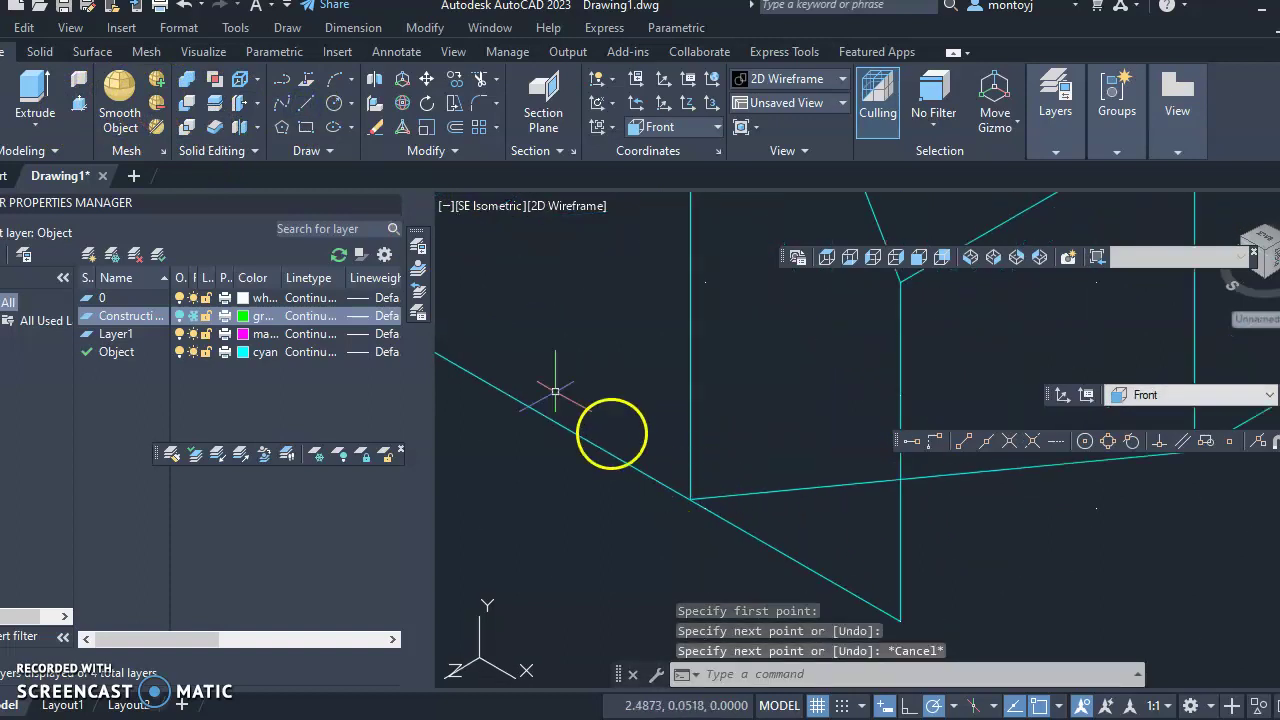
{"action": "left_click", "coordinate": [310, 105]}
{"action": "left_click", "coordinate": [665, 532]}
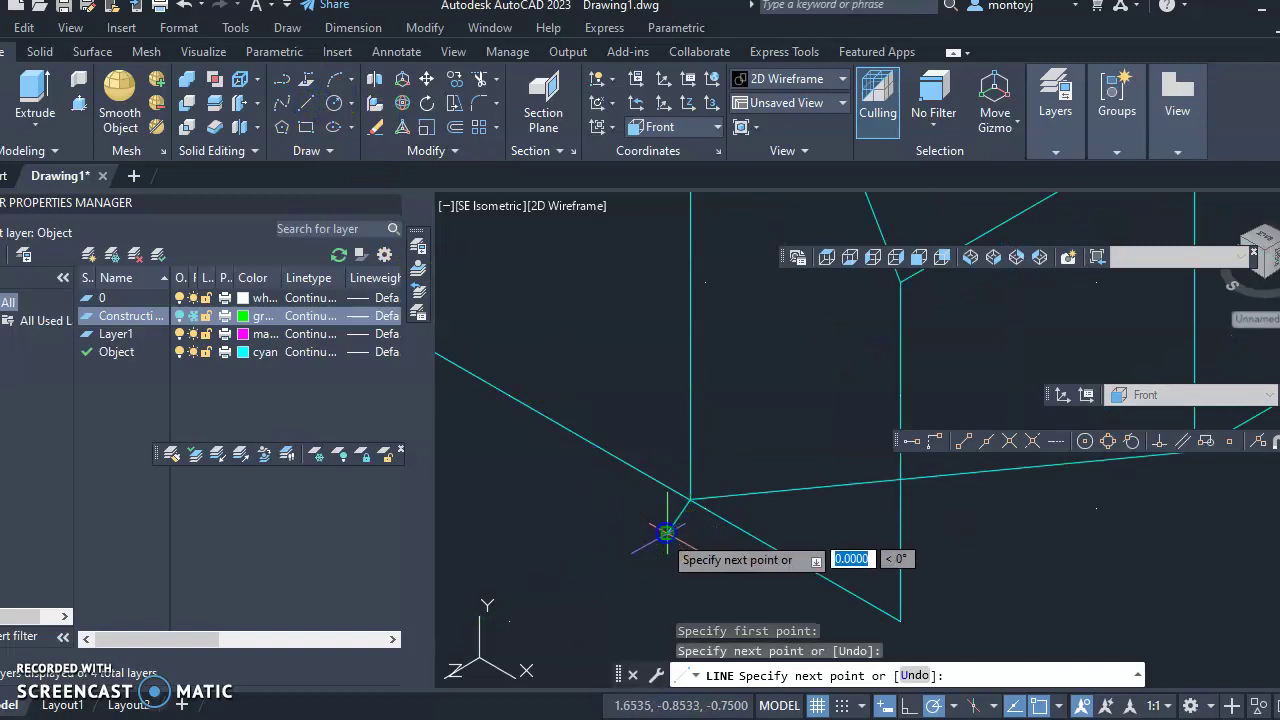
{"action": "key", "text": "Escape"}
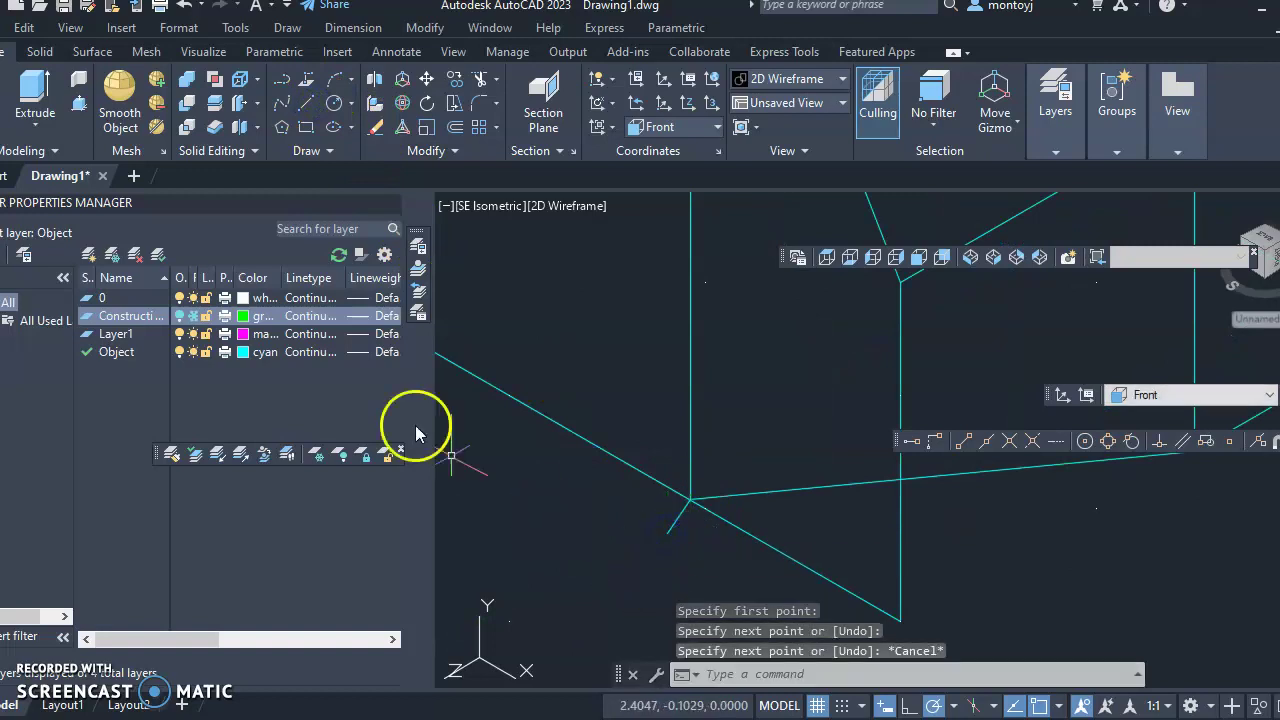
Step: Try to trim the front bottom edge beyond the corner cut against the helper line, and undo the trim
{"action": "left_click", "coordinate": [481, 82]}
{"action": "left_click", "coordinate": [706, 508]}
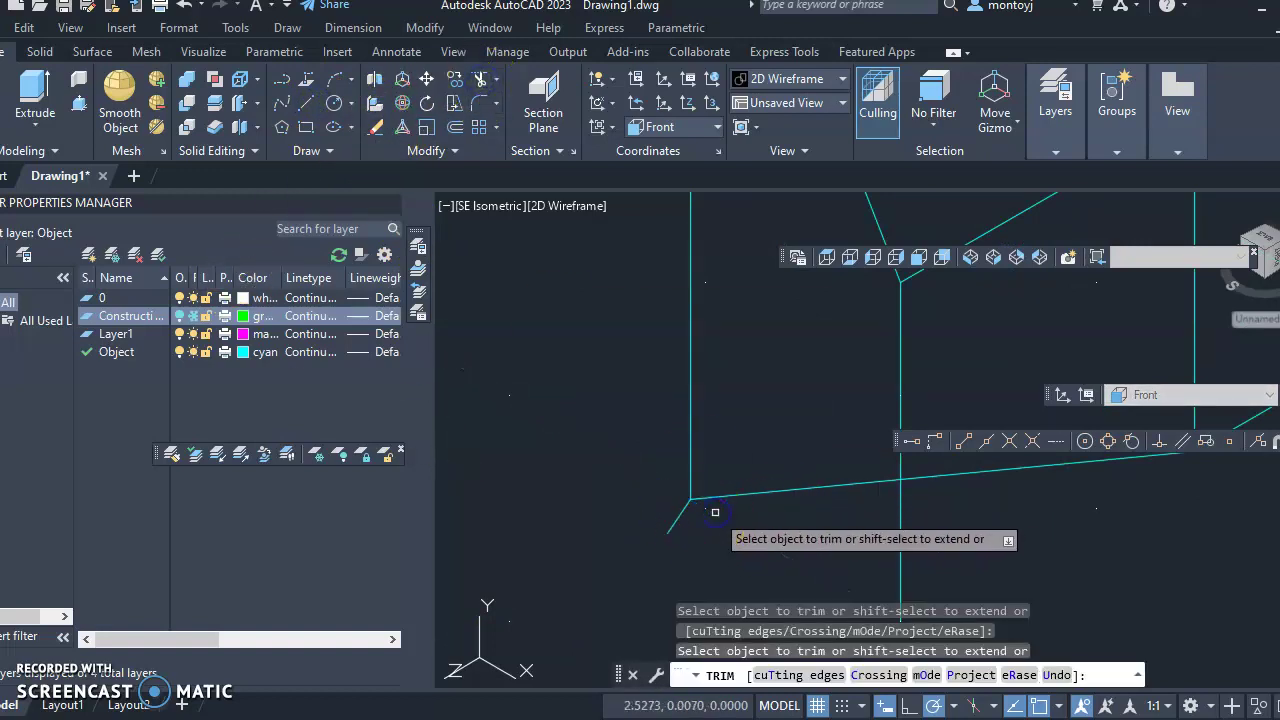
{"action": "key", "text": "Return"}
{"action": "key", "text": "Escape"}
{"action": "type", "text": "u"}
{"action": "key", "text": "Return"}
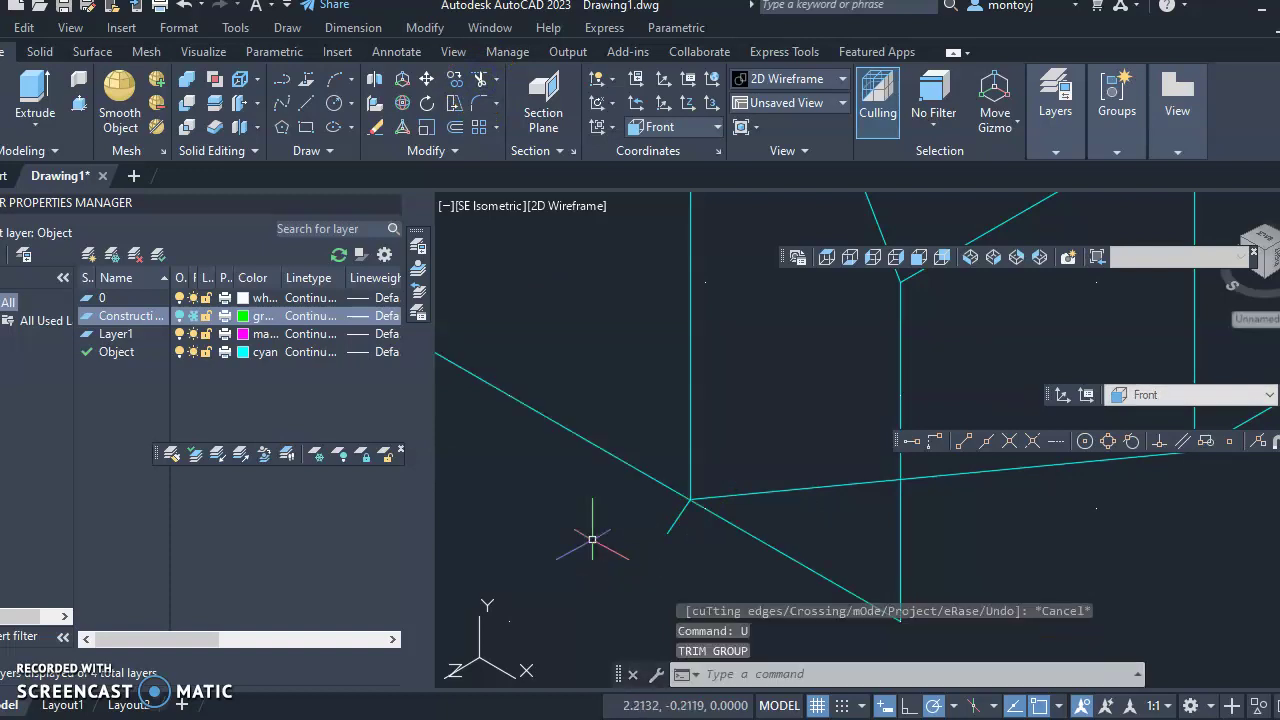
{"action": "left_click", "coordinate": [672, 456]}
{"action": "key", "text": "Escape"}
{"action": "scroll", "coordinate": [717, 554], "scroll_direction": "up", "scroll_amount": 4}
{"action": "left_click", "coordinate": [747, 472]}
{"action": "key", "text": "Escape"}
{"action": "scroll", "coordinate": [800, 576], "scroll_direction": "down", "scroll_amount": 2}
Step: Show the quick properties of the front bottom edge and stretch its right end back to a length of about 2.91
{"action": "right_click", "coordinate": [877, 574]}
{"action": "left_click", "coordinate": [786, 523]}
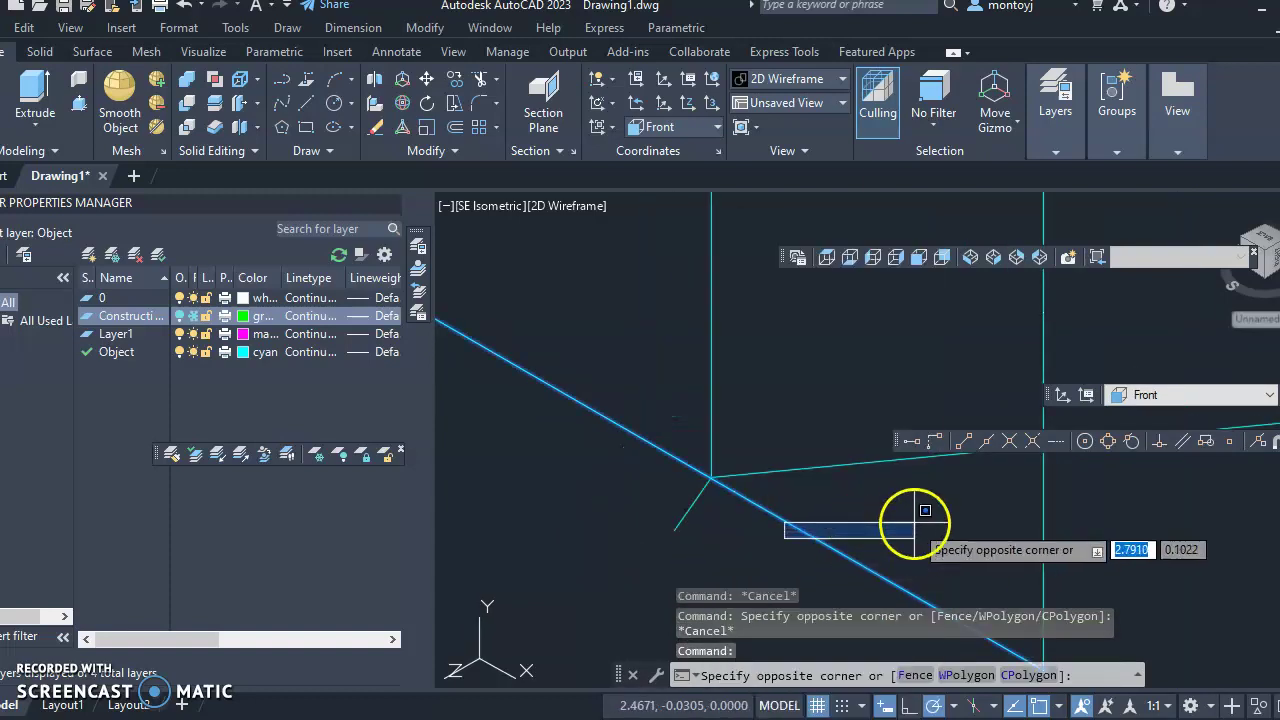
{"action": "scroll", "coordinate": [985, 533], "scroll_direction": "down", "scroll_amount": 2}
{"action": "key", "text": "Escape"}
{"action": "scroll", "coordinate": [1122, 564], "scroll_direction": "down", "scroll_amount": 2}
{"action": "right_click", "coordinate": [1106, 568]}
{"action": "left_click", "coordinate": [1109, 565]}
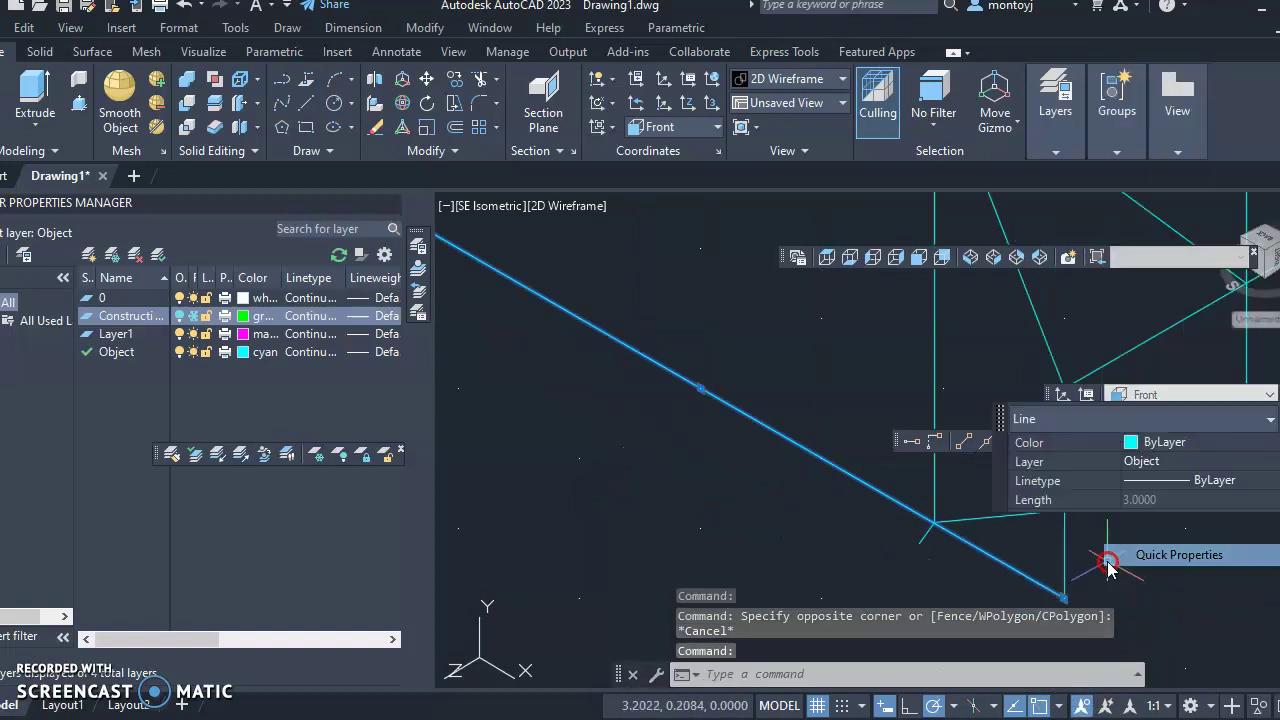
{"action": "left_click", "coordinate": [1064, 598]}
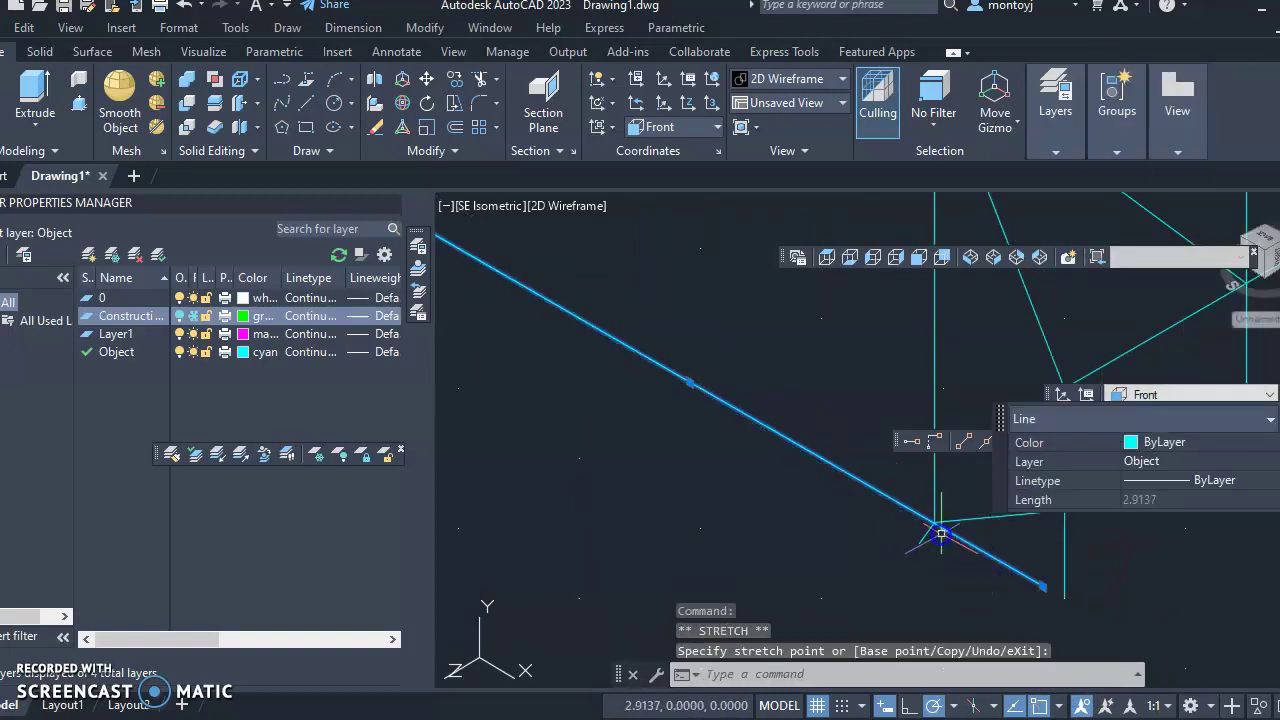
{"action": "left_click", "coordinate": [1016, 561]}
{"action": "left_click", "coordinate": [934, 529]}
{"action": "left_click", "coordinate": [928, 516]}
{"action": "left_click", "coordinate": [928, 516]}
{"action": "left_click", "coordinate": [1014, 557]}
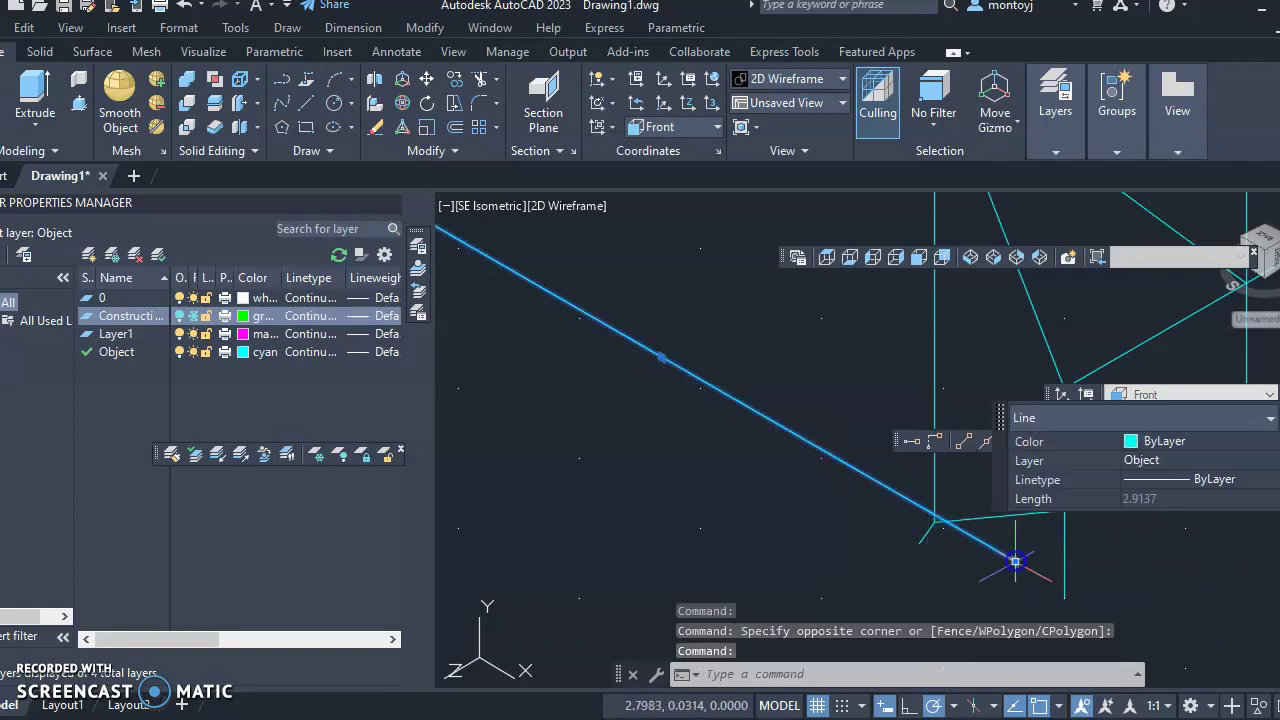
Step: Stretch the right end of the front bottom edge closer to the corner cut's lower left corner
{"action": "left_click", "coordinate": [936, 531]}
{"action": "left_click", "coordinate": [1020, 551]}
{"action": "left_click_drag", "start_coordinate": [1006, 563], "coordinate": [934, 523]}
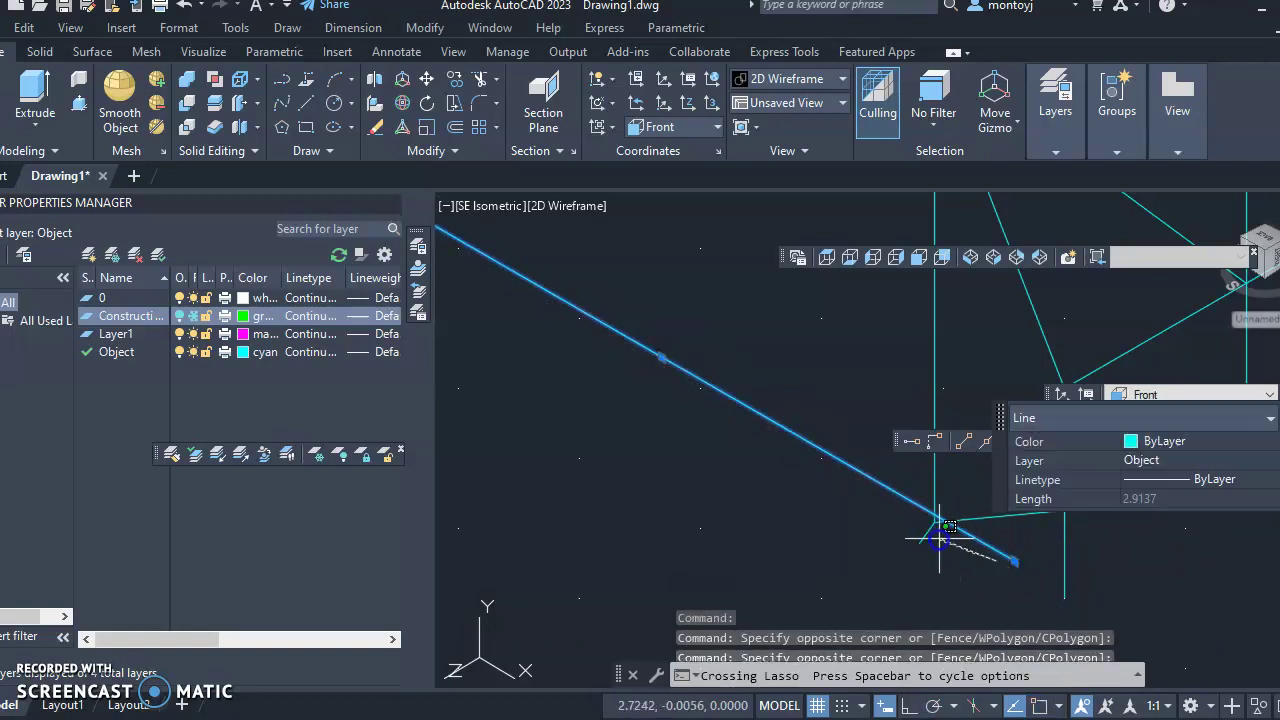
{"action": "key", "text": "Escape"}
{"action": "scroll", "coordinate": [1019, 558], "scroll_direction": "up", "scroll_amount": 2}
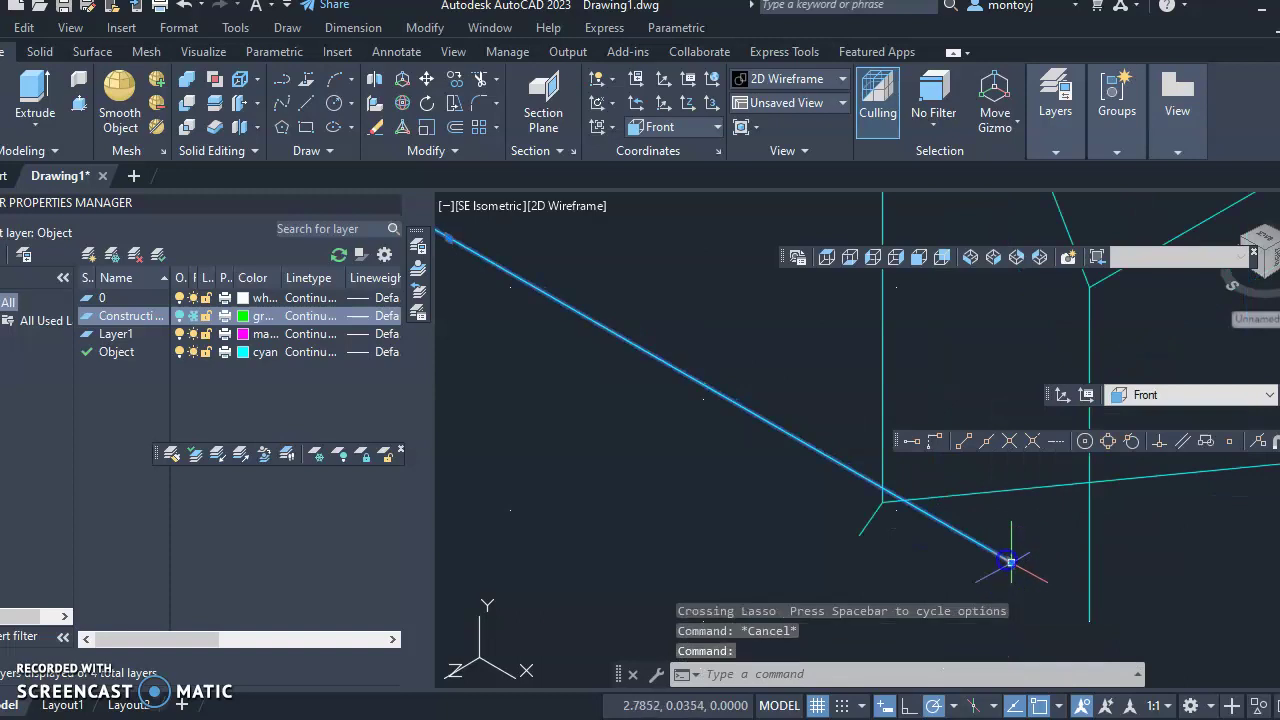
{"action": "left_click", "coordinate": [1017, 564]}
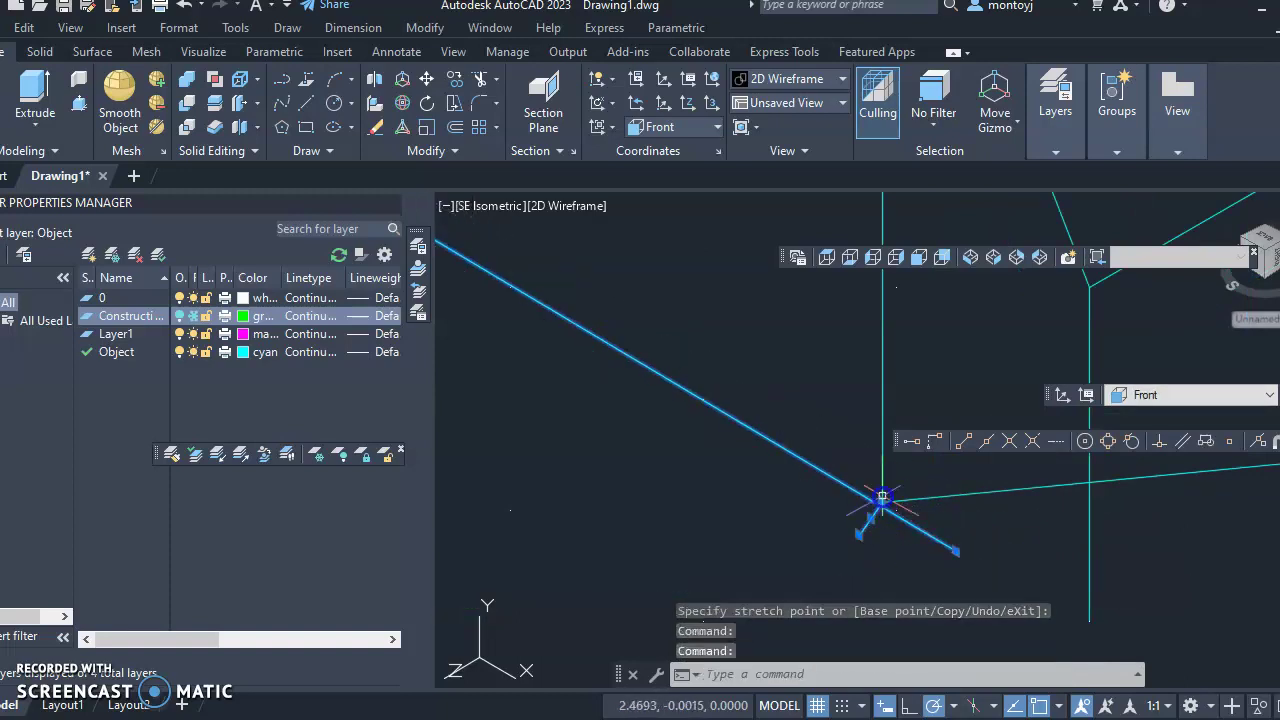
{"action": "key", "text": "Escape"}
{"action": "key", "text": "Escape"}
{"action": "scroll", "coordinate": [913, 560], "scroll_direction": "down", "scroll_amount": 3}
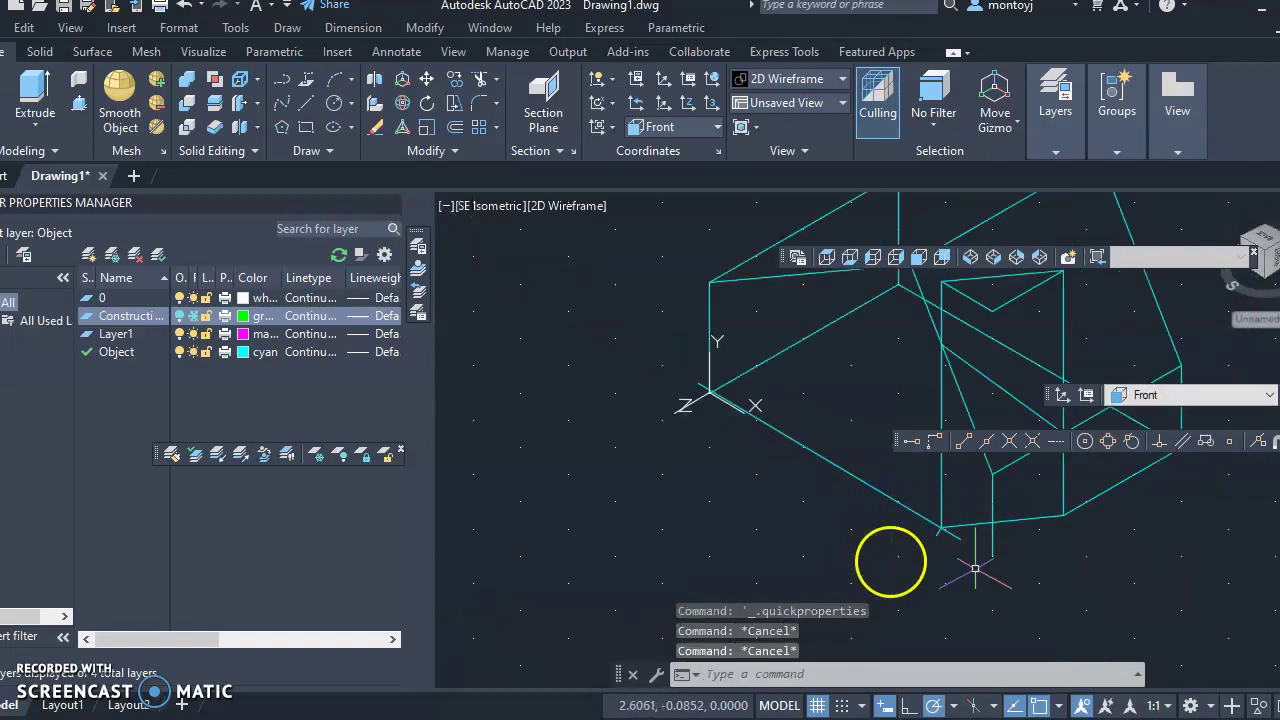
Step: Trim the parts of the corner cut's two vertical edges that extend above the sloped top face
{"action": "key", "text": "Escape"}
{"action": "scroll", "coordinate": [942, 467], "scroll_direction": "up", "scroll_amount": 3}
{"action": "scroll", "coordinate": [903, 543], "scroll_direction": "down", "scroll_amount": 3}
{"action": "scroll", "coordinate": [915, 565], "scroll_direction": "up", "scroll_amount": 3}
{"action": "type", "text": "tr"}
{"action": "key", "text": "space"}
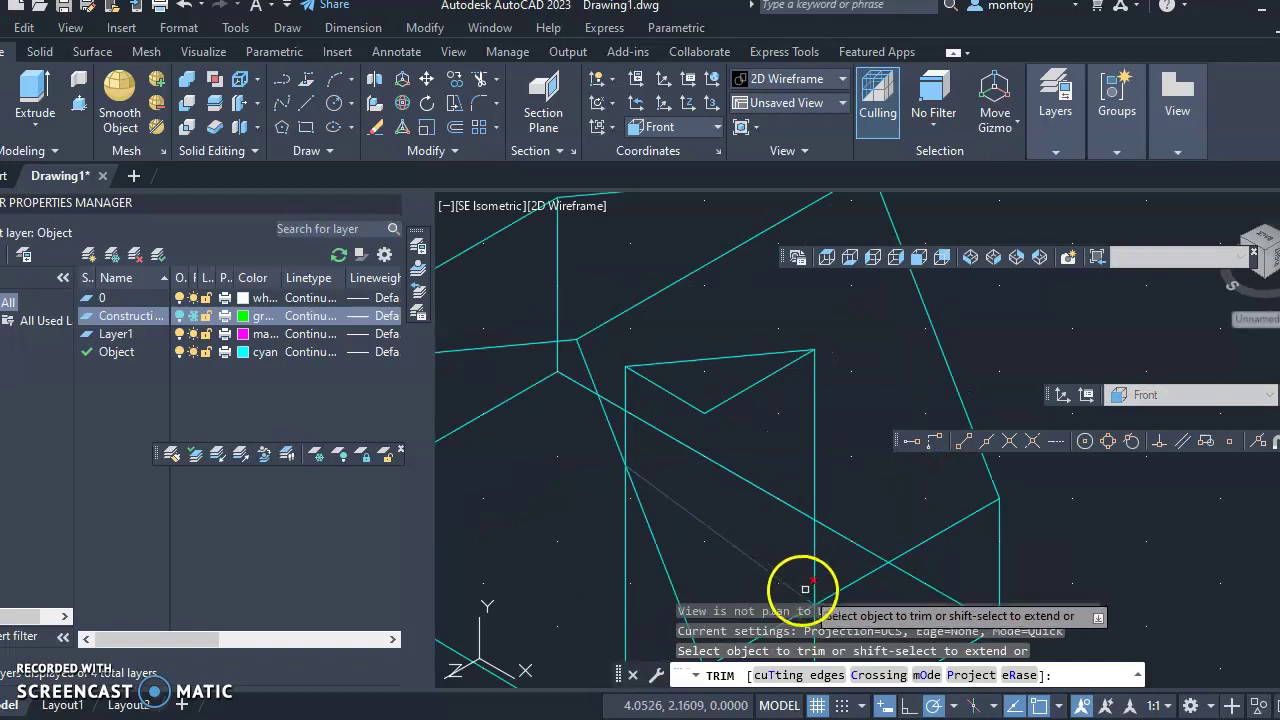
{"action": "left_click", "coordinate": [810, 582]}
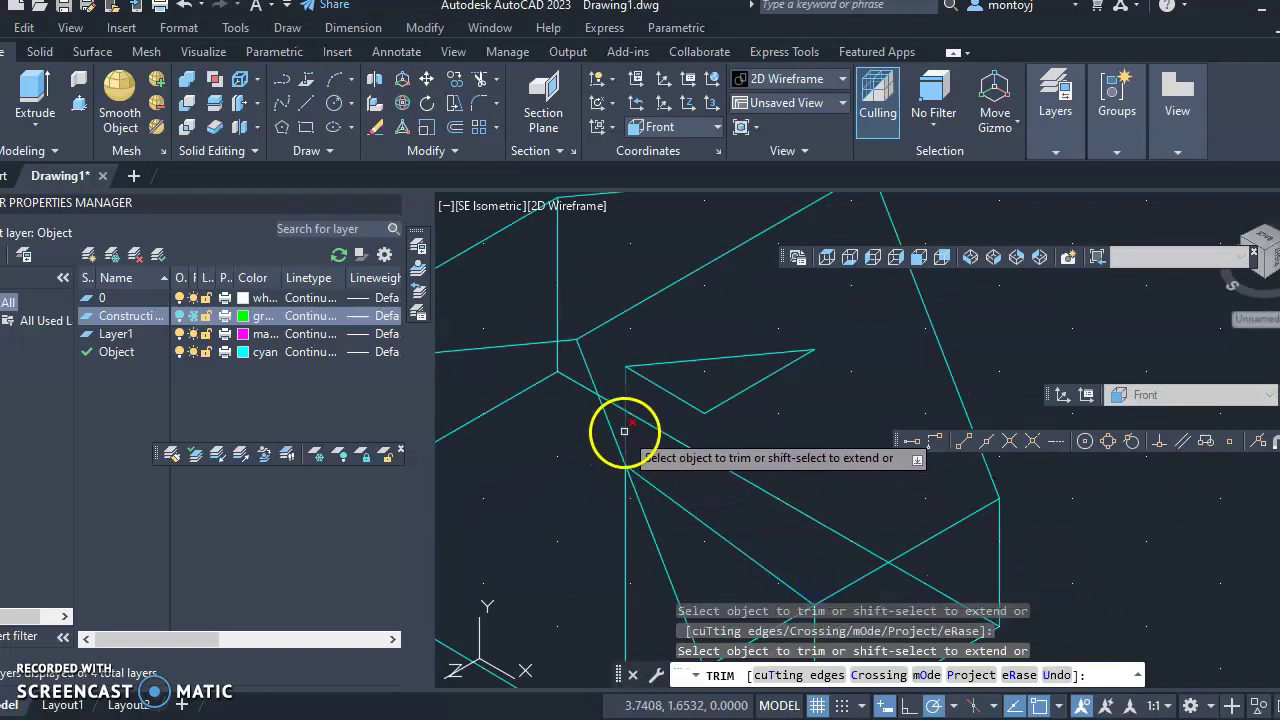
{"action": "key", "text": "Escape"}
{"action": "left_click", "coordinate": [720, 409]}
{"action": "left_click", "coordinate": [697, 341]}
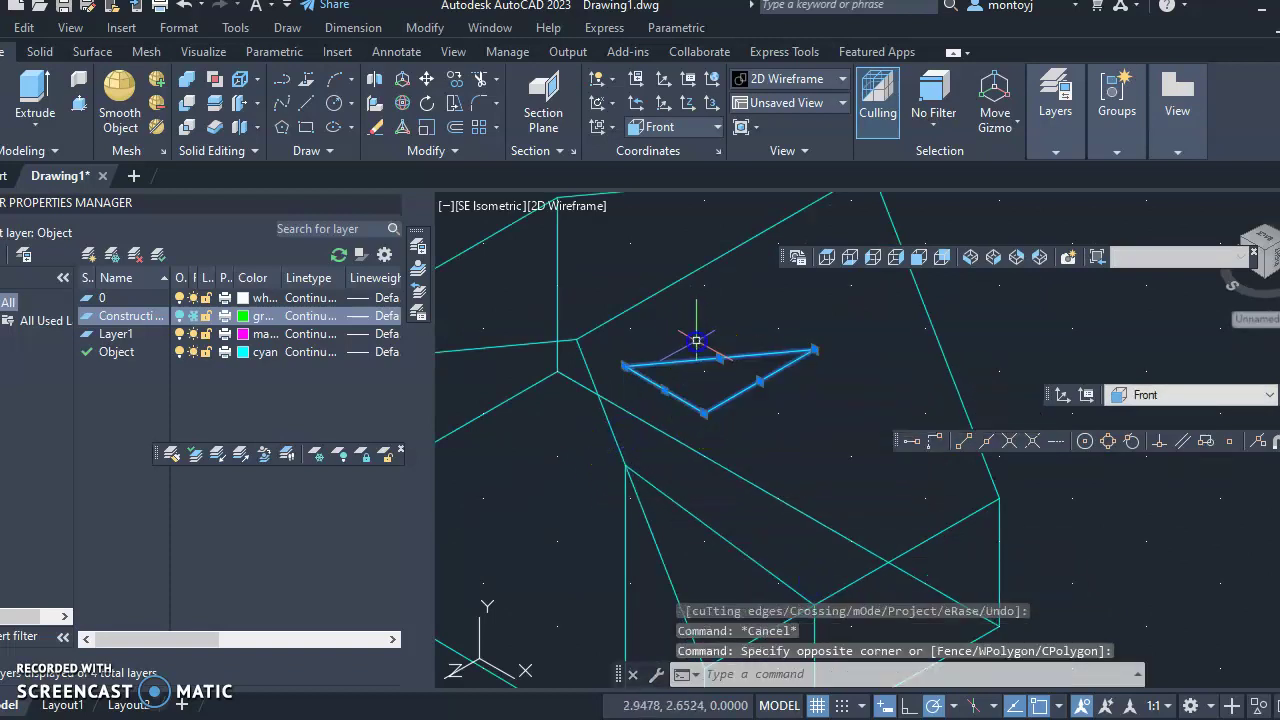
{"action": "type", "text": "v"}
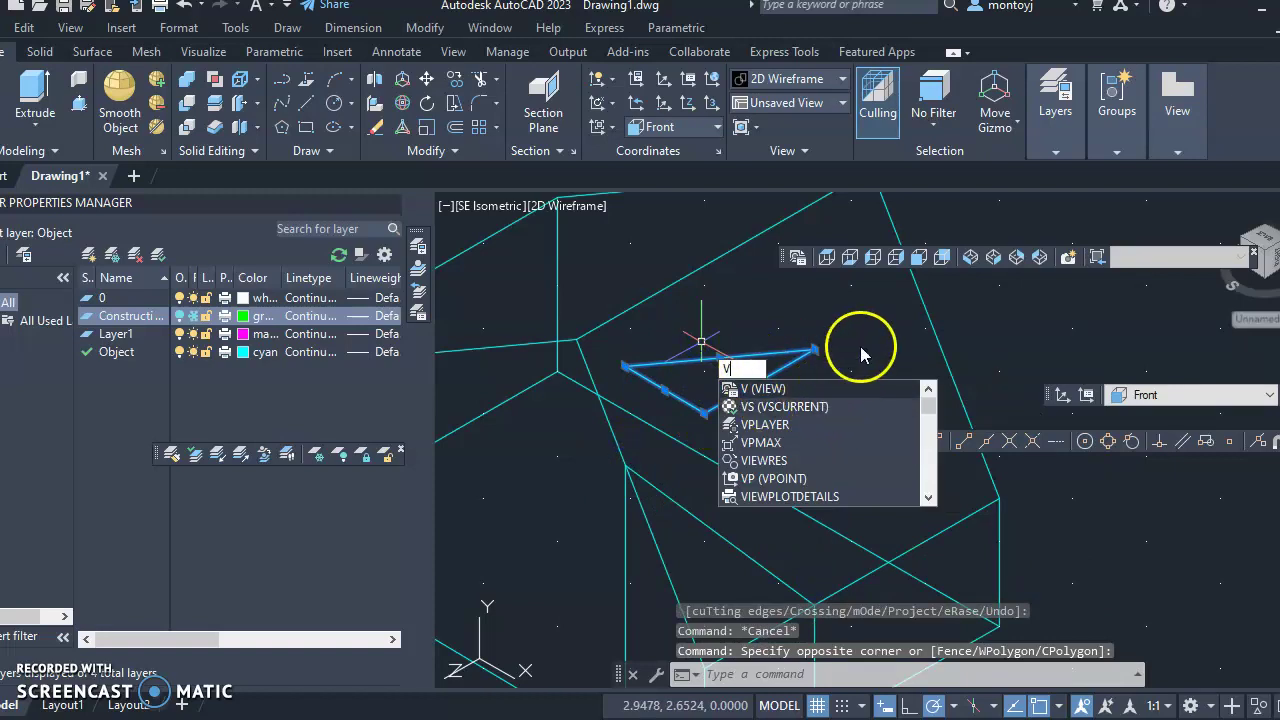
{"action": "key", "text": "Escape"}
Step: Erase the three lines of the leftover triangle floating above the corner cut
{"action": "left_click", "coordinate": [816, 390]}
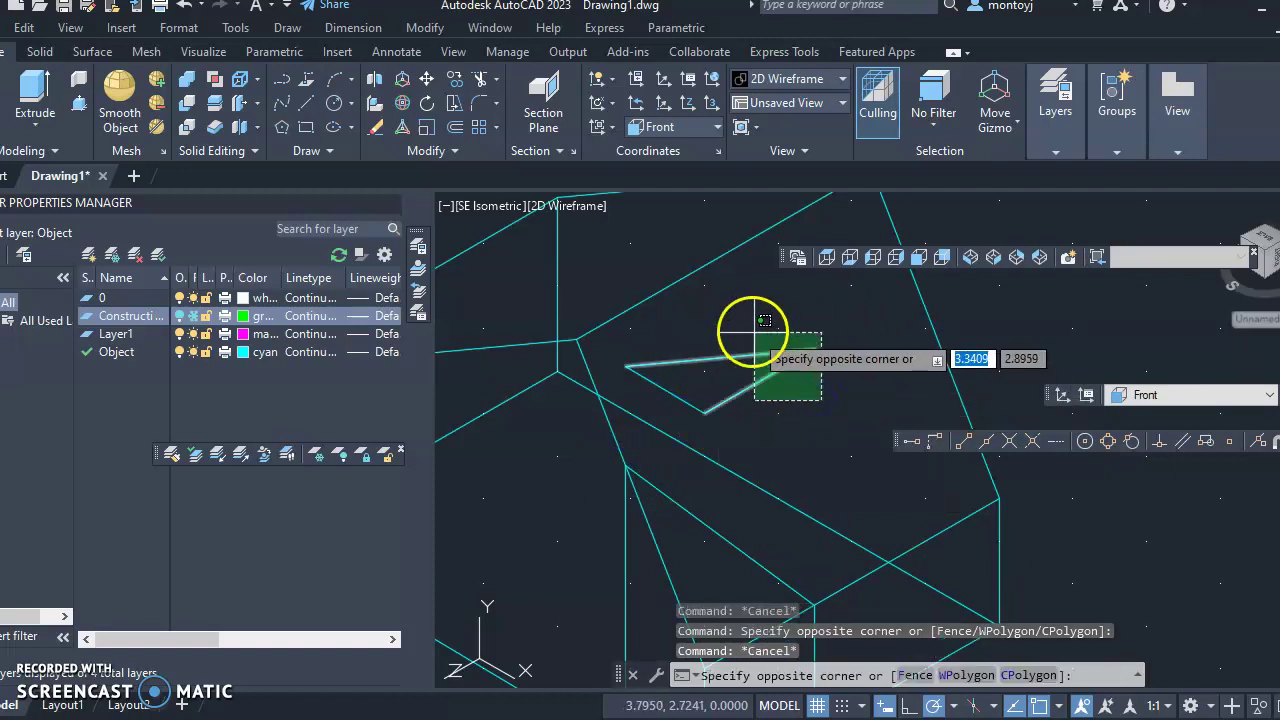
{"action": "left_click", "coordinate": [763, 333]}
{"action": "key", "text": "Delete"}
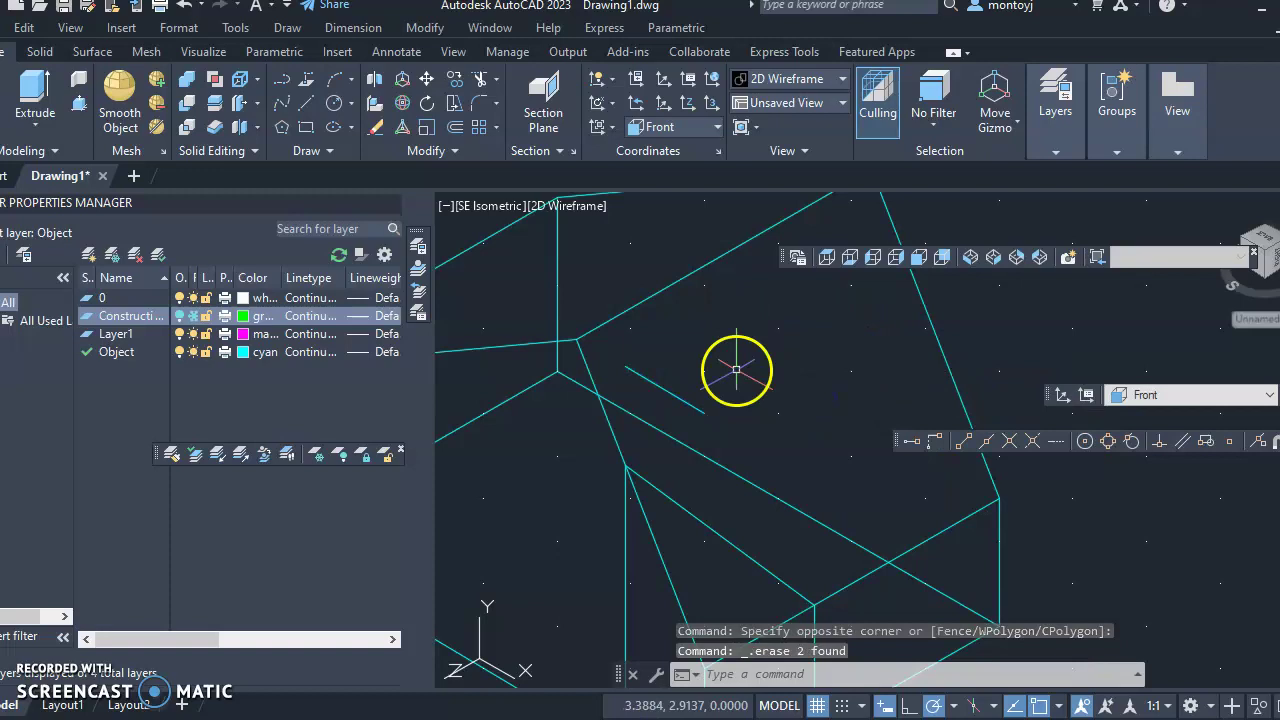
{"action": "left_click", "coordinate": [689, 398]}
{"action": "key", "text": "Delete"}
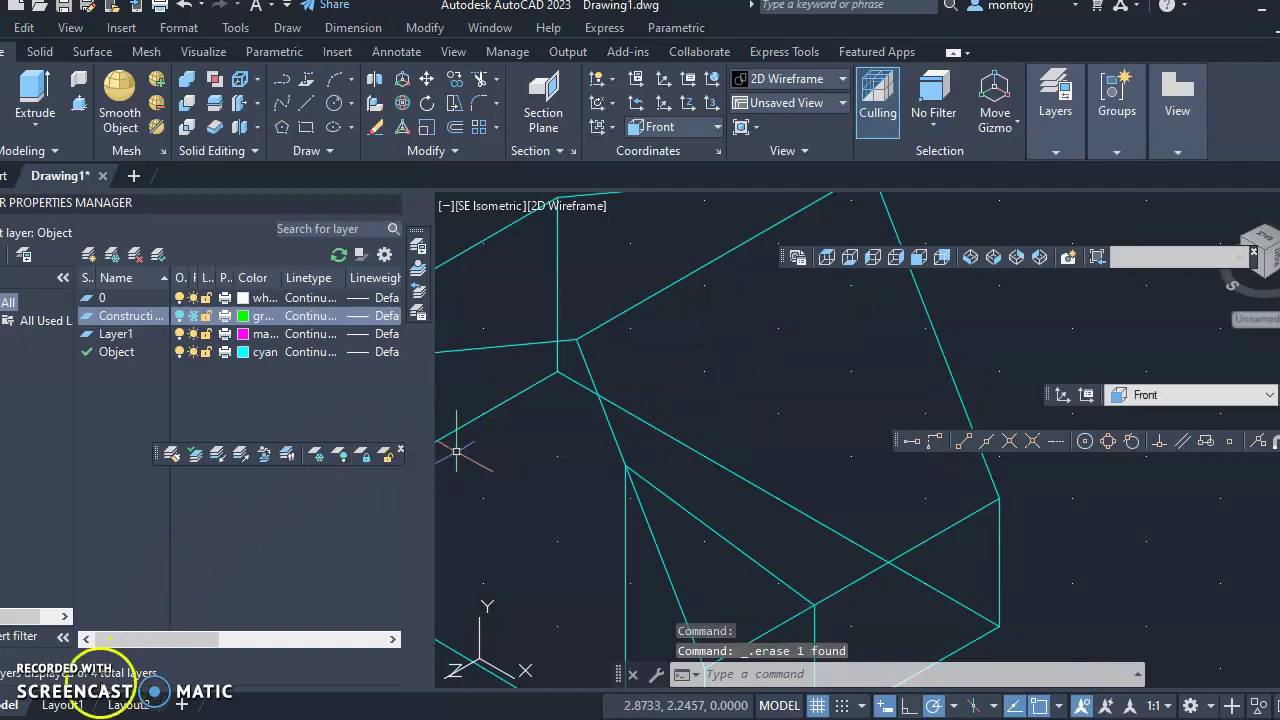
{"action": "scroll", "coordinate": [930, 585], "scroll_direction": "down", "scroll_amount": 3}
{"action": "scroll", "coordinate": [884, 617], "scroll_direction": "up", "scroll_amount": 3}
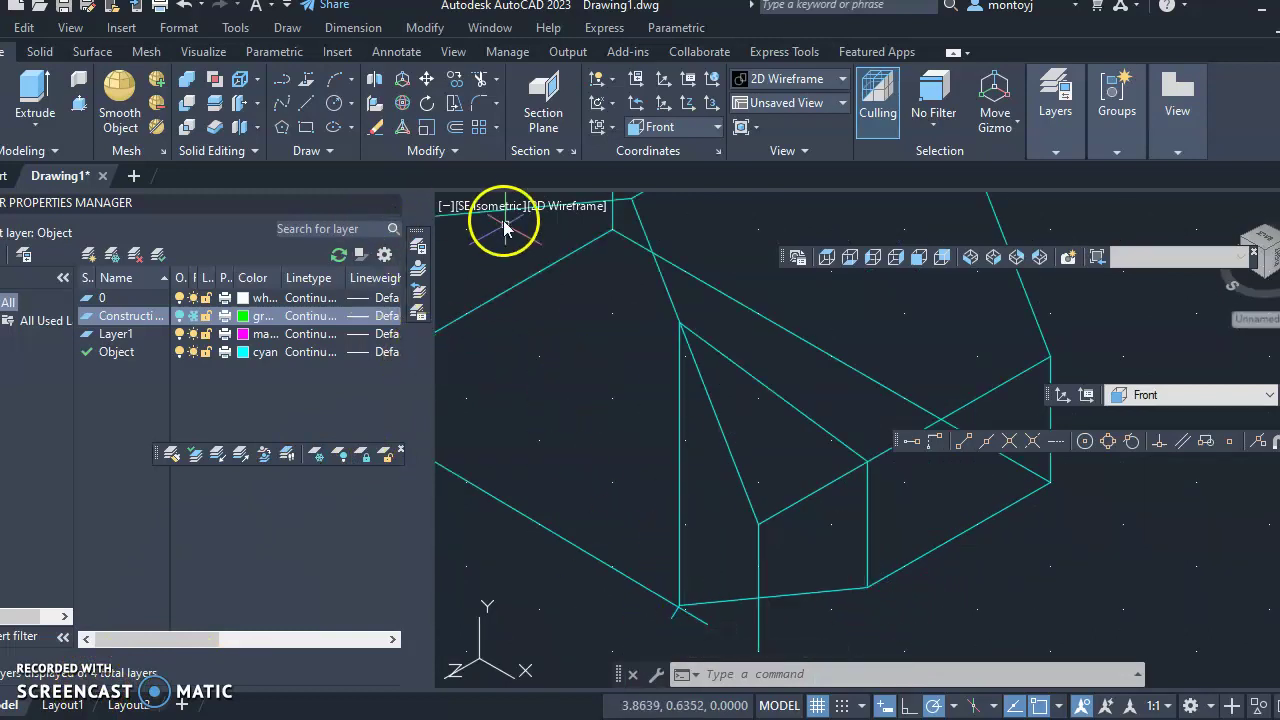
{"action": "left_click", "coordinate": [376, 127]}
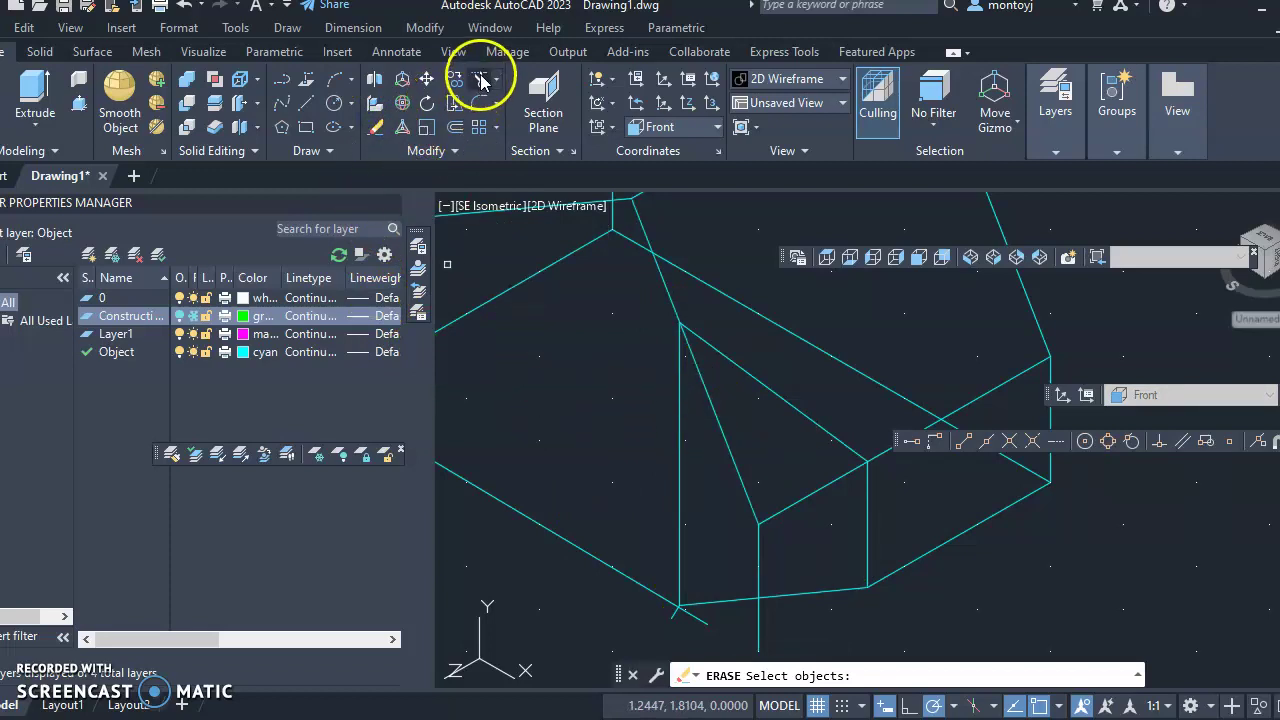
{"action": "left_click", "coordinate": [711, 403]}
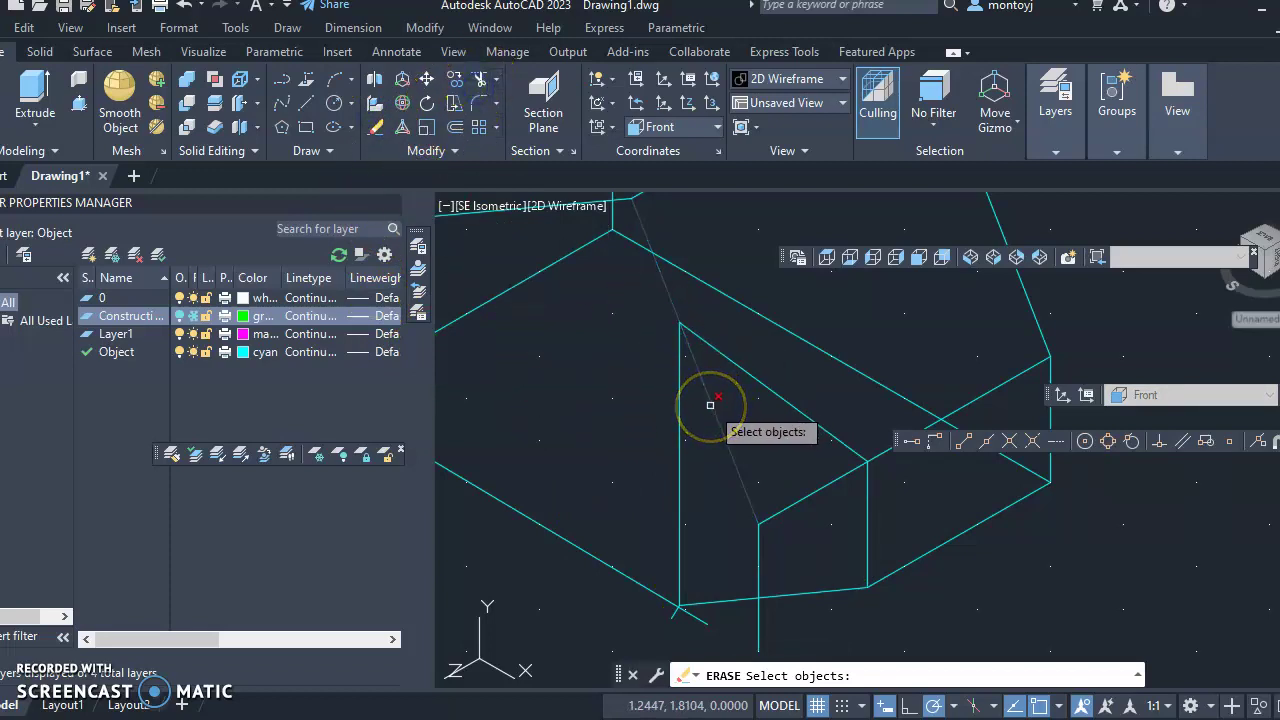
{"action": "left_click", "coordinate": [738, 405]}
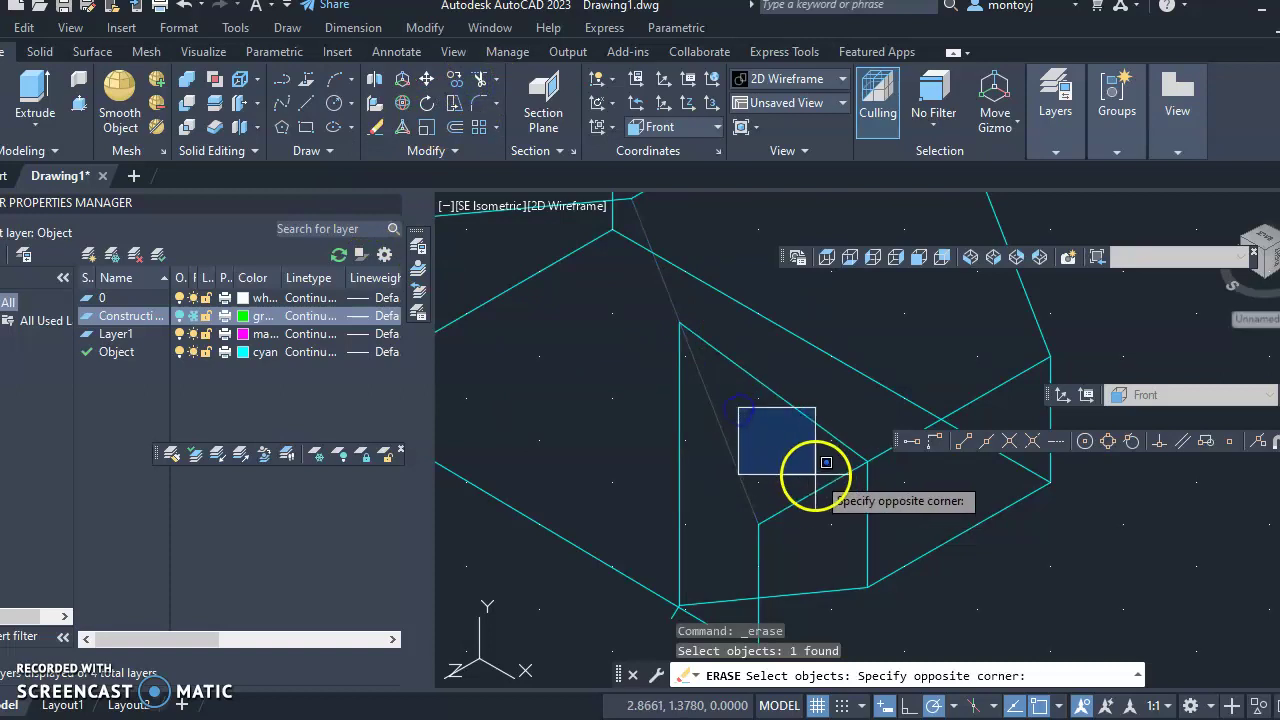
{"action": "key", "text": "Escape"}
{"action": "key", "text": "Escape"}
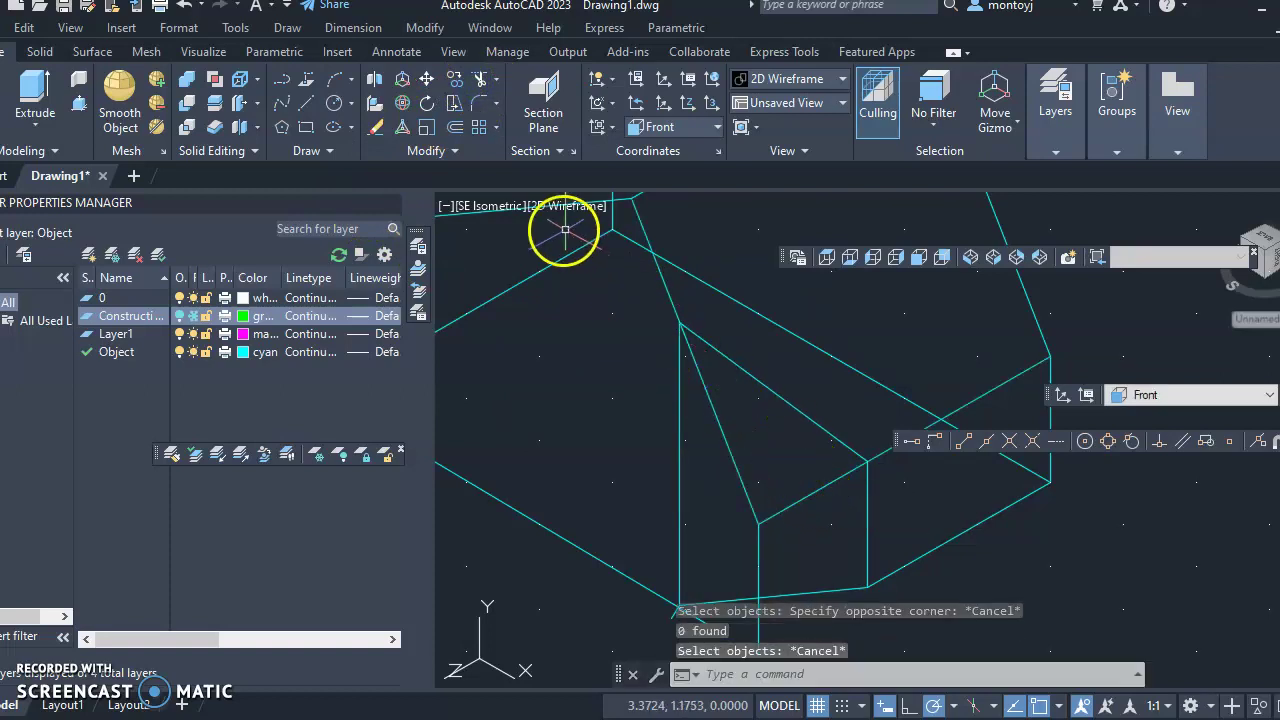
Step: Draw a short helper line outward from the corner cut's upper left corner on the sloped edge
{"action": "left_click", "coordinate": [308, 105]}
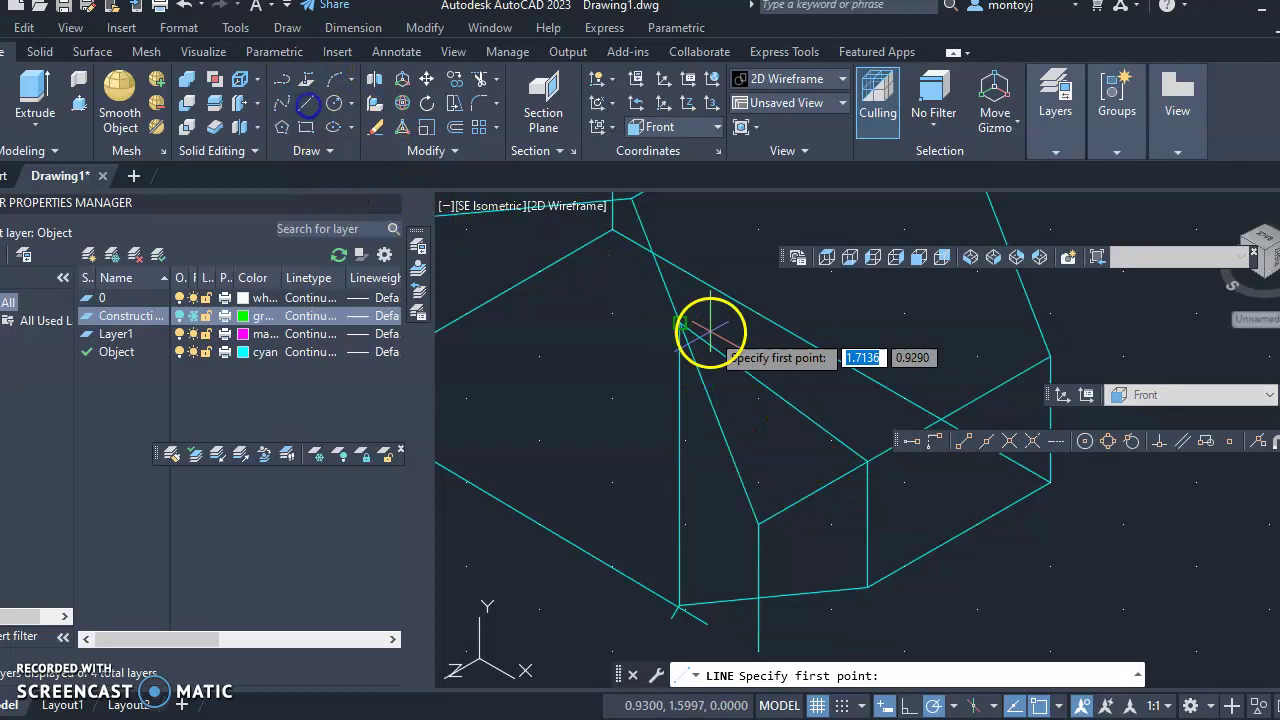
{"action": "left_click", "coordinate": [649, 344]}
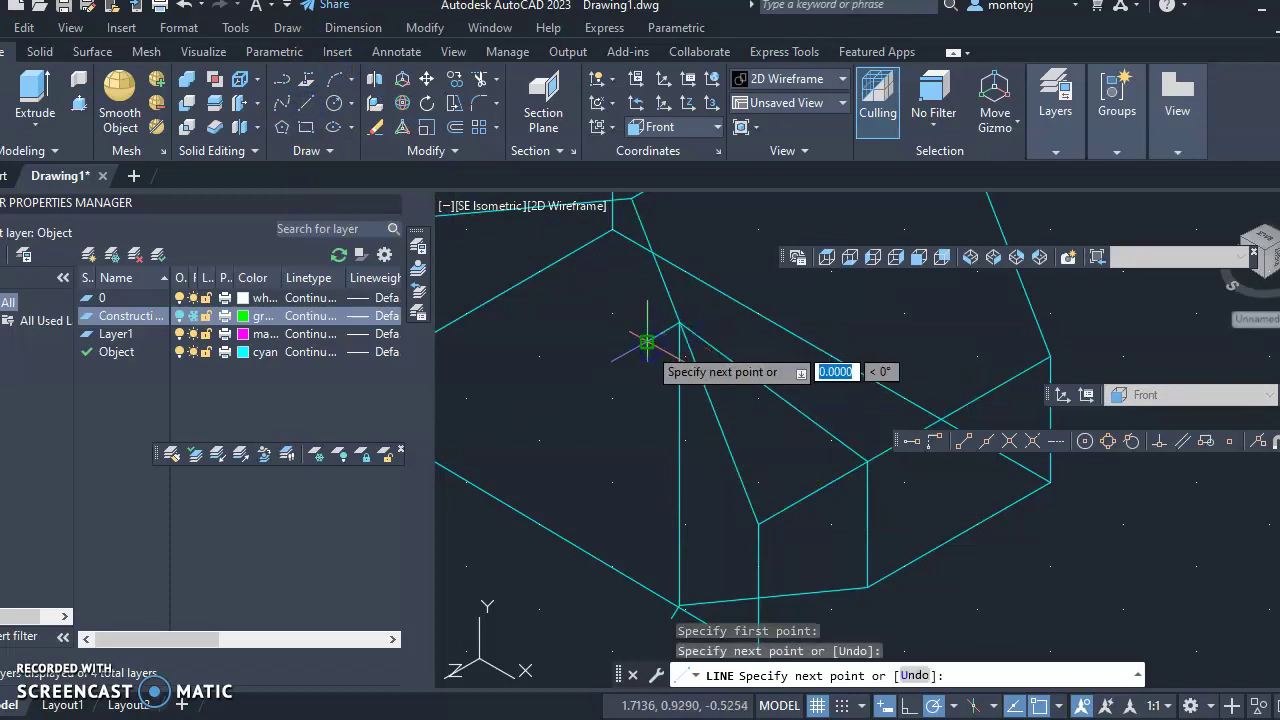
{"action": "key", "text": "Escape"}
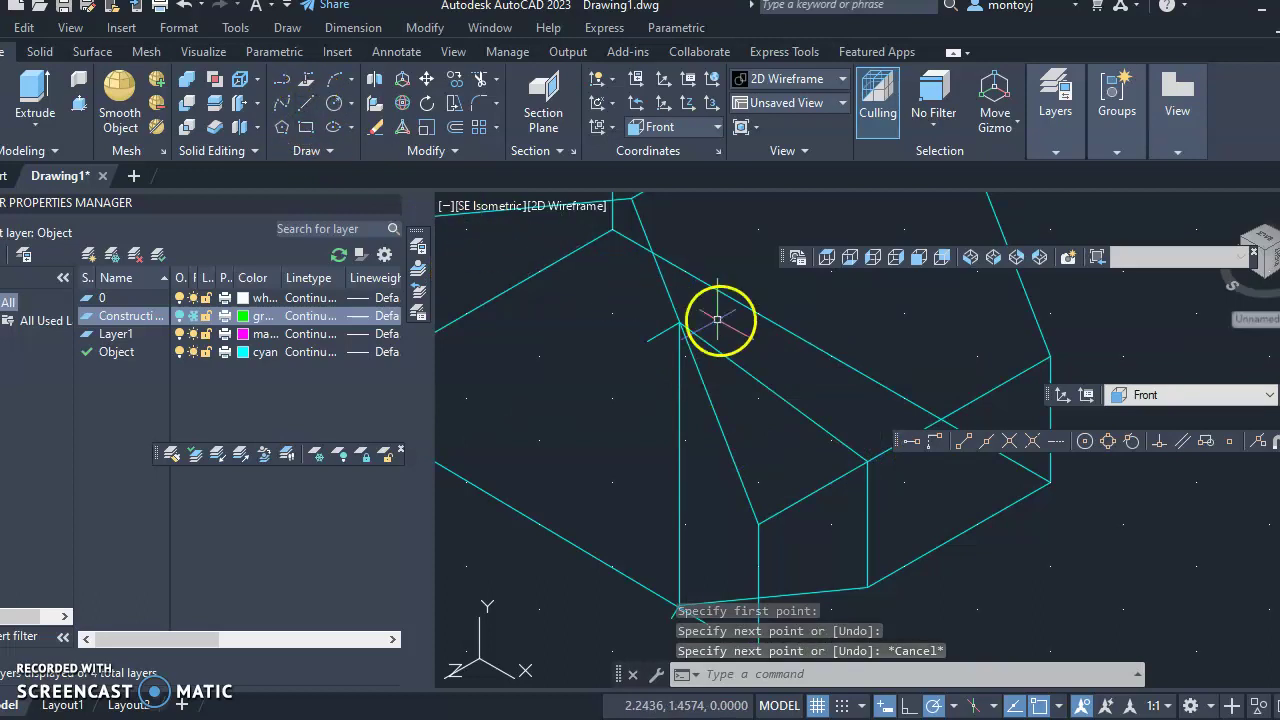
Step: Draw a short helper line outward from the corner cut's upper right corner, and trim the front sloped edge and right top edge crossing the cut
{"action": "left_click", "coordinate": [307, 108]}
{"action": "left_click", "coordinate": [866, 461]}
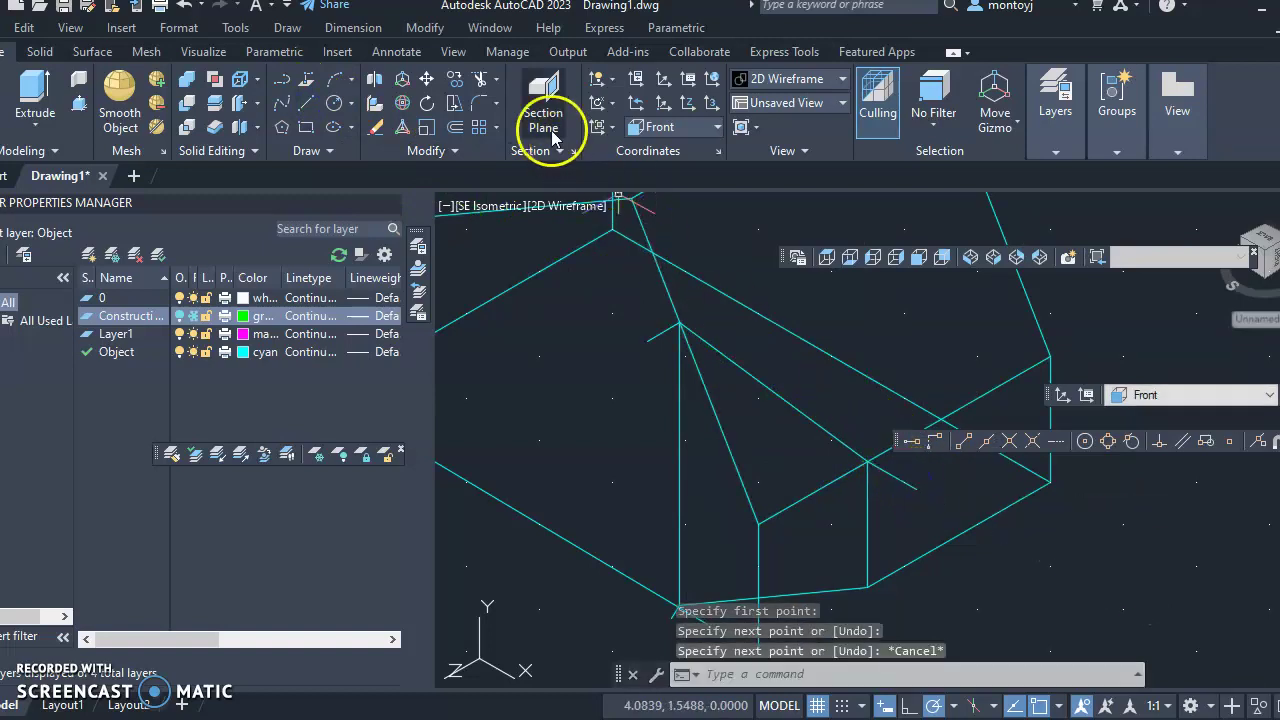
{"action": "left_click", "coordinate": [478, 80]}
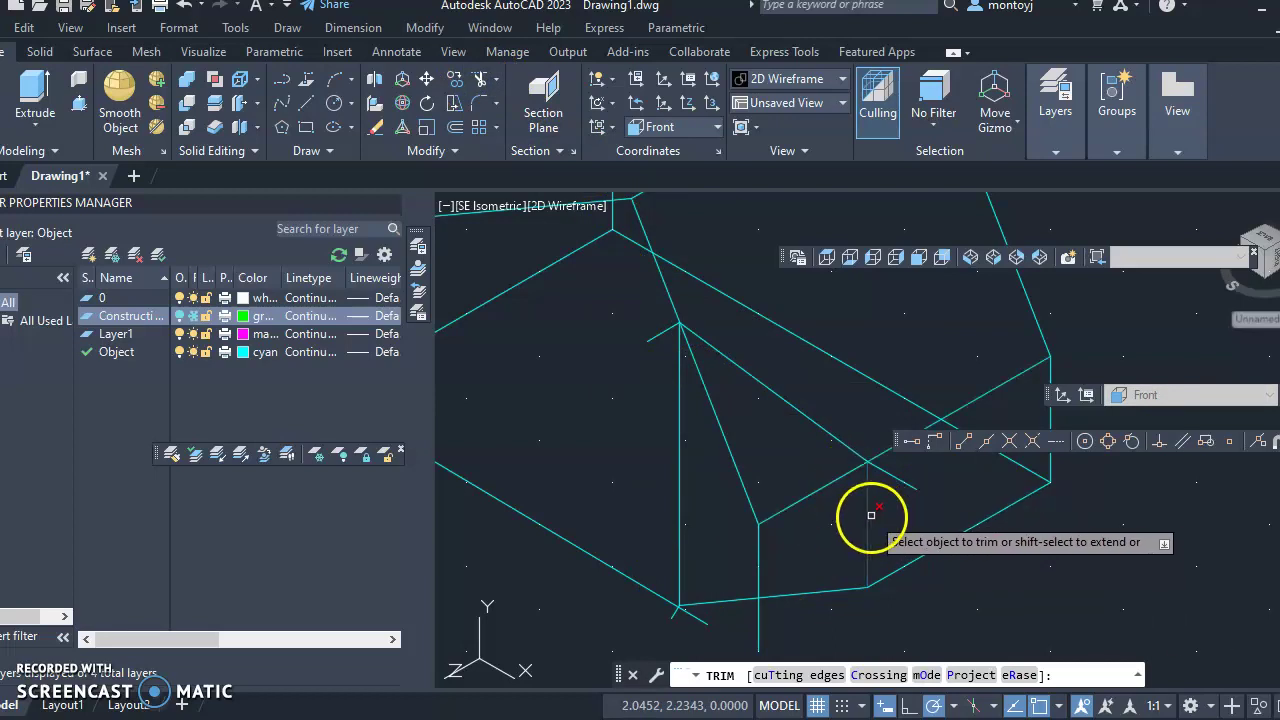
{"action": "left_click", "coordinate": [841, 477]}
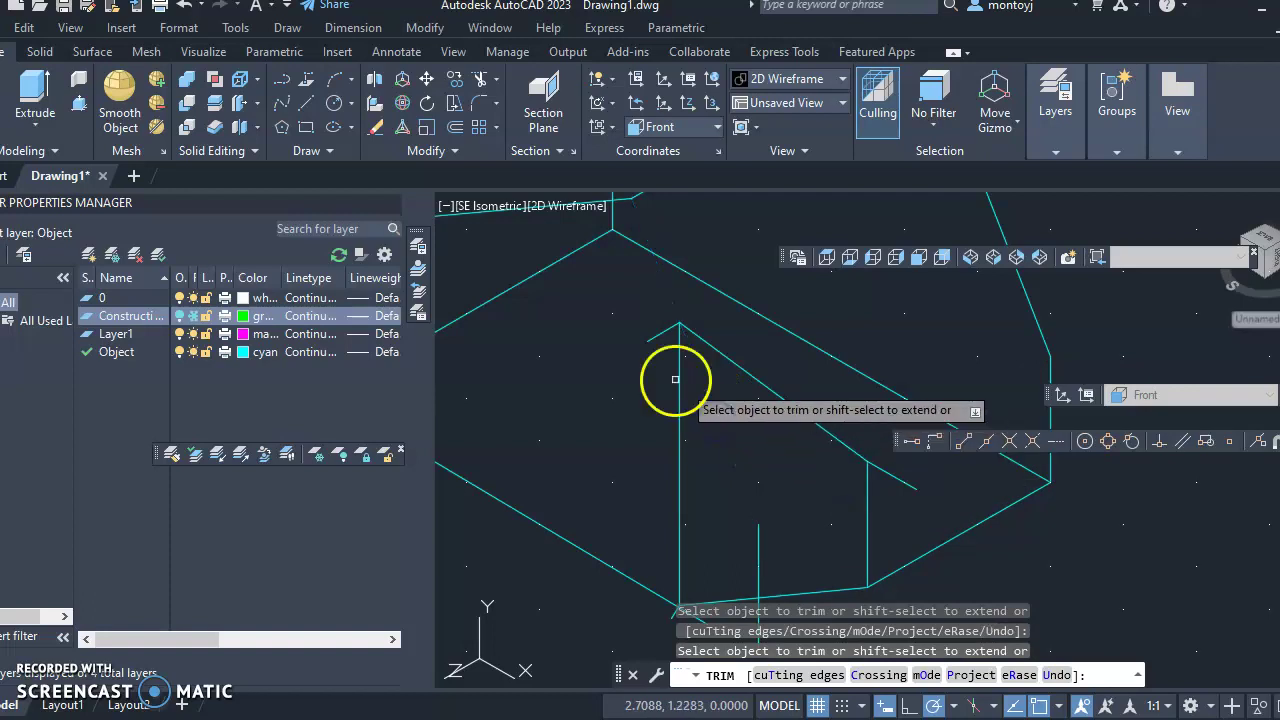
Step: Redraw the front sloped edge as a line from the front face's peak to the corner cut's upper left corner
{"action": "left_click", "coordinate": [310, 110]}
{"action": "scroll", "coordinate": [714, 386], "scroll_direction": "down", "scroll_amount": 3}
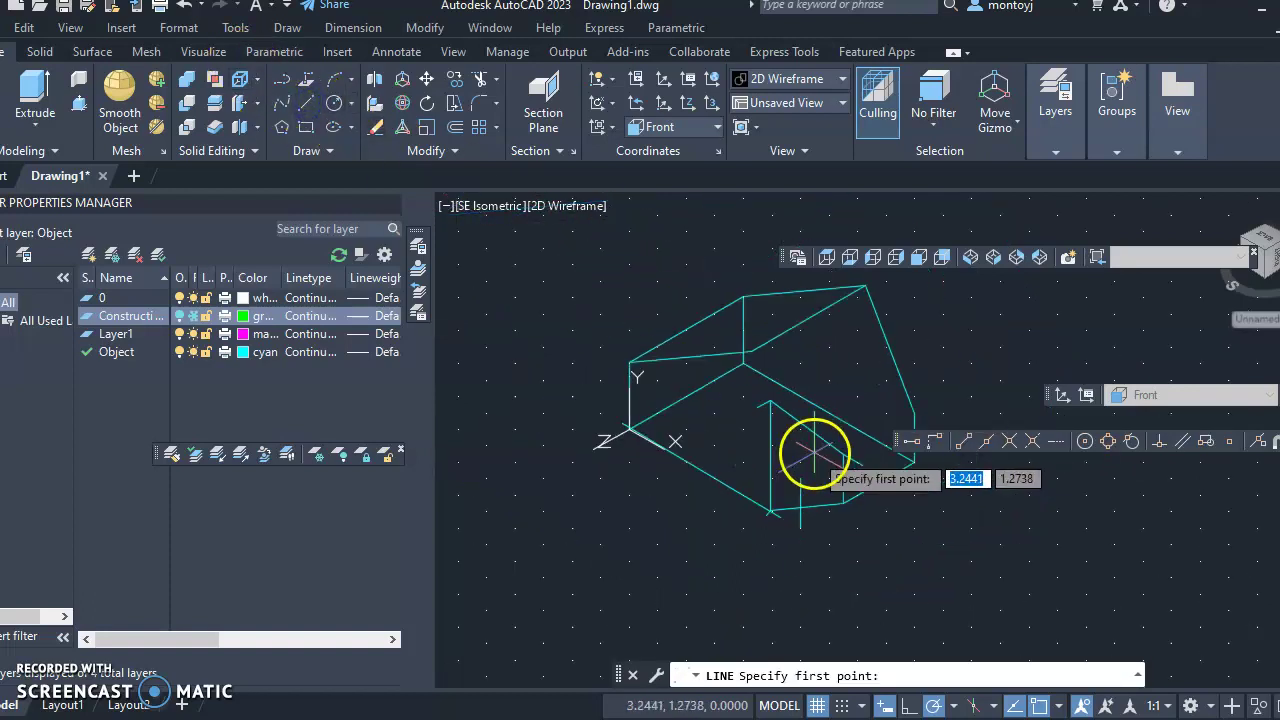
{"action": "scroll", "coordinate": [700, 295], "scroll_direction": "up", "scroll_amount": 5}
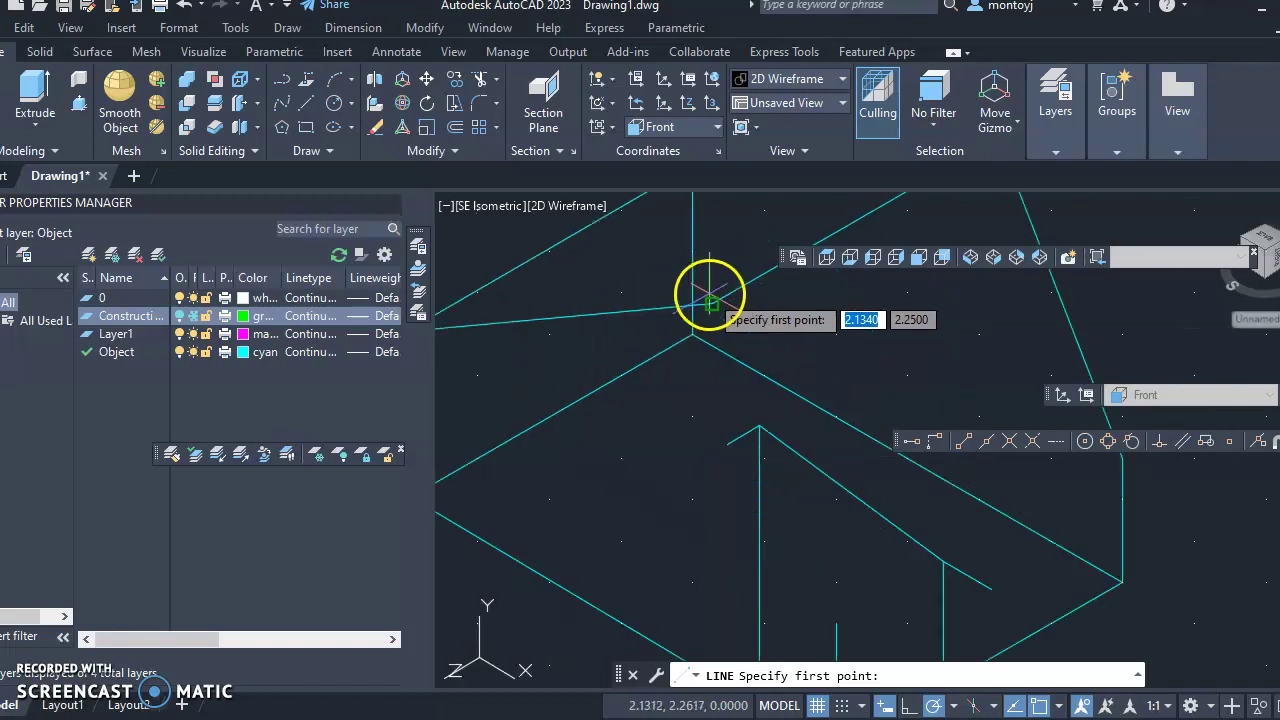
{"action": "left_click", "coordinate": [712, 303]}
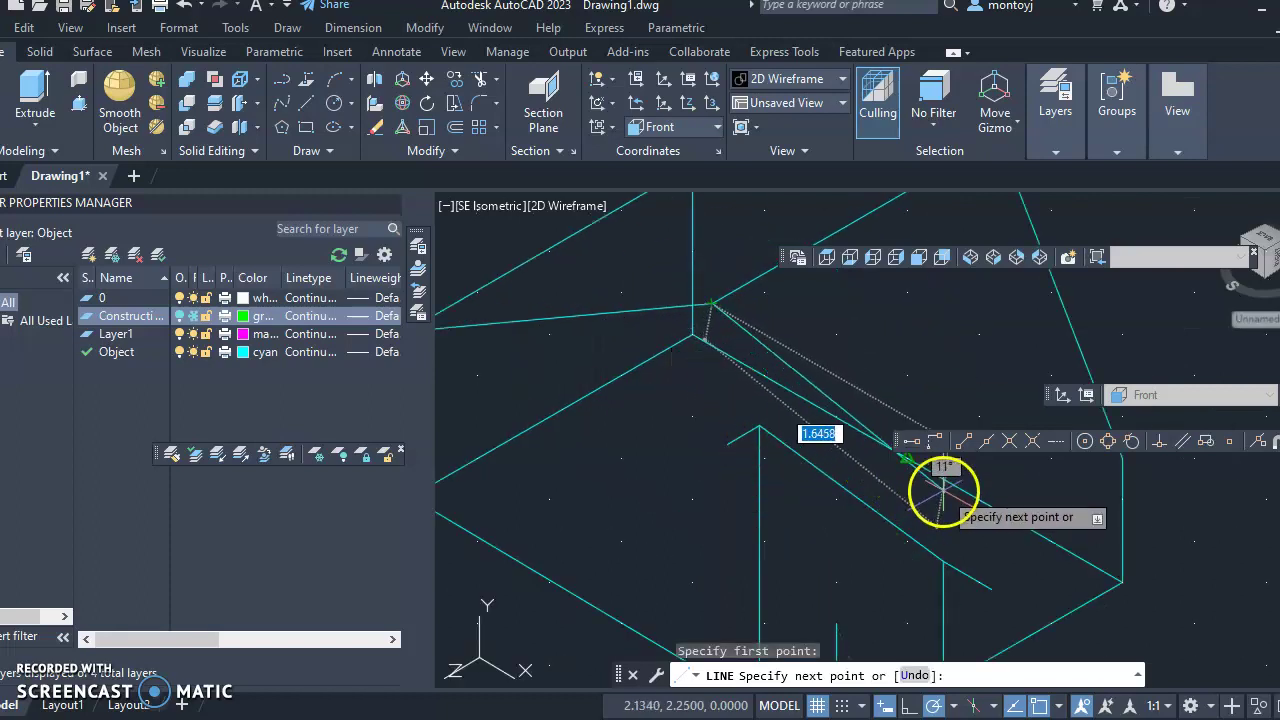
{"action": "key", "text": "Escape"}
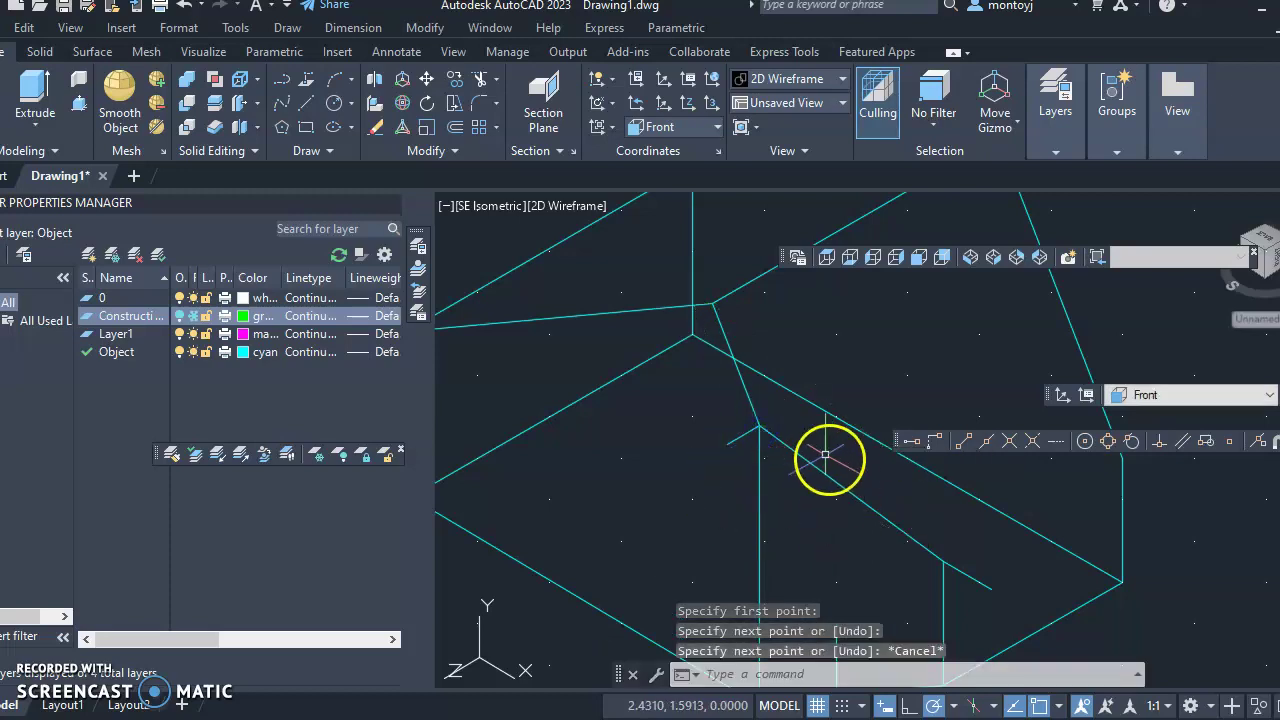
Step: Redraw the right side's top edge as a line from the rear right top corner to the corner cut's upper right corner
{"action": "left_click", "coordinate": [296, 98]}
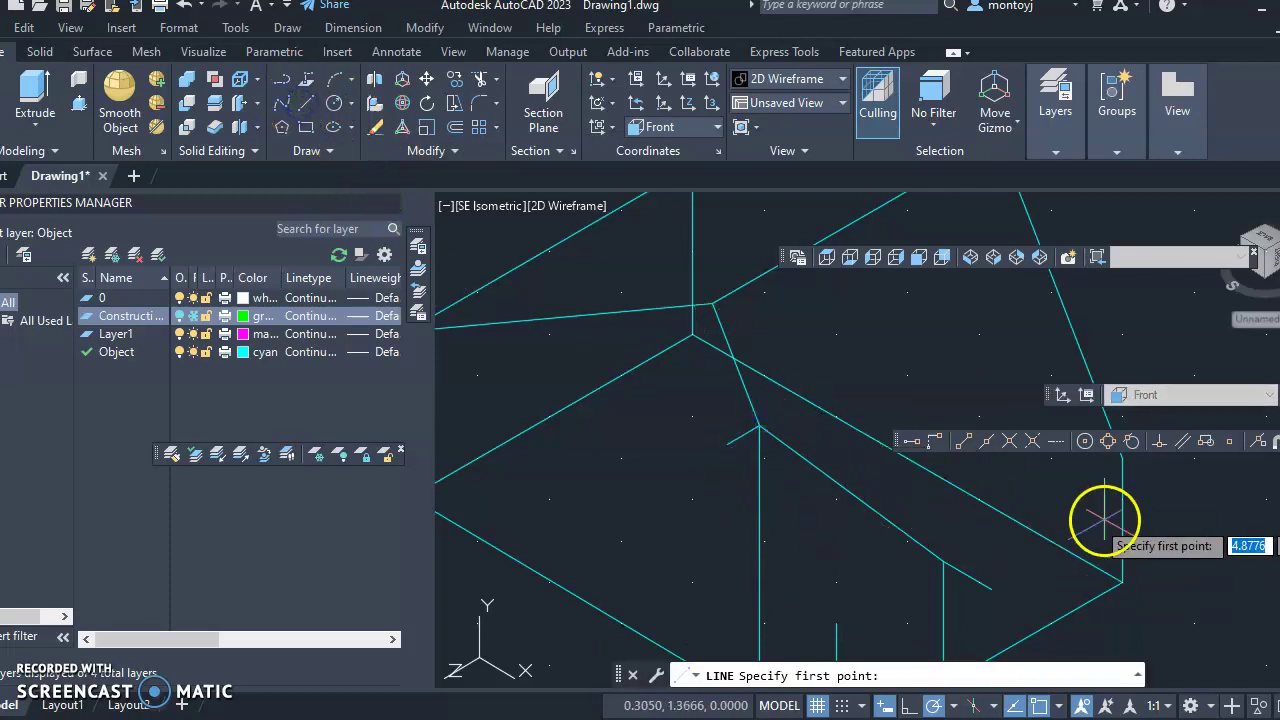
{"action": "left_click", "coordinate": [1122, 461]}
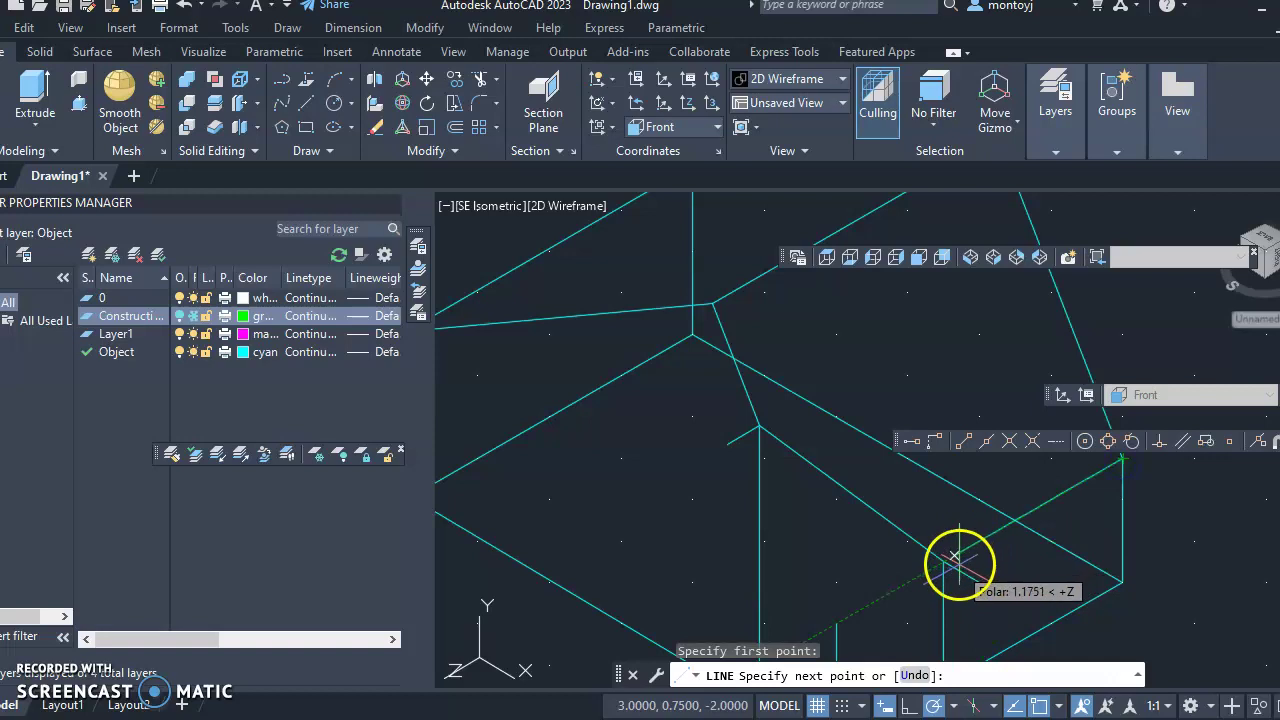
{"action": "key", "text": "Escape"}
{"action": "scroll", "coordinate": [990, 572], "scroll_direction": "down", "scroll_amount": 2}
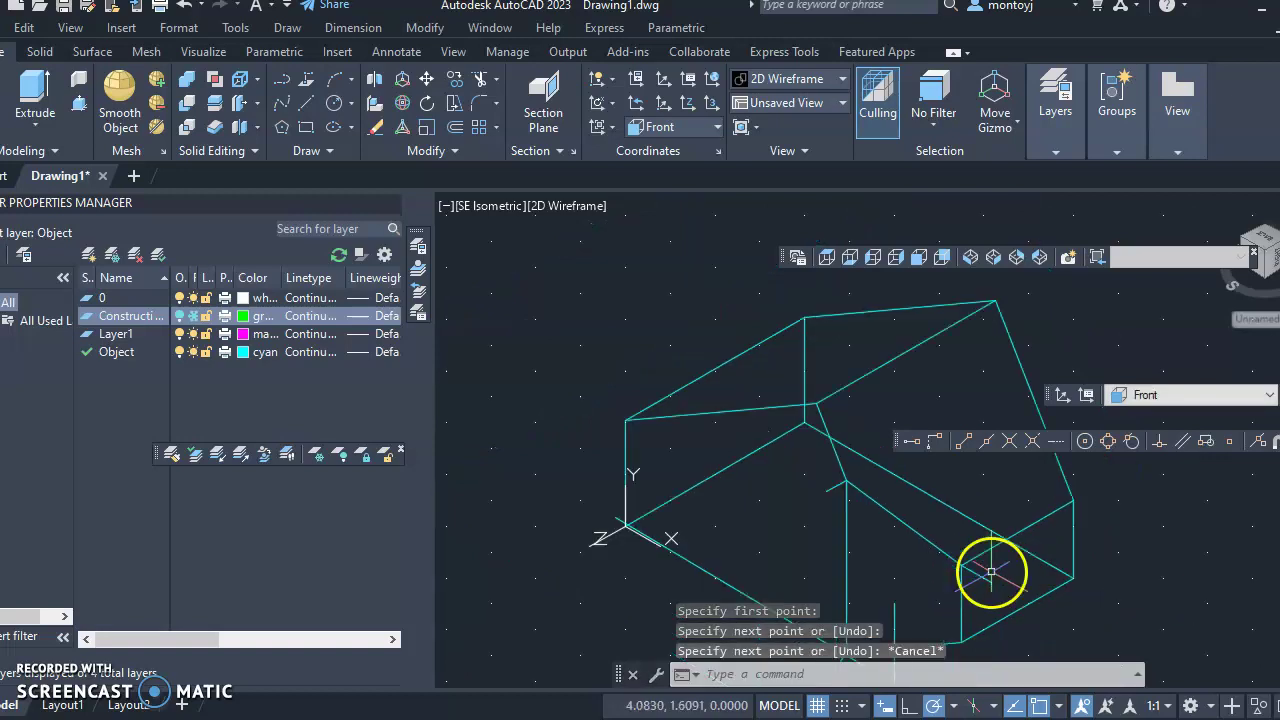
{"action": "scroll", "coordinate": [988, 604], "scroll_direction": "up", "scroll_amount": 4}
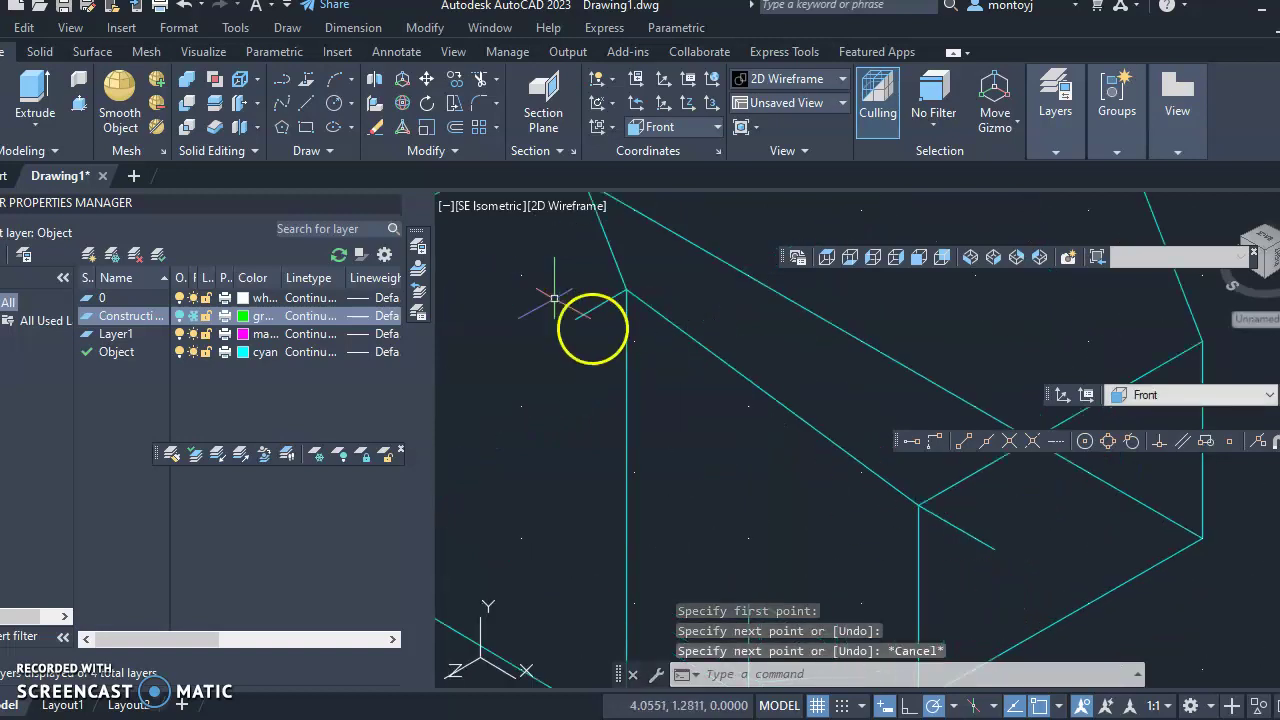
{"action": "left_click", "coordinate": [379, 134]}
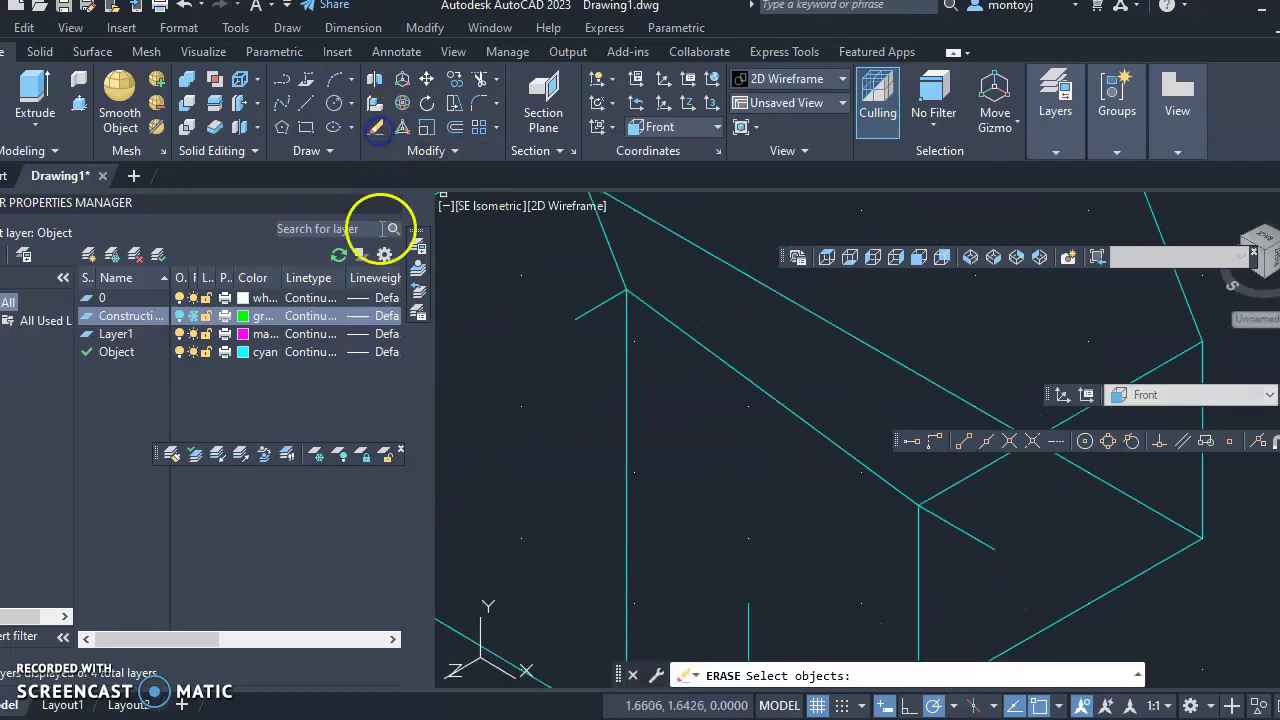
{"action": "left_click", "coordinate": [966, 536]}
{"action": "left_click", "coordinate": [968, 535]}
{"action": "left_click", "coordinate": [968, 535]}
{"action": "left_click", "coordinate": [970, 535]}
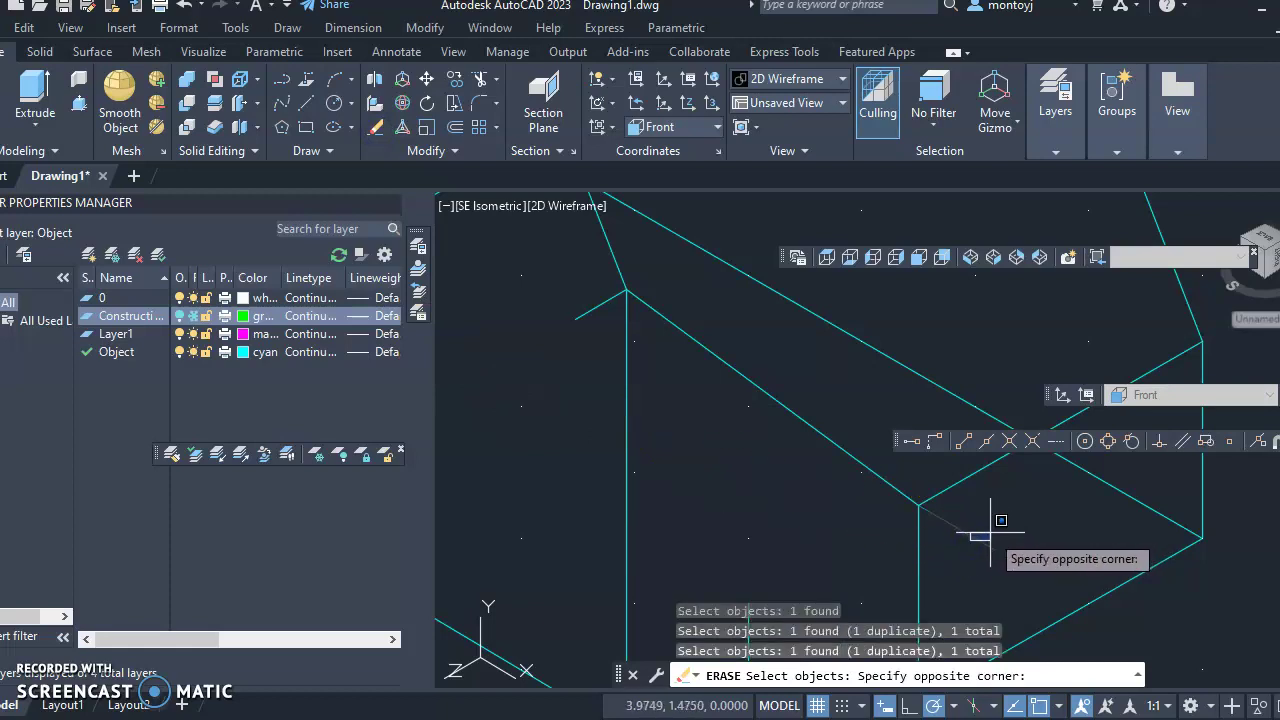
{"action": "left_click", "coordinate": [1045, 527]}
{"action": "key", "text": "Escape"}
Step: Erase the short helper lines at the corner cut's two upper corners and the leftover vertical line outside the cut
{"action": "left_click", "coordinate": [1020, 567]}
{"action": "left_click", "coordinate": [971, 535]}
{"action": "key", "text": "Delete"}
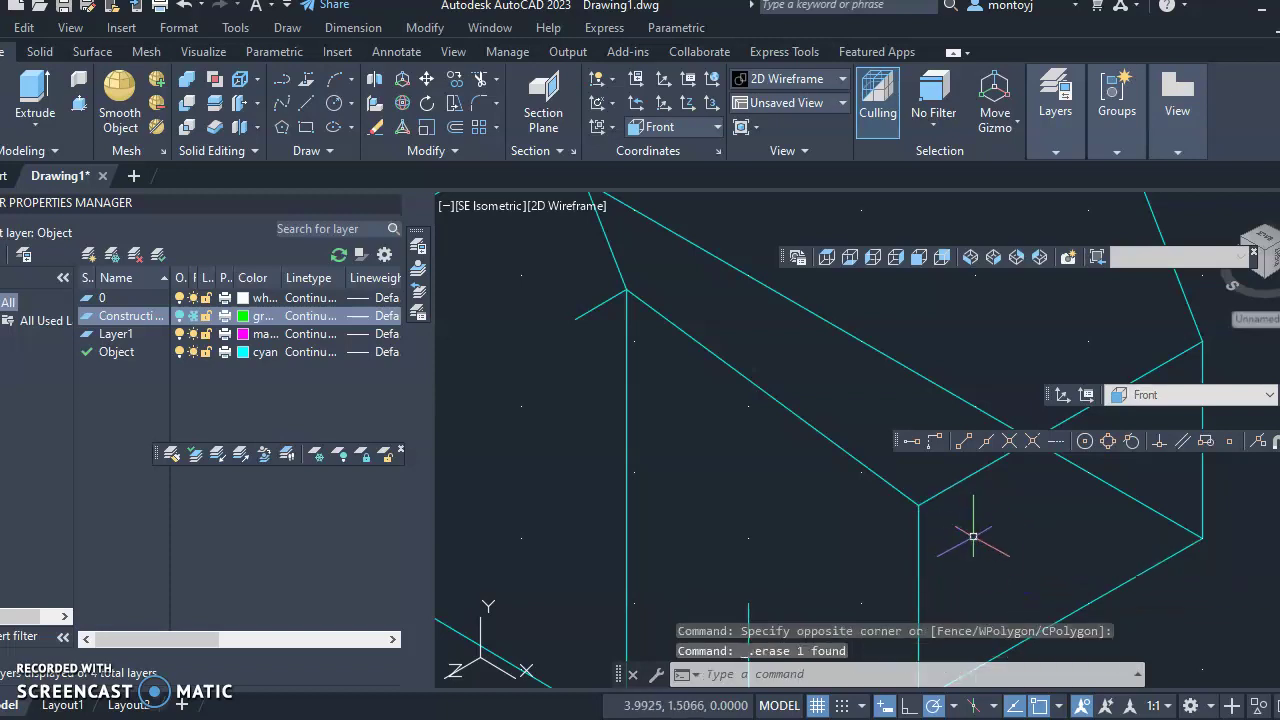
{"action": "scroll", "coordinate": [626, 455], "scroll_direction": "down", "scroll_amount": 4}
{"action": "left_click", "coordinate": [684, 603]}
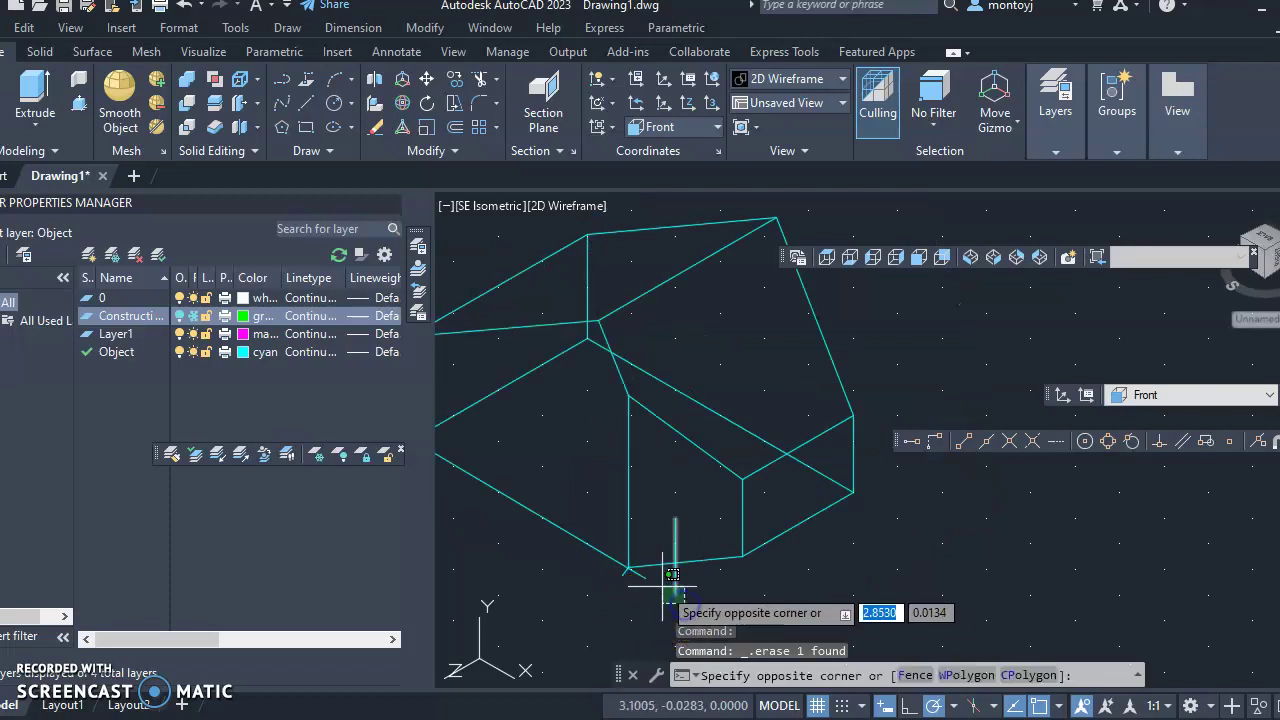
{"action": "left_click", "coordinate": [660, 589]}
{"action": "key", "text": "Delete"}
Step: Erase the front bottom edge that overshoots the corner cut's lower left corner
{"action": "scroll", "coordinate": [650, 564], "scroll_direction": "up", "scroll_amount": 3}
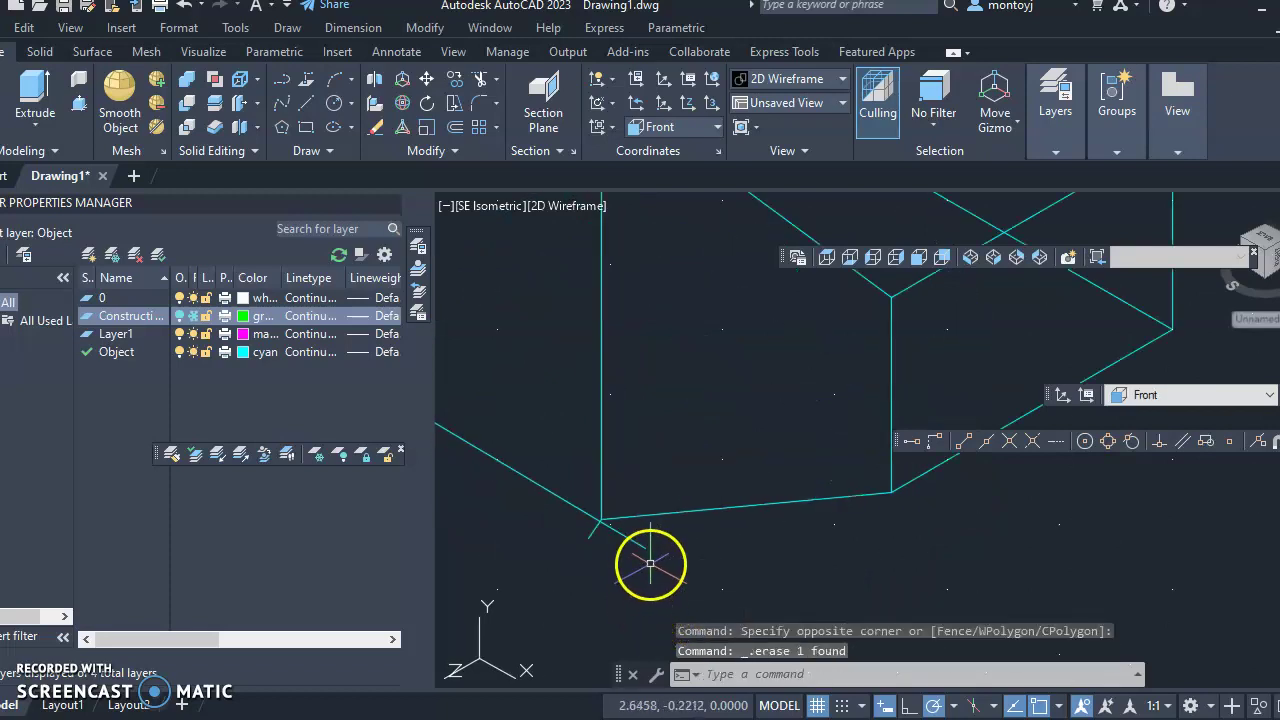
{"action": "left_click", "coordinate": [594, 530]}
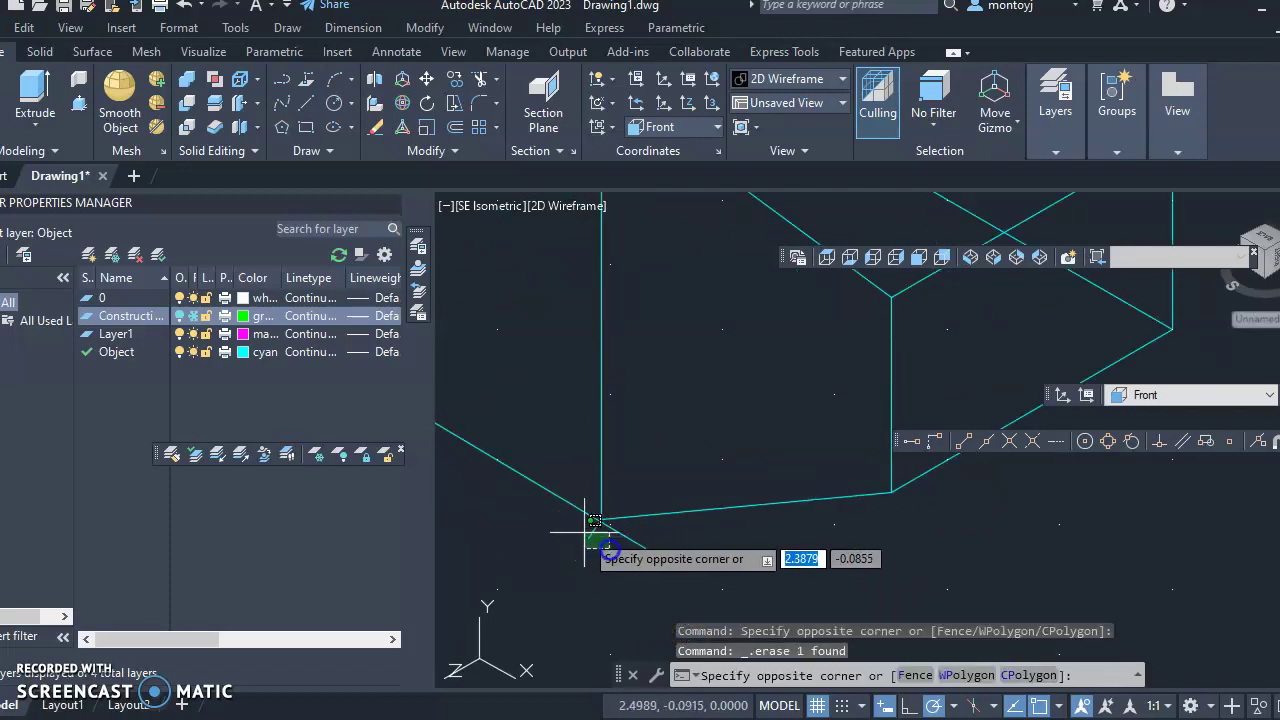
{"action": "key", "text": "Escape"}
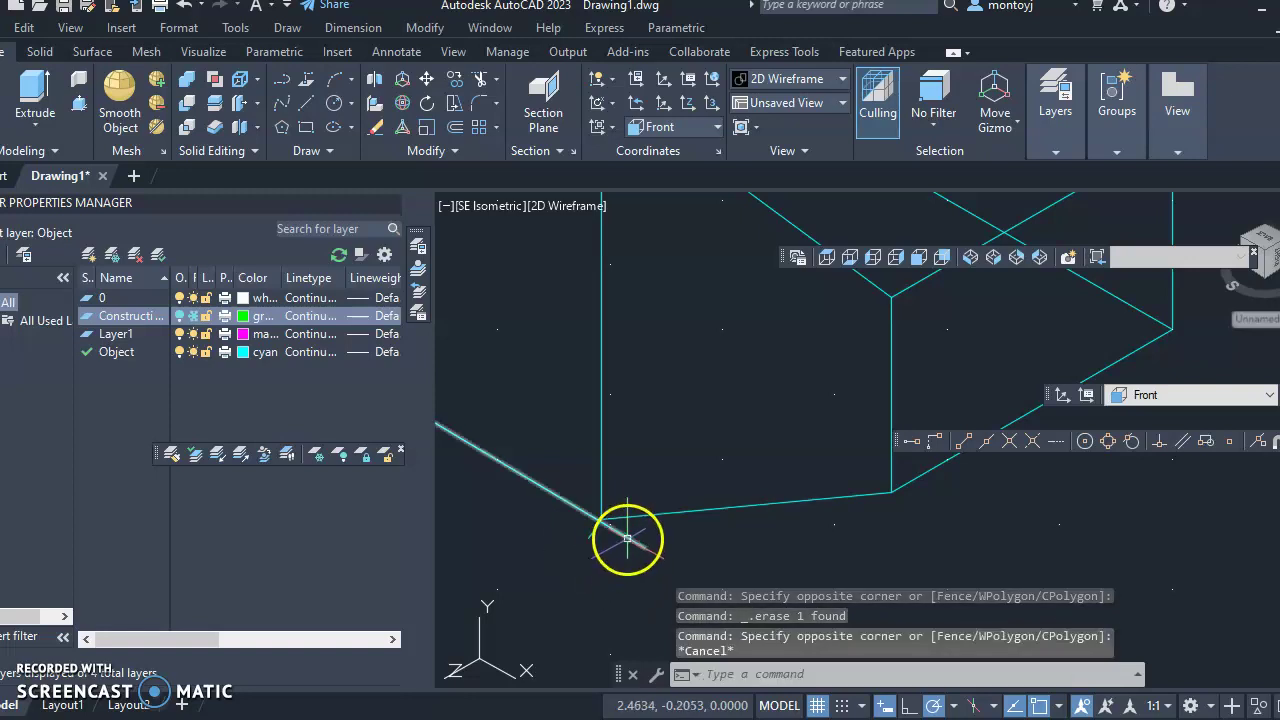
{"action": "scroll", "coordinate": [627, 538], "scroll_direction": "down", "scroll_amount": 5}
{"action": "left_click", "coordinate": [587, 515]}
{"action": "left_click", "coordinate": [575, 520]}
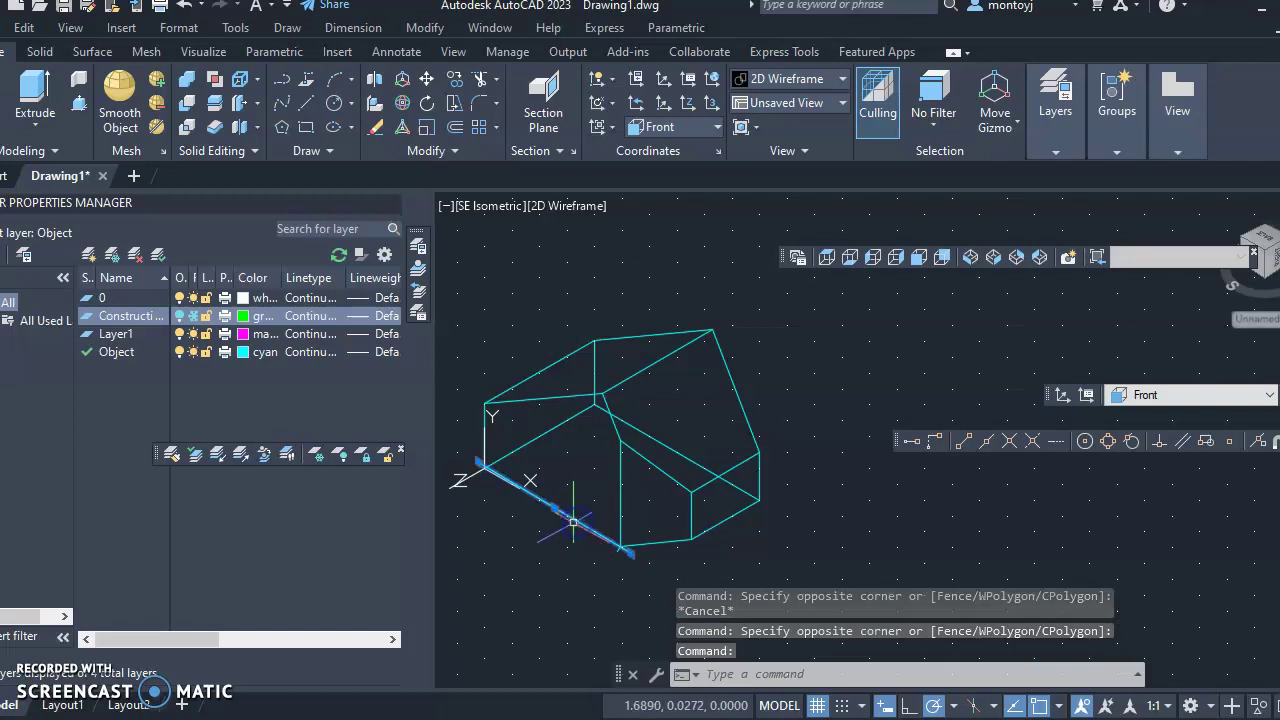
{"action": "key", "text": "Delete"}
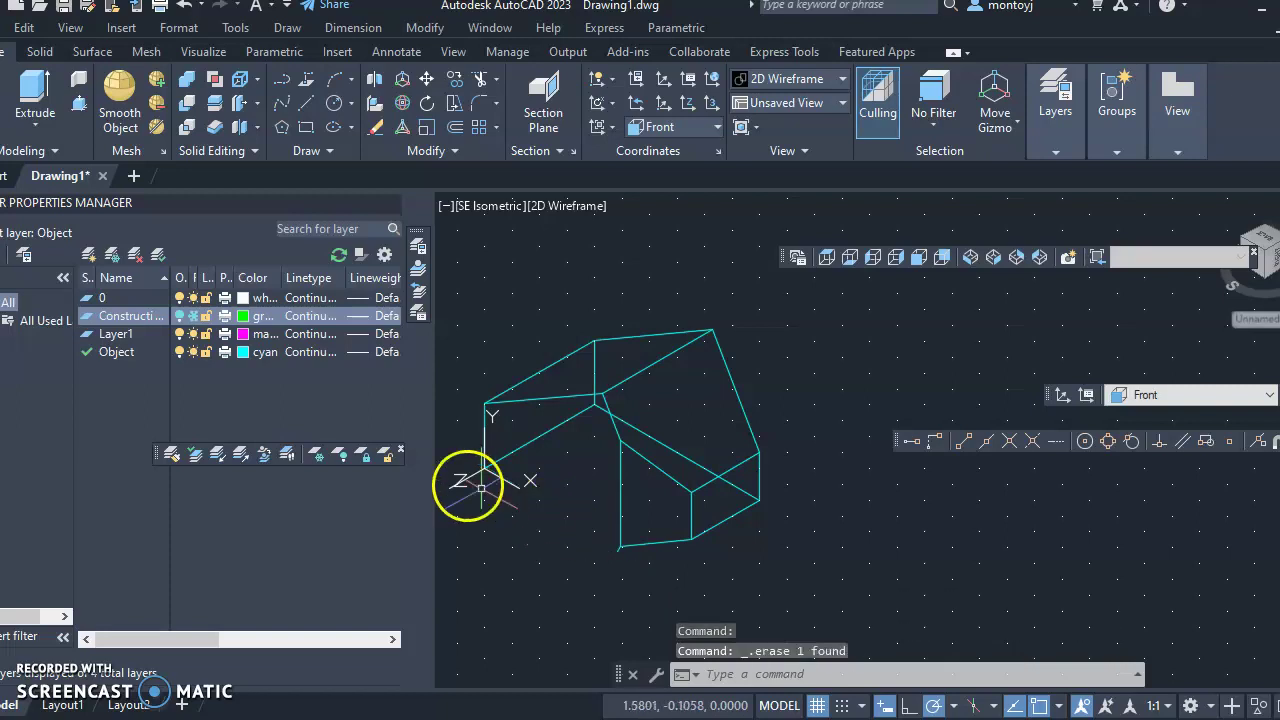
Step: Redraw the front bottom edge as a line from the origin corner to the corner cut's lower left corner
{"action": "left_click", "coordinate": [306, 103]}
{"action": "scroll", "coordinate": [489, 497], "scroll_direction": "up", "scroll_amount": 4}
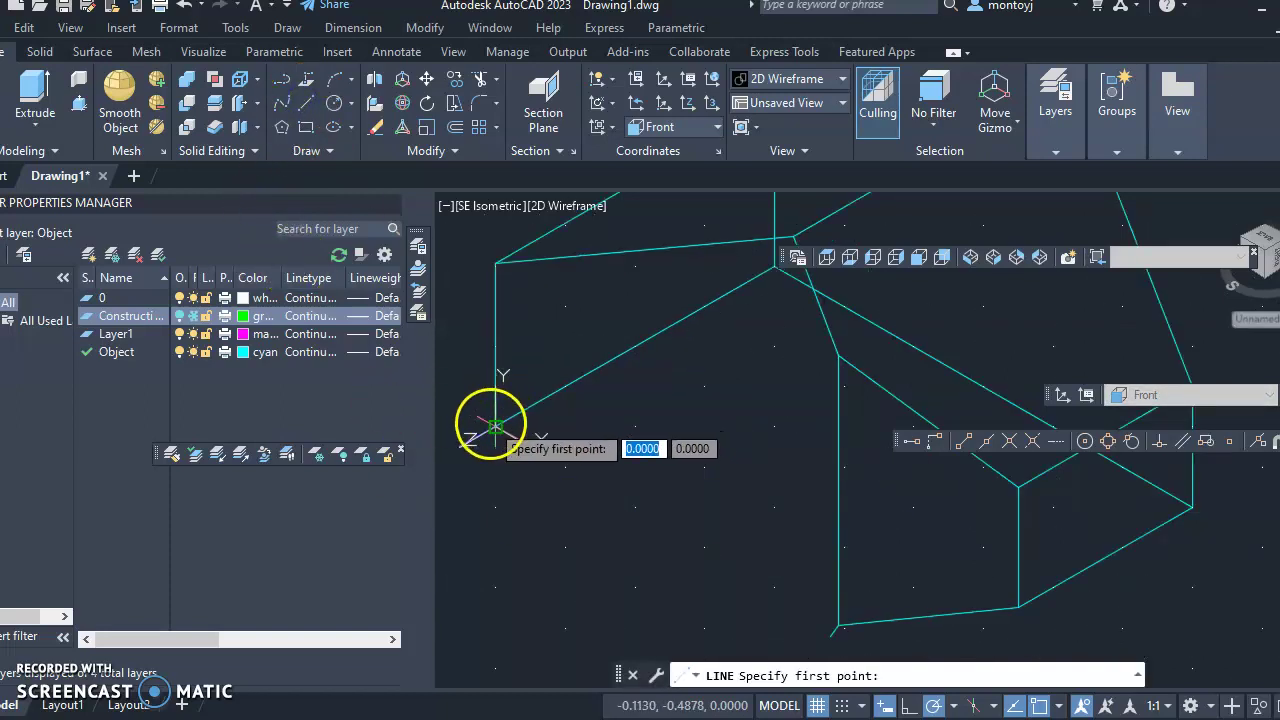
{"action": "left_click", "coordinate": [495, 427]}
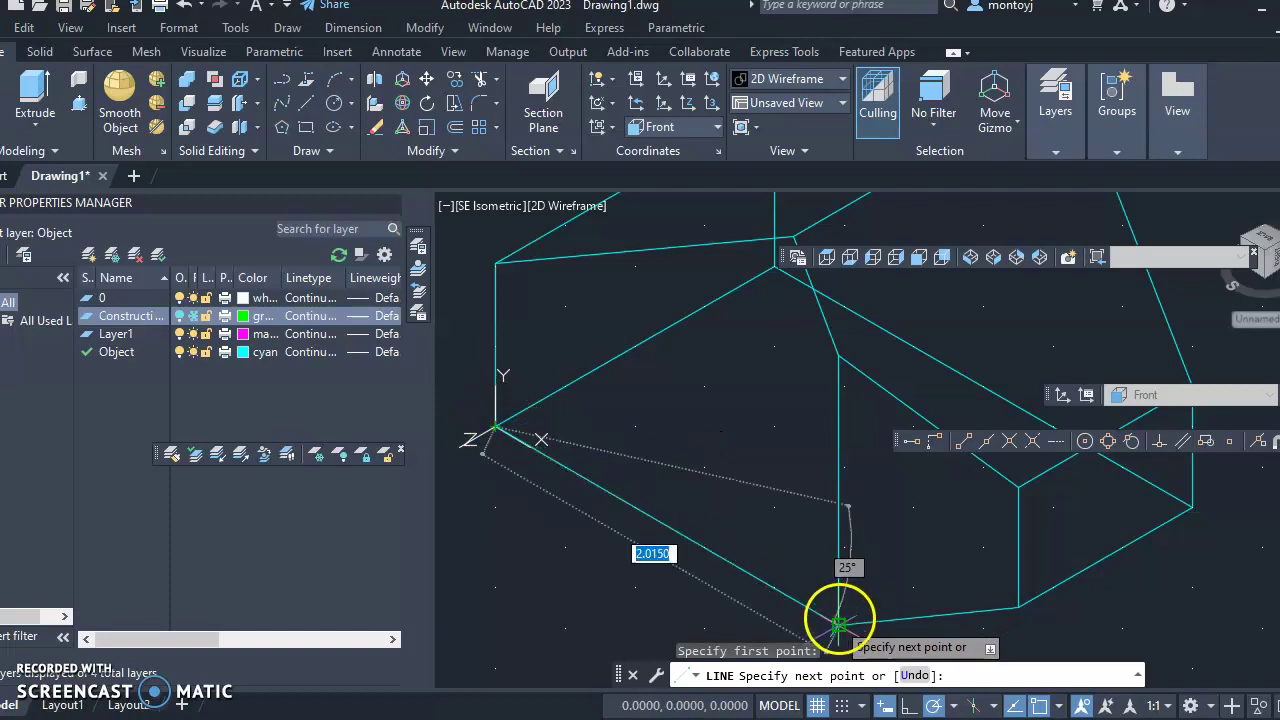
{"action": "scroll", "coordinate": [838, 625], "scroll_direction": "up", "scroll_amount": 5}
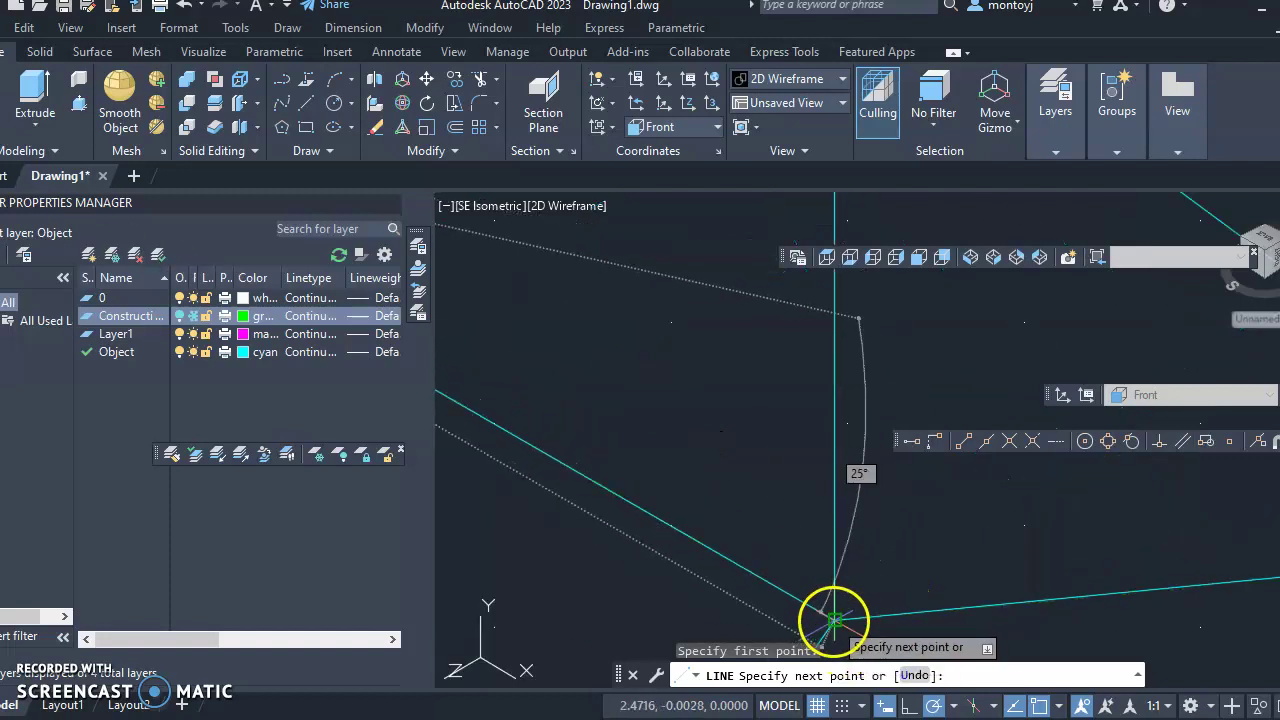
{"action": "key", "text": "Escape"}
Step: Erase the tiny leftover line sticking out below the corner cut's lower left corner
{"action": "scroll", "coordinate": [767, 600], "scroll_direction": "down", "scroll_amount": 5}
{"action": "scroll", "coordinate": [775, 490], "scroll_direction": "up", "scroll_amount": 5}
{"action": "left_click", "coordinate": [762, 462]}
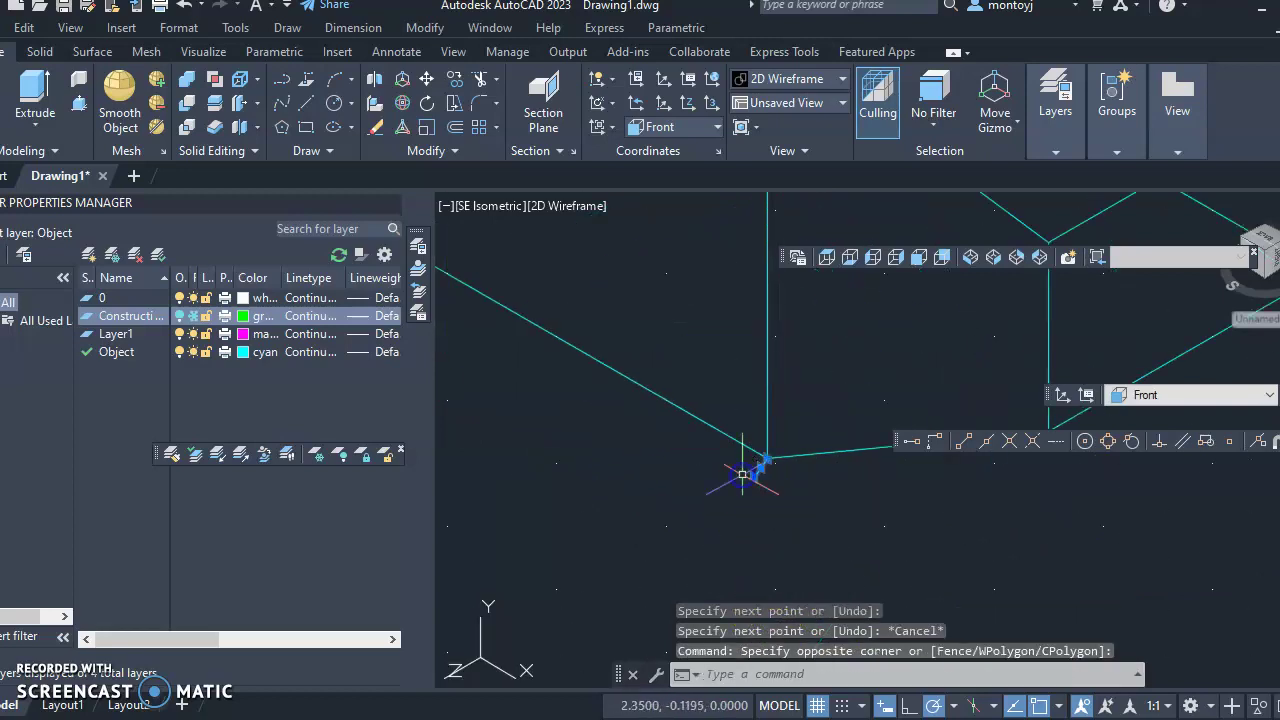
{"action": "left_click", "coordinate": [745, 477]}
{"action": "key", "text": "Delete"}
{"action": "scroll", "coordinate": [747, 505], "scroll_direction": "down", "scroll_amount": 5}
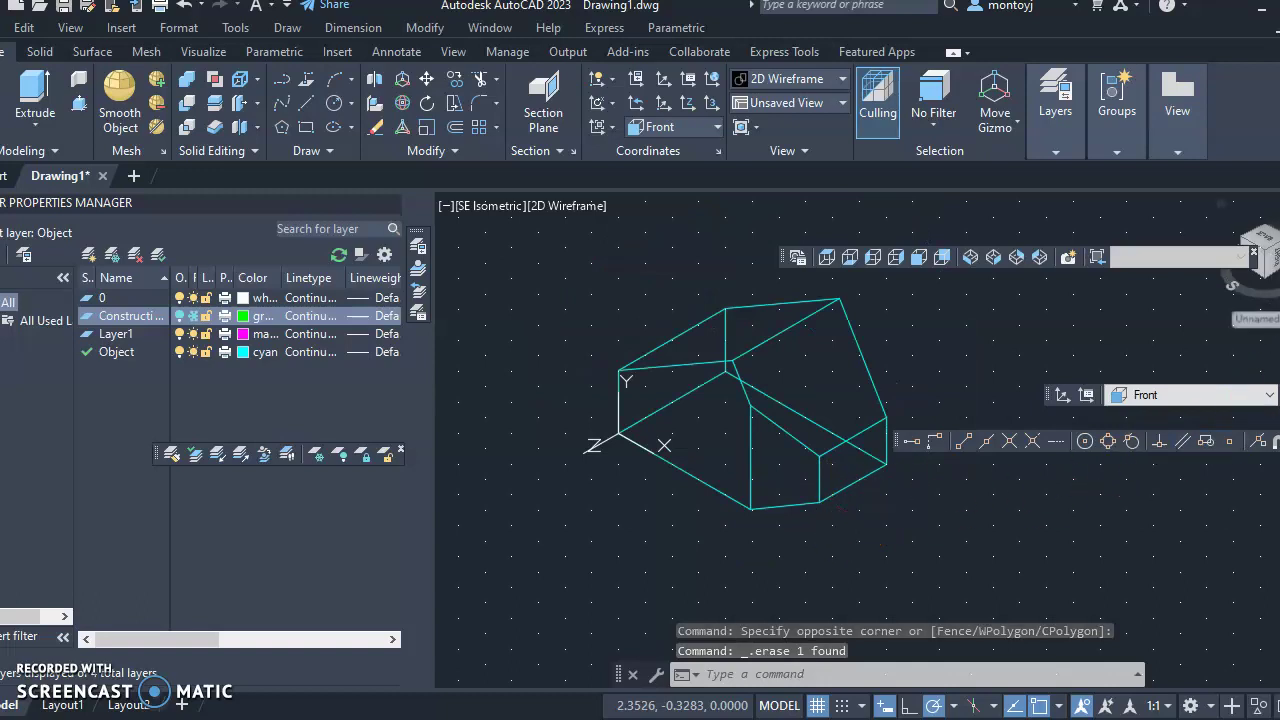
Step: Inspect the wireframe from the SW, NE and NW isometric views and from the top view
{"action": "left_click", "coordinate": [969, 260]}
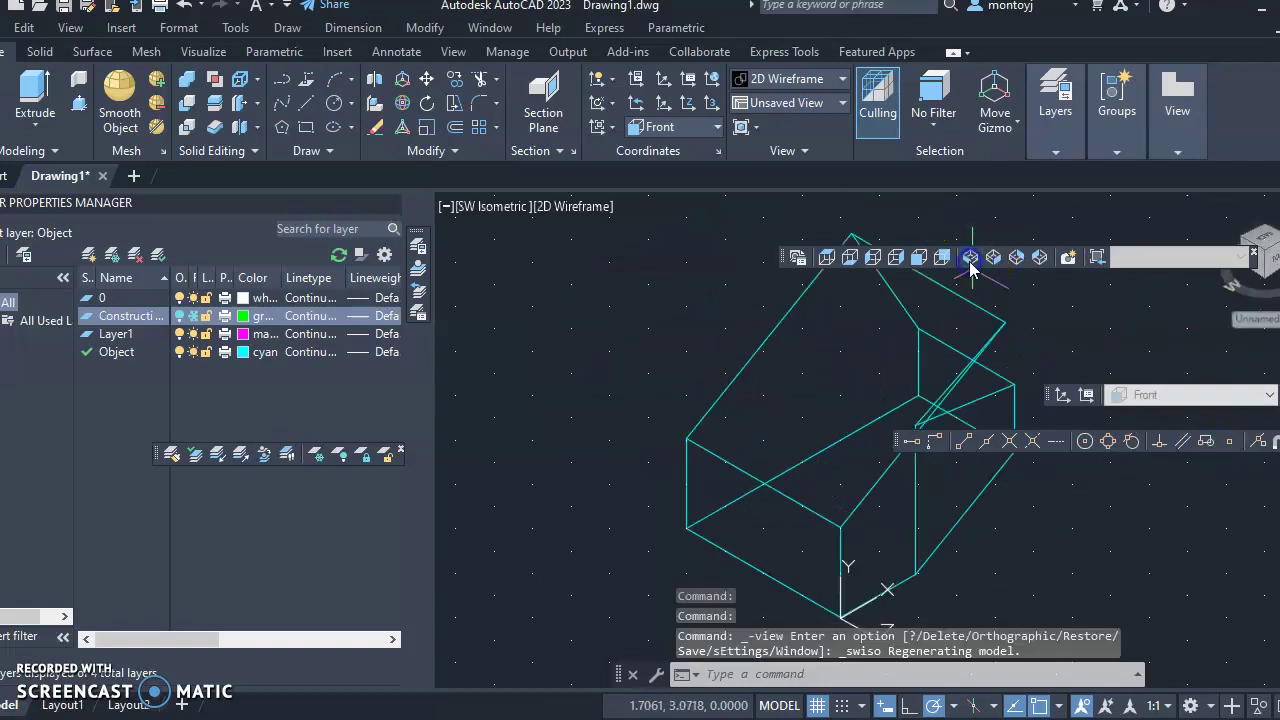
{"action": "left_click", "coordinate": [1016, 258]}
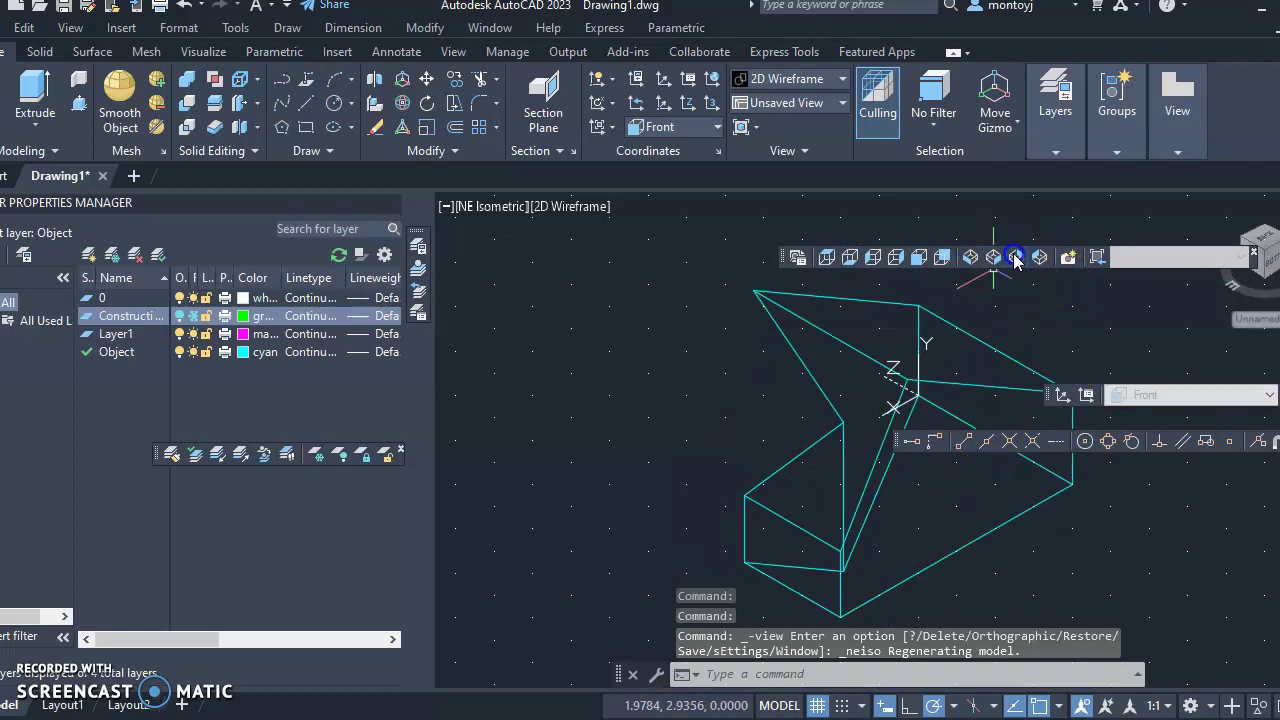
{"action": "left_click", "coordinate": [1037, 262]}
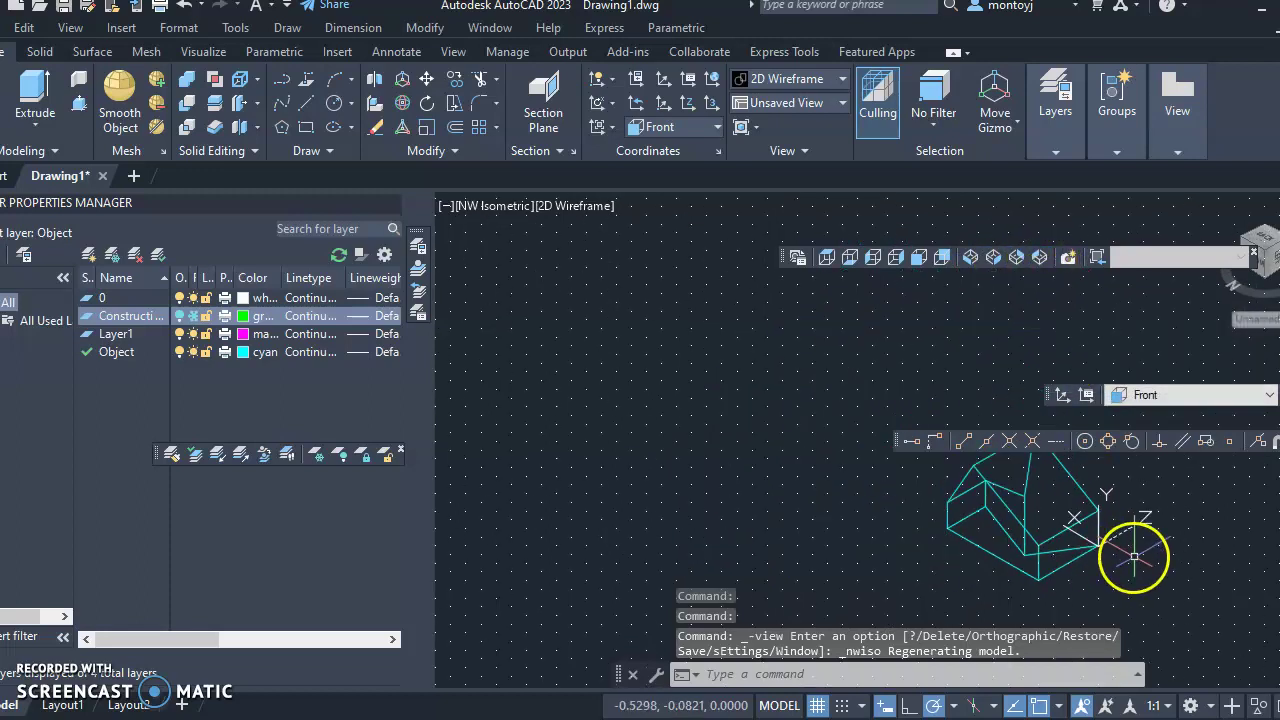
{"action": "scroll", "coordinate": [910, 535], "scroll_direction": "up", "scroll_amount": 4}
{"action": "scroll", "coordinate": [895, 540], "scroll_direction": "down", "scroll_amount": 3}
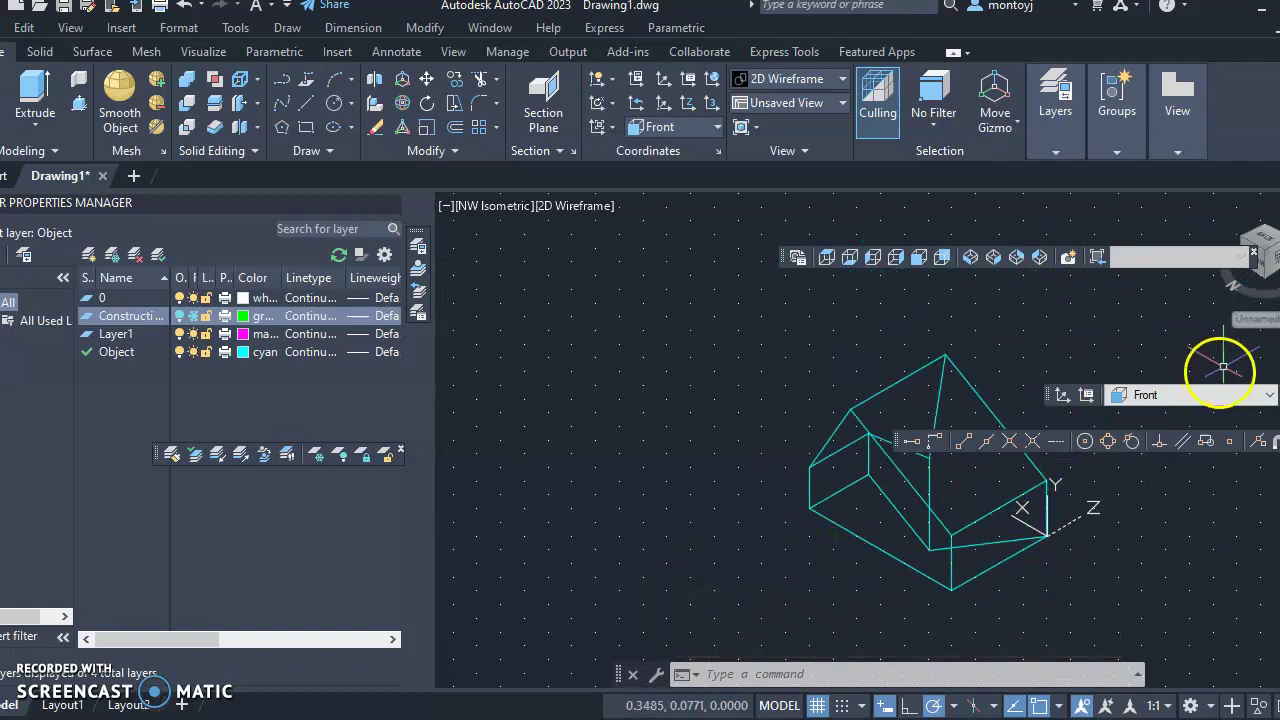
{"action": "left_click", "coordinate": [1259, 246]}
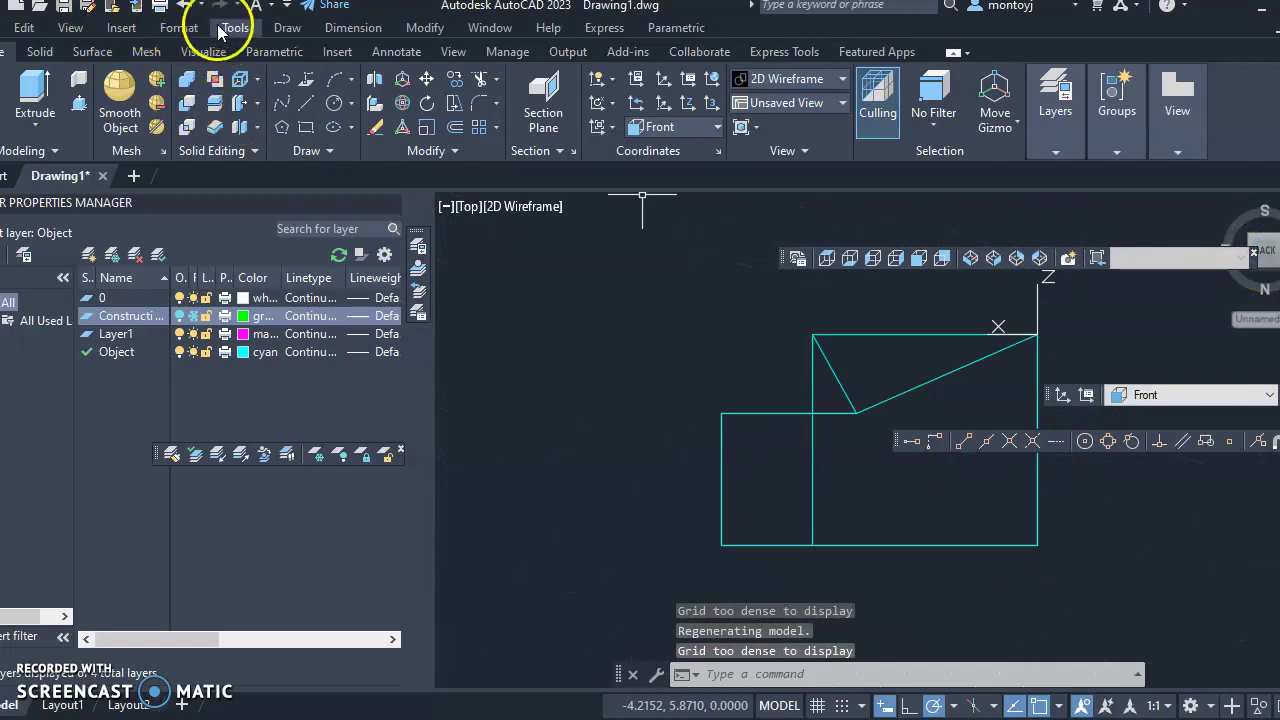
Step: Start a Free Orbit to examine the wireframe from arbitrary angles
{"action": "left_click", "coordinate": [72, 28]}
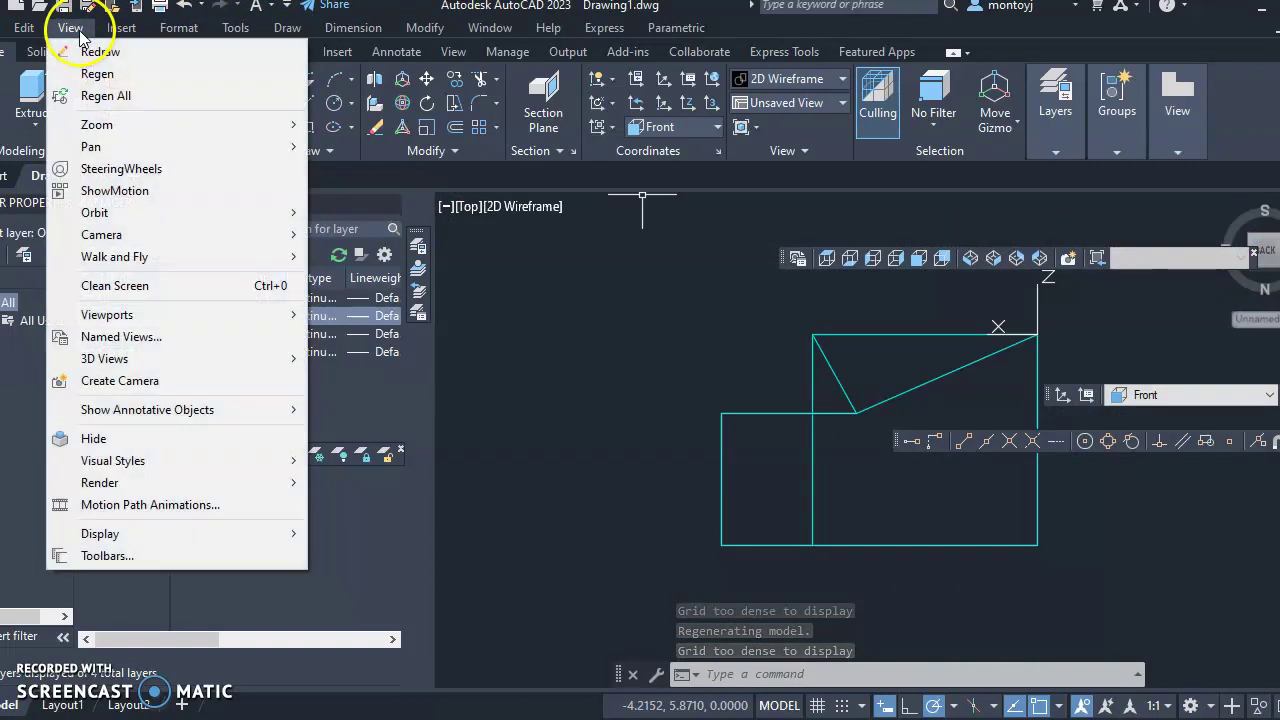
{"action": "mouse_move", "coordinate": [191, 212]}
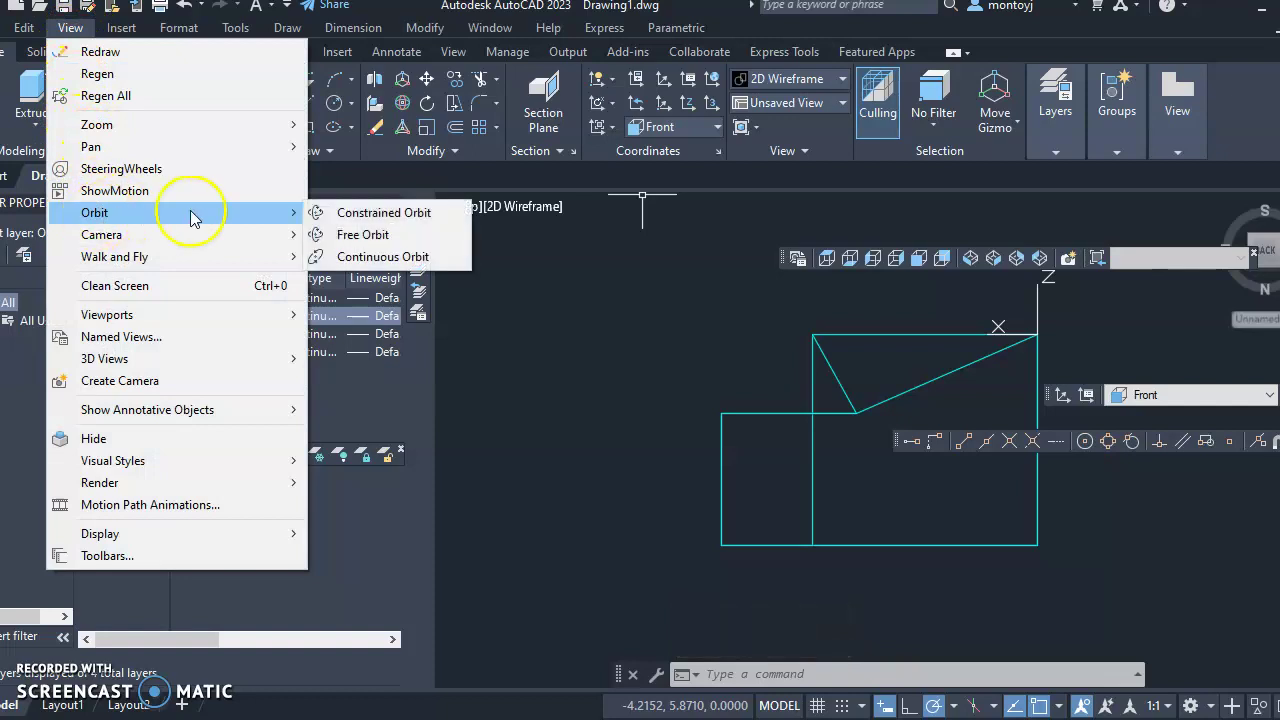
{"action": "left_click", "coordinate": [358, 234]}
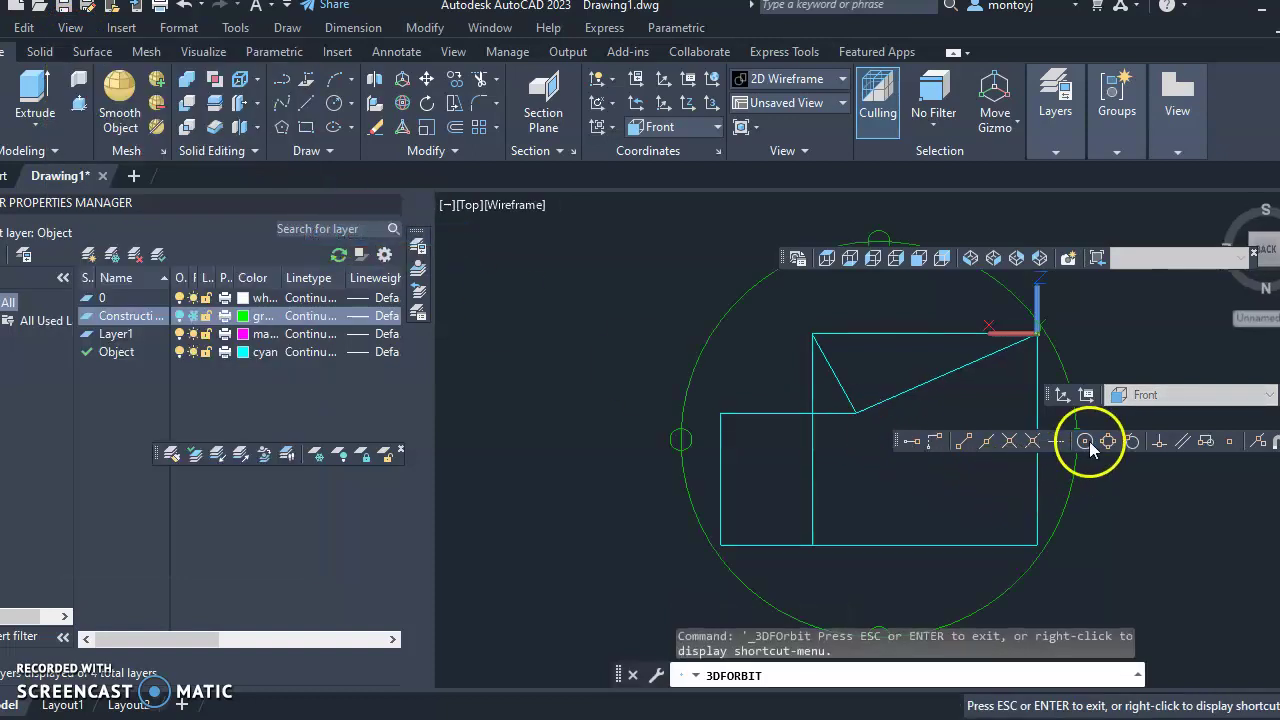